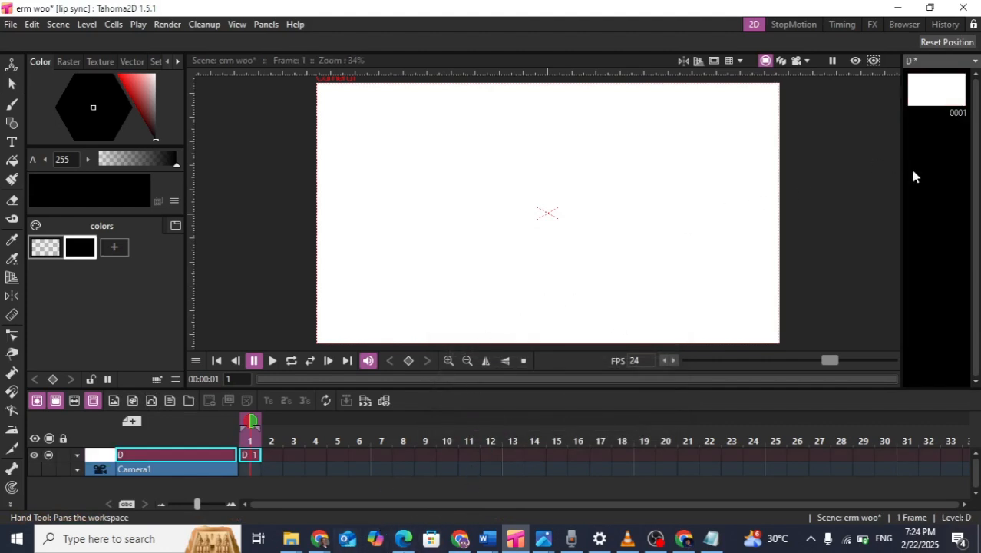
pyautogui.scroll(2, 638, 140)
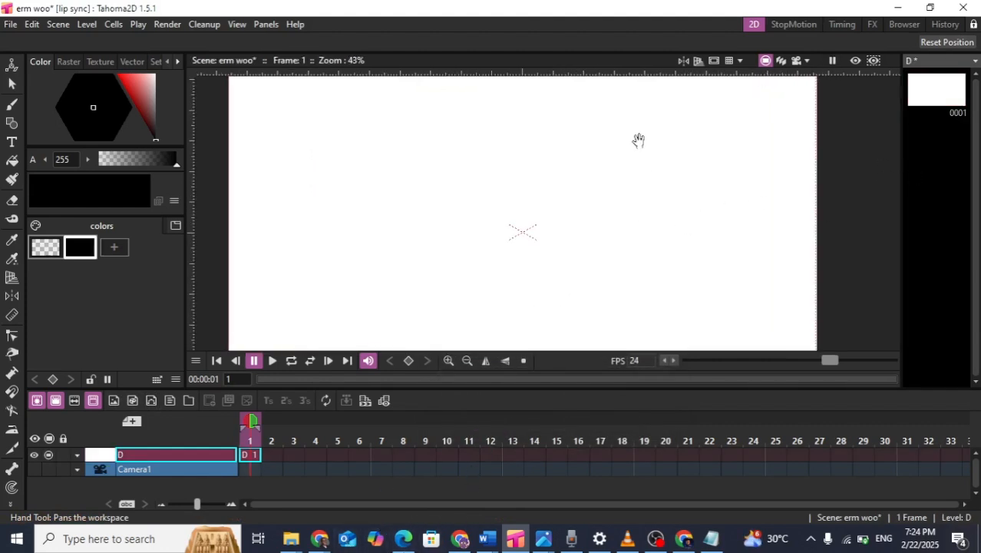
pyautogui.scroll(1, 479, 191)
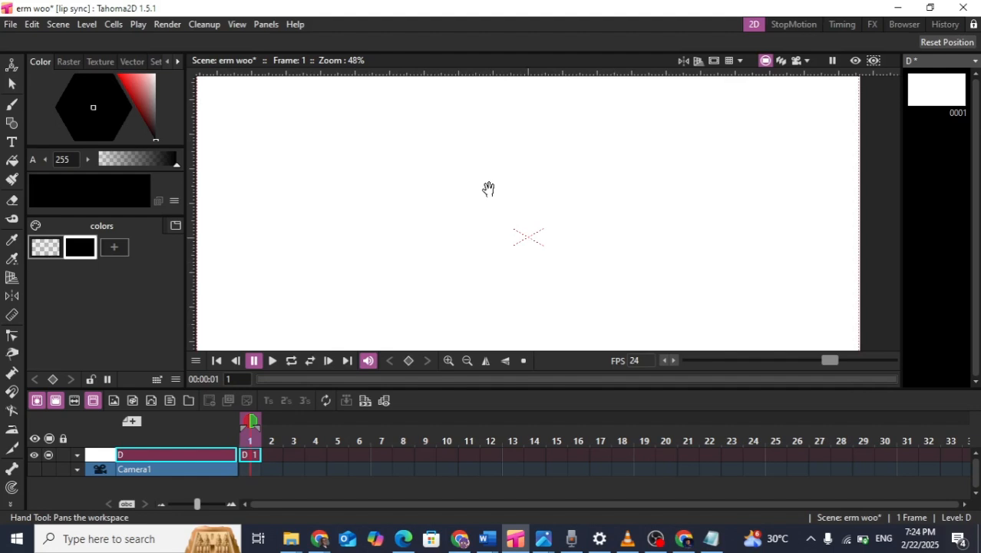
pyautogui.scroll(6, 535, 185)
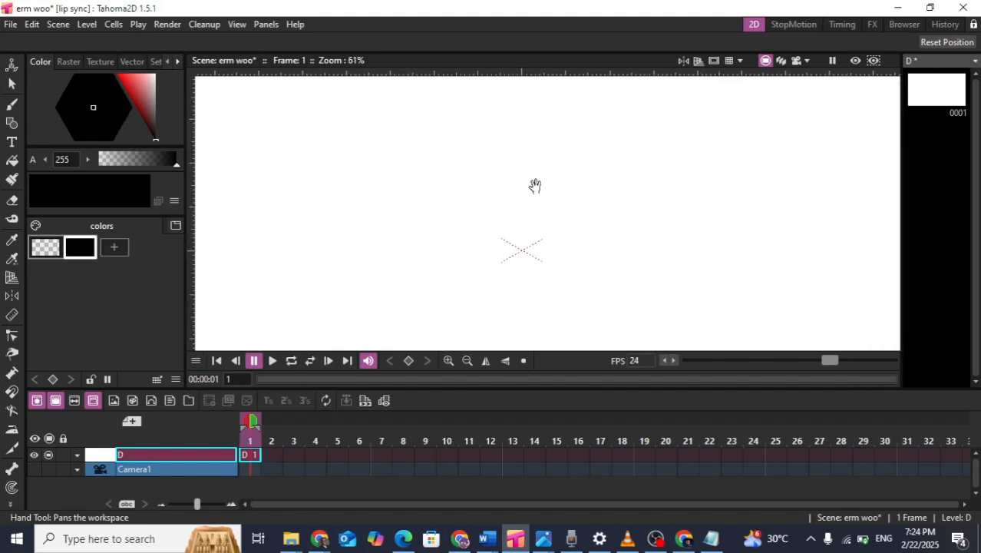
pyautogui.scroll(-8, 496, 209)
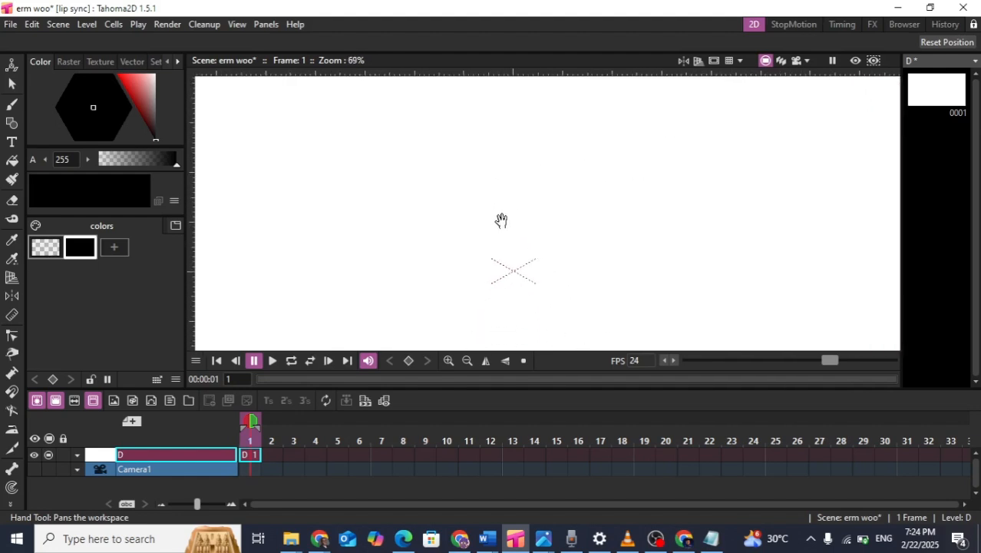
pyautogui.scroll(3, 522, 207)
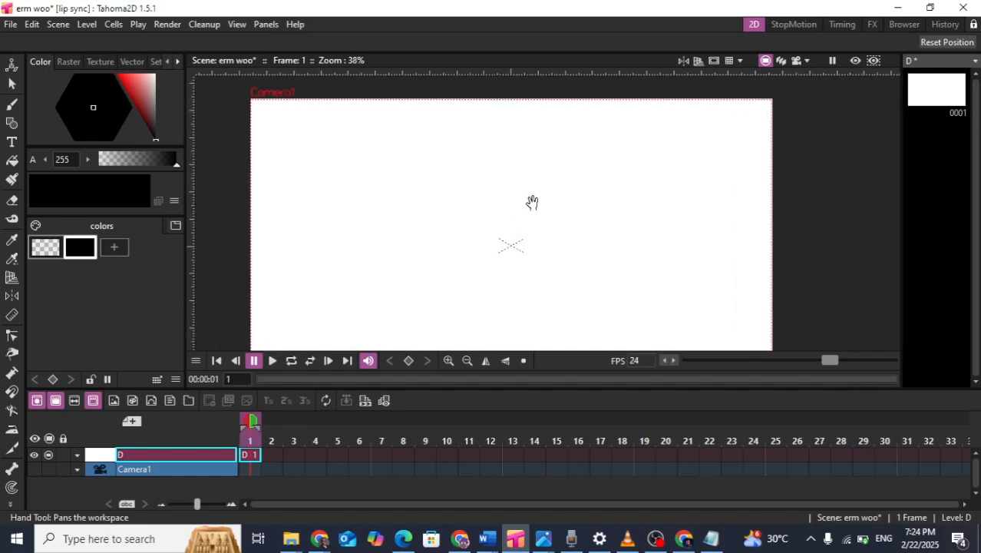
pyautogui.scroll(4, 491, 234)
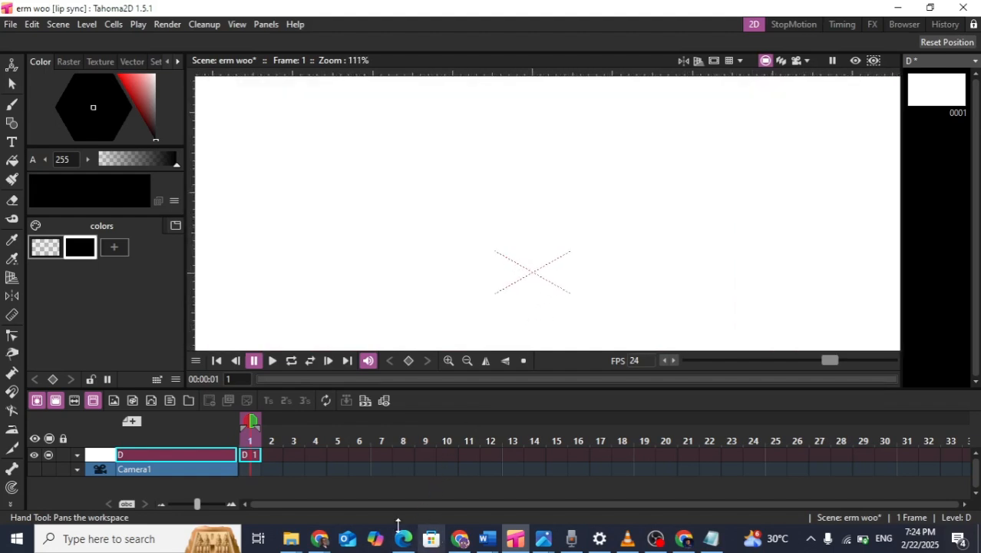
# Save the scene and import Untitled386 (3).png from the Downloads folder into the timeline, keeping the existing file
pyautogui.hotkey('ctrl', 's')
pyautogui.moveTo(297, 542)
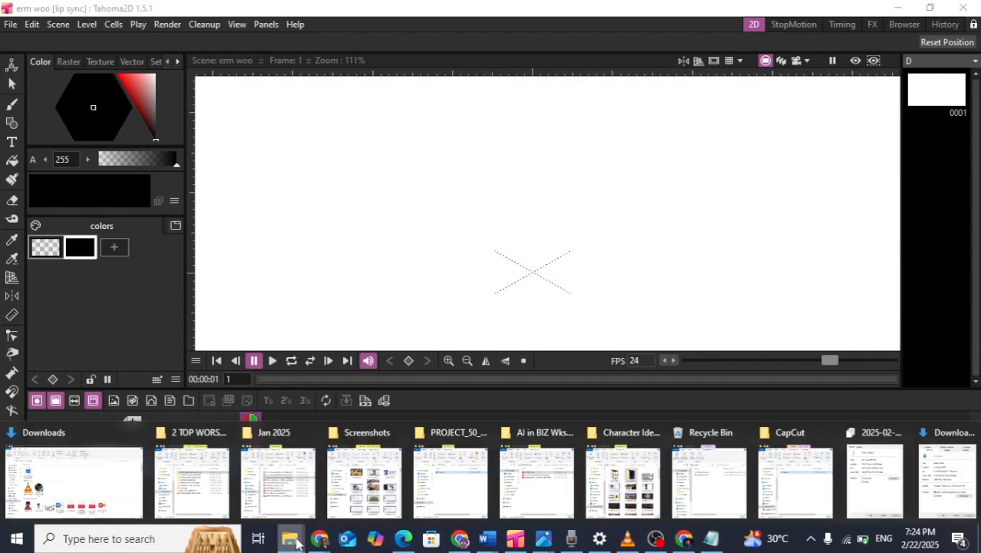
pyautogui.click(73, 483)
pyautogui.moveTo(465, 8); pyautogui.dragTo(703, 62)
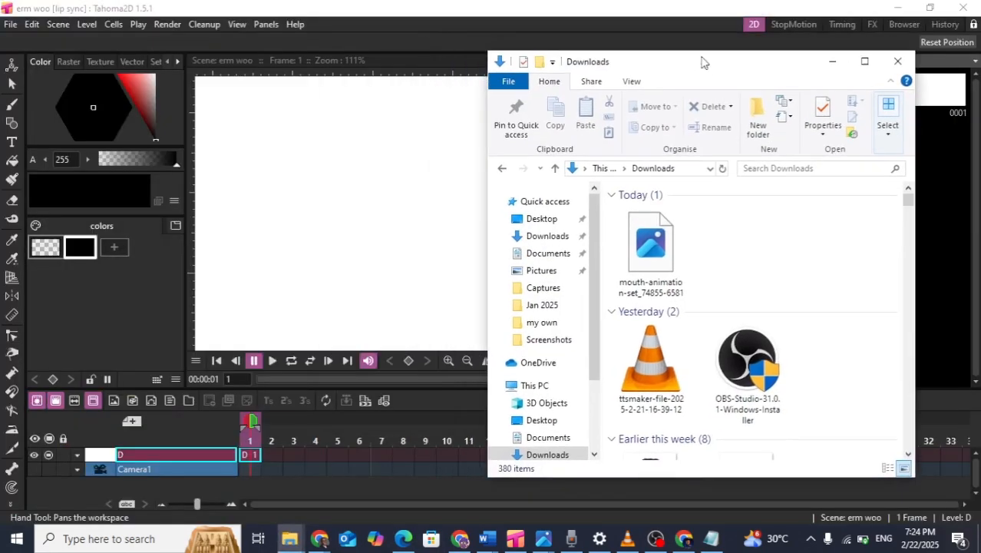
pyautogui.scroll(-7, 695, 349)
pyautogui.scroll(2, 692, 347)
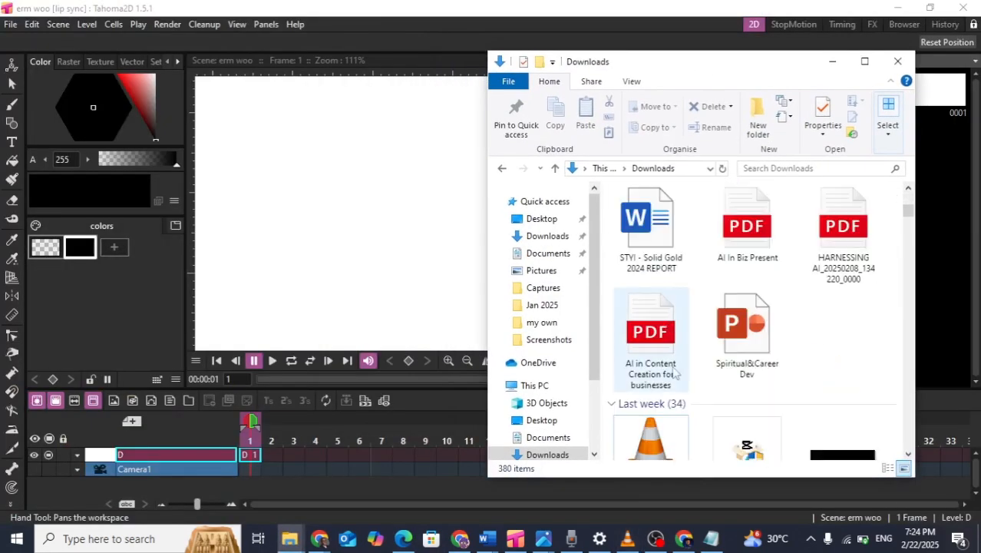
pyautogui.scroll(2, 674, 373)
pyautogui.moveTo(668, 259); pyautogui.dragTo(262, 459)
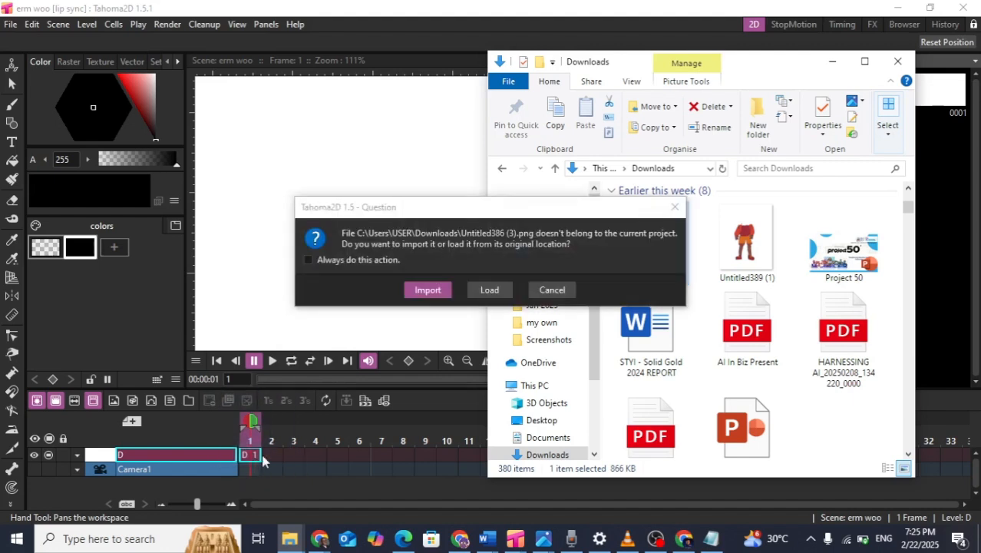
pyautogui.click(428, 290)
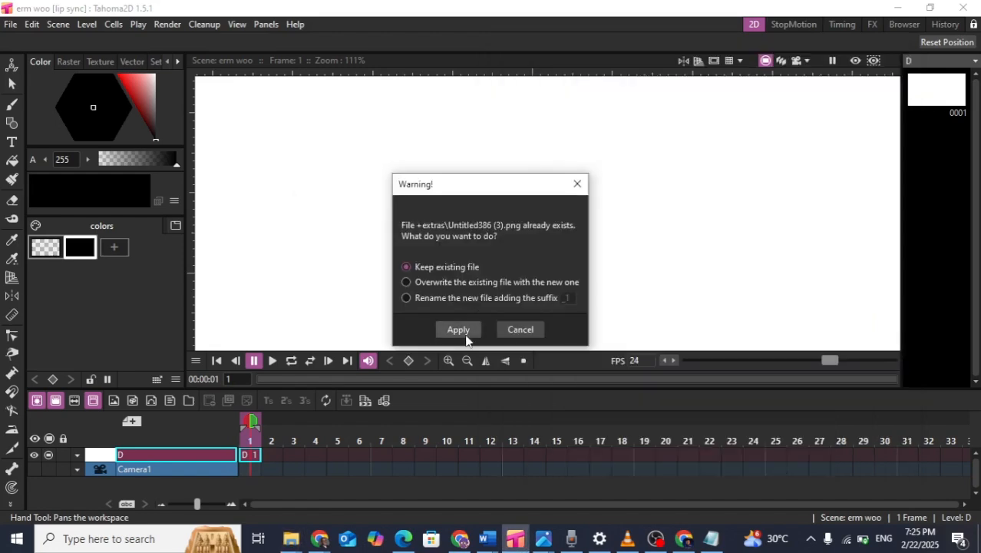
pyautogui.click(458, 330)
pyautogui.scroll(-5, 617, 270)
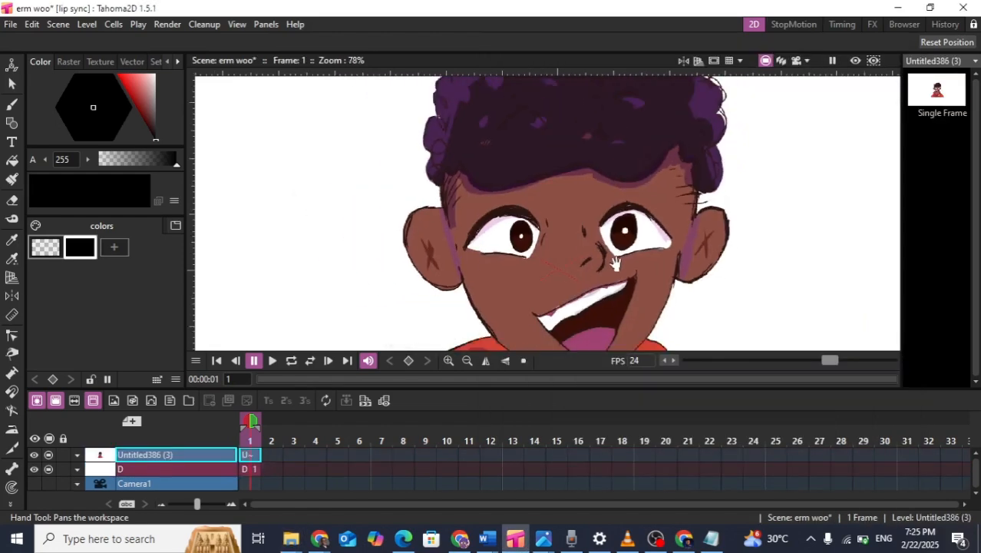
pyautogui.scroll(4, 617, 271)
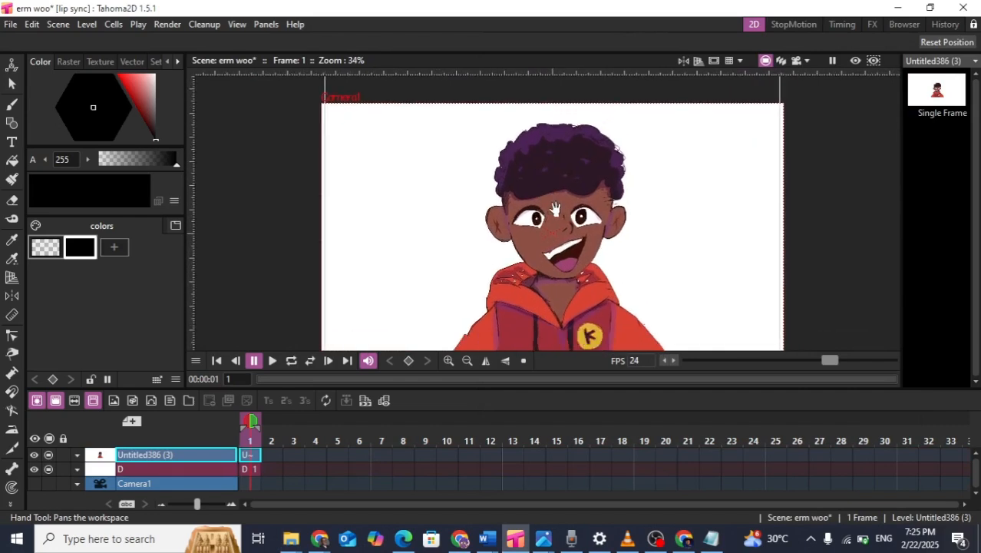
pyautogui.scroll(8, 556, 208)
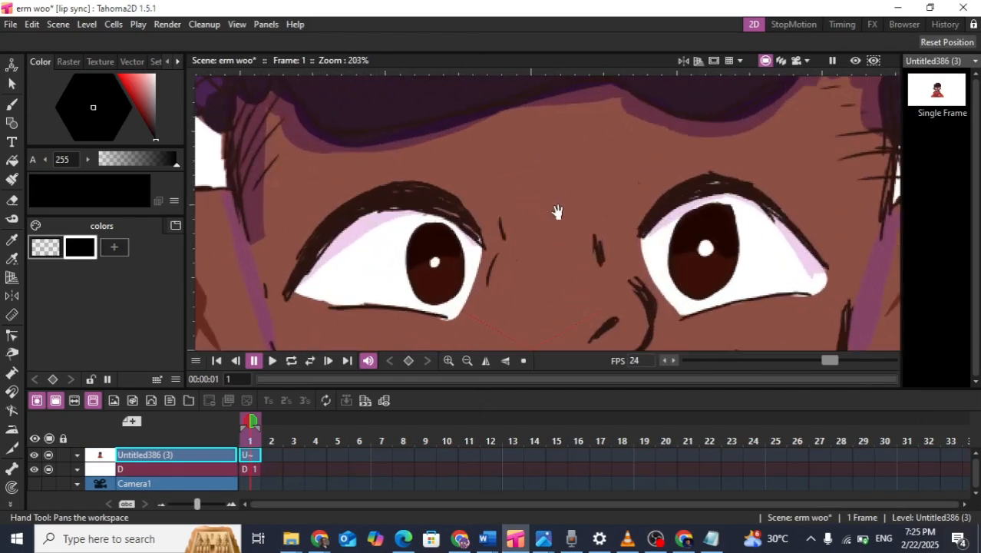
pyautogui.scroll(-10, 561, 215)
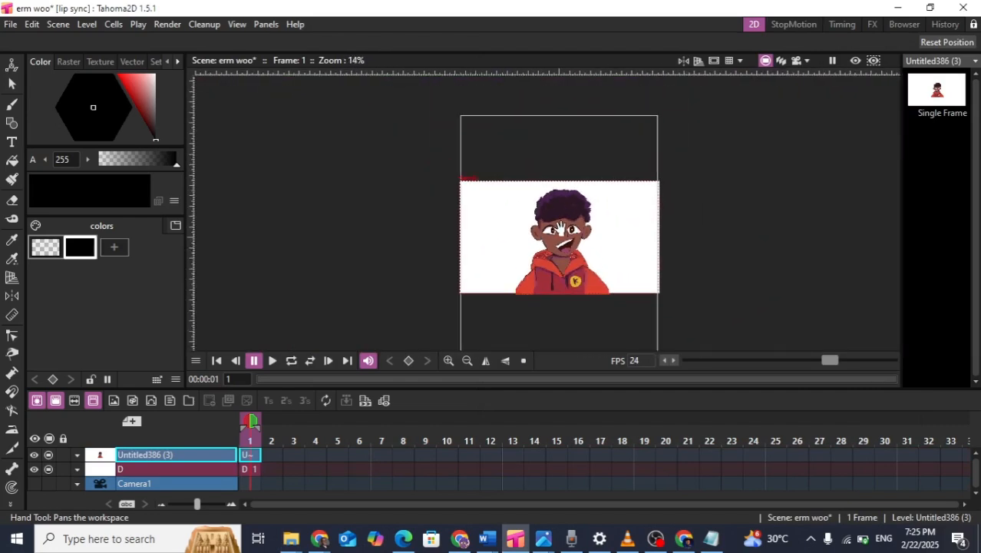
pyautogui.scroll(7, 533, 198)
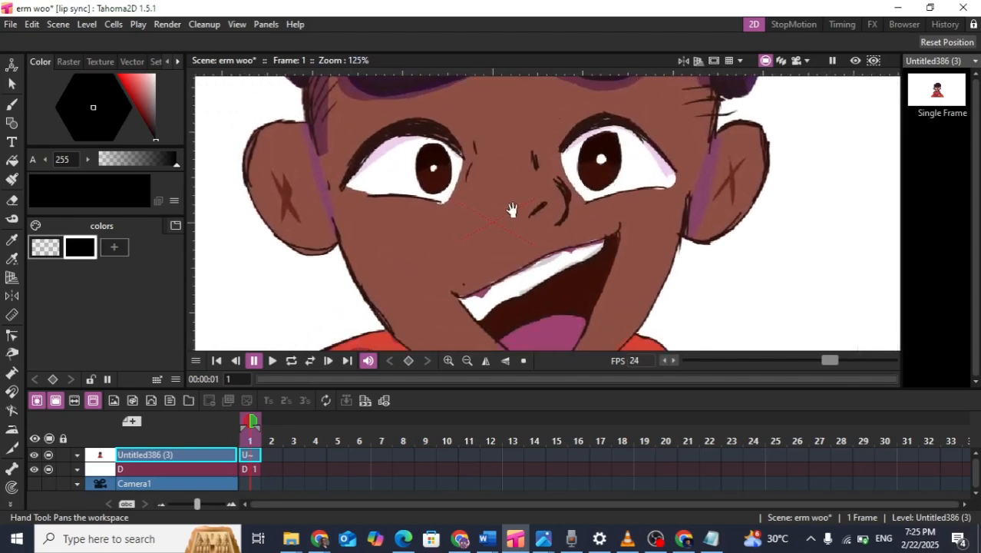
pyautogui.moveTo(512, 211); pyautogui.dragTo(507, 190)
# Add a new vector level with default settings above the character image level
pyautogui.click(152, 469)
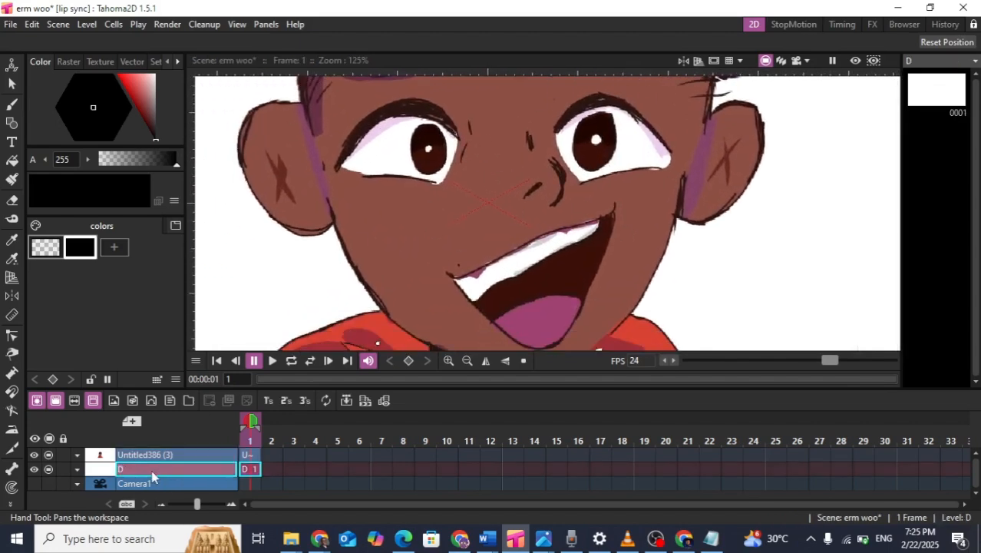
pyautogui.click(250, 455)
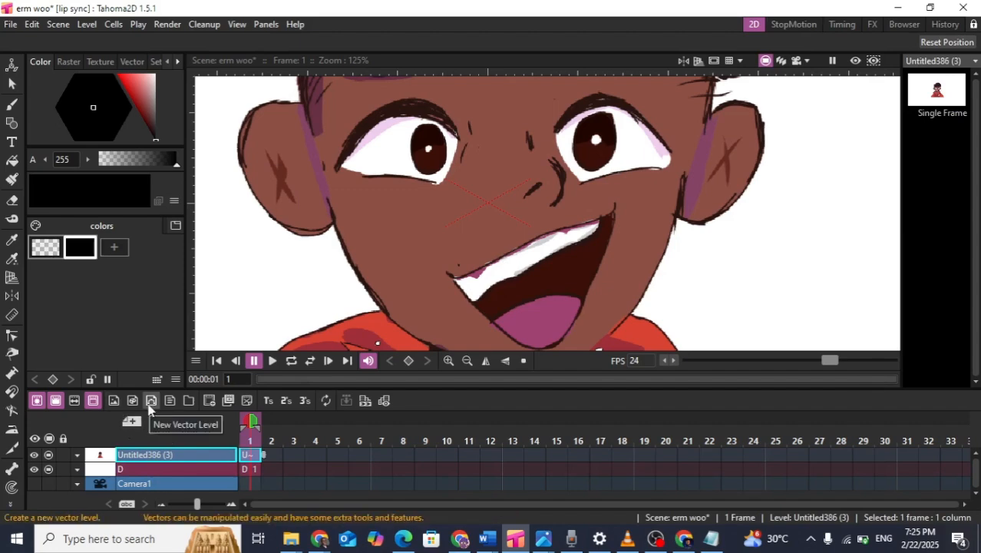
pyautogui.click(151, 409)
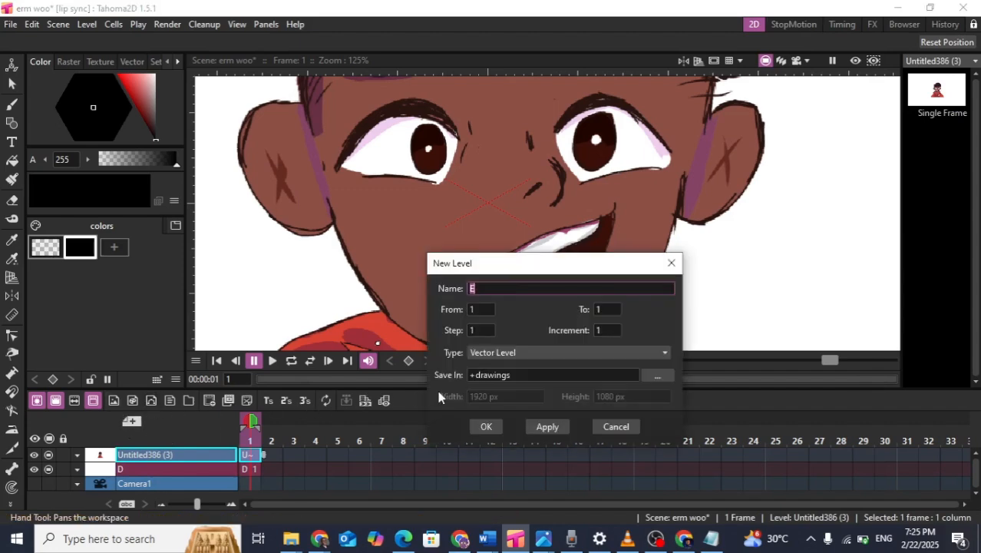
pyautogui.click(484, 426)
# Set up the Geometry tool with the MultiArc shape for drawing around the character's mouth
pyautogui.scroll(-3, 409, 236)
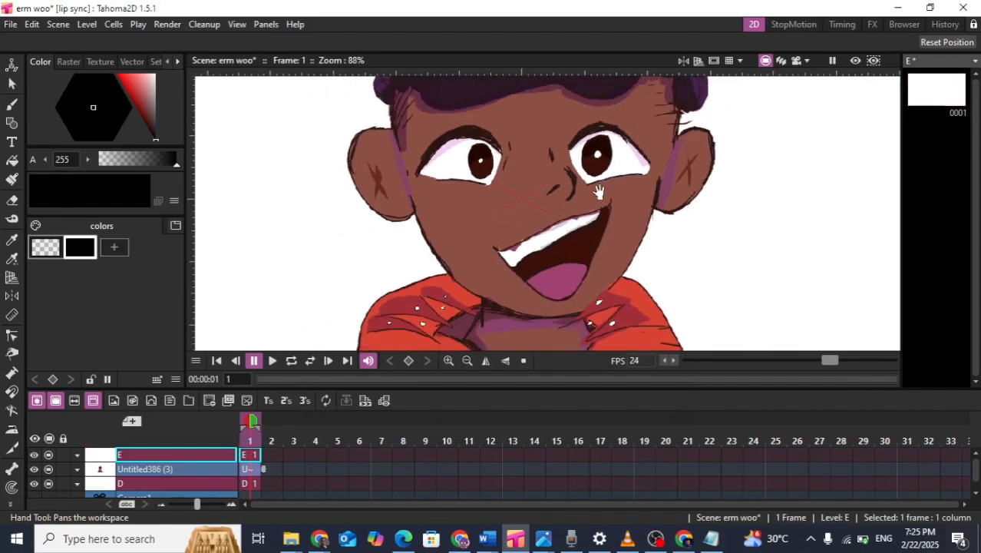
pyautogui.click(11, 125)
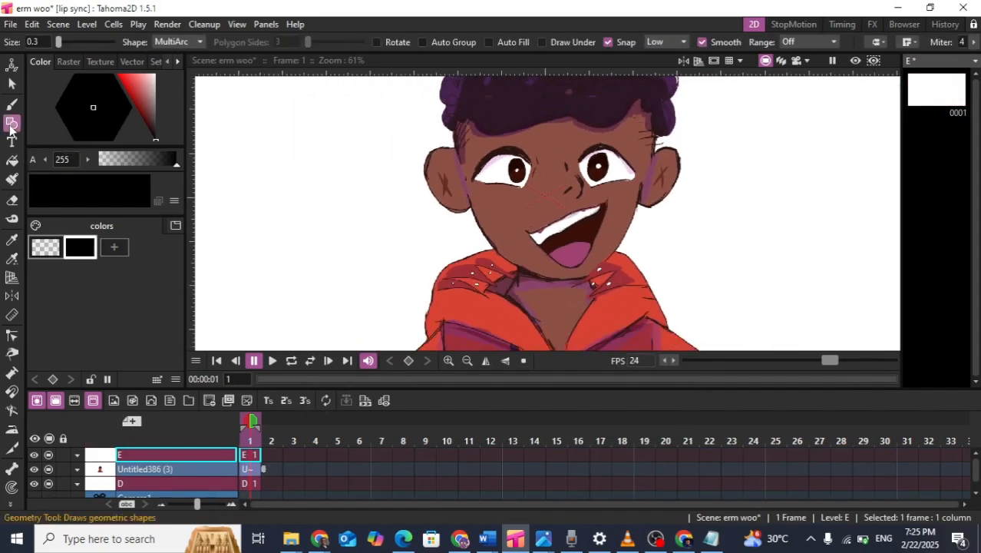
pyautogui.click(179, 43)
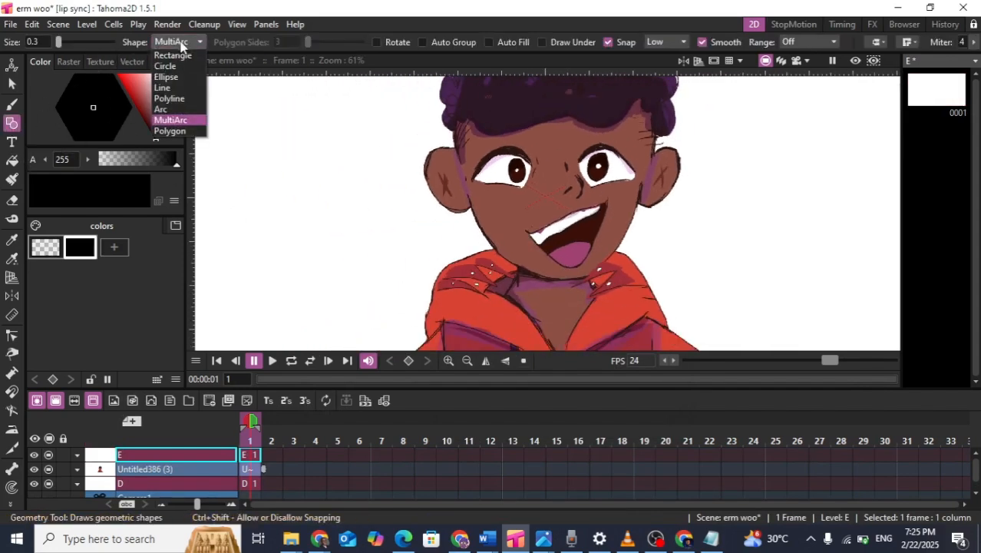
pyautogui.click(173, 120)
pyautogui.scroll(5, 492, 193)
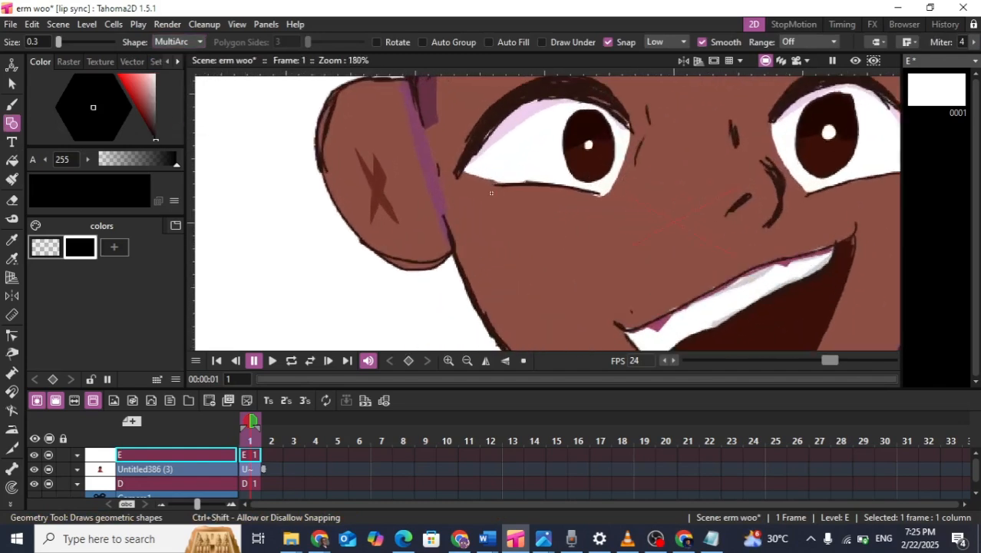
pyautogui.scroll(4, 491, 193)
pyautogui.moveTo(472, 191); pyautogui.dragTo(345, 154)
pyautogui.scroll(-6, 401, 200)
pyautogui.scroll(3, 467, 245)
pyautogui.moveTo(467, 246); pyautogui.dragTo(423, 202)
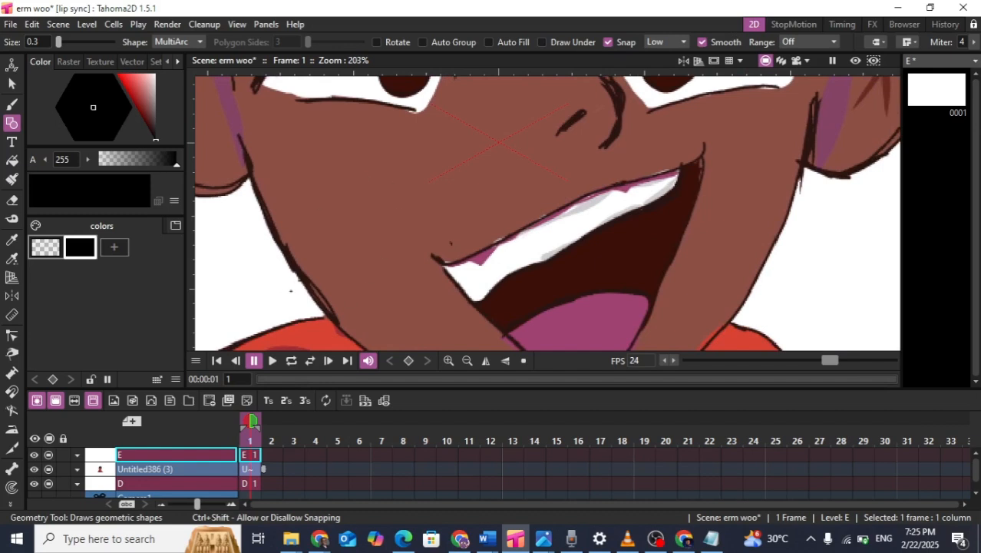
# Save the scene and sample the character's brown skin tone as the current style colour with the RGB Picker
pyautogui.hotkey('ctrl', 's')
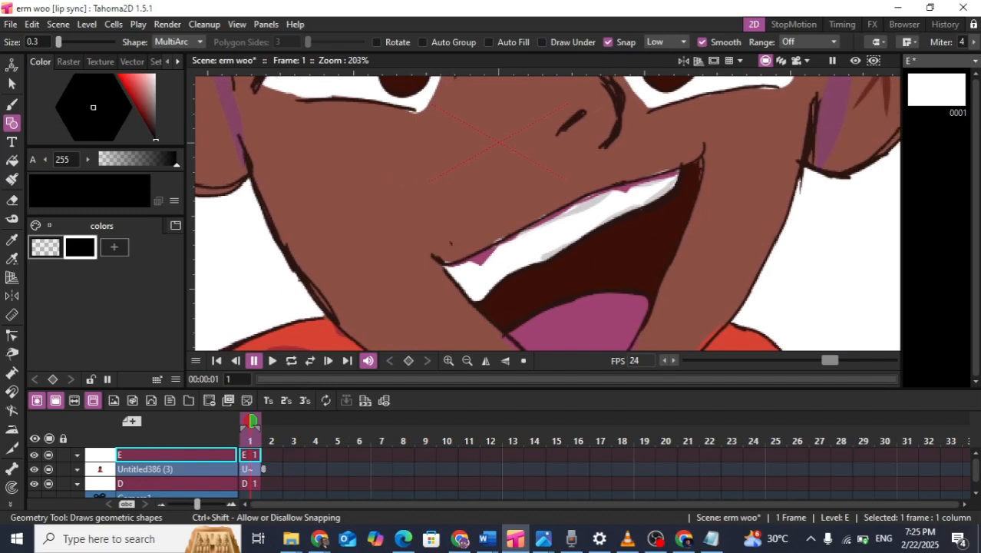
pyautogui.press('r')
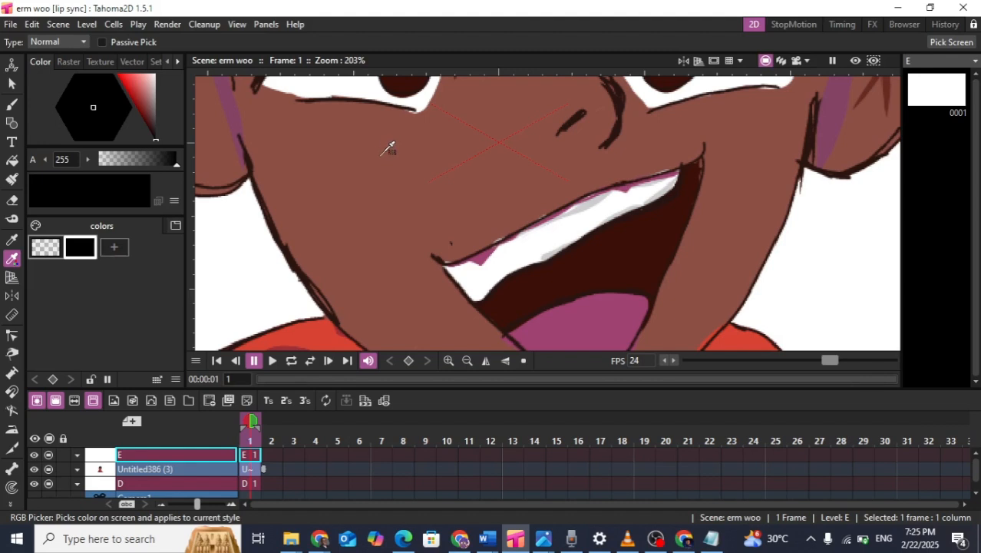
pyautogui.click(388, 148)
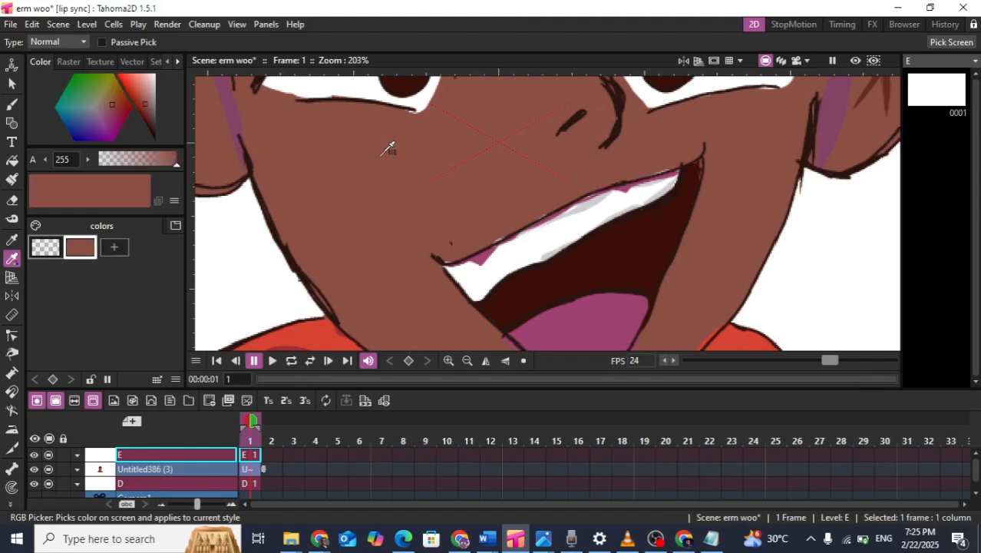
# Draw a closed MultiArc outline in the skin colour around the character's whole mouth on the new vector level
pyautogui.click(13, 126)
pyautogui.scroll(-2, 422, 189)
pyautogui.hscroll(2, 422, 189)
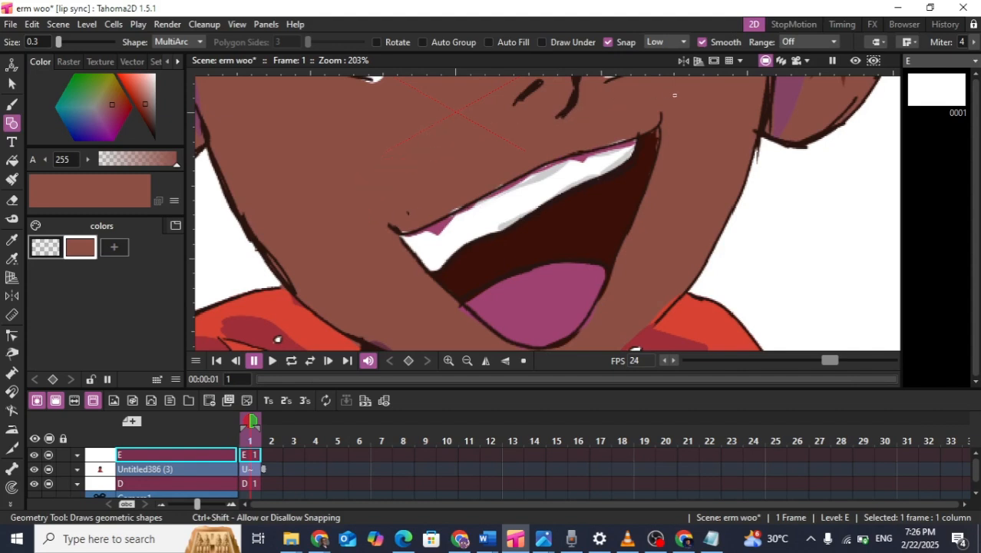
pyautogui.doubleClick(540, 97)
pyautogui.click(596, 339)
pyautogui.click(661, 319)
pyautogui.moveTo(540, 224); pyautogui.dragTo(613, 162)
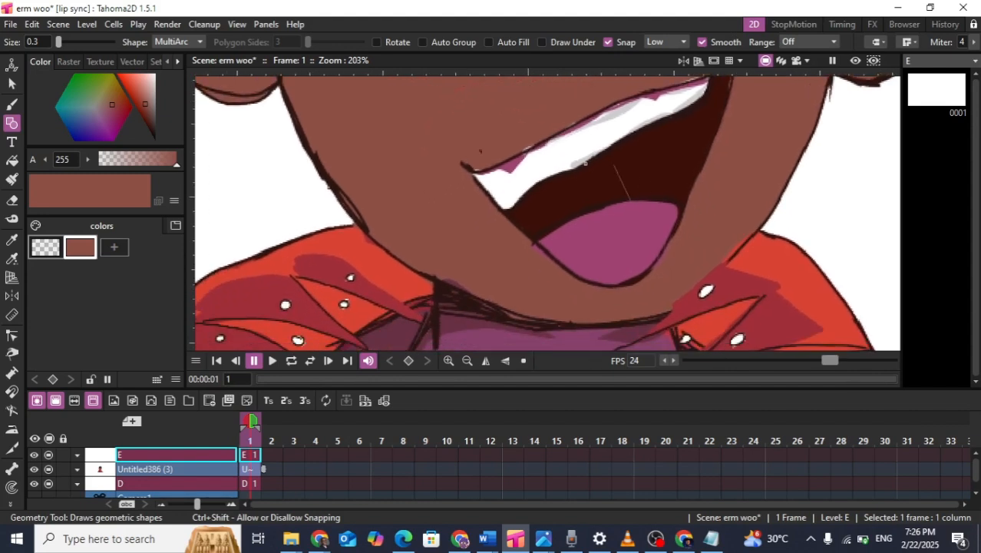
pyautogui.click(435, 157)
pyautogui.click(434, 161)
# Fill the closed outline with the skin colour to cover the original mouth
pyautogui.click(12, 160)
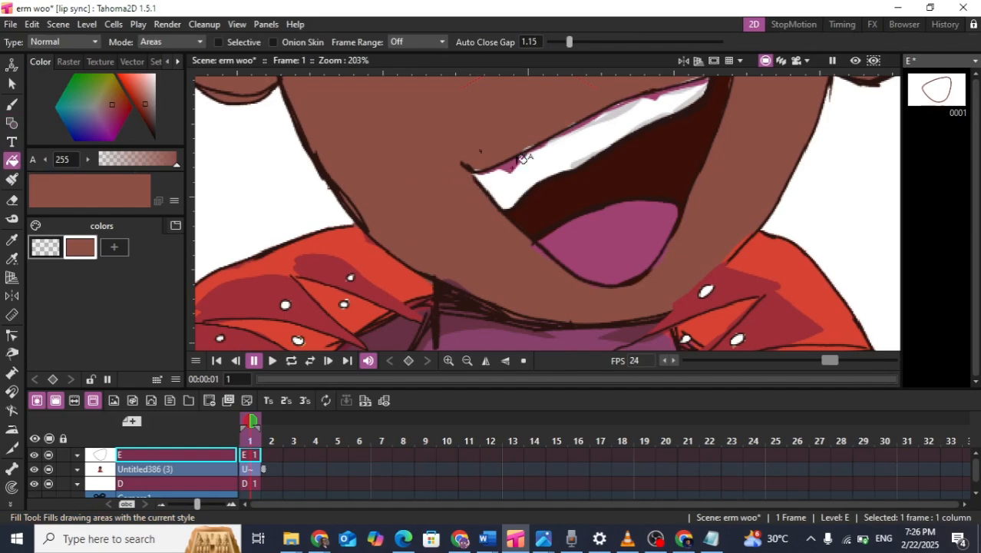
pyautogui.click(550, 159)
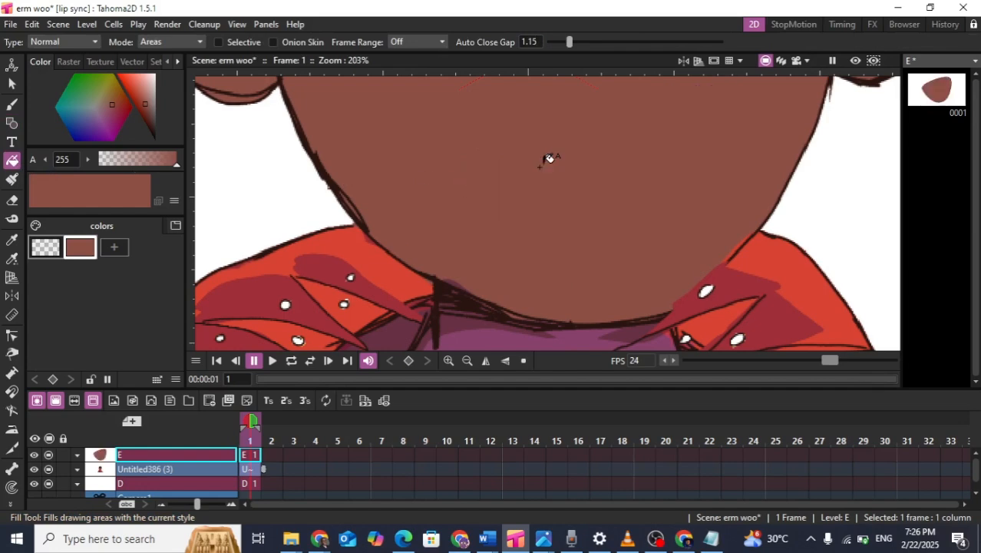
pyautogui.scroll(-4, 552, 161)
pyautogui.scroll(3, 556, 163)
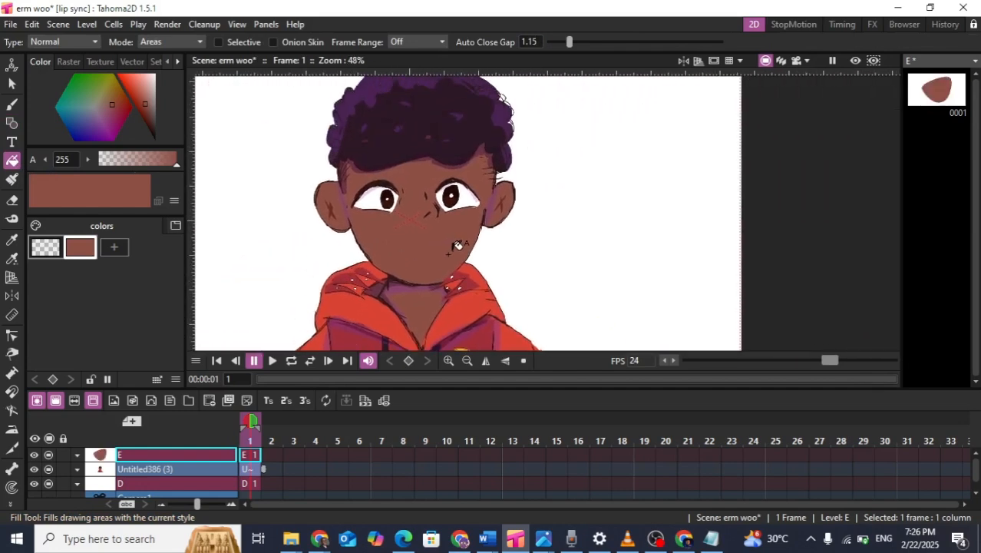
# Add another vector level with default settings above the skin-coloured mouth patch
pyautogui.scroll(3, 420, 232)
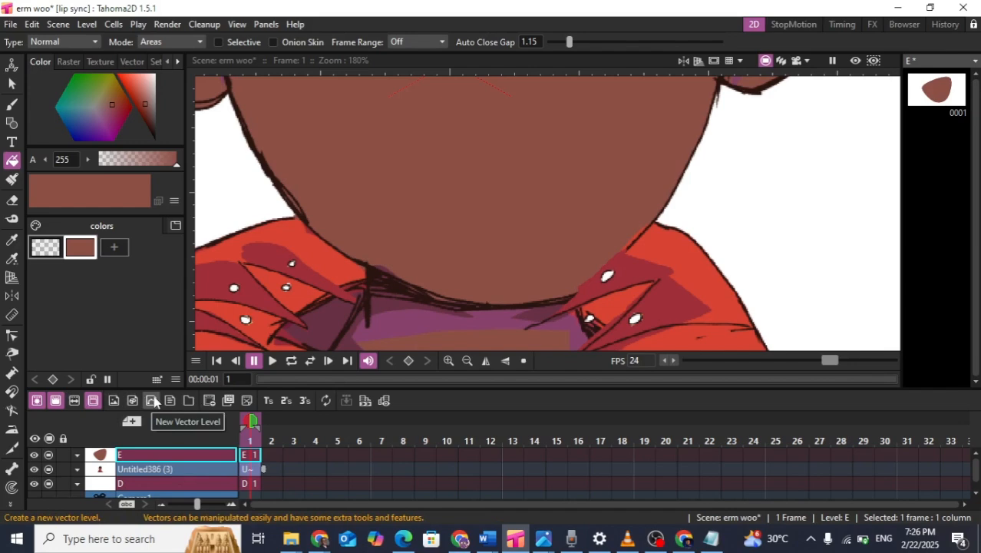
pyautogui.click(152, 400)
pyautogui.click(486, 427)
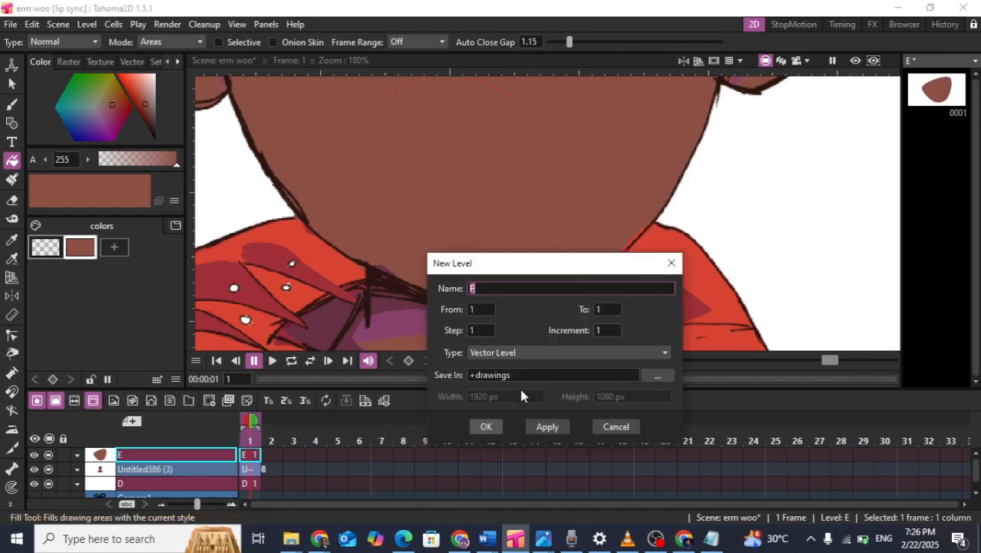
pyautogui.click(486, 427)
pyautogui.scroll(-4, 508, 271)
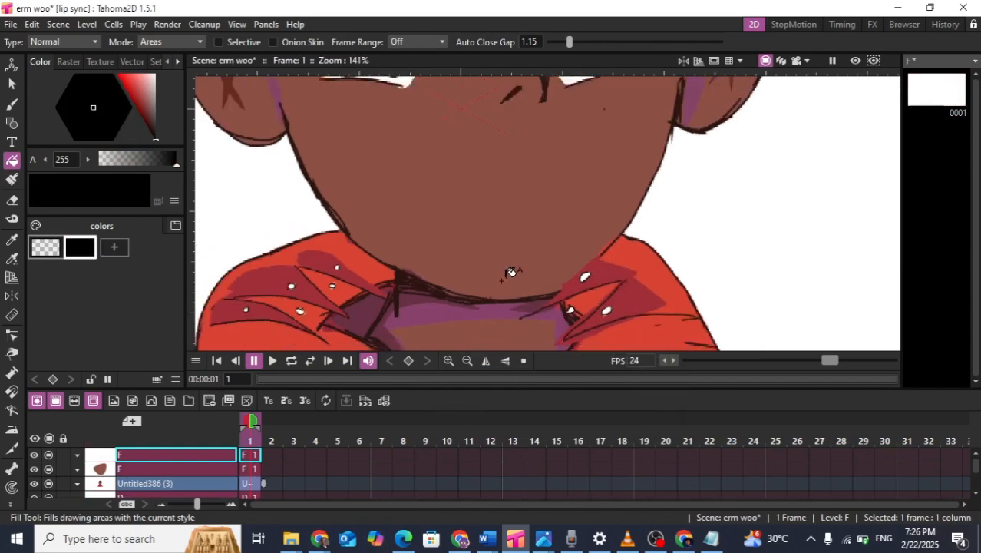
pyautogui.scroll(1, 513, 274)
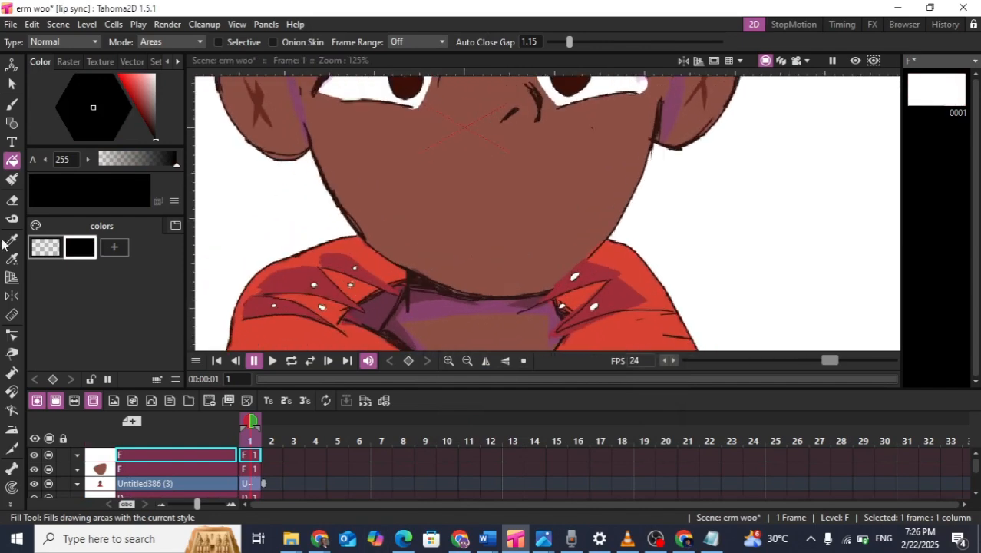
pyautogui.click(11, 125)
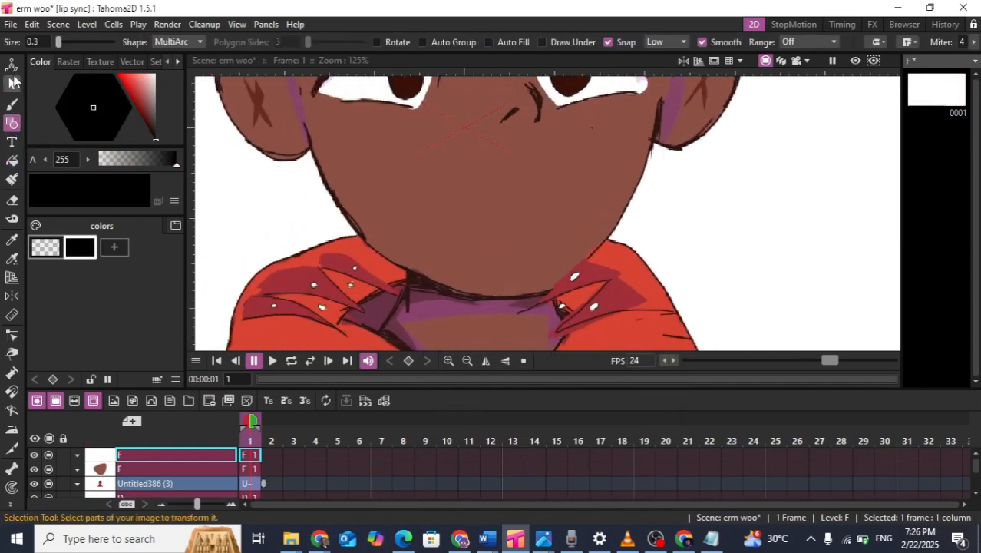
pyautogui.click(12, 83)
# Switch to Chrome and close the MaxAI and Wappalyzer tabs to get to the GitHub releases page
pyautogui.click(683, 538)
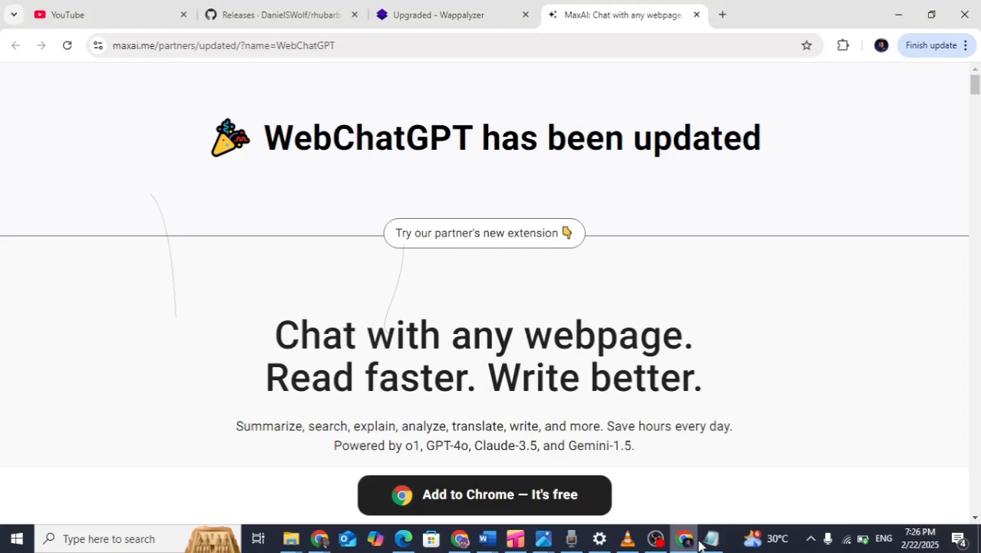
pyautogui.click(697, 14)
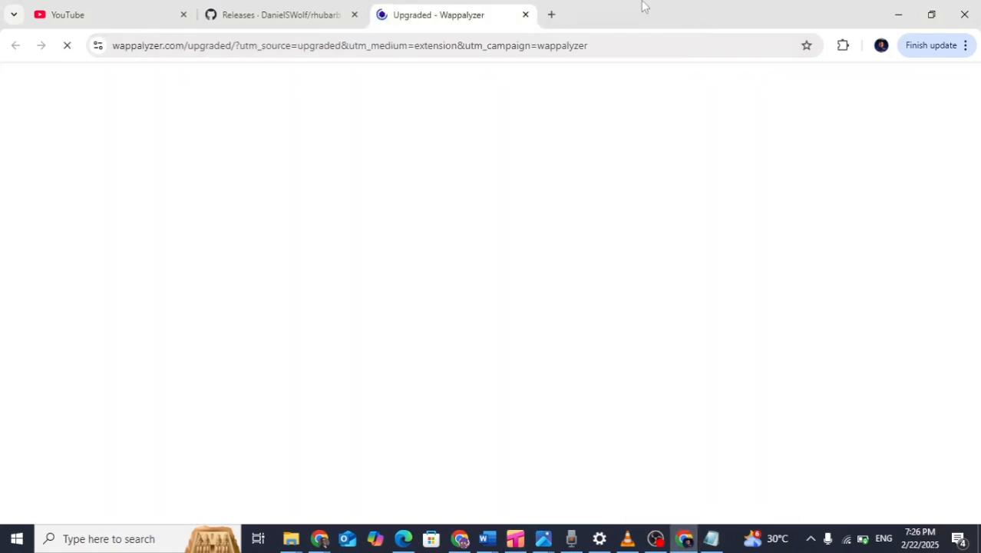
pyautogui.hotkey('ctrl', 'w')
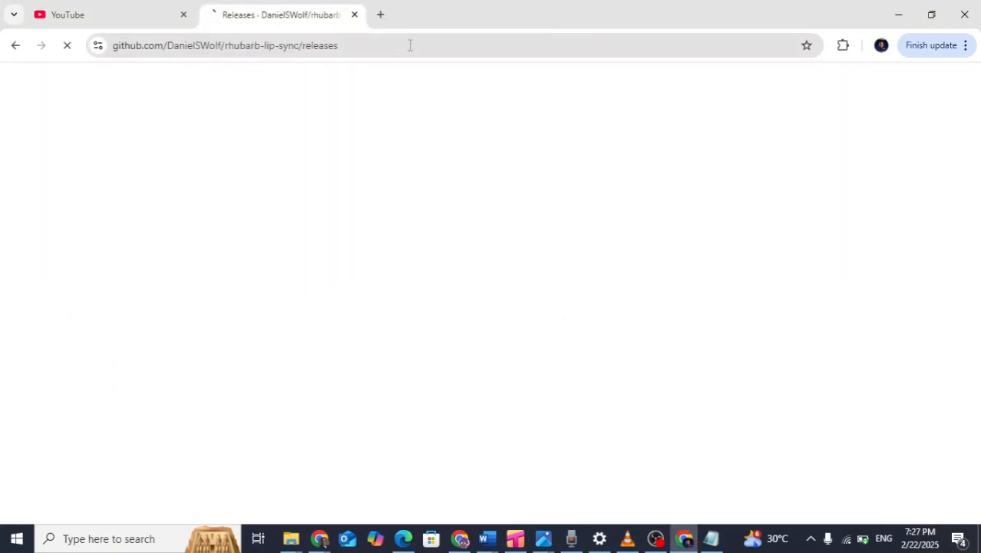
# Examine the address of the rhubarb-lip-sync releases page and the downloadable assets of v1.13.0
pyautogui.click(342, 52)
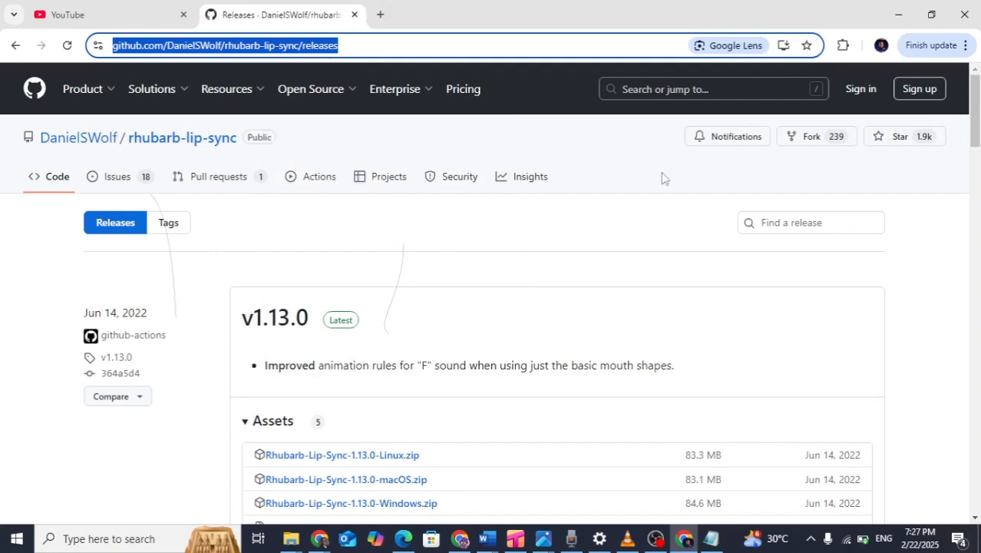
pyautogui.click(912, 229)
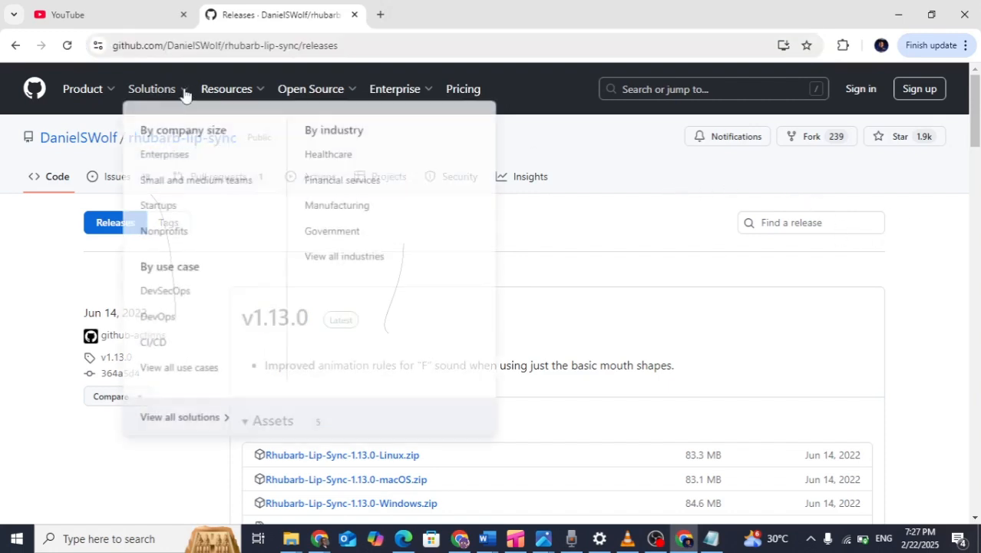
pyautogui.scroll(-2, 657, 323)
pyautogui.scroll(-2, 659, 339)
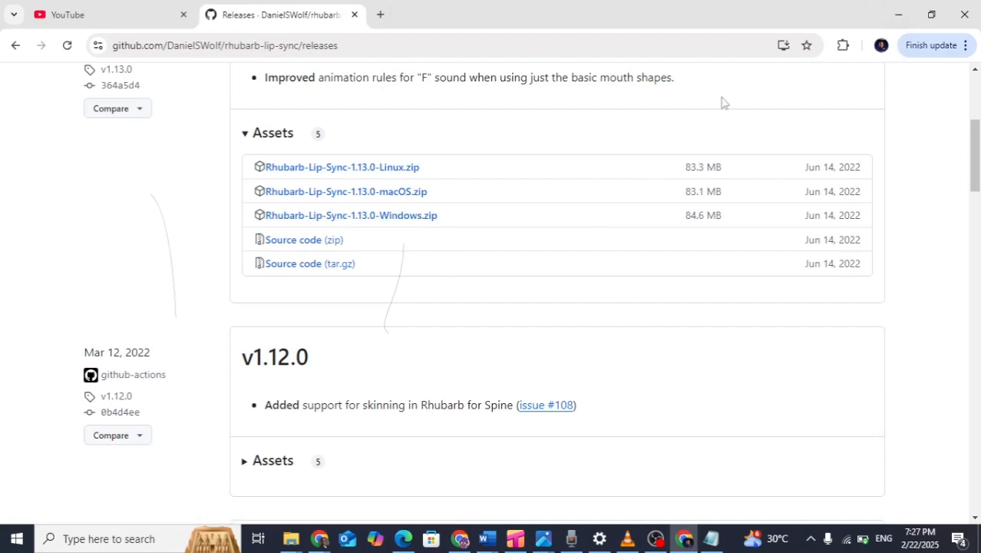
# Switch to File Explorer and open the extracted Rhubarb-Lip-Sync-1.13.0-Windows folder in Downloads and the folder of the same name inside it
pyautogui.click(290, 539)
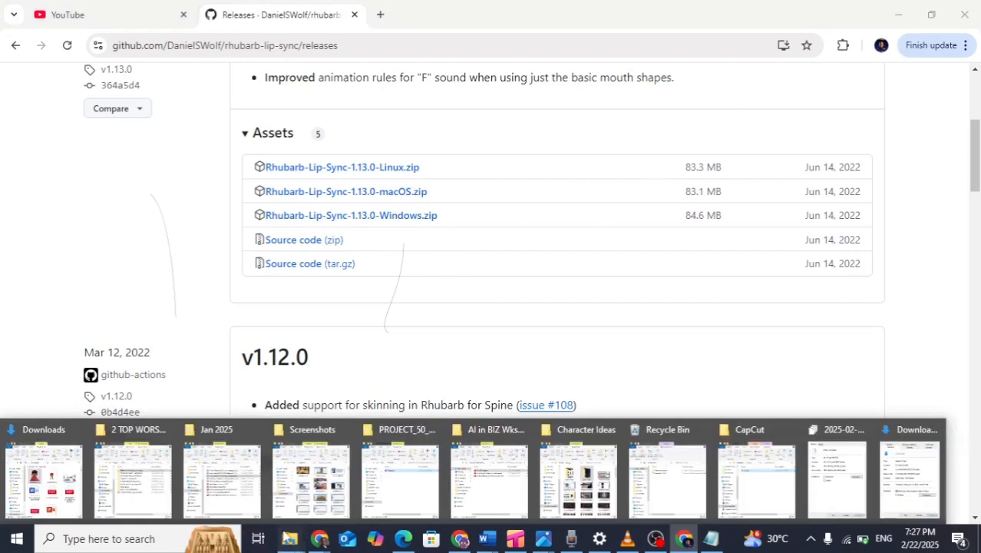
pyautogui.click(48, 467)
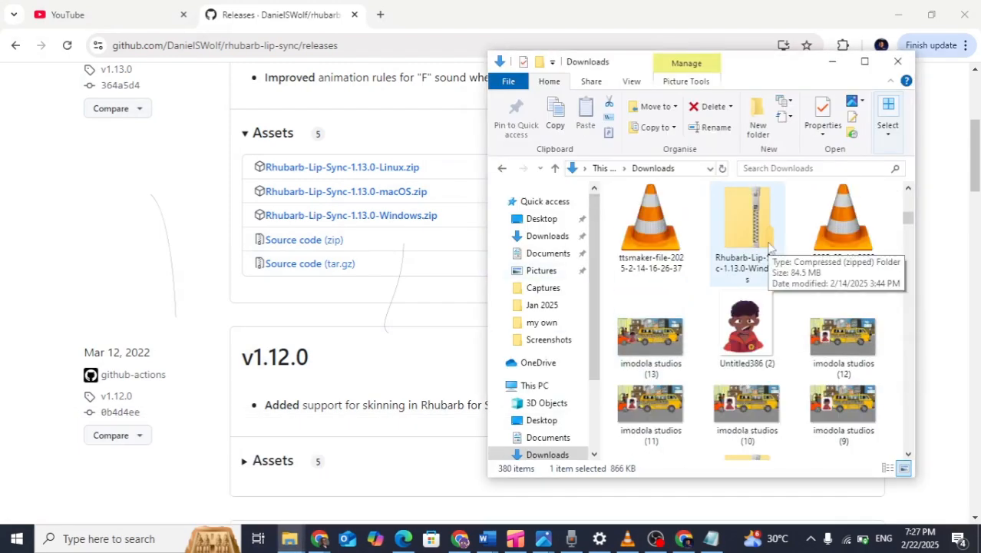
pyautogui.scroll(-5, 768, 253)
pyautogui.scroll(-10, 755, 310)
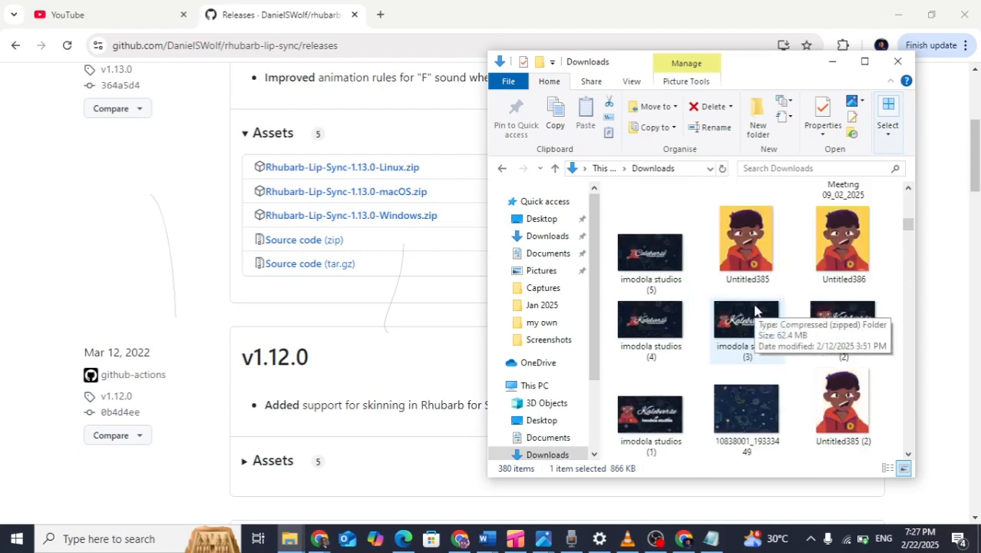
pyautogui.scroll(3, 756, 310)
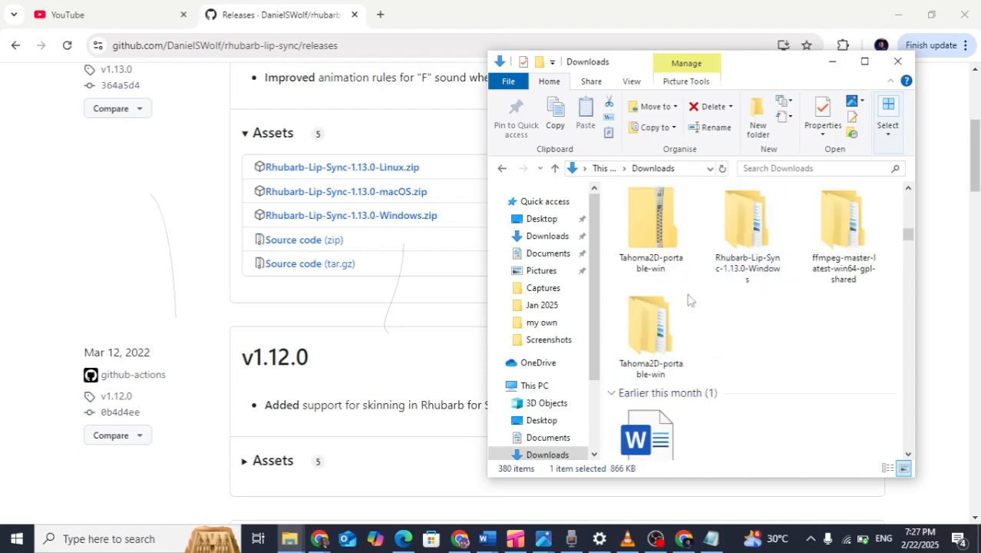
pyautogui.doubleClick(764, 252)
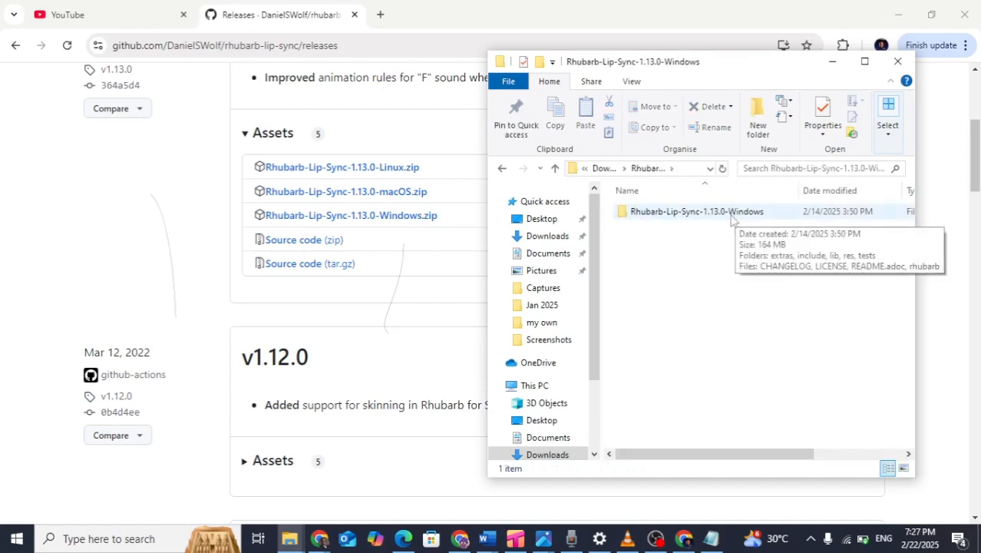
pyautogui.doubleClick(731, 221)
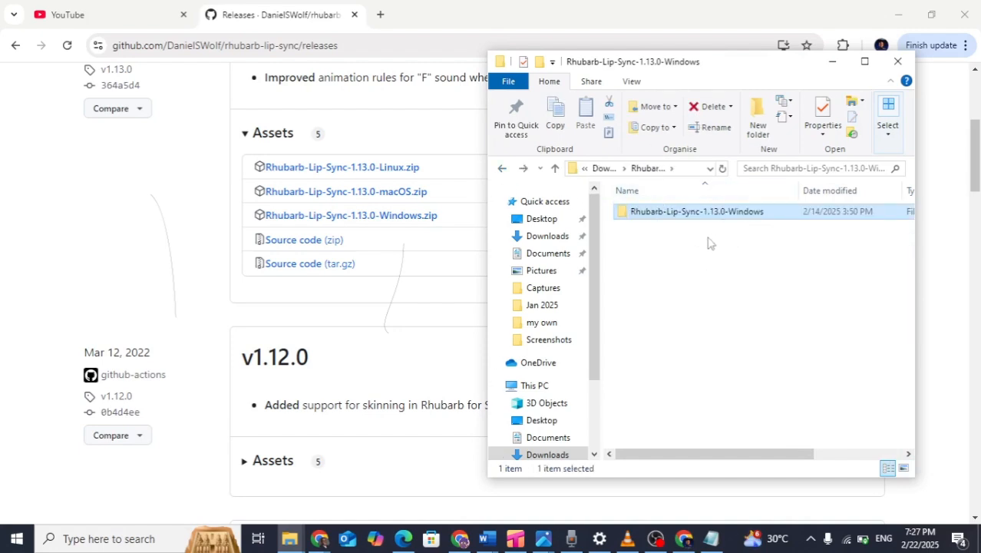
# Copy the inner Rhubarb-Lip-Sync-1.13.0-Windows folder and examine the contents of the rhubarb folder on Local Disk (C:)
pyautogui.hotkey('ctrl', 'c')
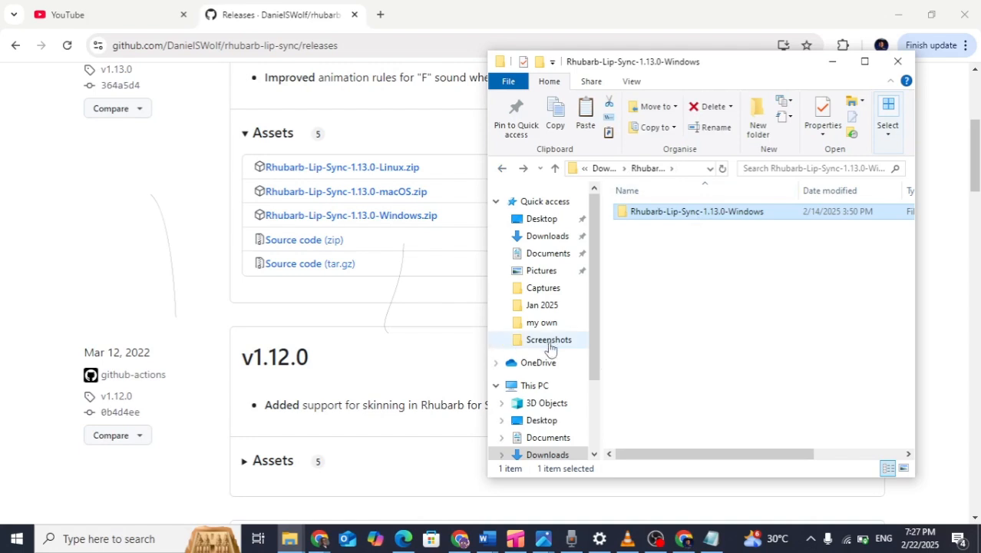
pyautogui.scroll(-2, 550, 349)
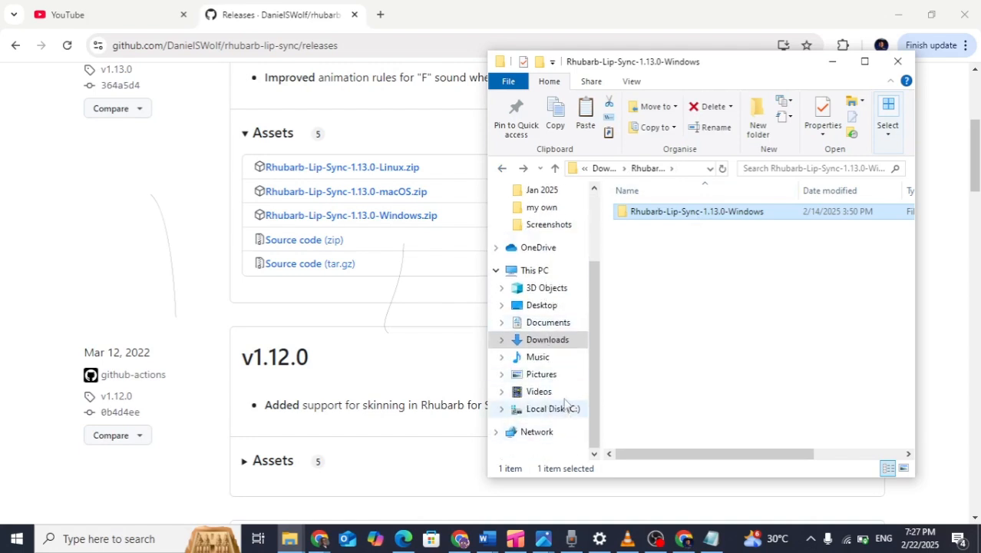
pyautogui.click(559, 413)
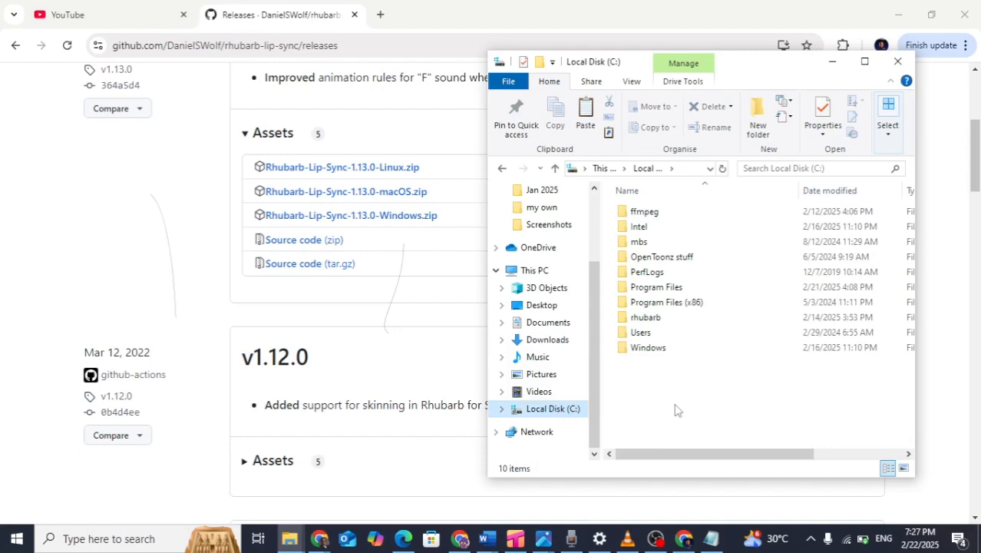
pyautogui.doubleClick(686, 318)
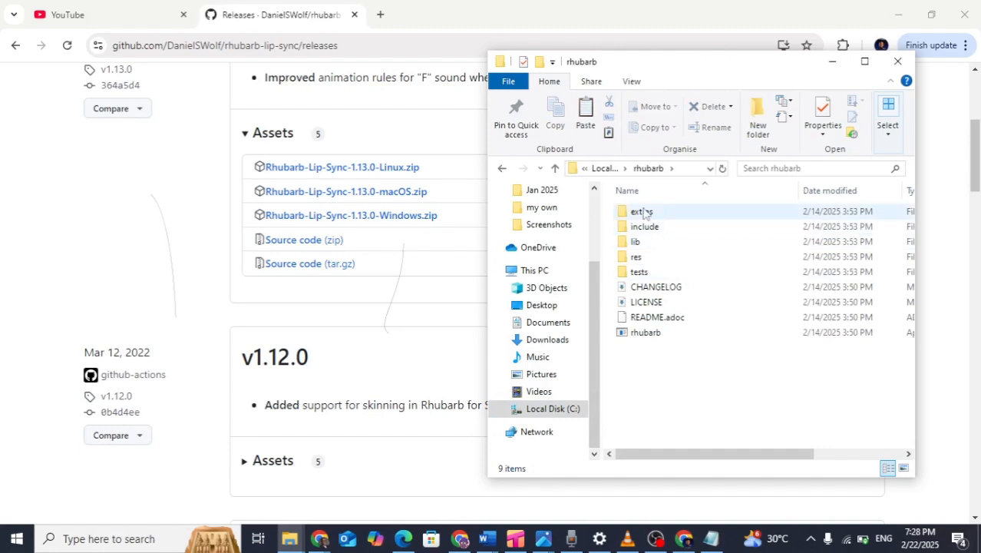
pyautogui.click(503, 169)
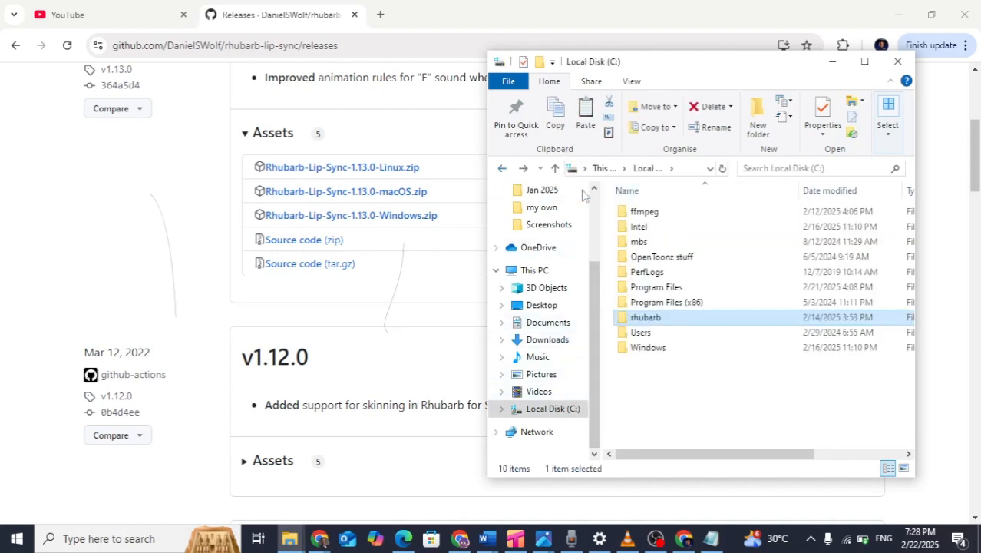
pyautogui.click(503, 170)
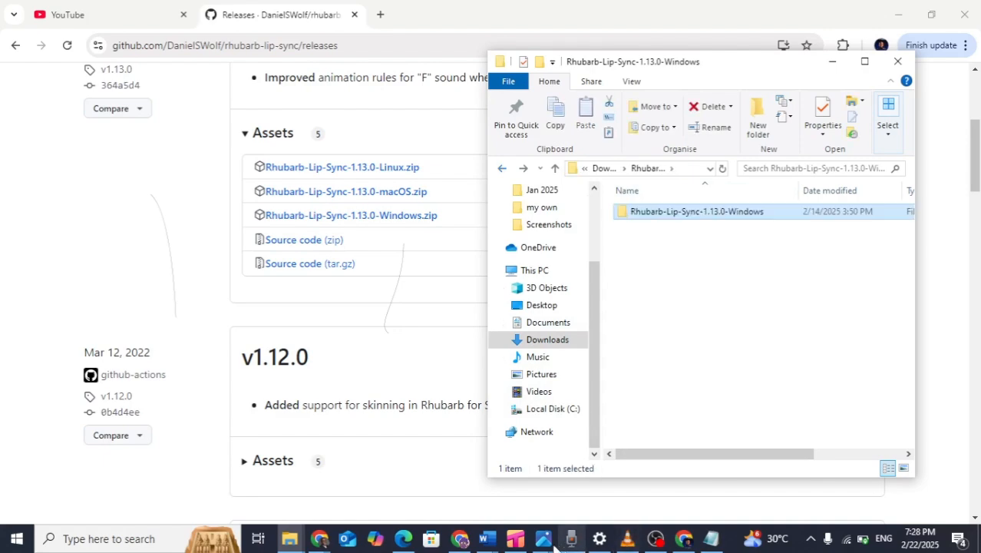
# Switch to Tahoma2D and check the Rhubarb Lip Sync executable directory in the 3rd Party Apps preferences
pyautogui.click(515, 543)
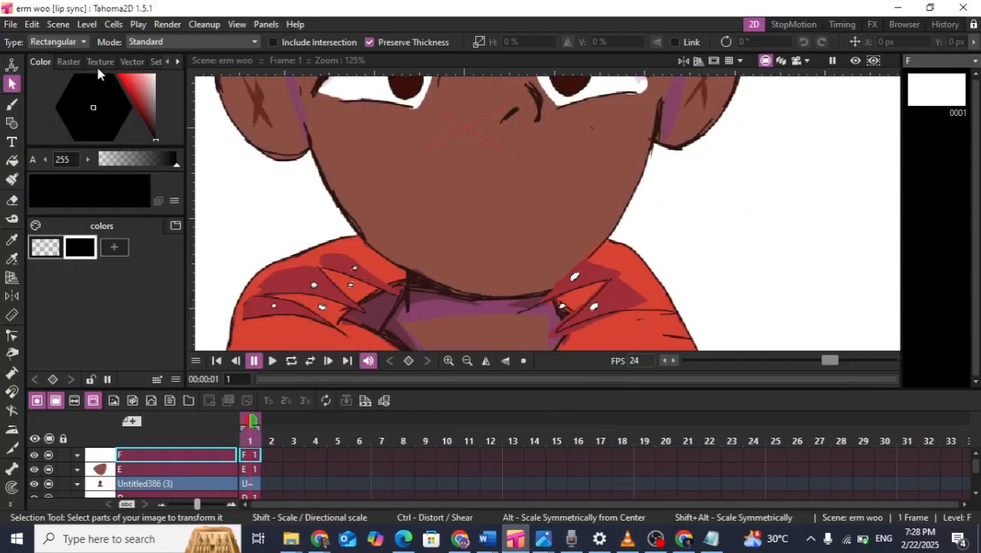
pyautogui.click(11, 24)
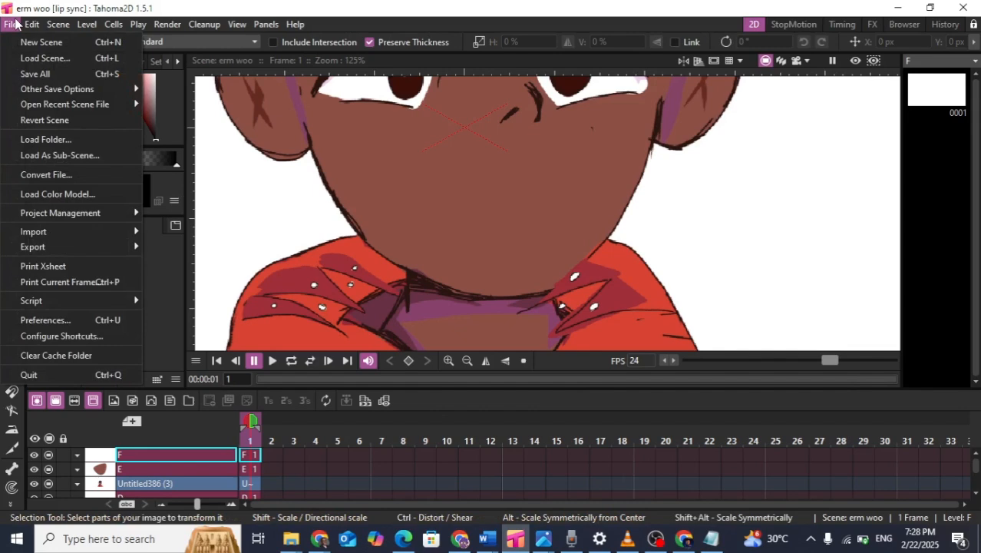
pyautogui.click(65, 322)
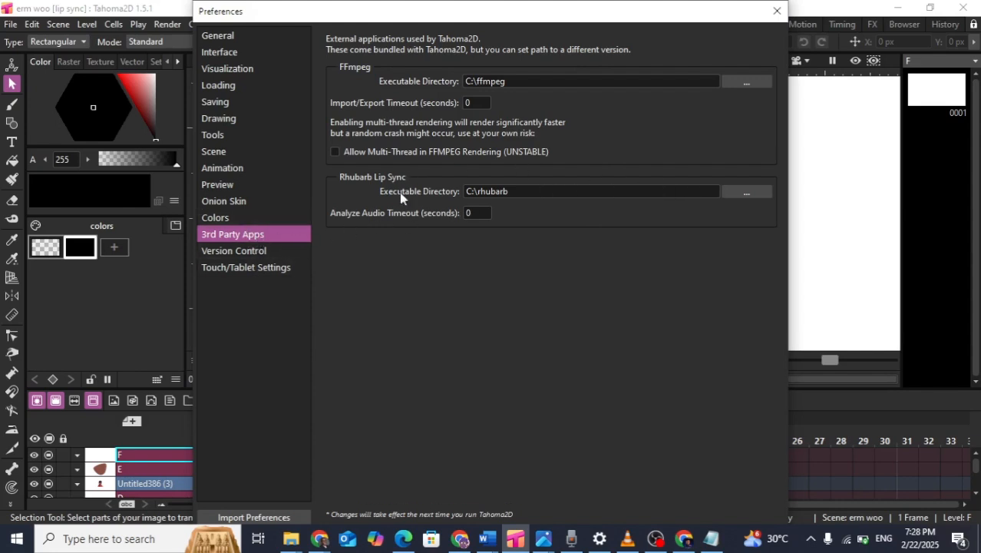
pyautogui.tripleClick(468, 192)
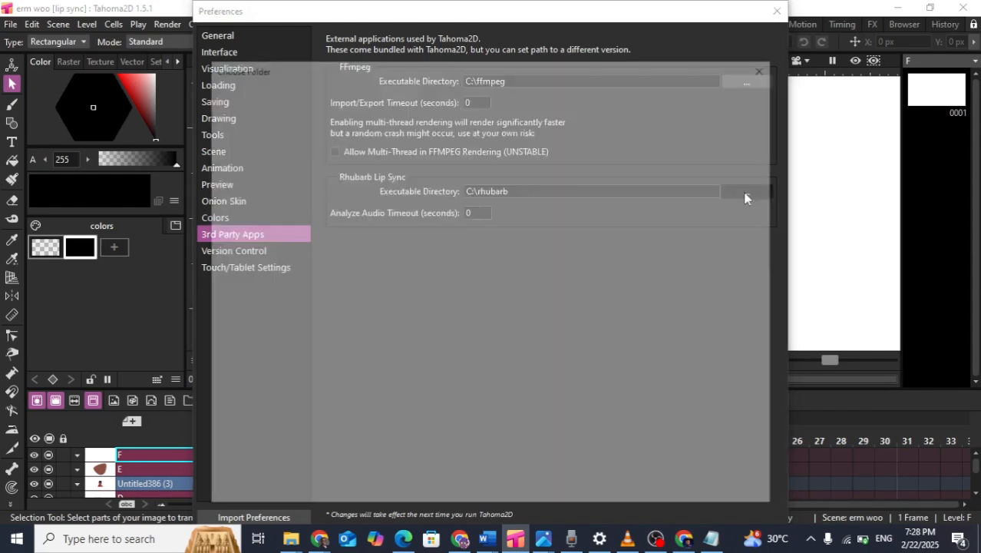
# Browse to Downloads in the folder chooser for the Rhubarb executable directory, cancel it and close the preferences
pyautogui.click(745, 192)
pyautogui.click(256, 438)
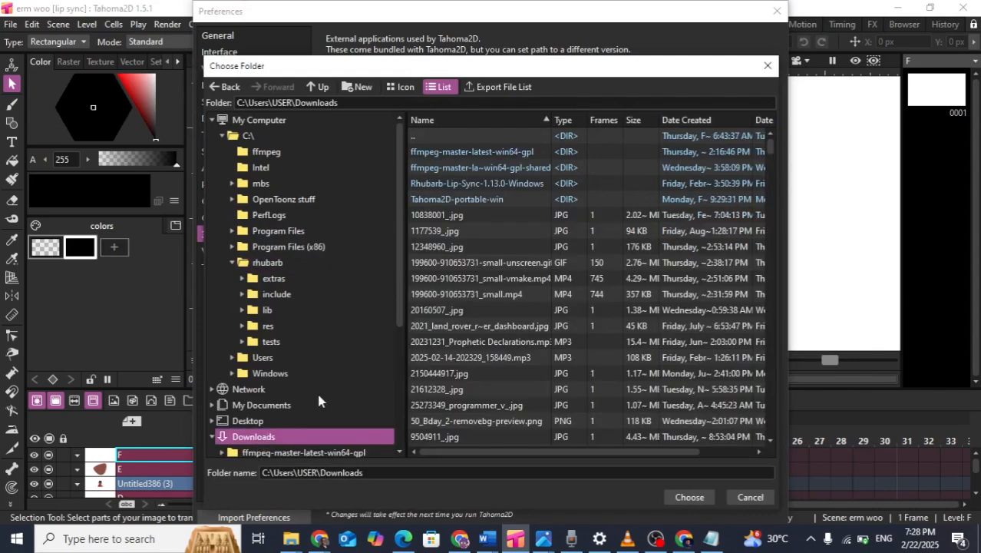
pyautogui.scroll(-2, 246, 409)
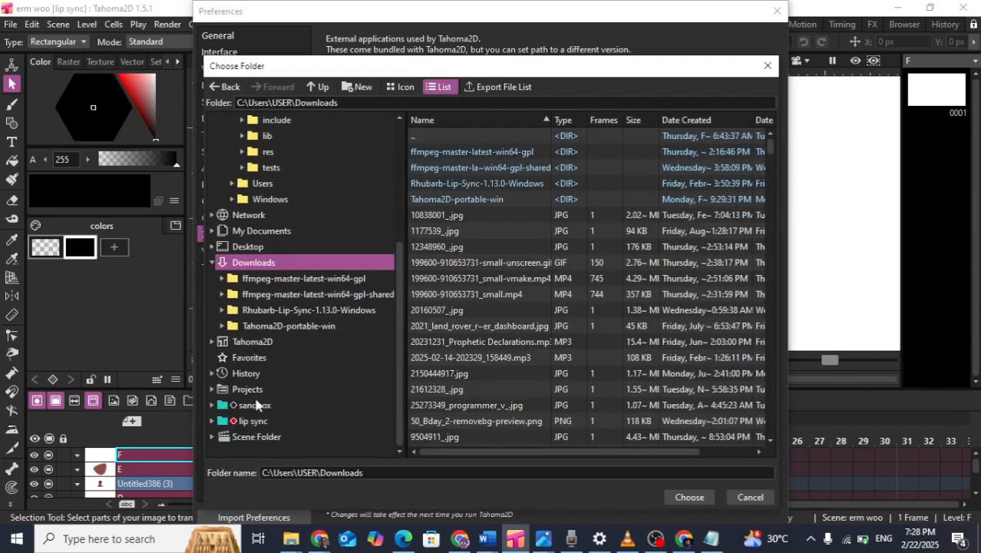
pyautogui.click(767, 65)
pyautogui.click(777, 10)
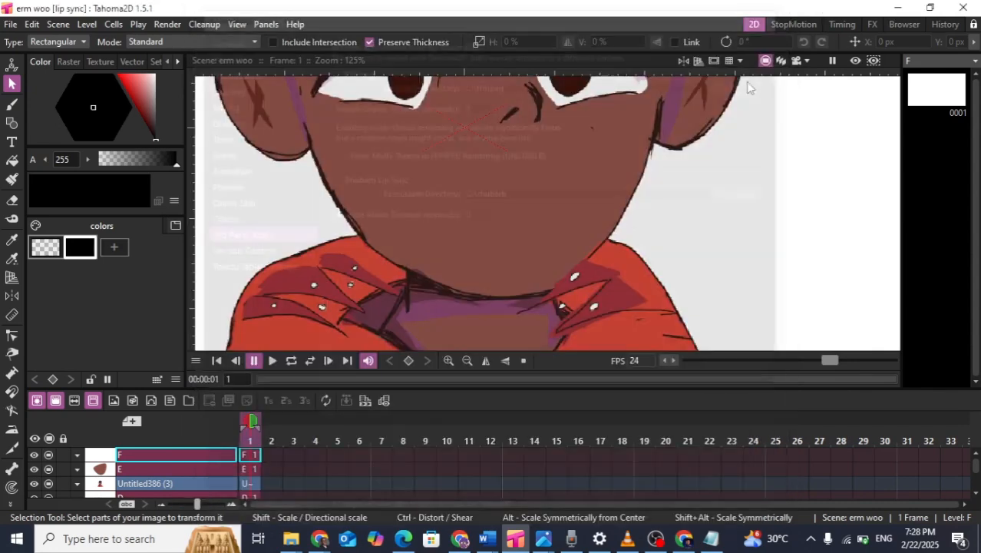
# Activate the Geometry tool with the MultiArc shape on the empty vector level over the covered mouth area
pyautogui.scroll(2, 358, 247)
pyautogui.moveTo(579, 267); pyautogui.dragTo(515, 314)
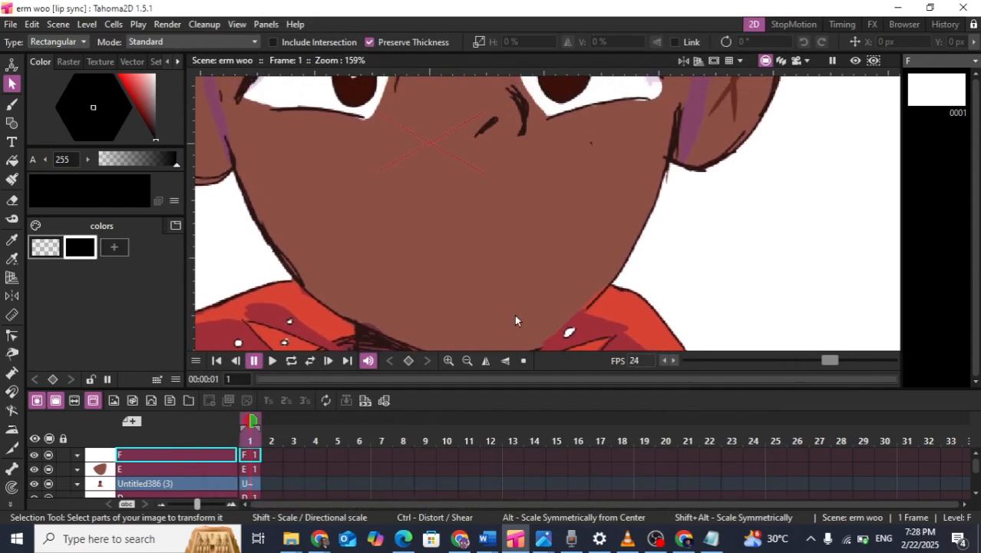
pyautogui.click(10, 128)
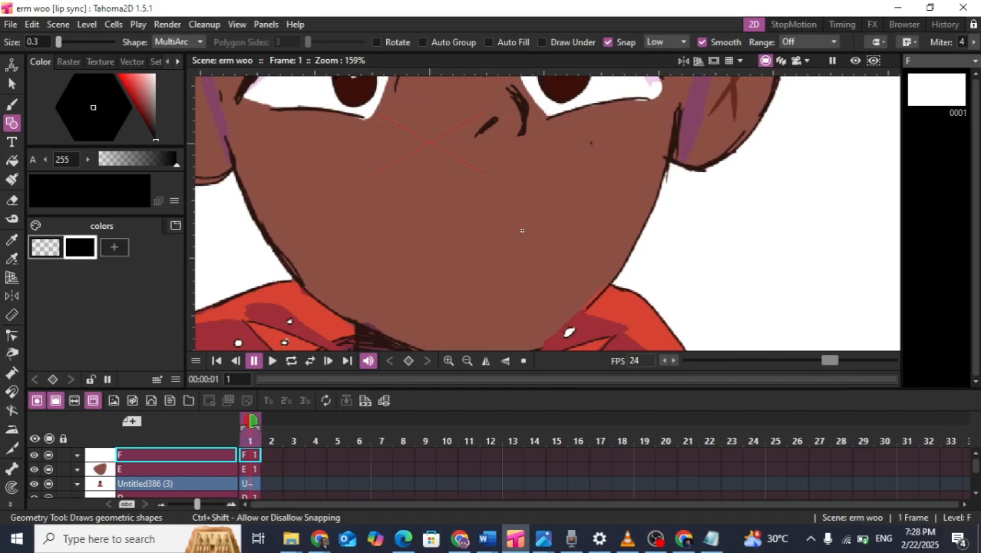
# Open the Lip Sync dialog, examine its audio source options and mouth drawing slots, and close it
pyautogui.hotkey('alt', 'l')
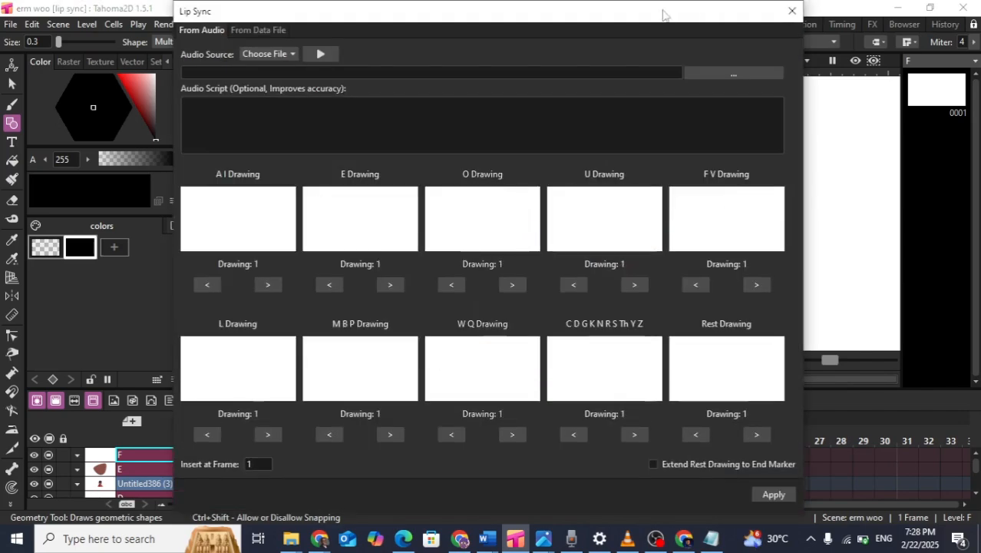
pyautogui.moveTo(663, 13); pyautogui.dragTo(679, 48)
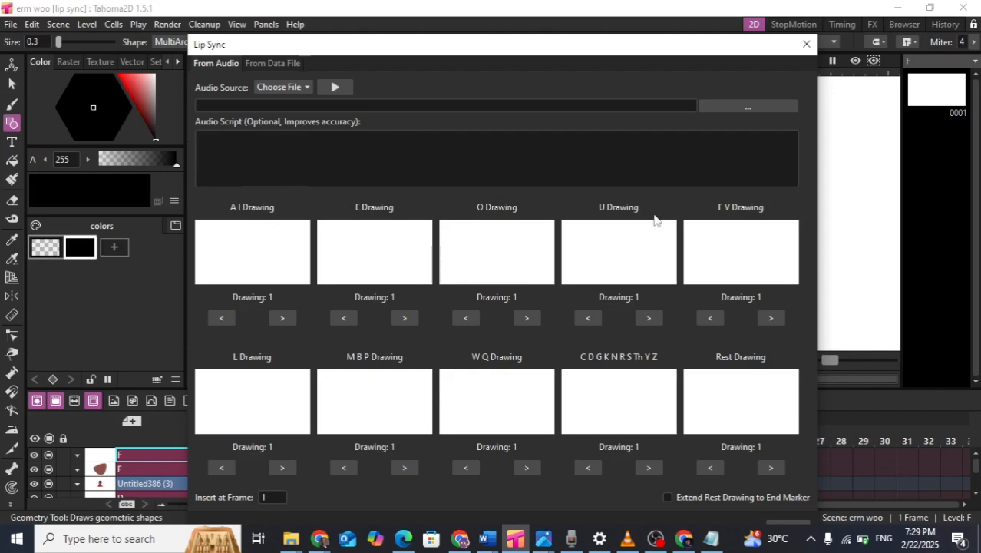
pyautogui.click(806, 44)
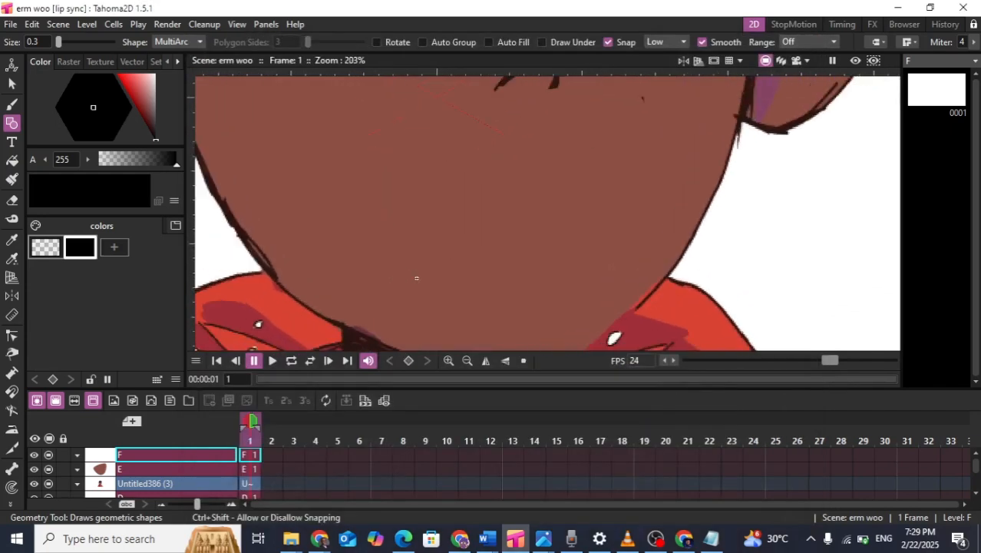
# Switch to Chrome and examine the Google image results and search phrase "shapes of mouth lip sync" as mouth references
pyautogui.moveTo(461, 539)
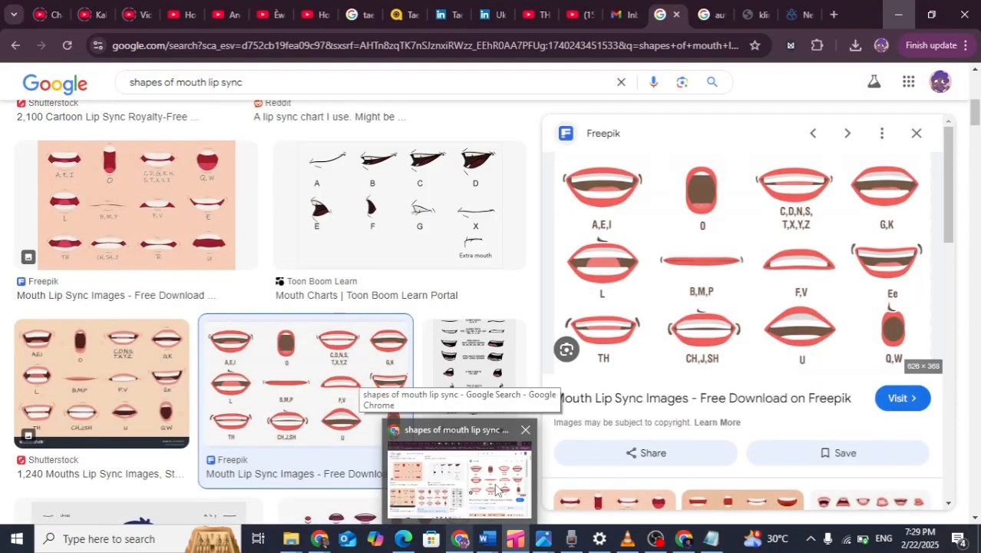
pyautogui.click(497, 489)
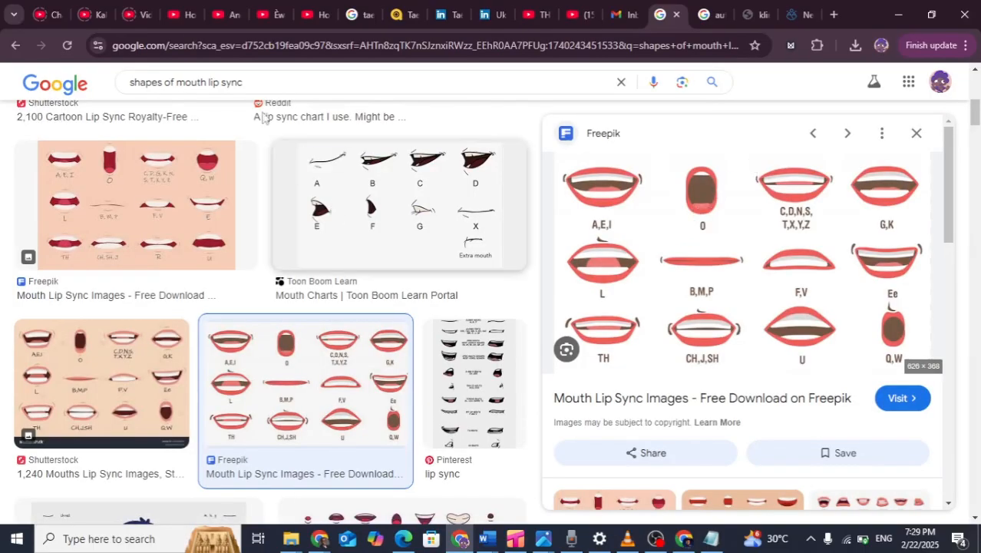
pyautogui.moveTo(136, 82); pyautogui.dragTo(275, 86)
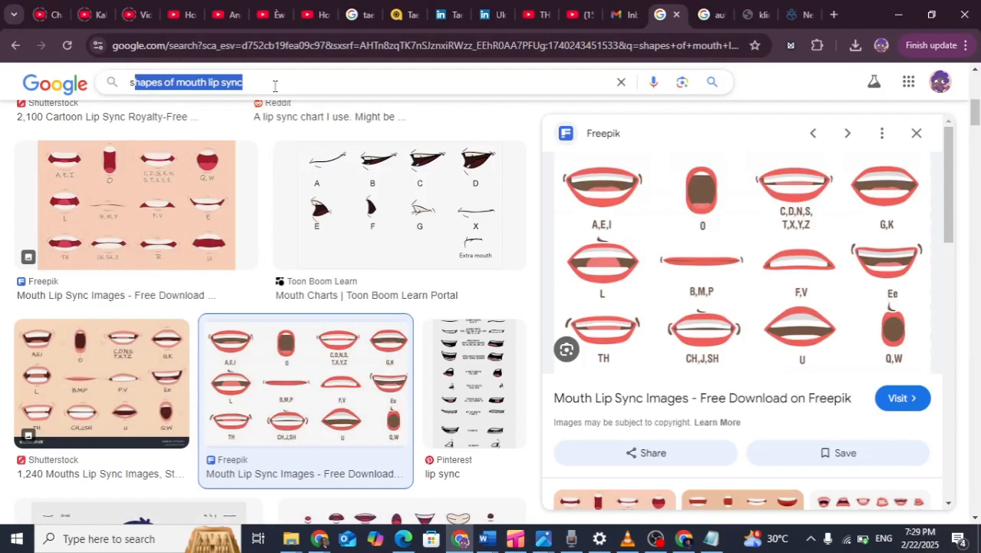
# Browse further down the Google image results for more mouth shape charts and return to the first results
pyautogui.click(275, 86)
pyautogui.scroll(-5, 979, 270)
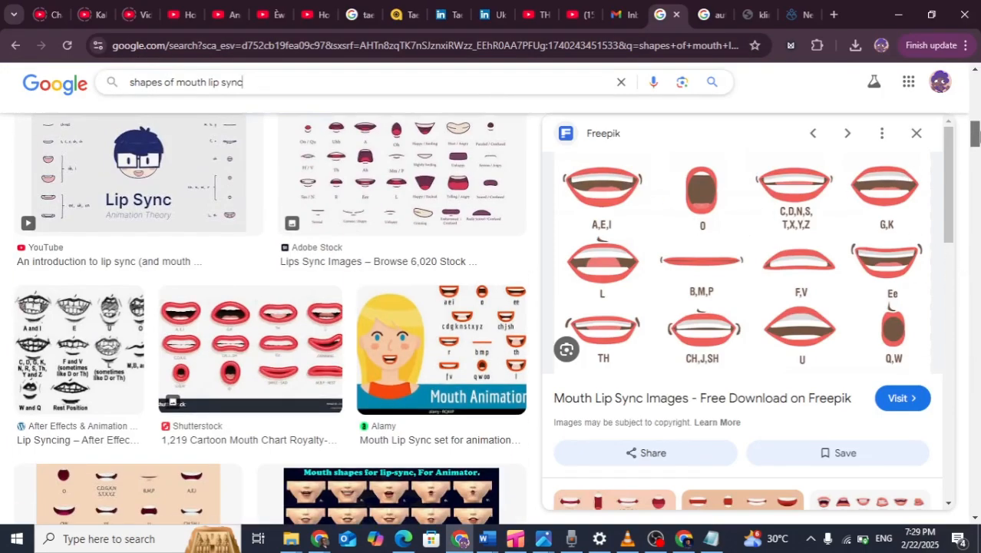
pyautogui.scroll(4, 665, 213)
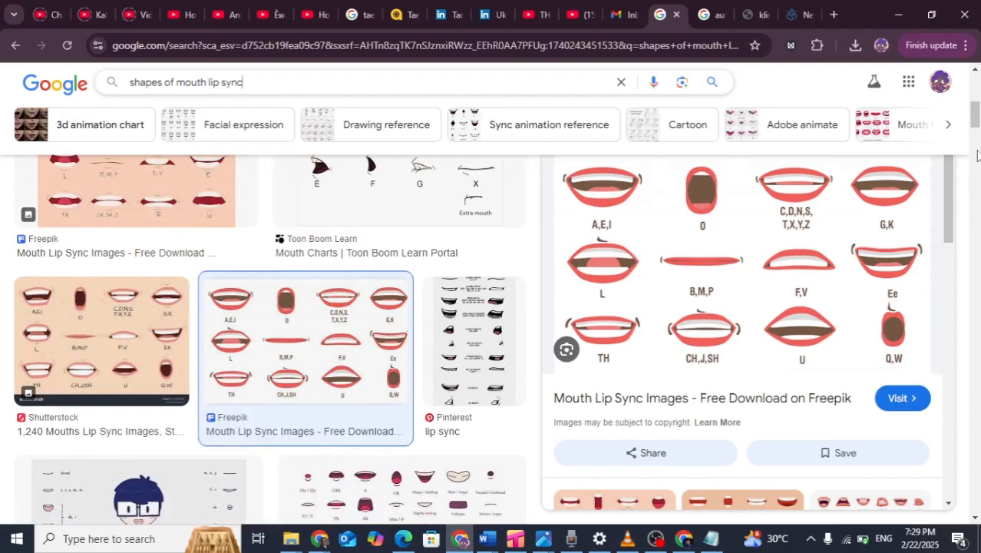
pyautogui.scroll(2, 977, 112)
pyautogui.scroll(3, 977, 111)
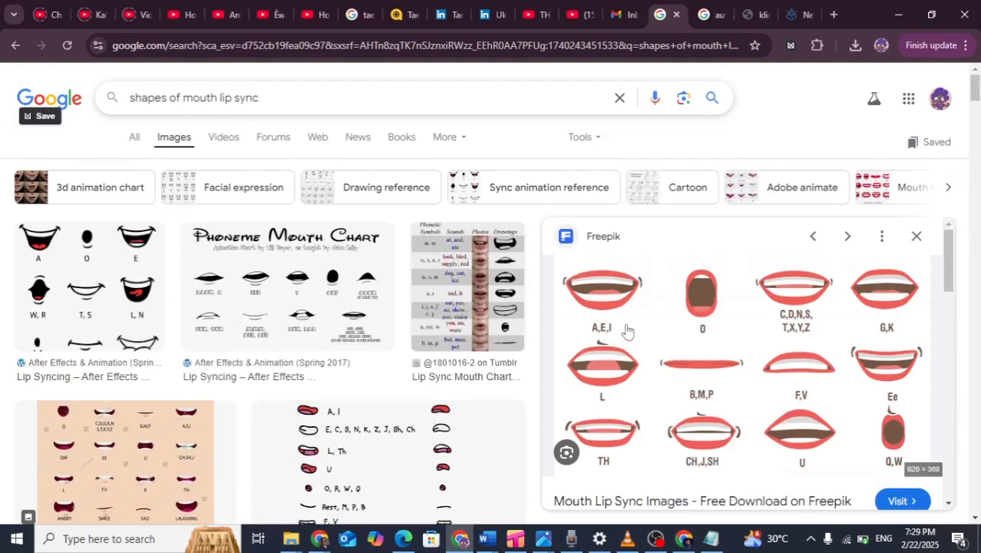
# Switch back to Tahoma2D and sample the dark brown face outline into the current style with the RGB Picker
pyautogui.click(523, 547)
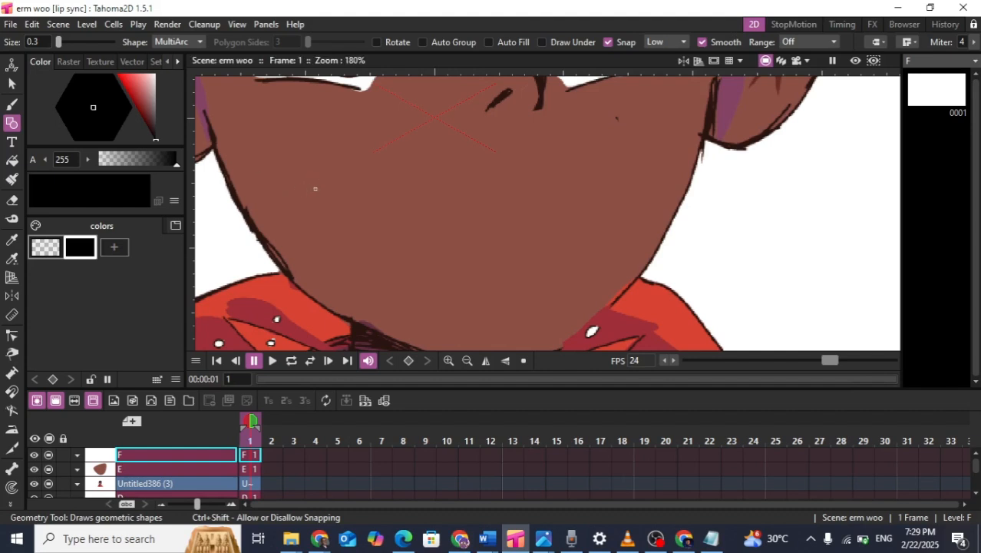
pyautogui.scroll(8, 281, 208)
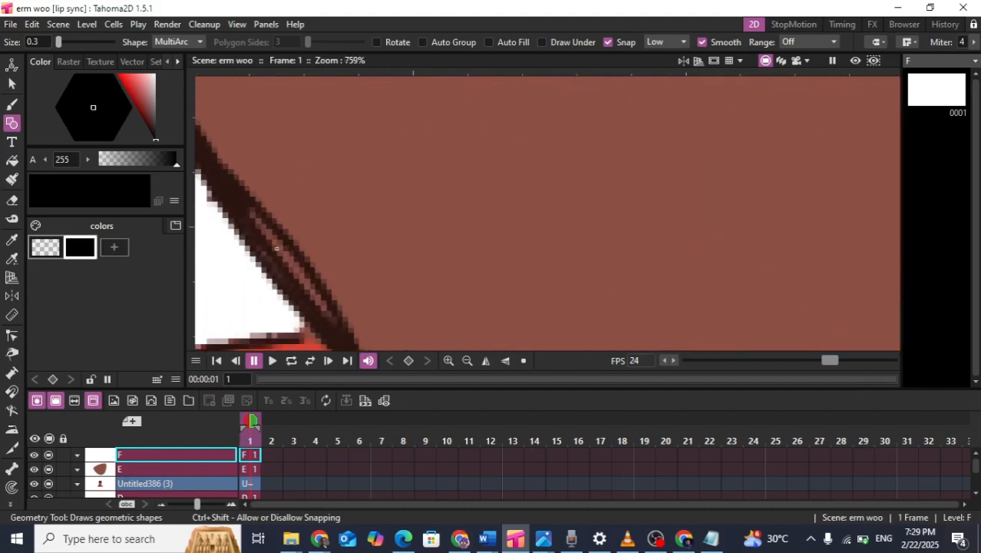
pyautogui.moveTo(282, 229); pyautogui.dragTo(628, 291)
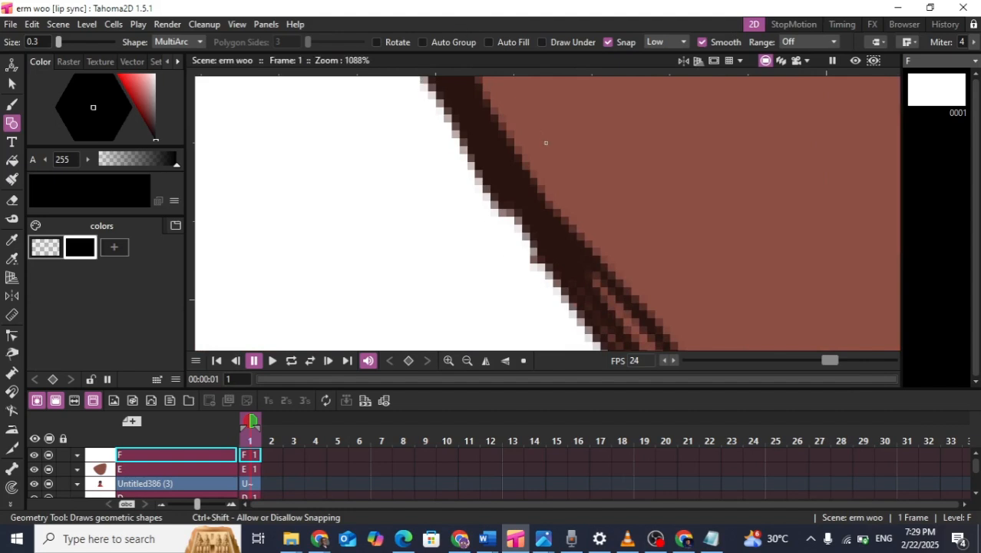
pyautogui.scroll(-6, 546, 143)
pyautogui.press('r')
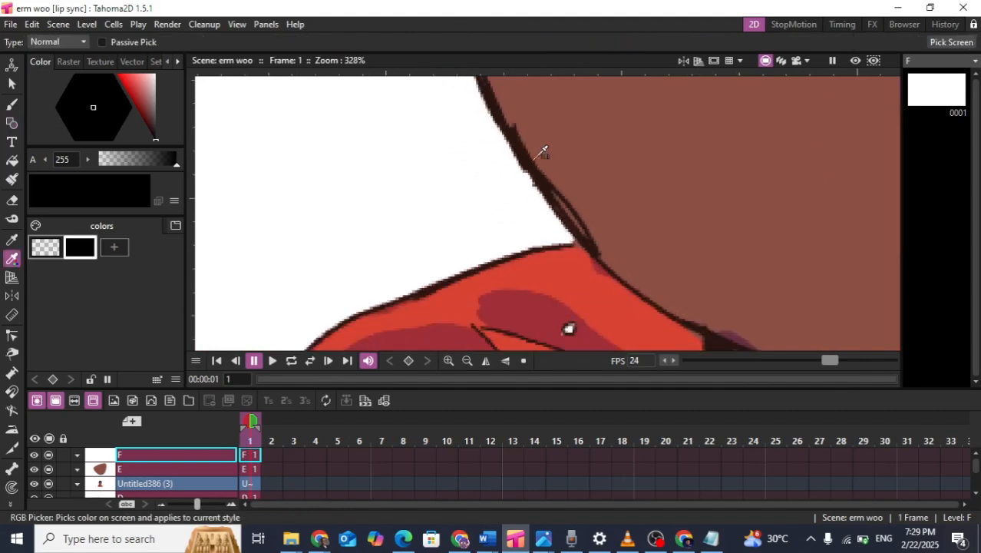
pyautogui.click(535, 150)
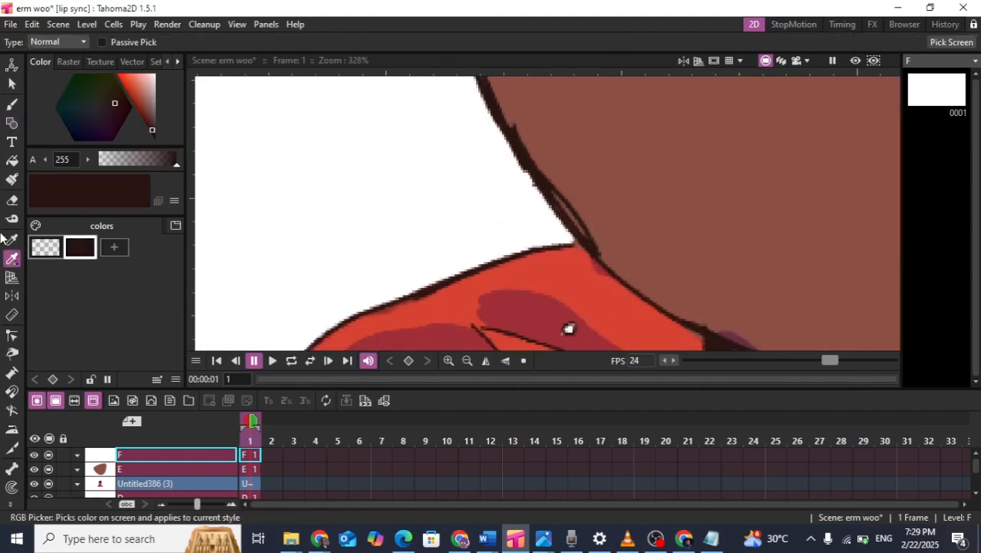
# Draw the upper lip line below the nose on level F with the Geometry tool's MultiArc shape, undoing the first attempt
pyautogui.click(11, 124)
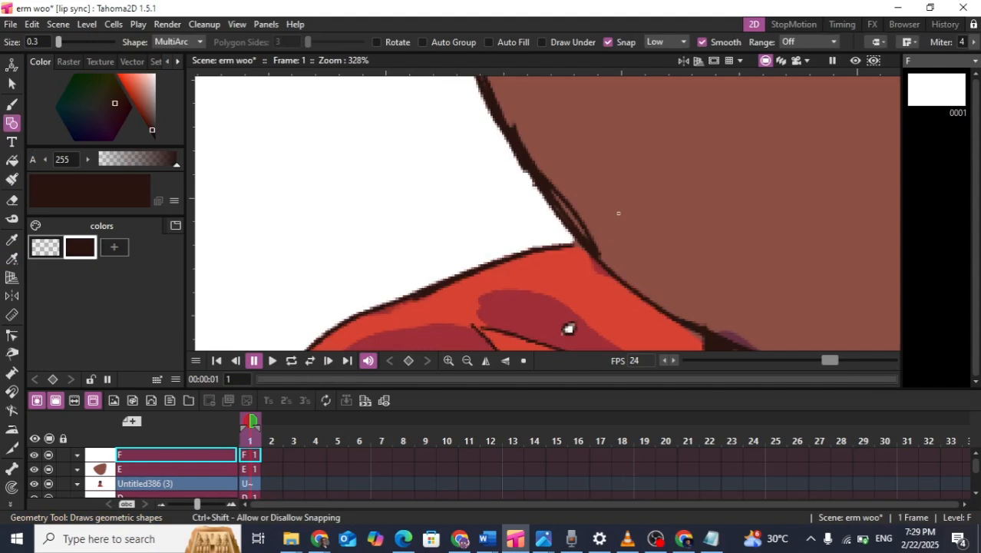
pyautogui.scroll(-2, 619, 211)
pyautogui.moveTo(658, 162); pyautogui.dragTo(397, 223)
pyautogui.scroll(1, 427, 251)
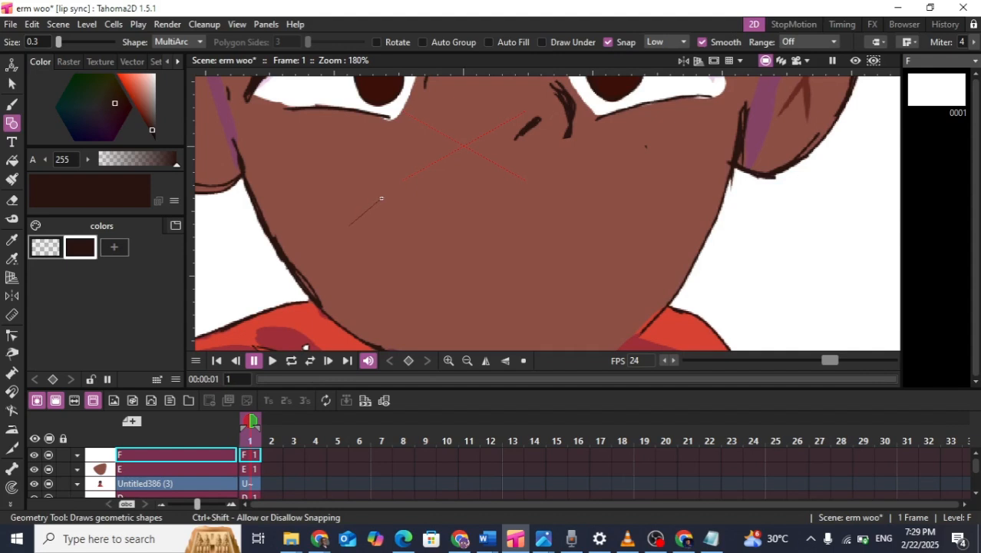
pyautogui.click(351, 199)
pyautogui.hotkey('ctrl', 'z')
pyautogui.hotkey('ctrl', 'z')
pyautogui.click(612, 184)
pyautogui.click(598, 184)
pyautogui.doubleClick(625, 186)
# Draw a deep curved lower lip joining both ends of the upper lip line into an open smile
pyautogui.scroll(-3, 515, 236)
pyautogui.scroll(2, 435, 236)
pyautogui.moveTo(434, 237); pyautogui.dragTo(425, 212)
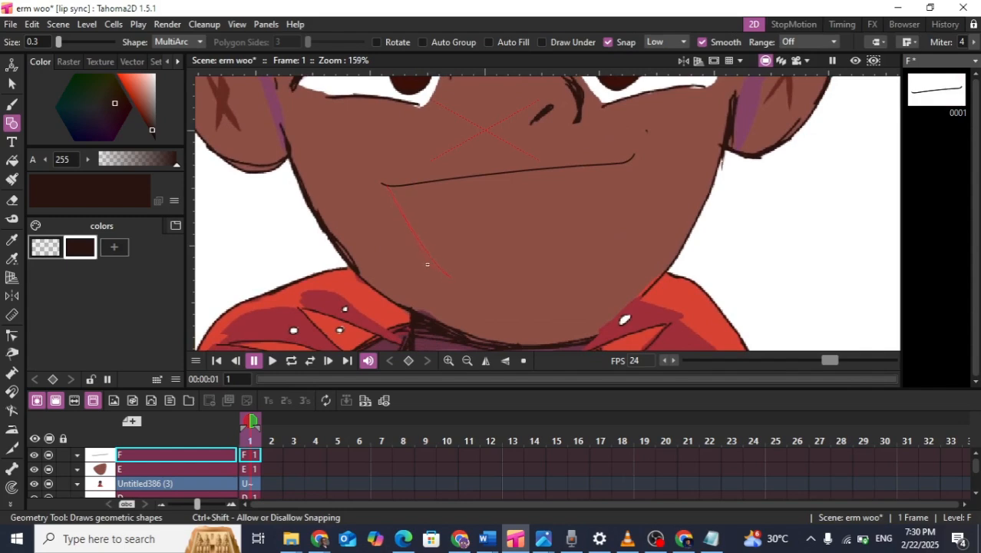
pyautogui.click(411, 253)
pyautogui.click(619, 261)
pyautogui.click(555, 305)
pyautogui.click(634, 158)
pyautogui.click(633, 211)
pyautogui.scroll(-3, 630, 254)
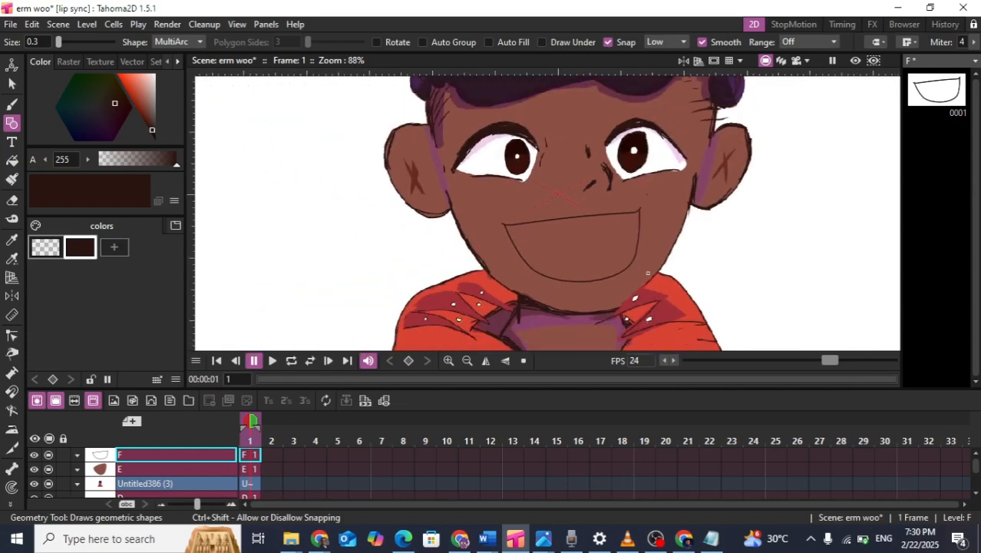
# Reshape the lower lip curve with the Pinch tool, pulling its right side inward and its base lower
pyautogui.scroll(1, 607, 275)
pyautogui.scroll(2, 607, 275)
pyautogui.press('m')
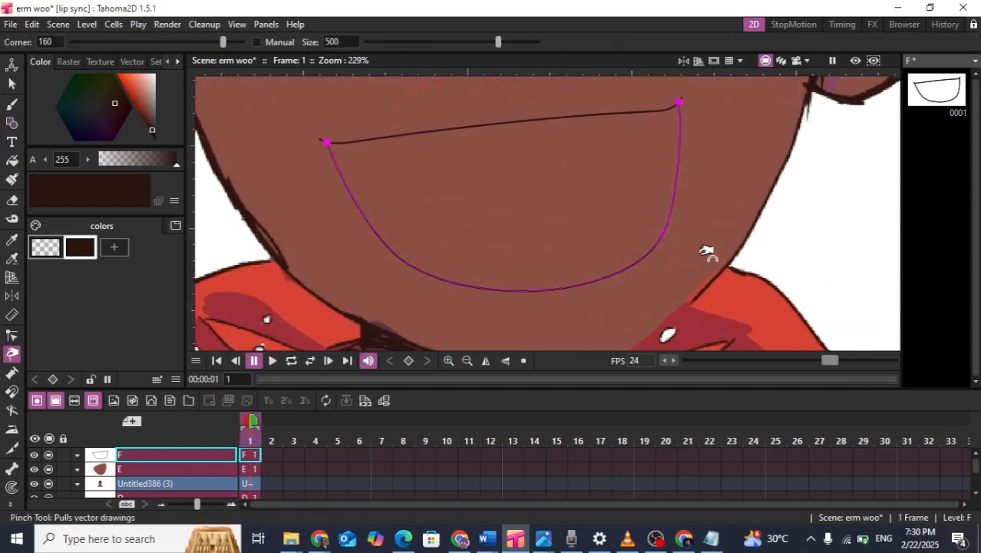
pyautogui.moveTo(707, 255); pyautogui.dragTo(668, 261)
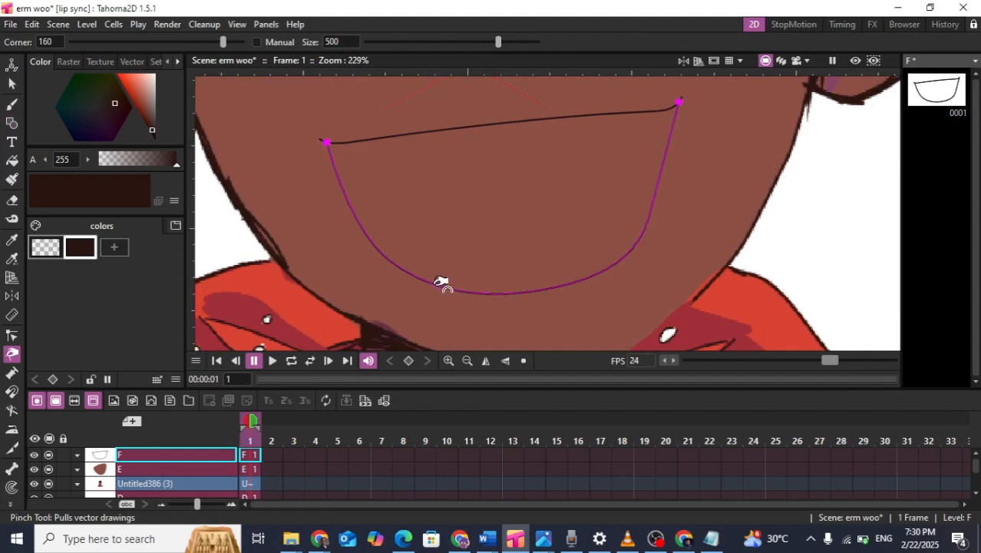
pyautogui.moveTo(445, 281)
pyautogui.mouseDown()
pyautogui.moveTo(429, 278)
pyautogui.moveTo(480, 278)
pyautogui.mouseUp()
pyautogui.moveTo(595, 292); pyautogui.dragTo(586, 291)
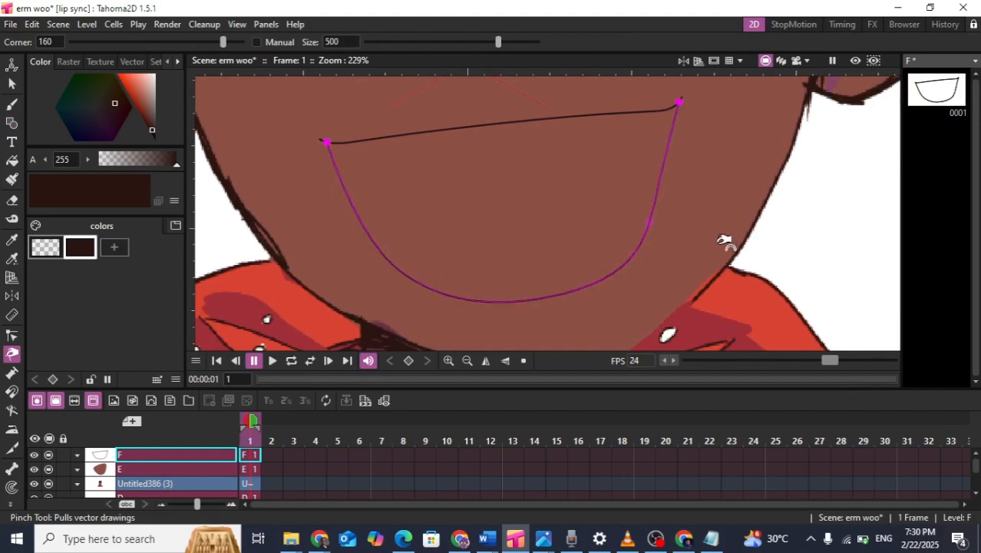
# Move the control points on the lower lip's right side inward with the Control Point Editor and save the scene
pyautogui.press('c')
pyautogui.press('super')
pyautogui.click(638, 252)
pyautogui.scroll(2, 638, 261)
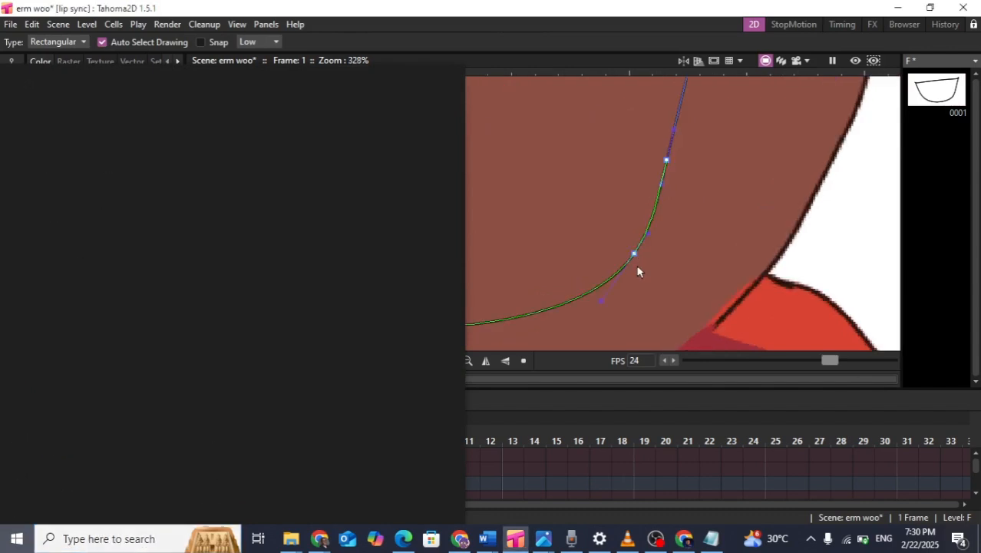
pyautogui.moveTo(270, 258); pyautogui.dragTo(284, 260)
pyautogui.moveTo(656, 218); pyautogui.dragTo(645, 219)
pyautogui.moveTo(593, 308); pyautogui.dragTo(572, 307)
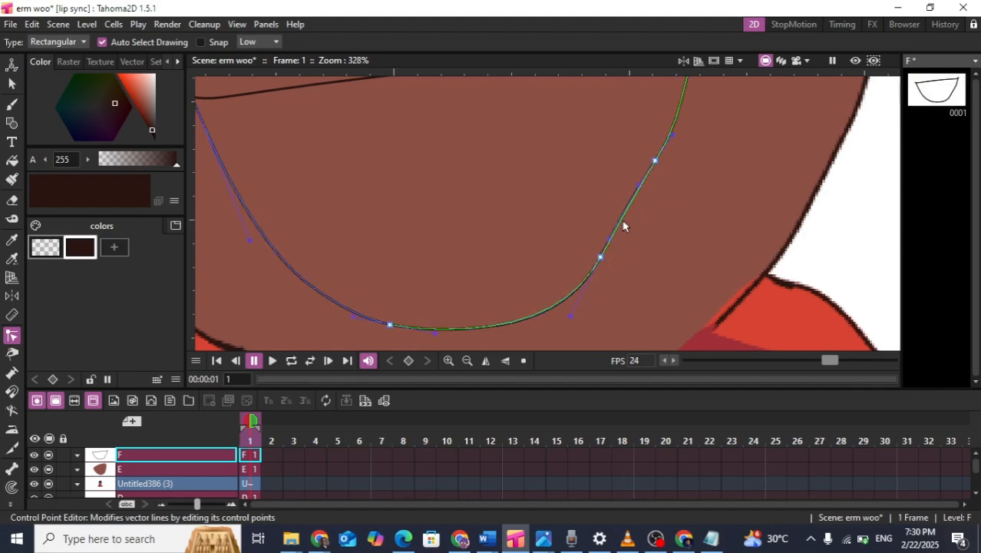
pyautogui.scroll(-3, 629, 225)
pyautogui.scroll(2, 480, 258)
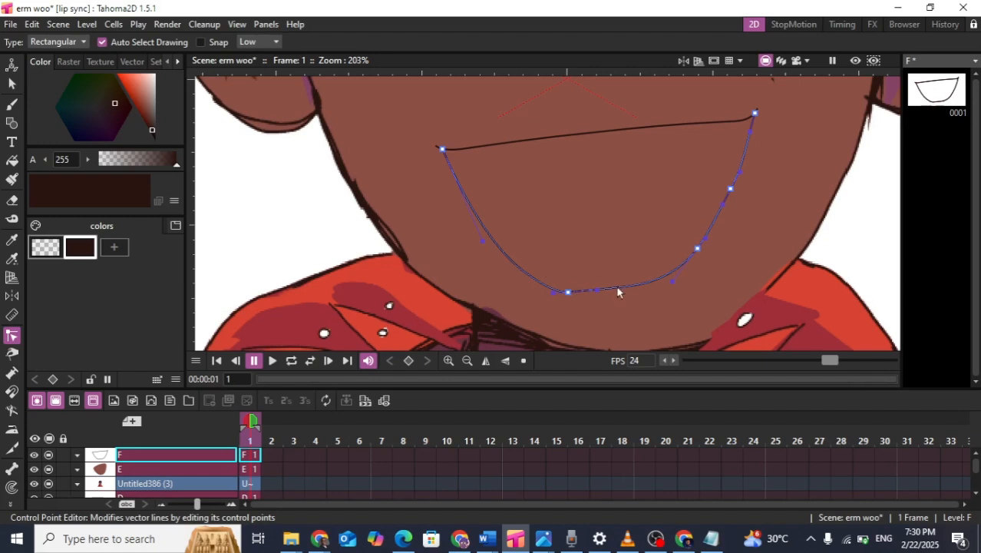
pyautogui.click(649, 315)
pyautogui.hotkey('ctrl', 's')
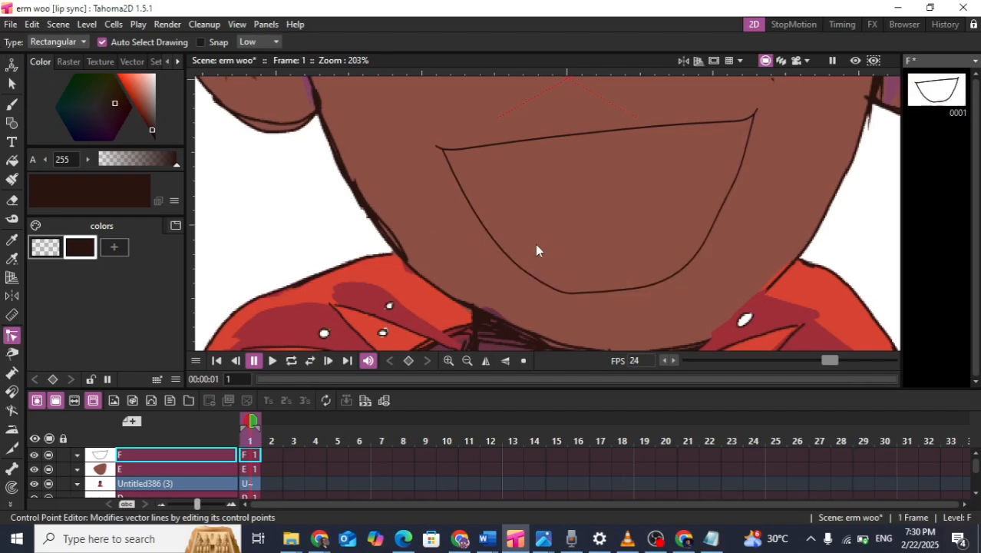
# Activate the Geometry tool, check the mouth shape chart in Chrome and return to Tahoma2D
pyautogui.click(8, 123)
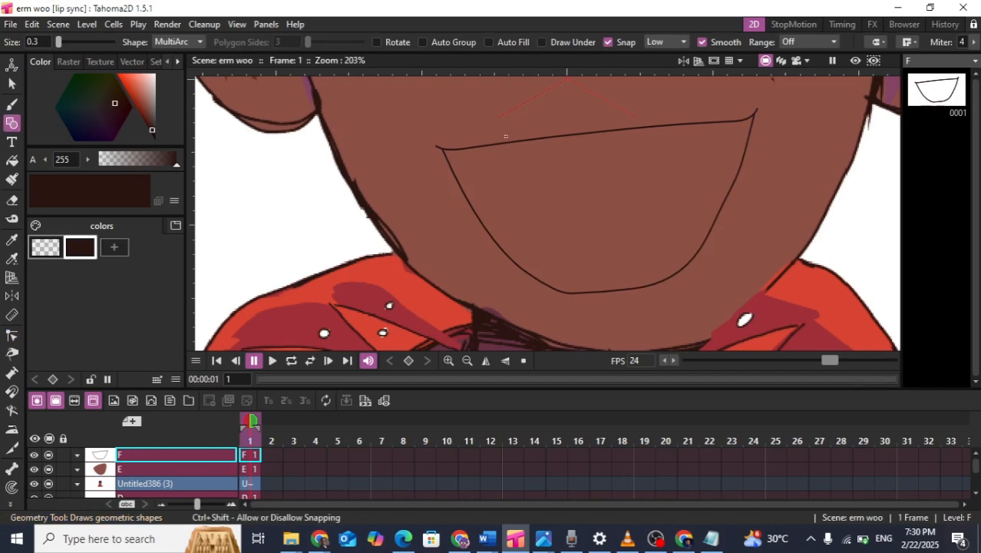
pyautogui.scroll(1, 505, 204)
pyautogui.scroll(-1, 504, 204)
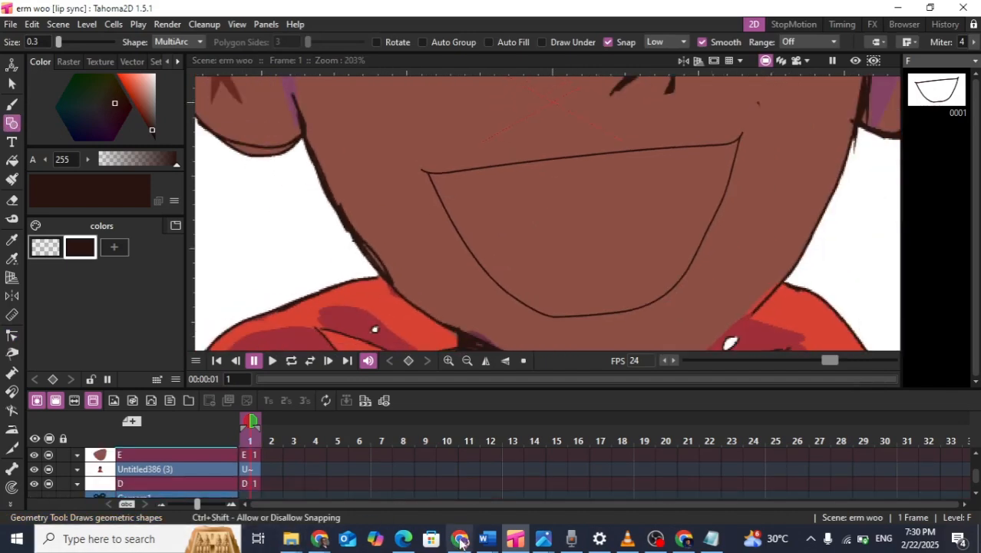
pyautogui.click(461, 538)
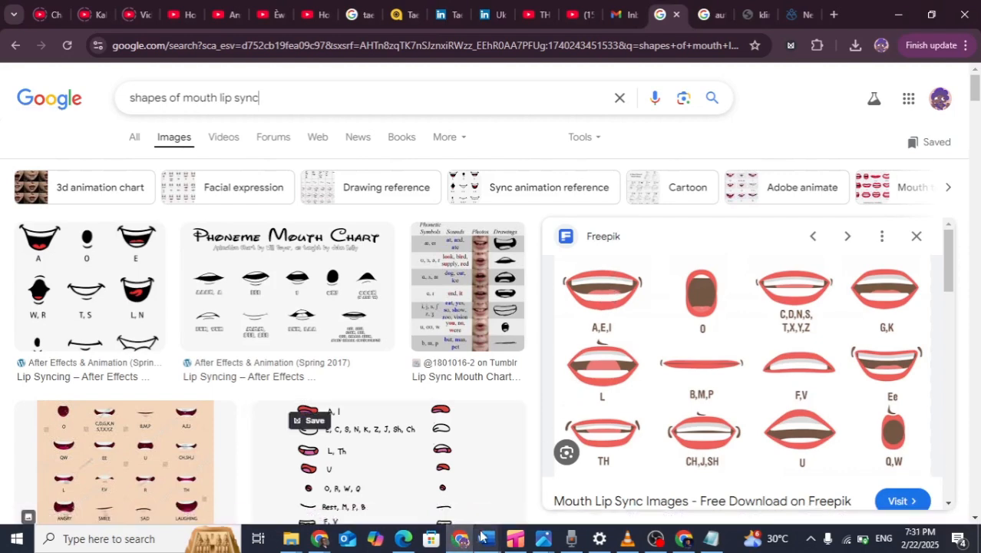
pyautogui.click(516, 538)
# Draw a curved MultiArc line for the upper teeth across the mouth, just below the upper lip
pyautogui.scroll(3, 512, 179)
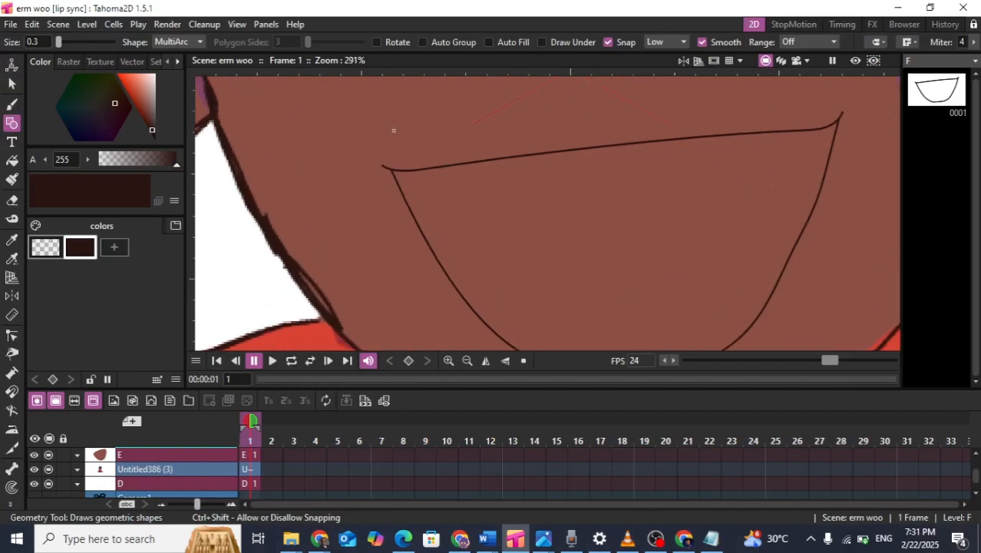
pyautogui.moveTo(440, 208); pyautogui.dragTo(199, 197)
pyautogui.moveTo(290, 262); pyautogui.dragTo(438, 328)
pyautogui.moveTo(326, 268); pyautogui.dragTo(342, 274)
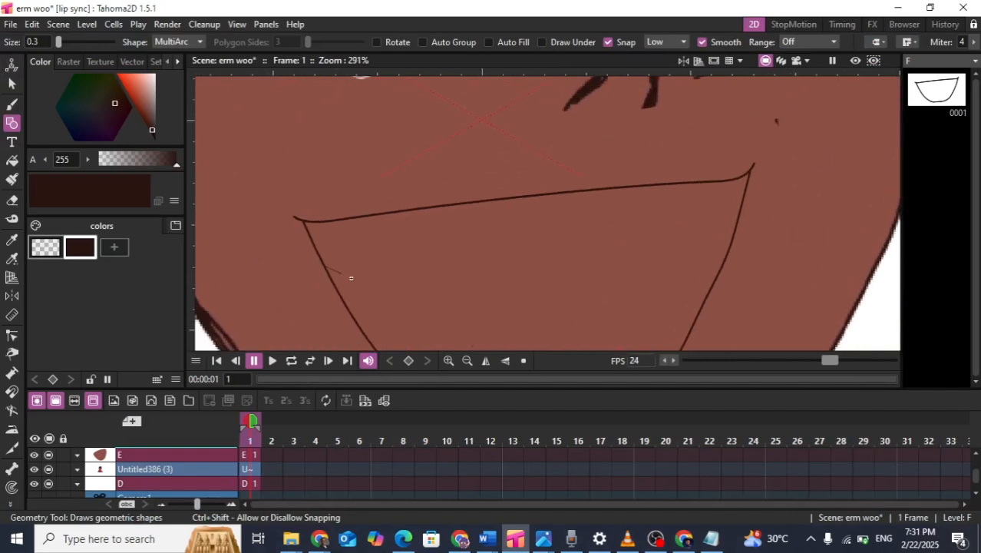
pyautogui.click(341, 277)
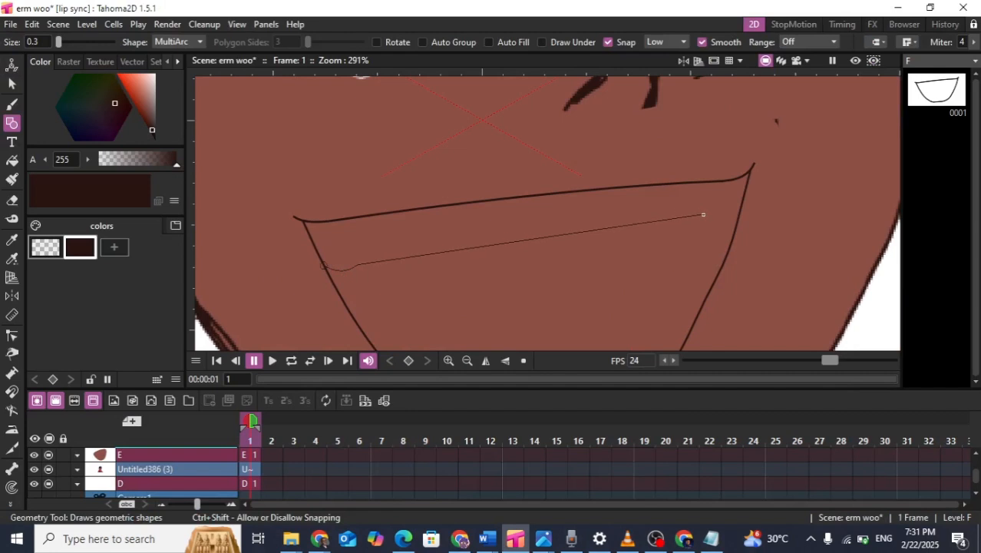
pyautogui.click(700, 213)
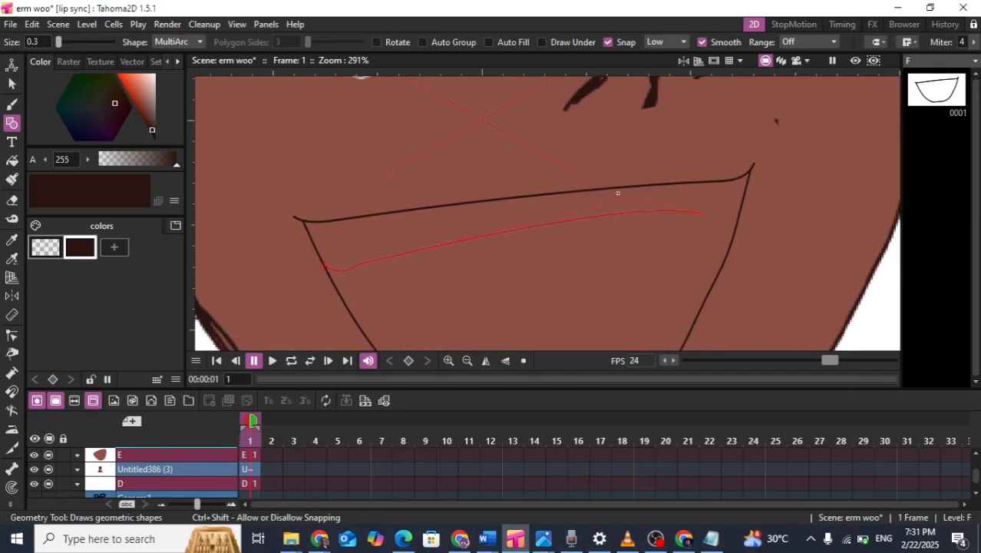
pyautogui.click(534, 196)
pyautogui.doubleClick(713, 228)
# Flatten the base of the lower lip by moving its bottom control point and adjacent curve with the Control Point Editor
pyautogui.scroll(-4, 712, 228)
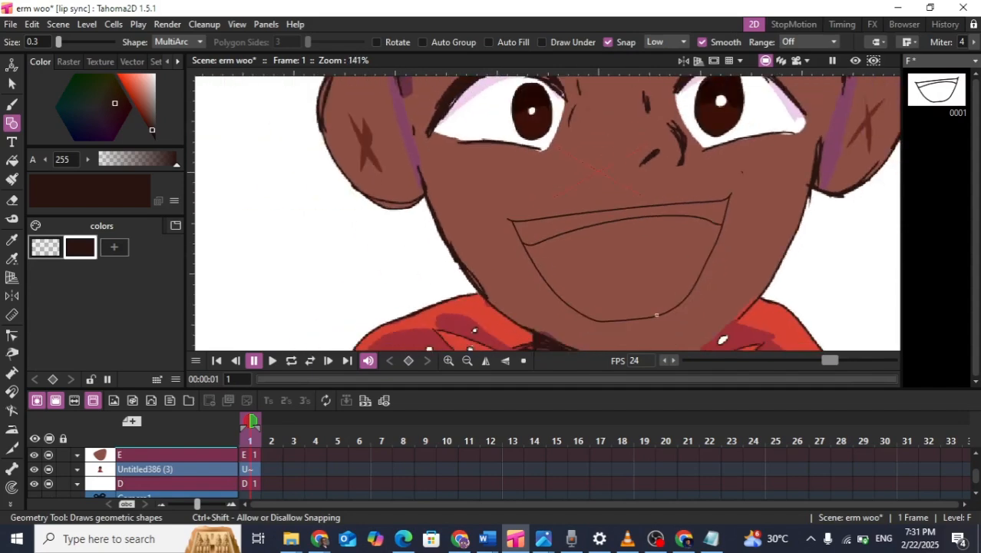
pyautogui.scroll(6, 598, 307)
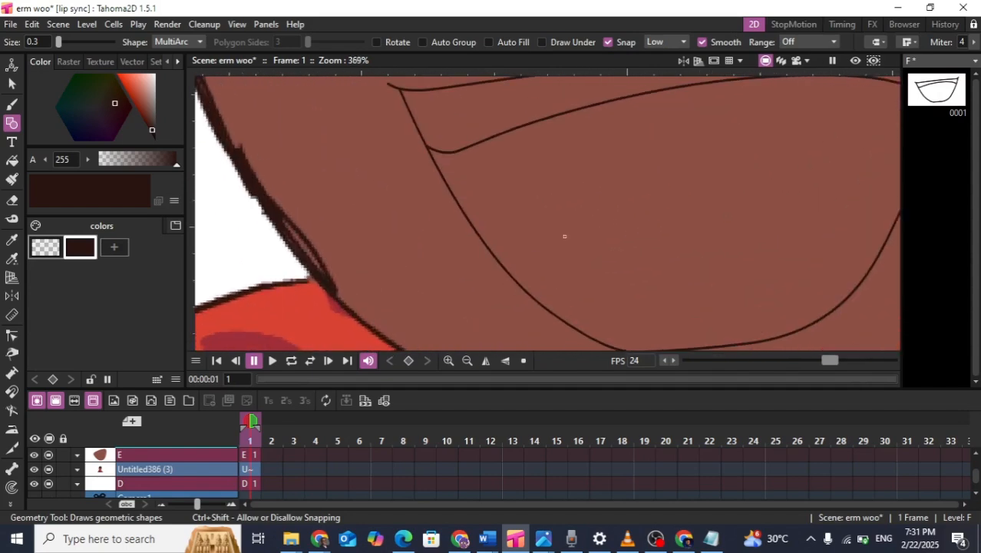
pyautogui.moveTo(441, 267); pyautogui.dragTo(430, 260)
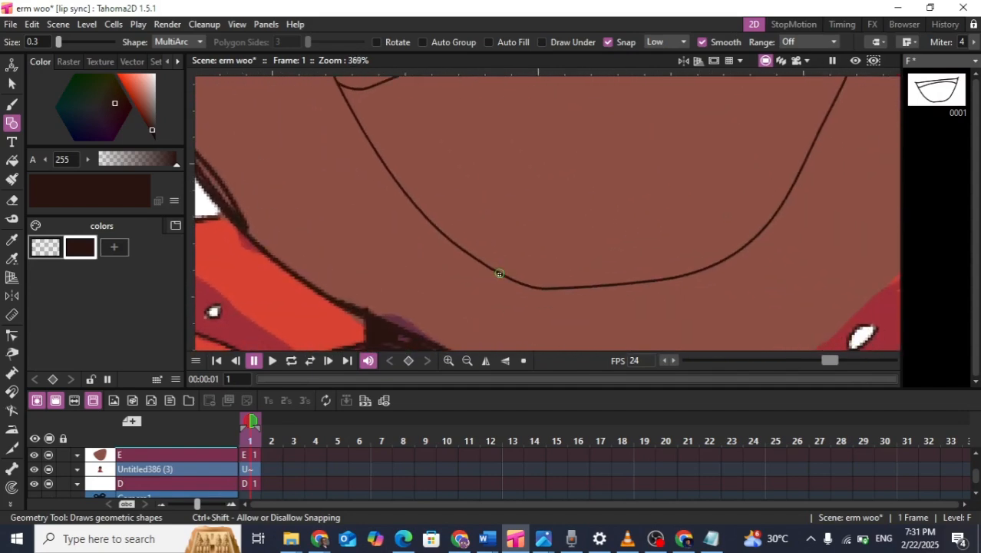
pyautogui.press('c')
pyautogui.click(500, 275)
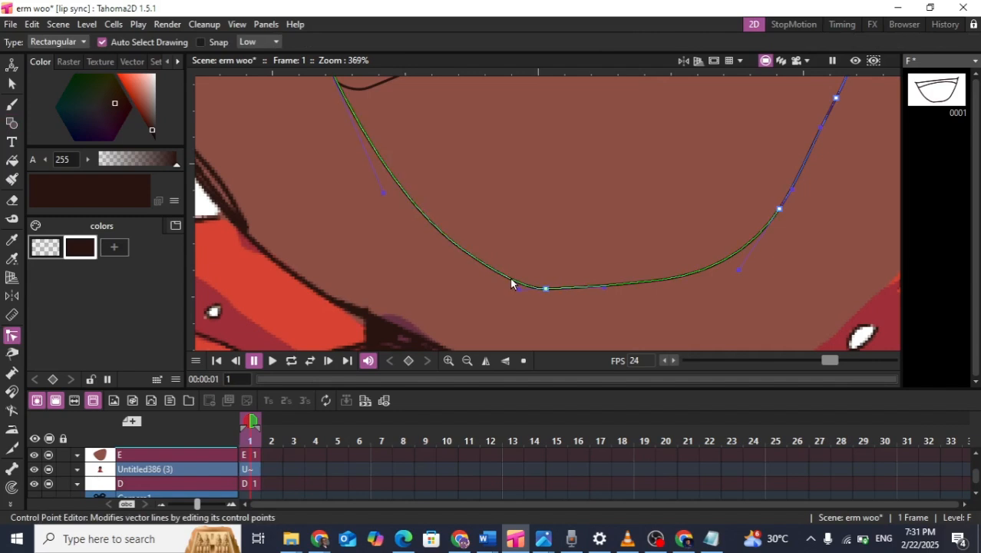
pyautogui.moveTo(517, 279); pyautogui.dragTo(574, 298)
pyautogui.moveTo(696, 278); pyautogui.dragTo(654, 273)
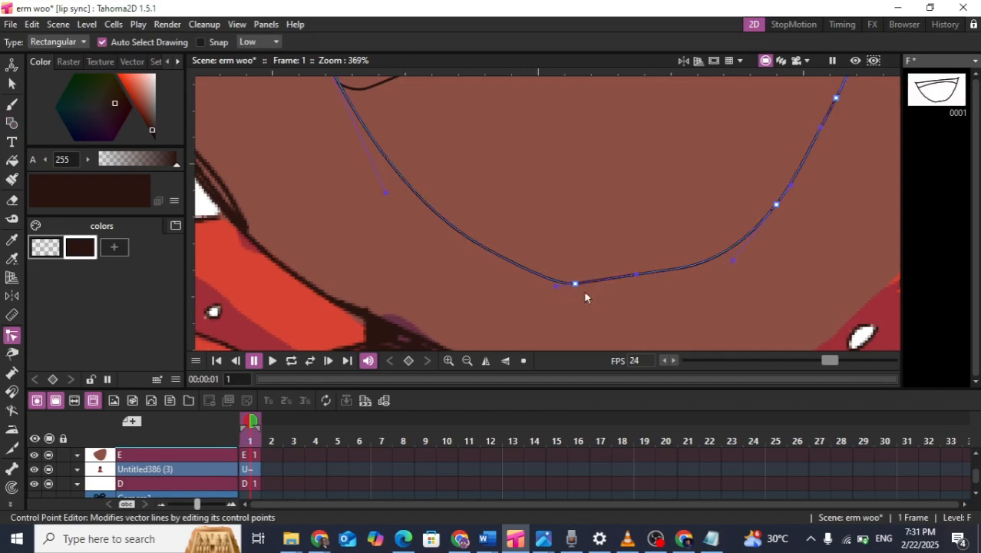
pyautogui.moveTo(576, 285); pyautogui.dragTo(586, 272)
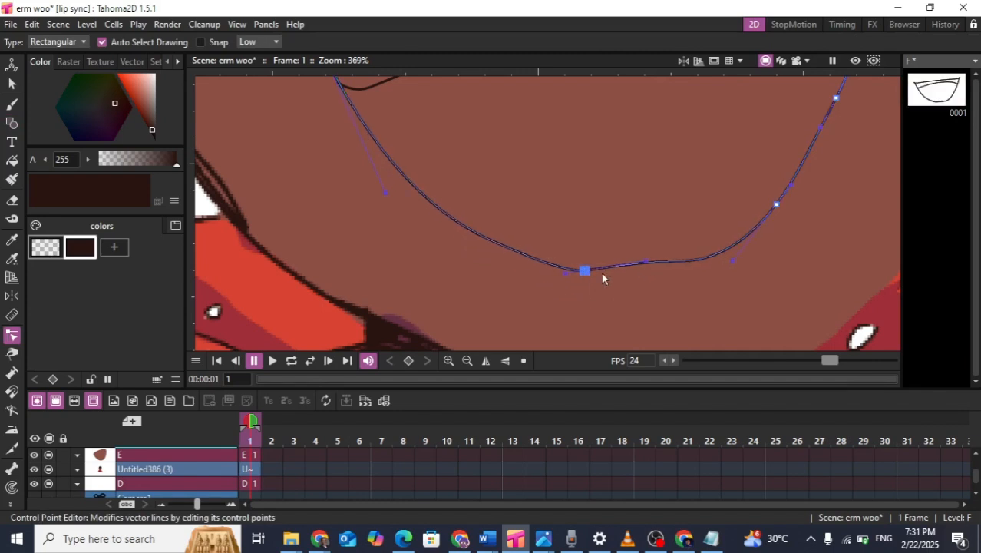
pyautogui.moveTo(665, 268)
pyautogui.mouseDown()
pyautogui.moveTo(658, 282)
pyautogui.moveTo(670, 278)
pyautogui.mouseUp()
pyautogui.scroll(-10, 697, 282)
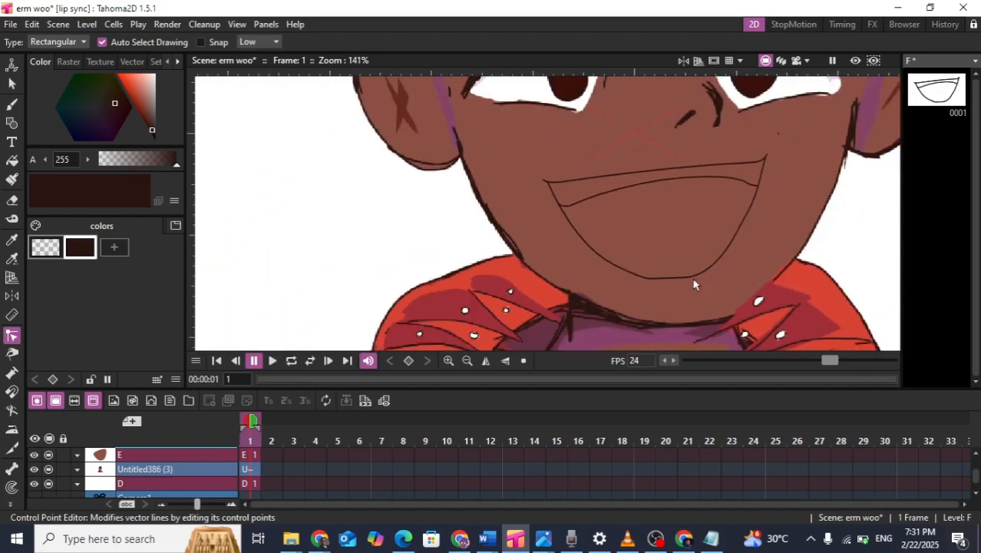
# Select all the mouth lines with the Selection tool, save the scene and scale the mouth down slightly from its upper corner
pyautogui.scroll(3, 550, 242)
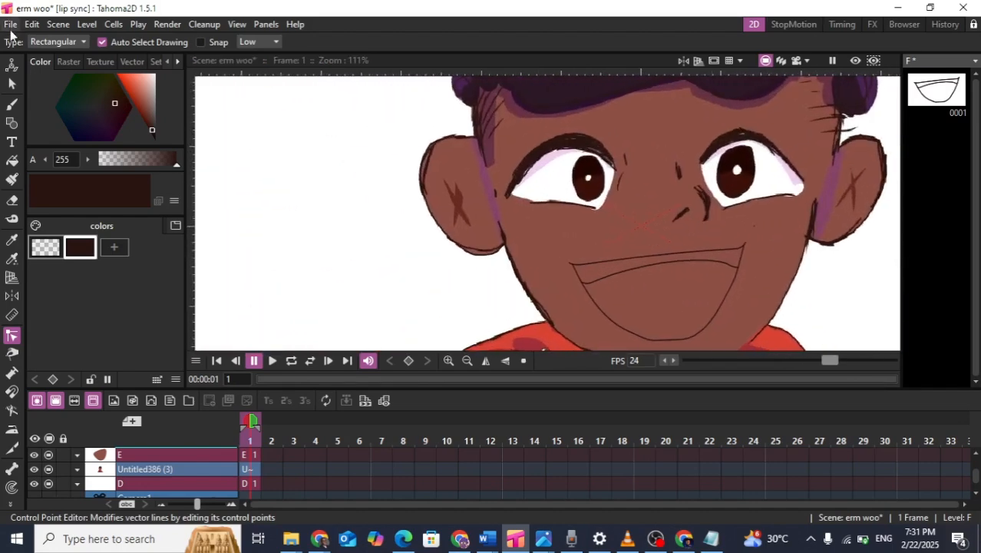
pyautogui.press('s')
pyautogui.moveTo(550, 238); pyautogui.dragTo(396, 163)
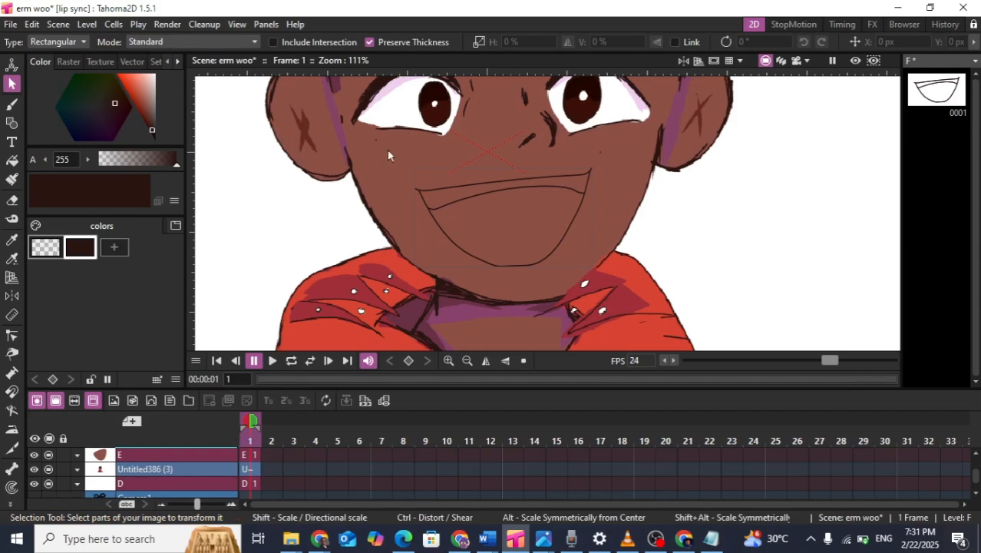
pyautogui.moveTo(592, 314); pyautogui.dragTo(628, 344)
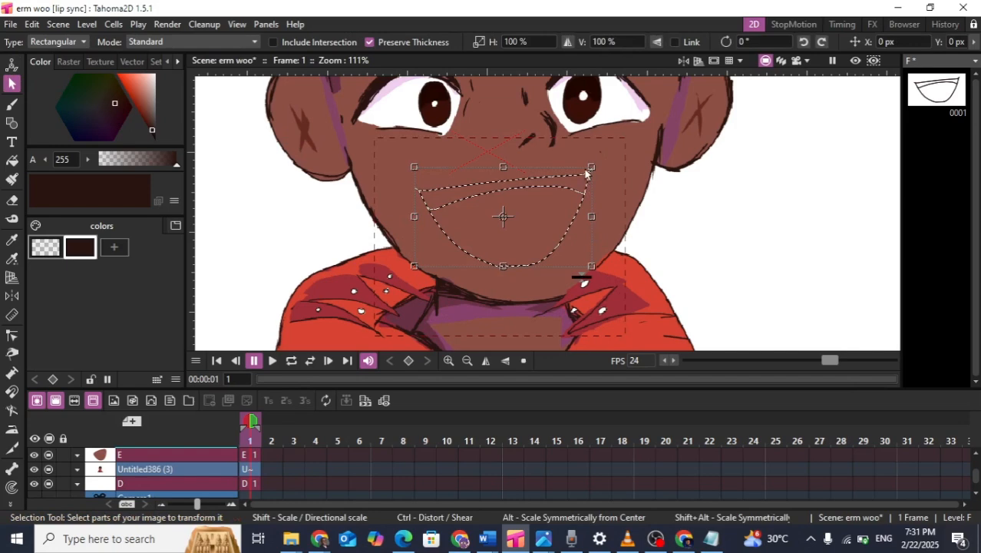
pyautogui.hotkey('ctrl', 's')
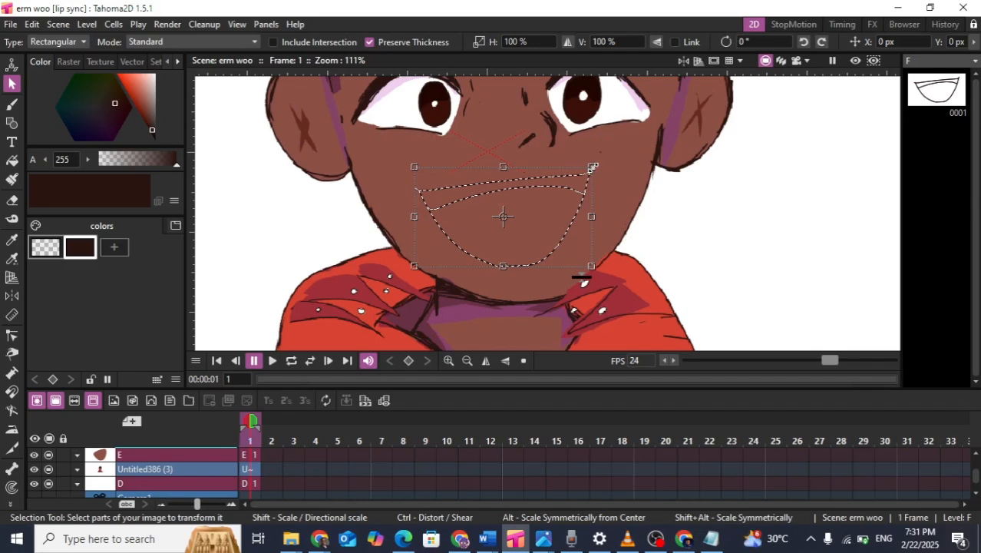
pyautogui.moveTo(593, 167); pyautogui.dragTo(604, 197)
pyautogui.click(455, 215)
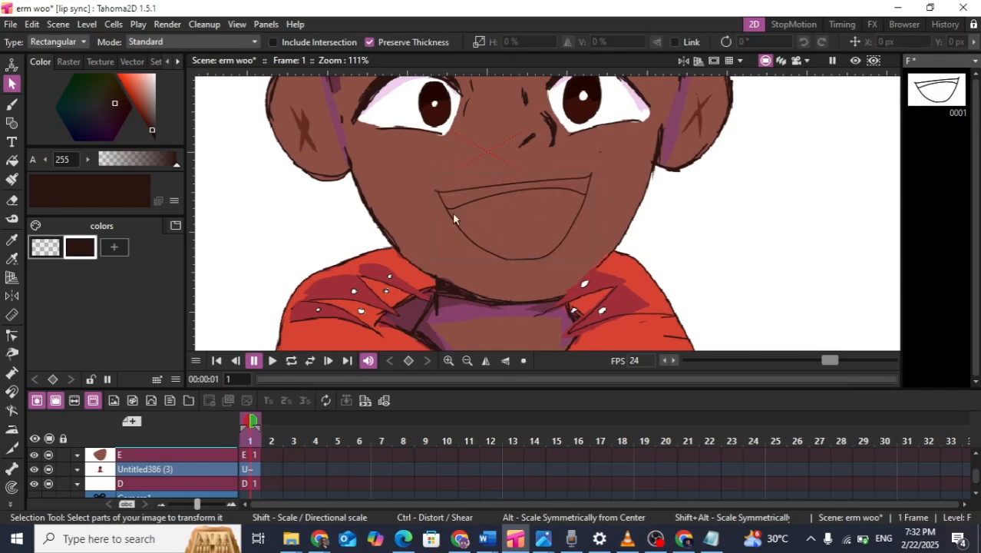
# Check the mouth shape chart in Chrome, return to Tahoma2D and draw a curved MultiArc line for the lower teeth
pyautogui.click(10, 160)
pyautogui.click(12, 123)
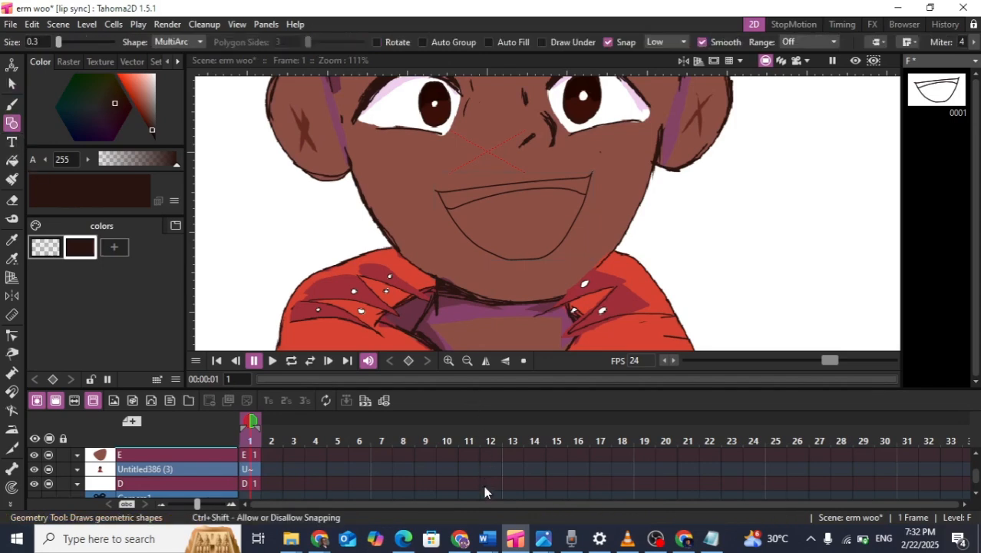
pyautogui.click(459, 538)
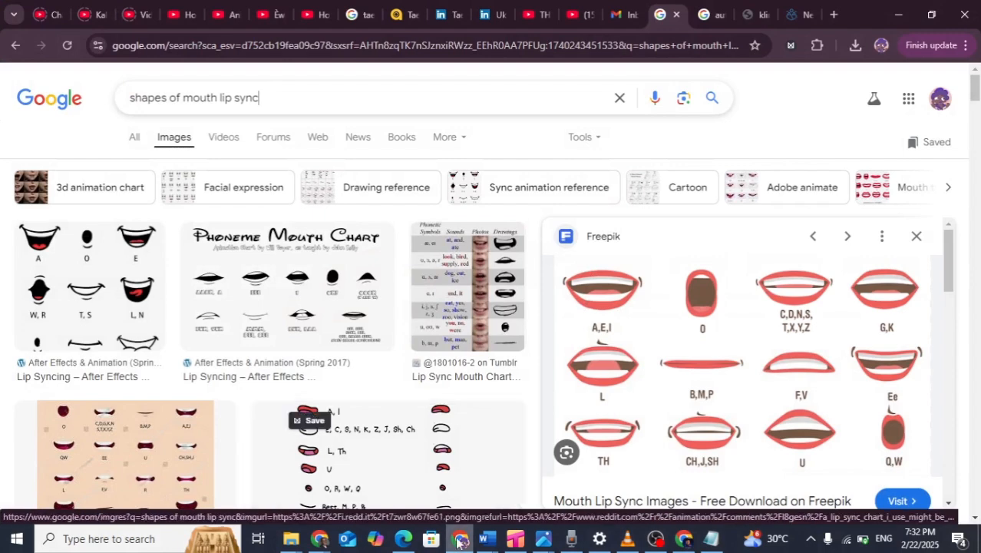
pyautogui.click(515, 538)
pyautogui.scroll(2, 453, 227)
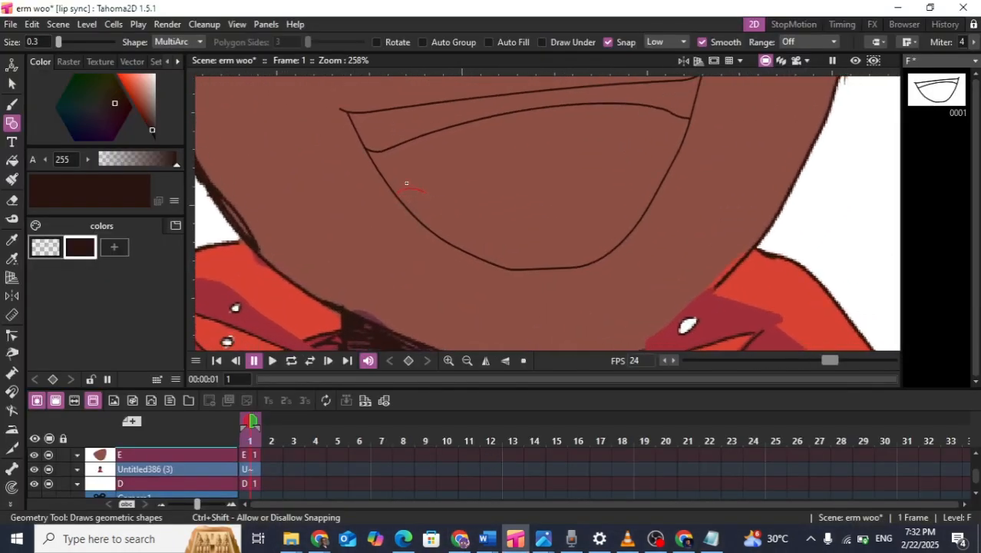
pyautogui.click(407, 183)
pyautogui.click(505, 239)
pyautogui.doubleClick(658, 167)
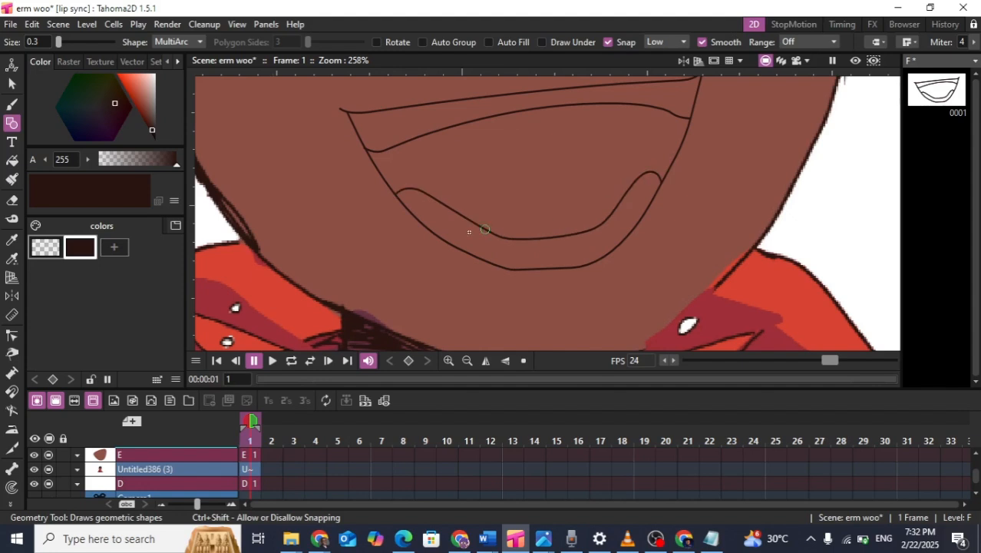
# Draw a wavy MultiArc line for the tongue, joining both ends to the lower teeth line
pyautogui.scroll(2, 496, 203)
pyautogui.click(448, 202)
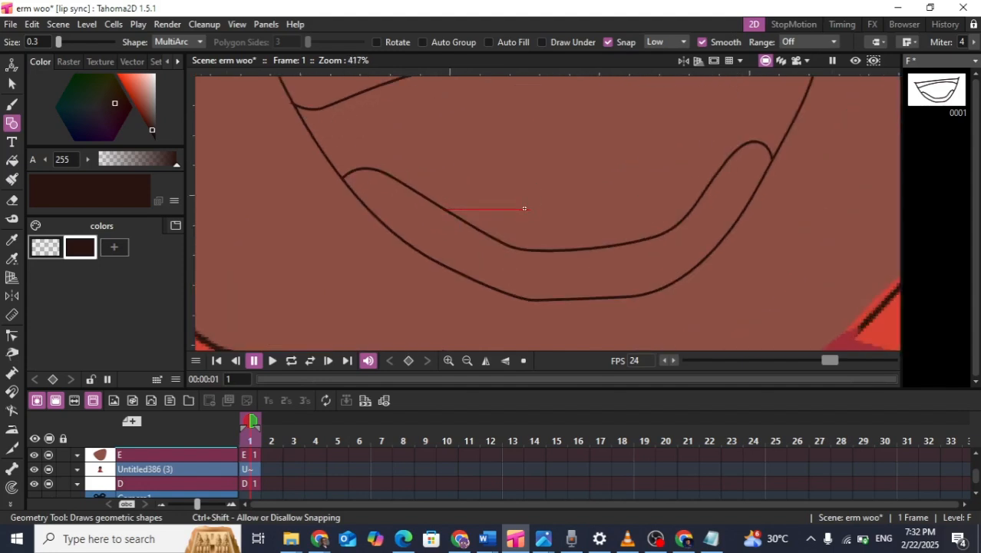
pyautogui.click(528, 209)
pyautogui.click(634, 207)
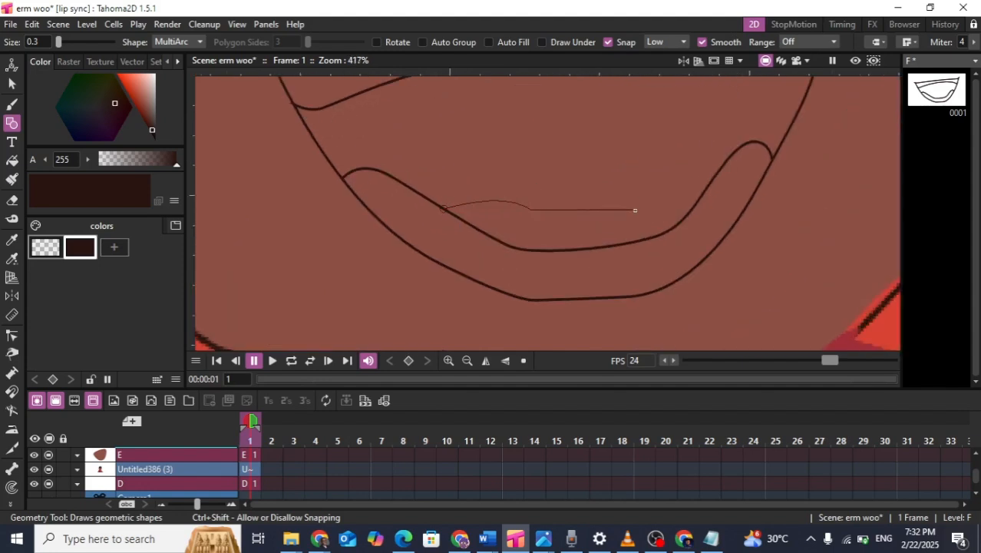
pyautogui.click(598, 195)
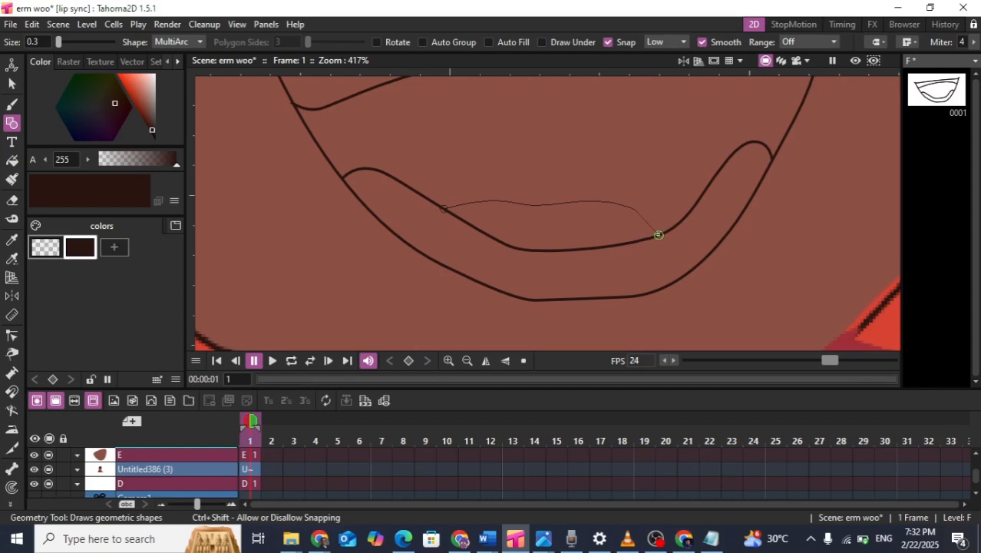
pyautogui.doubleClick(656, 230)
pyautogui.scroll(-2, 675, 250)
pyautogui.scroll(-2, 676, 250)
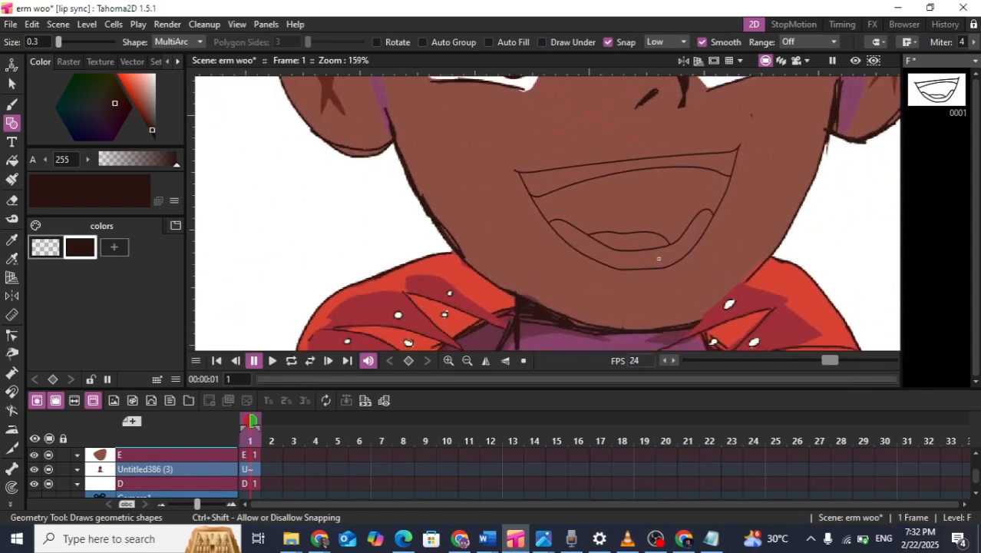
# Save the scene and fill the mouth interior between the upper teeth and the tongue with the dark brown style
pyautogui.scroll(4, 659, 259)
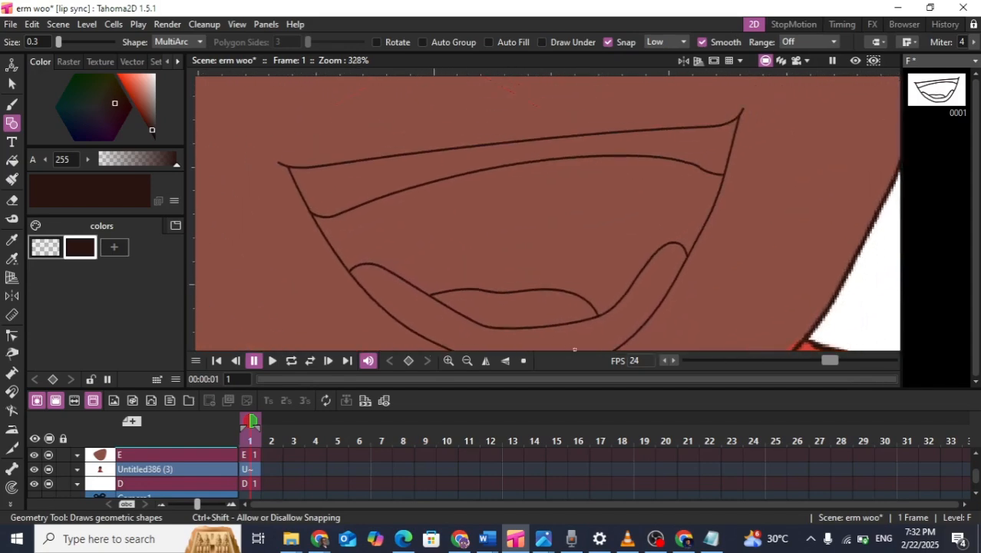
pyautogui.scroll(-3, 614, 273)
pyautogui.moveTo(574, 285); pyautogui.dragTo(506, 199)
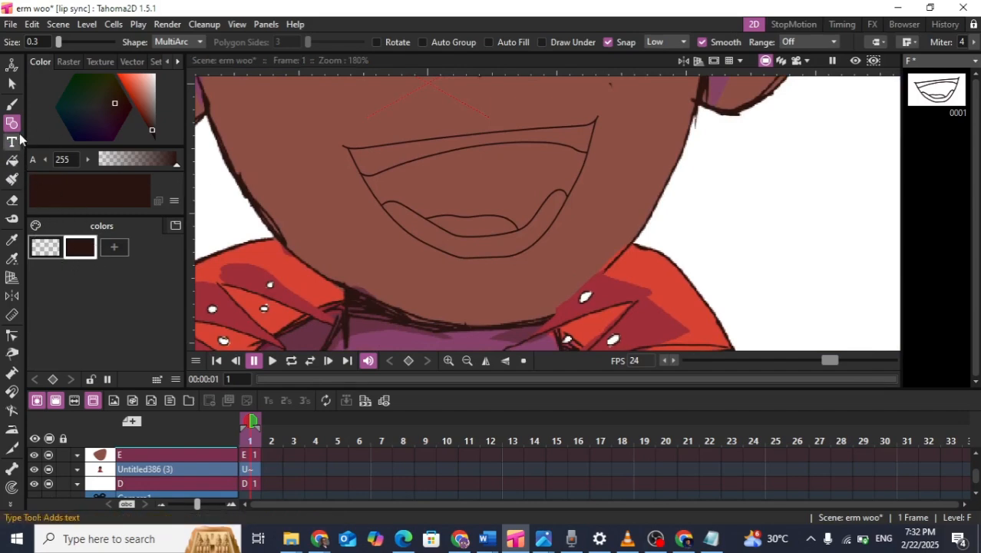
pyautogui.click(11, 160)
pyautogui.scroll(1, 570, 205)
pyautogui.scroll(3, 494, 150)
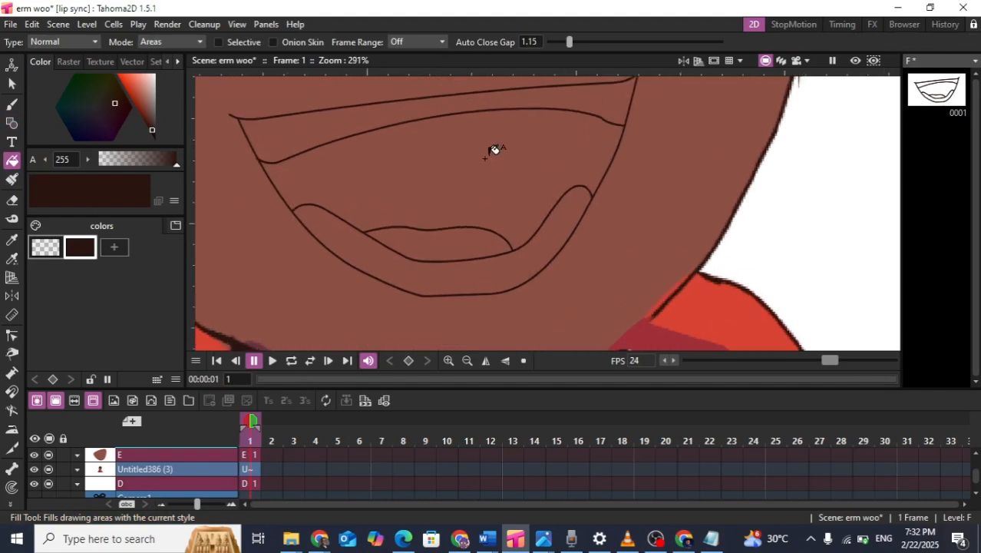
pyautogui.hotkey('ctrl', 's')
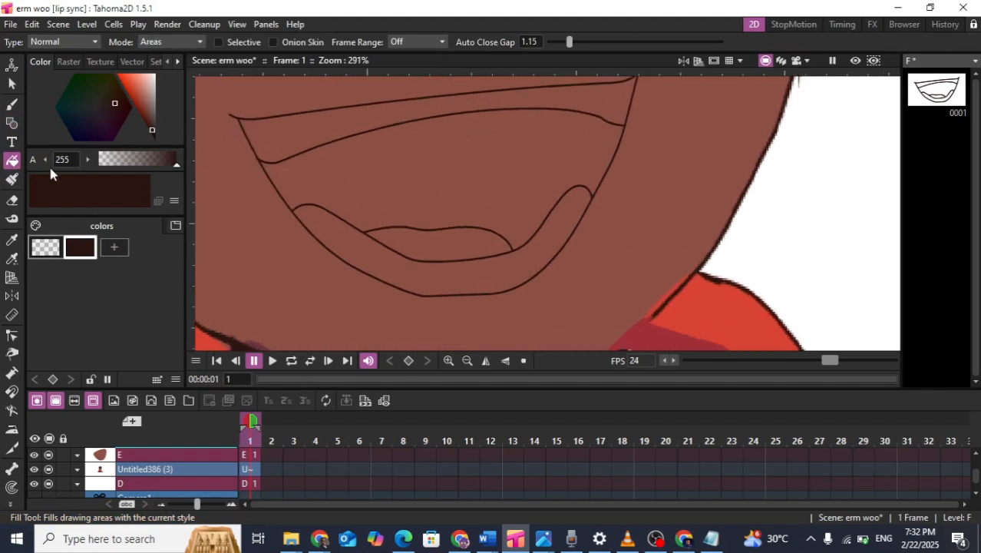
pyautogui.scroll(2, 591, 164)
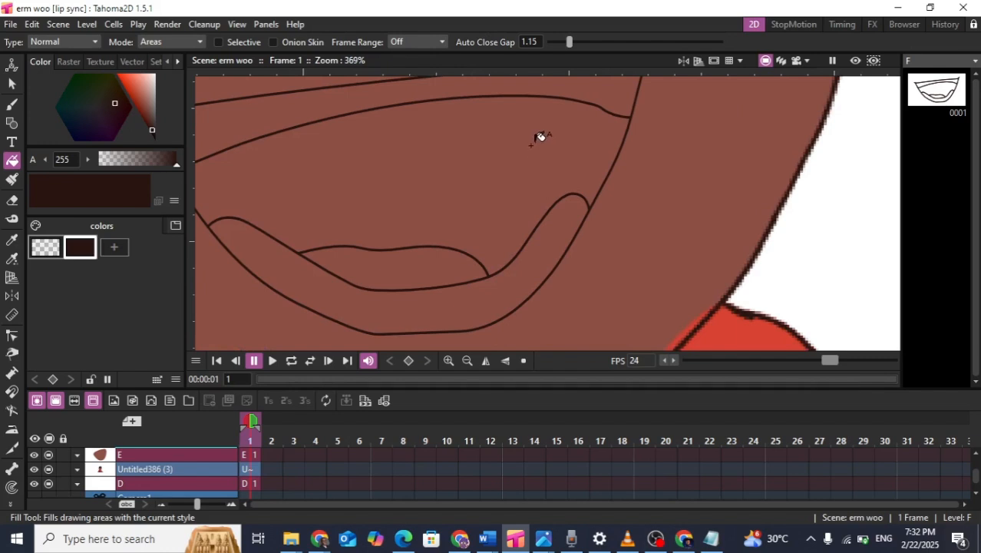
pyautogui.hotkey('ctrl', 's')
pyautogui.click(520, 118)
pyautogui.scroll(-5, 520, 118)
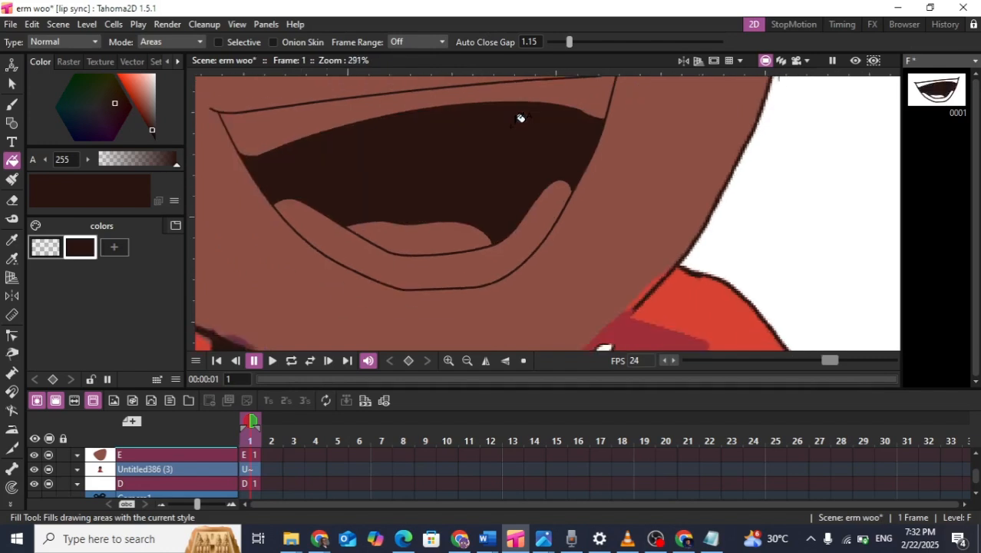
pyautogui.scroll(3, 498, 207)
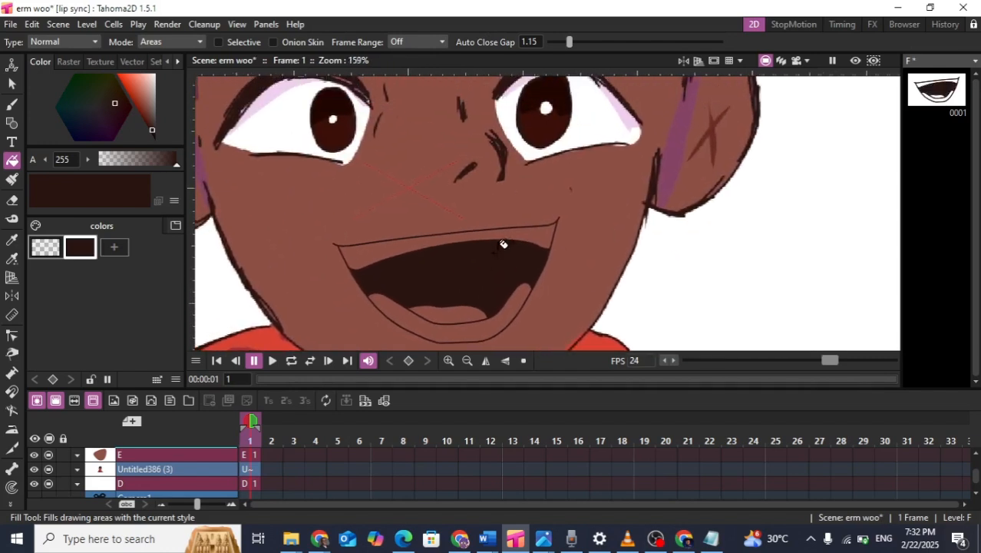
# Add a new palette style, recolor it light pink and fill the tongue with it
pyautogui.moveTo(494, 239); pyautogui.dragTo(483, 197)
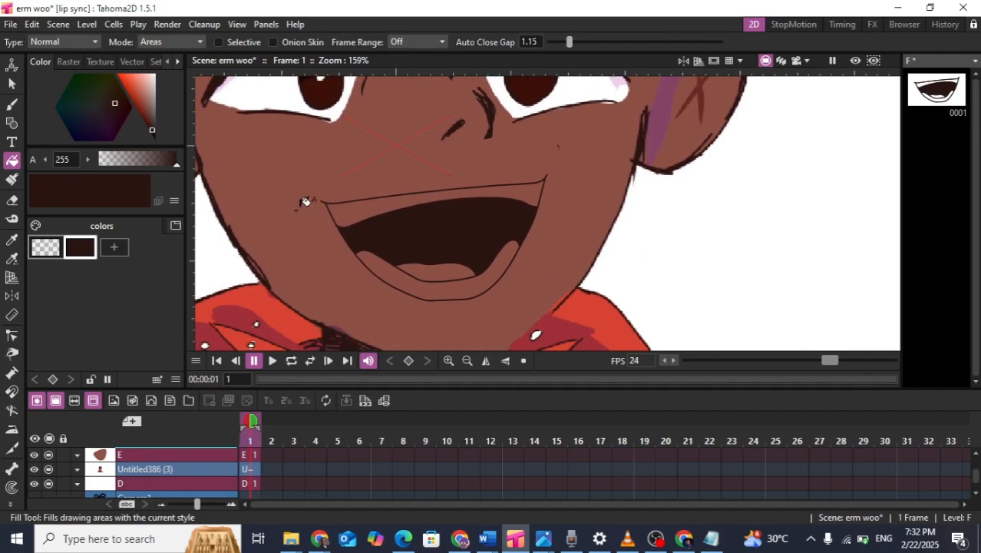
pyautogui.click(115, 247)
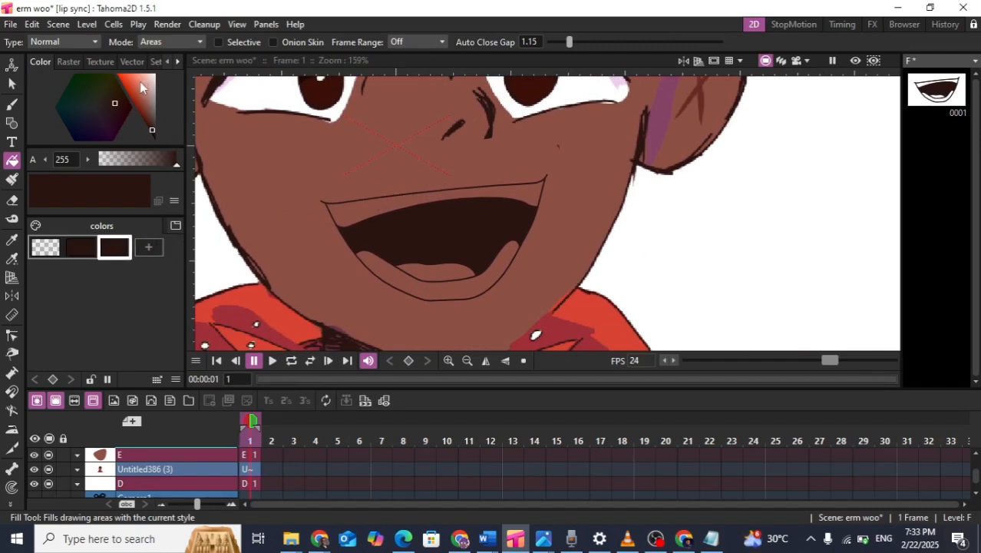
pyautogui.moveTo(128, 92); pyautogui.dragTo(130, 78)
pyautogui.click(120, 108)
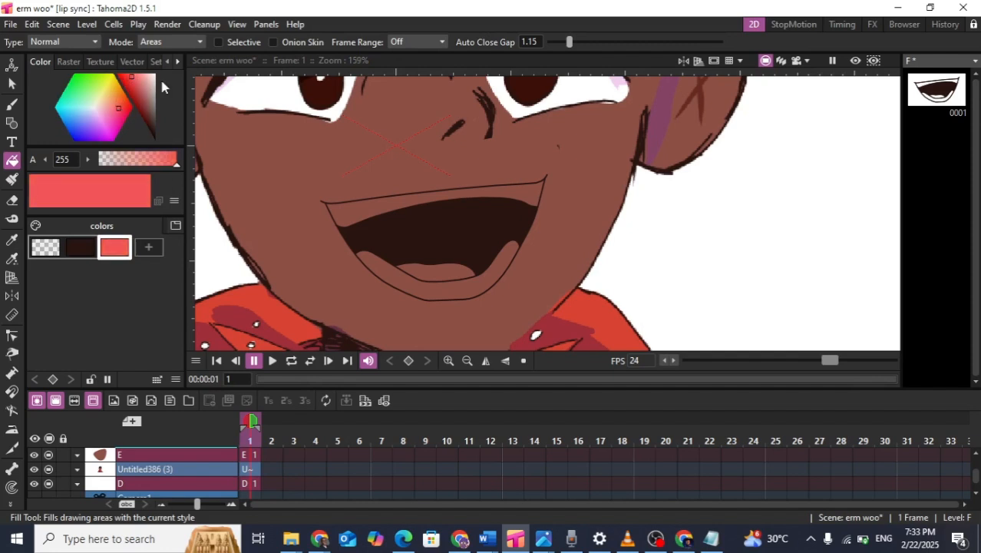
pyautogui.click(141, 79)
pyautogui.moveTo(140, 80)
pyautogui.mouseDown()
pyautogui.moveTo(152, 81)
pyautogui.moveTo(140, 74)
pyautogui.mouseUp()
pyautogui.scroll(5, 433, 286)
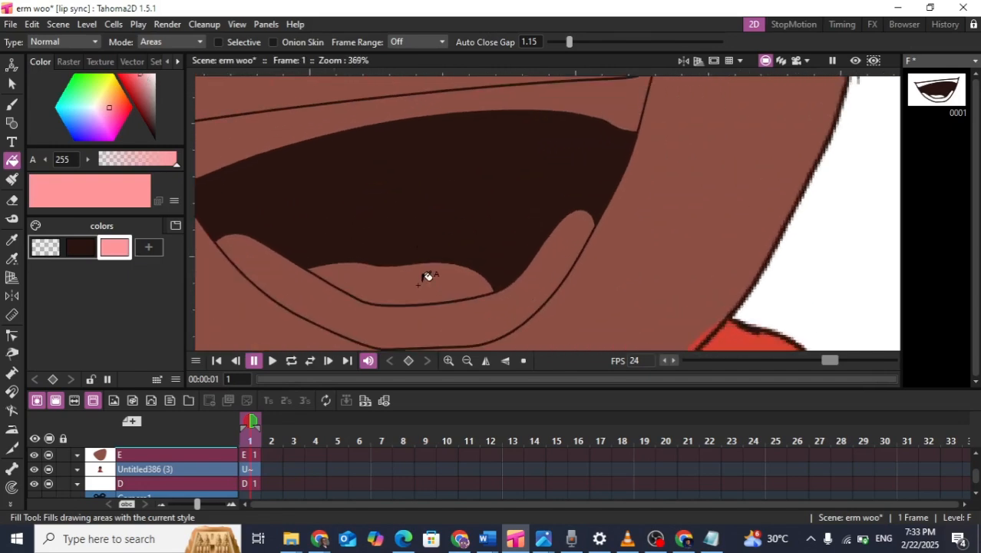
pyautogui.click(423, 273)
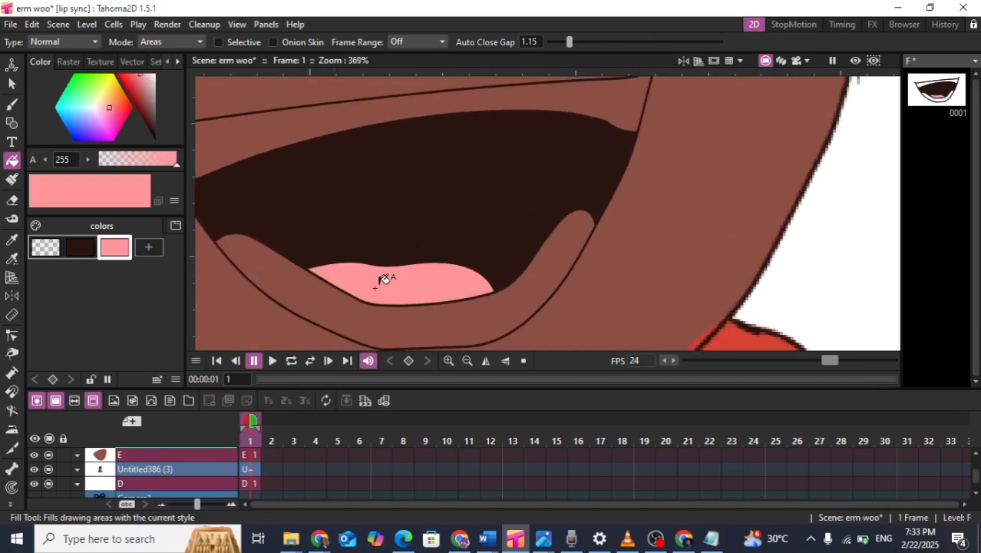
pyautogui.scroll(-1, 278, 289)
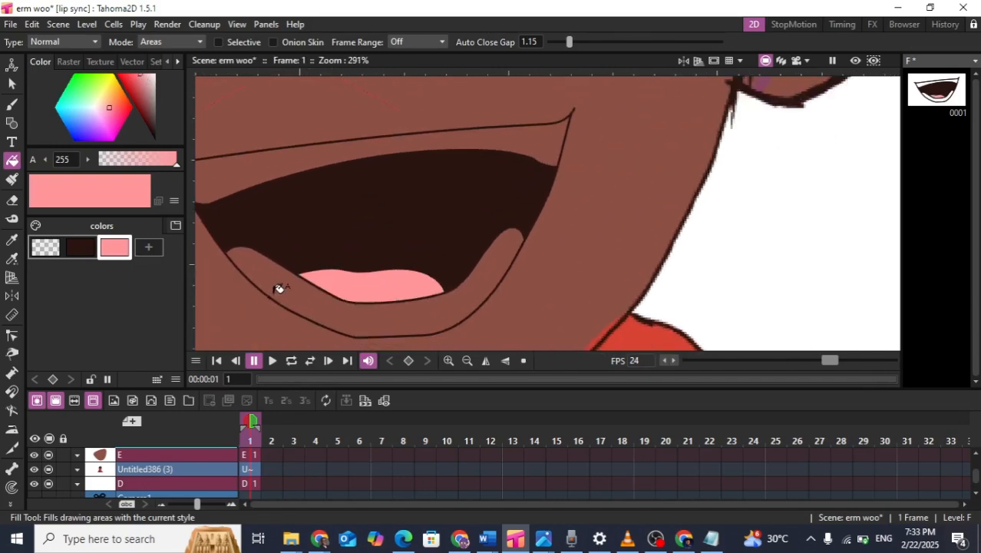
# Add another palette style, set it to white and fill the upper and lower teeth with it
pyautogui.click(149, 248)
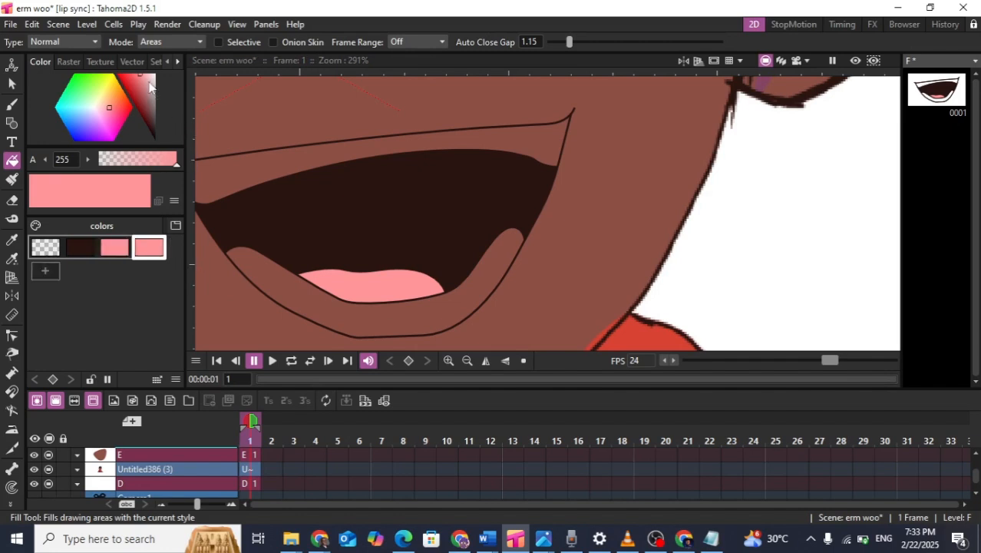
pyautogui.moveTo(150, 87)
pyautogui.mouseDown()
pyautogui.moveTo(162, 73)
pyautogui.moveTo(176, 78)
pyautogui.mouseUp()
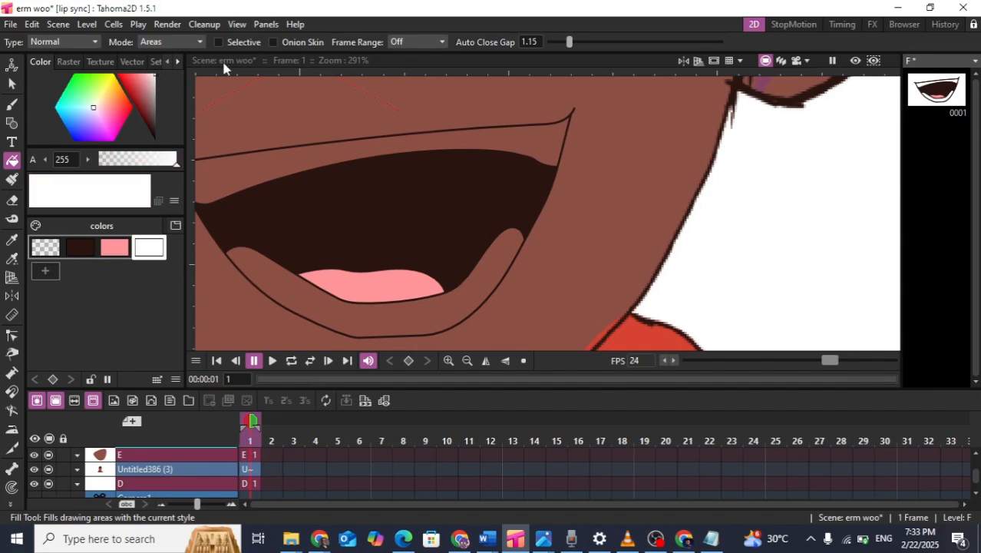
pyautogui.click(378, 145)
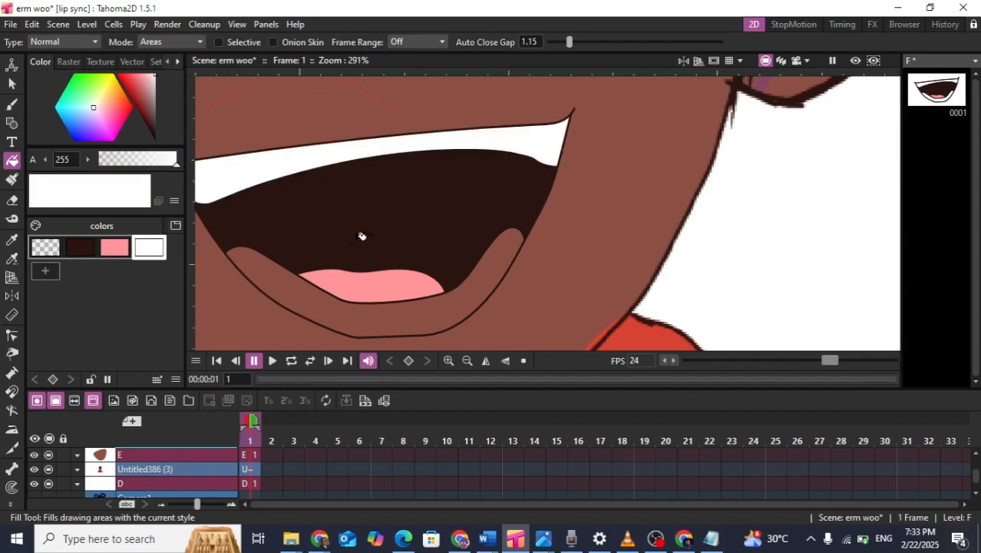
pyautogui.scroll(-6, 376, 288)
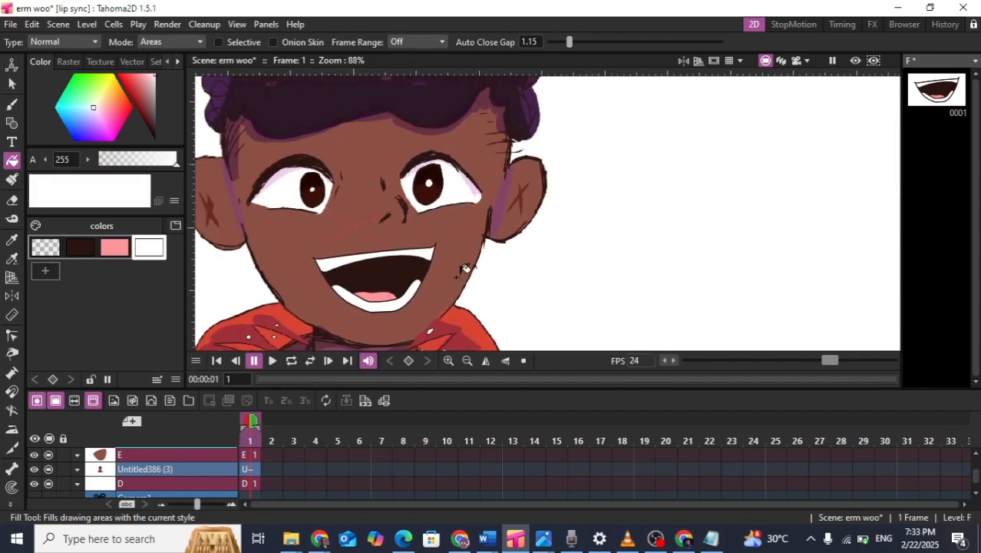
pyautogui.moveTo(456, 277); pyautogui.dragTo(541, 224)
# Switch to the Selection tool, open the Lip Sync dialog for level F and reposition it for a full view
pyautogui.click(12, 84)
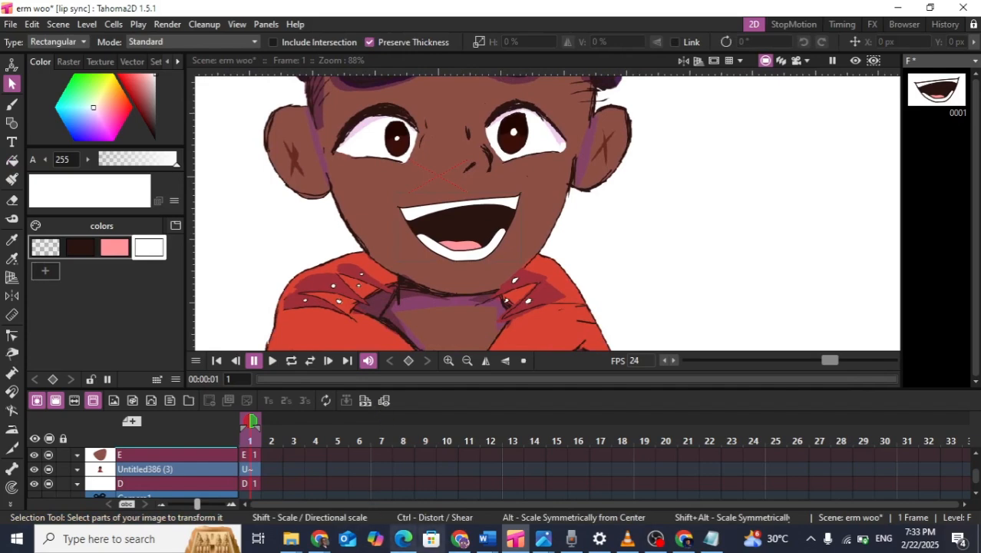
pyautogui.scroll(1, 453, 259)
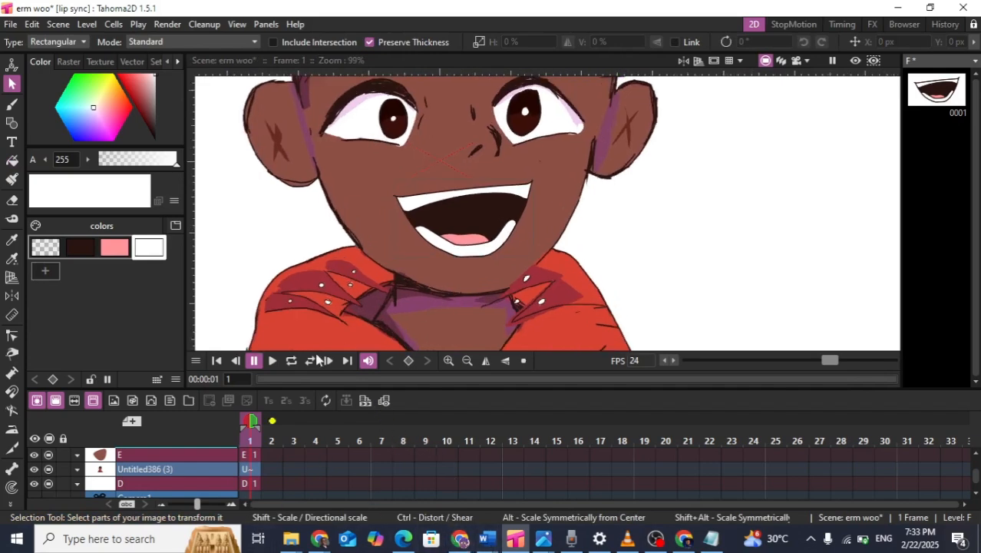
pyautogui.scroll(1, 270, 465)
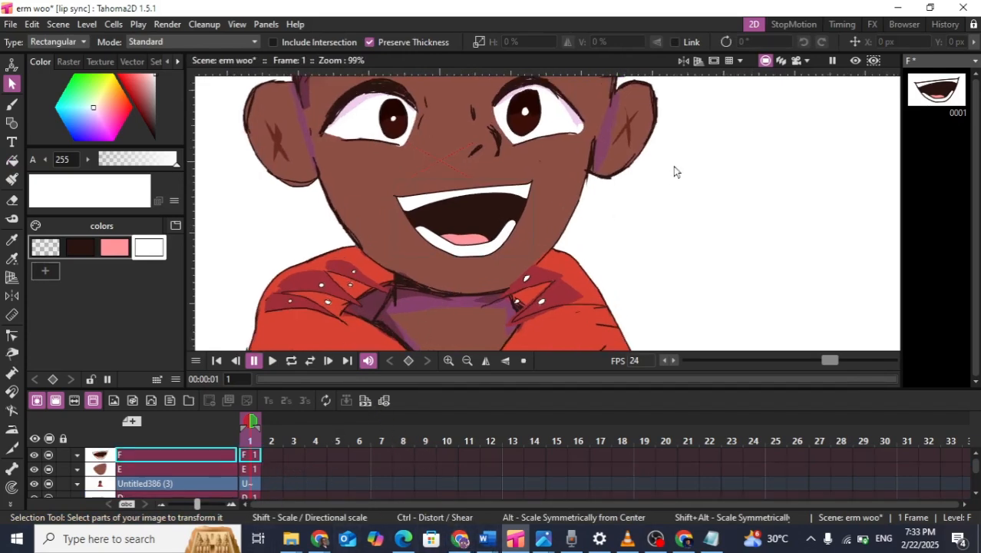
pyautogui.hotkey('alt', 'l')
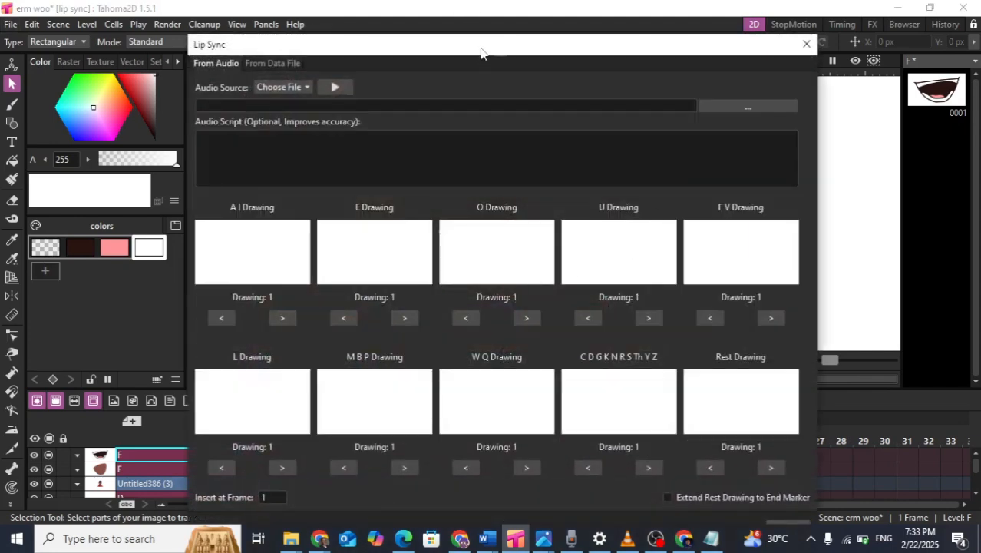
pyautogui.moveTo(476, 52); pyautogui.dragTo(473, 67)
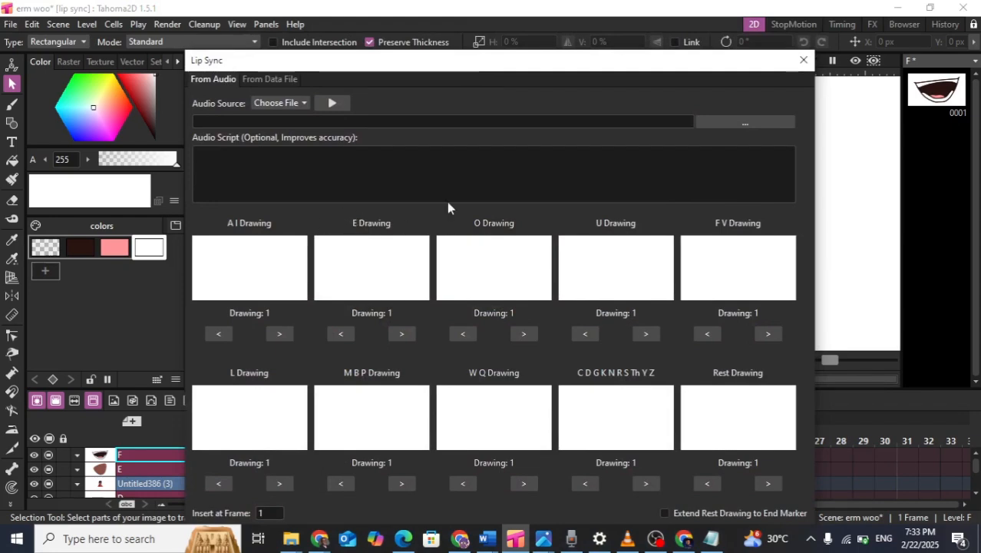
# Close the Lip Sync dialog and check the mouth-shape reference chart in the browser
pyautogui.click(803, 60)
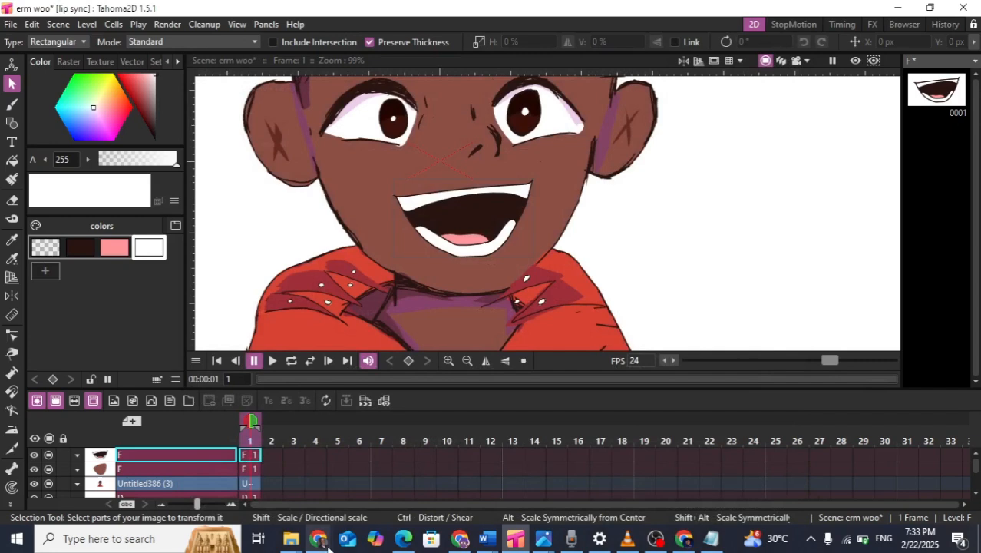
pyautogui.click(460, 538)
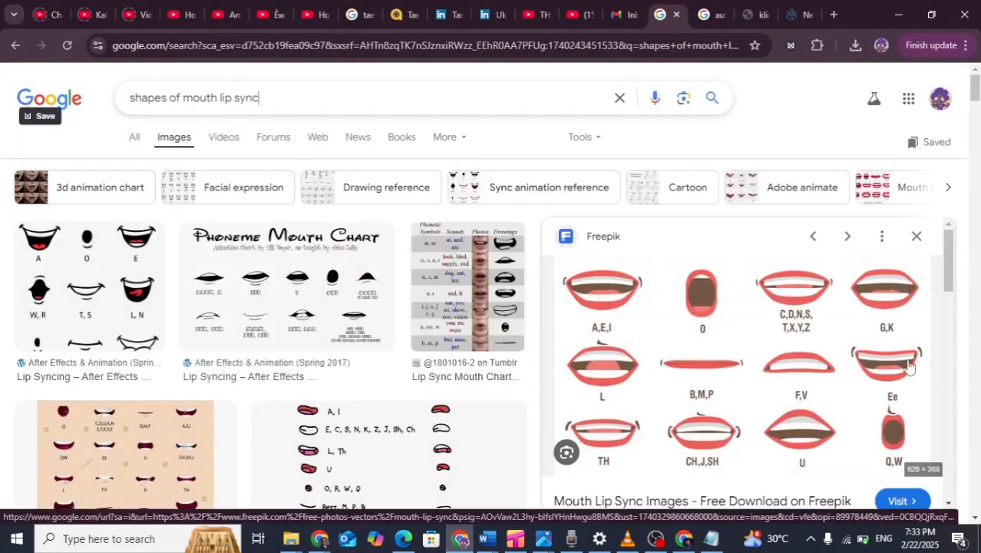
pyautogui.click(897, 15)
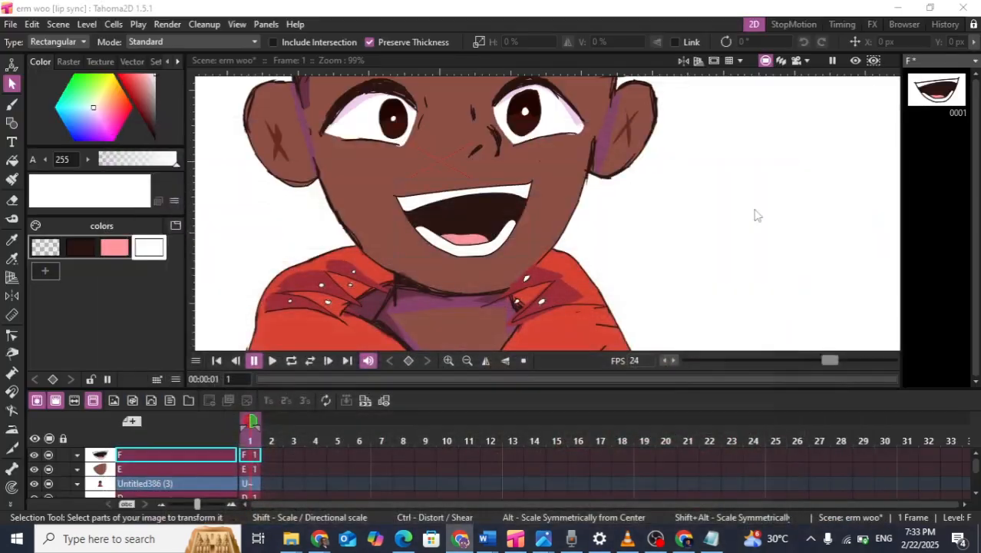
# Copy the whole mouth drawing from frame 1 and paste it into frame 2 of level F
pyautogui.scroll(4, 432, 220)
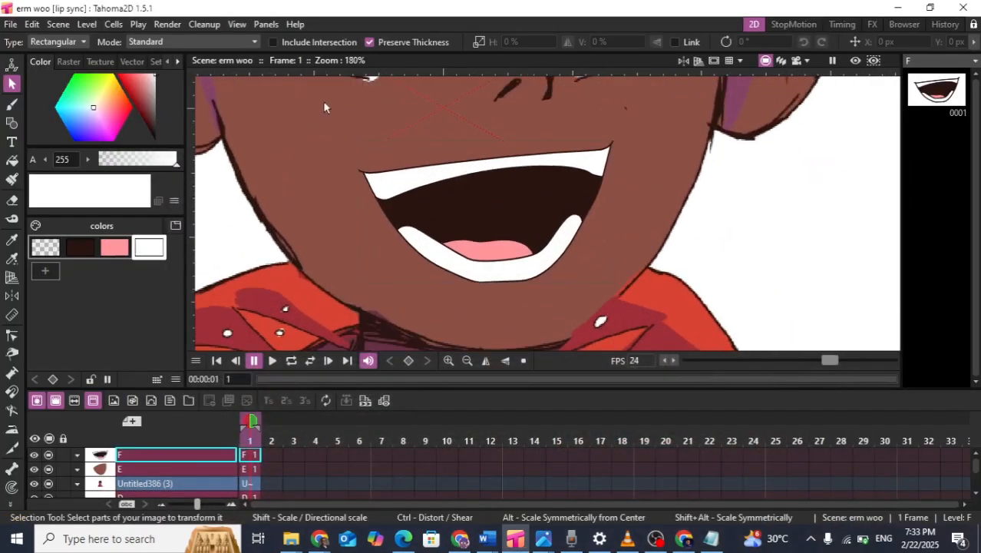
pyautogui.moveTo(324, 106); pyautogui.dragTo(823, 487)
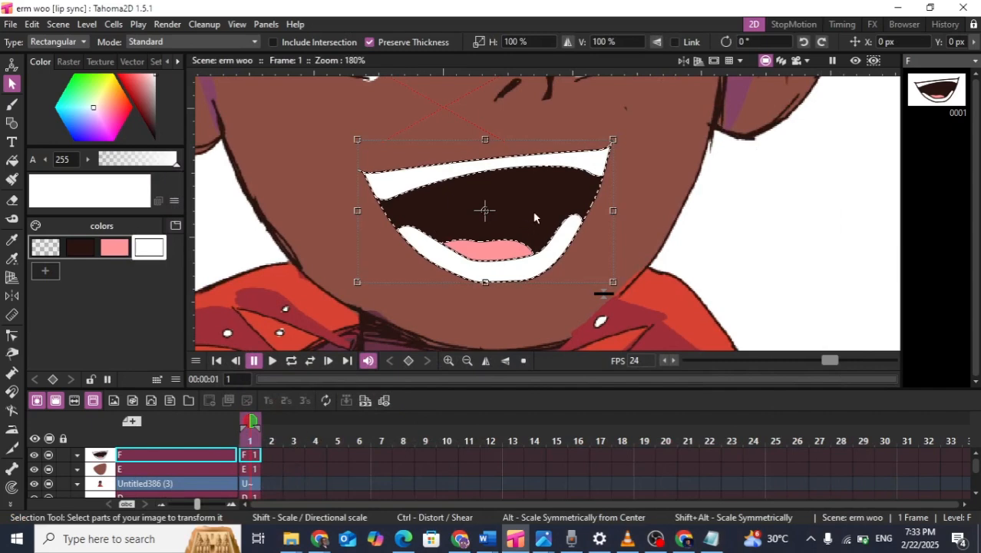
pyautogui.click(331, 147)
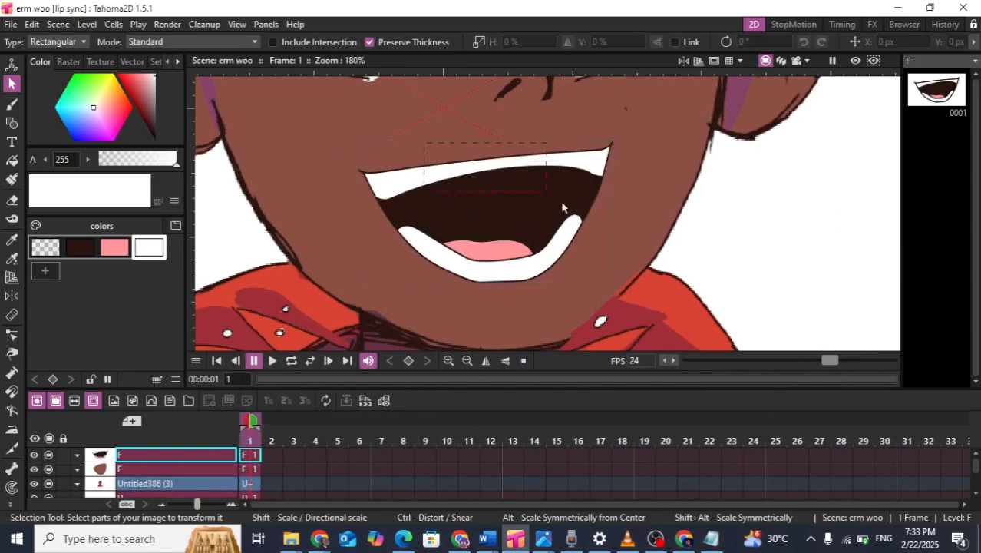
pyautogui.moveTo(563, 206); pyautogui.dragTo(698, 312)
pyautogui.moveTo(279, 98); pyautogui.dragTo(743, 425)
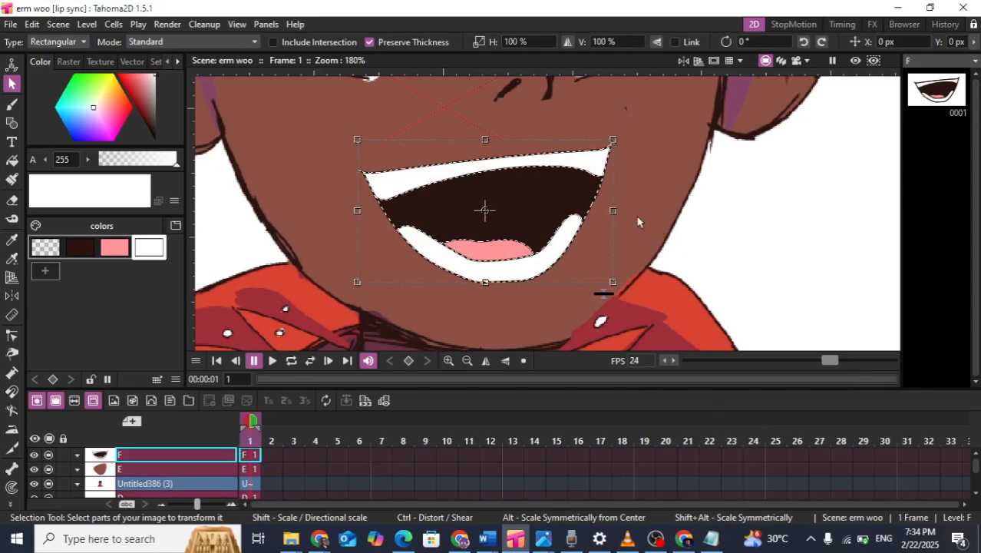
pyautogui.click(274, 453)
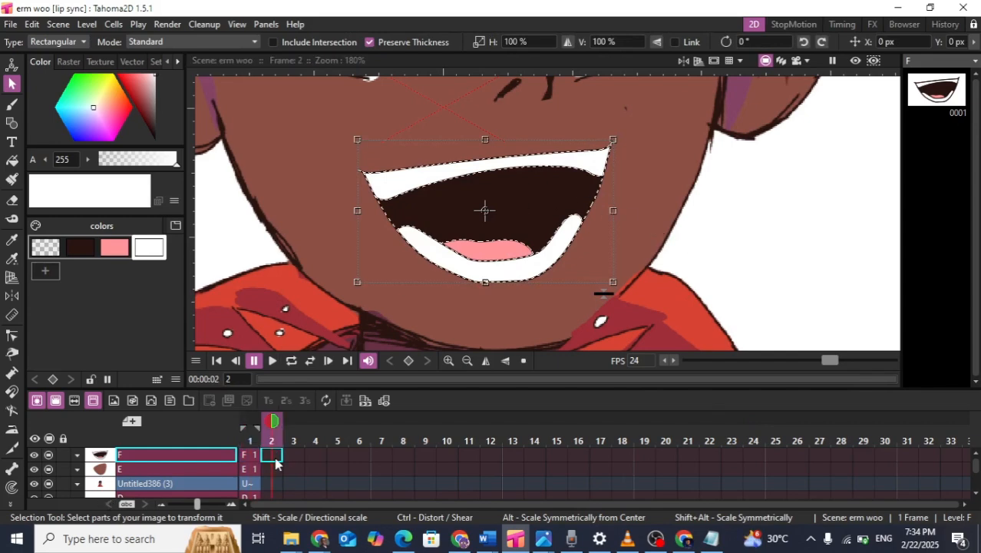
pyautogui.hotkey('ctrl', 'v')
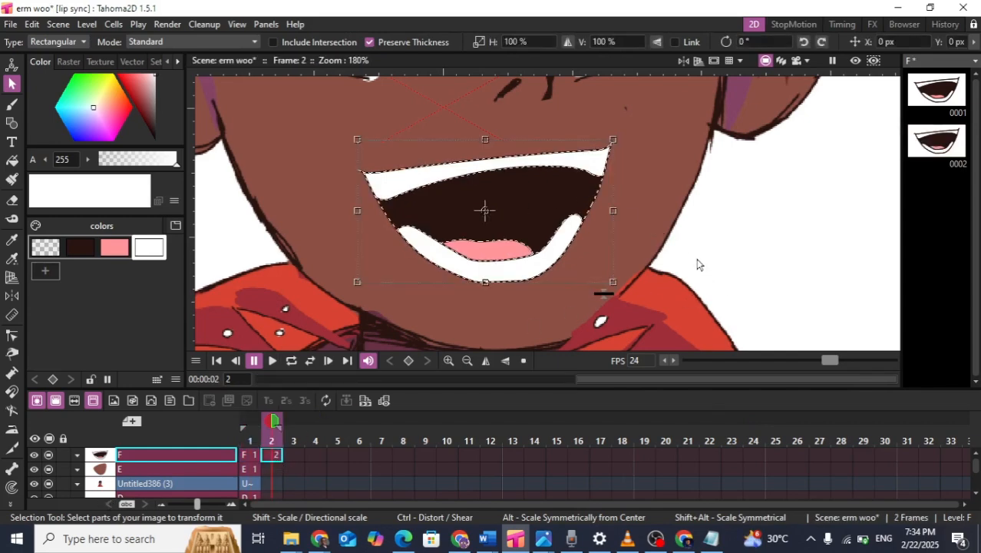
pyautogui.click(693, 254)
pyautogui.click(246, 456)
pyautogui.click(271, 456)
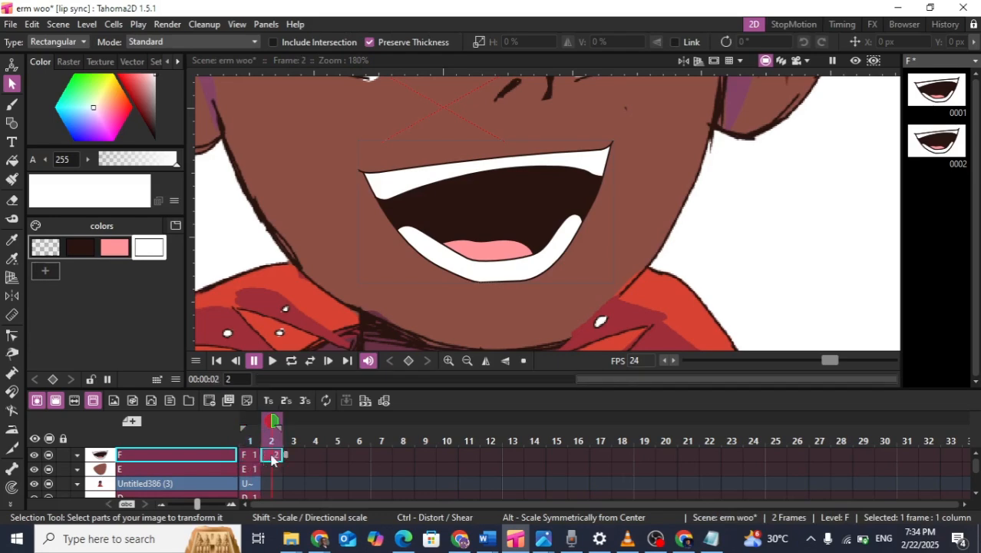
# Bend the upper lip line of the frame 2 mouth downward with the Pinch tool
pyautogui.scroll(-4, 491, 268)
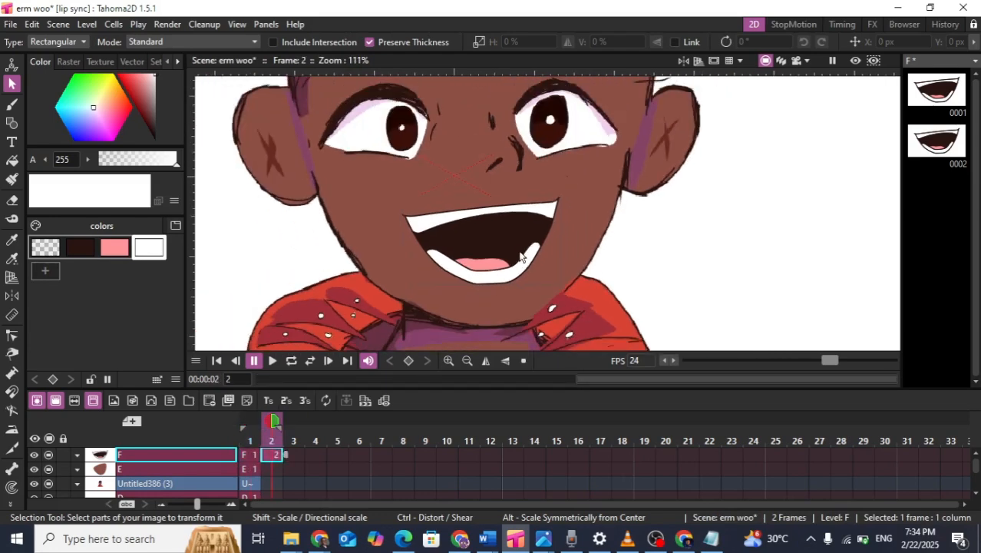
pyautogui.scroll(4, 527, 240)
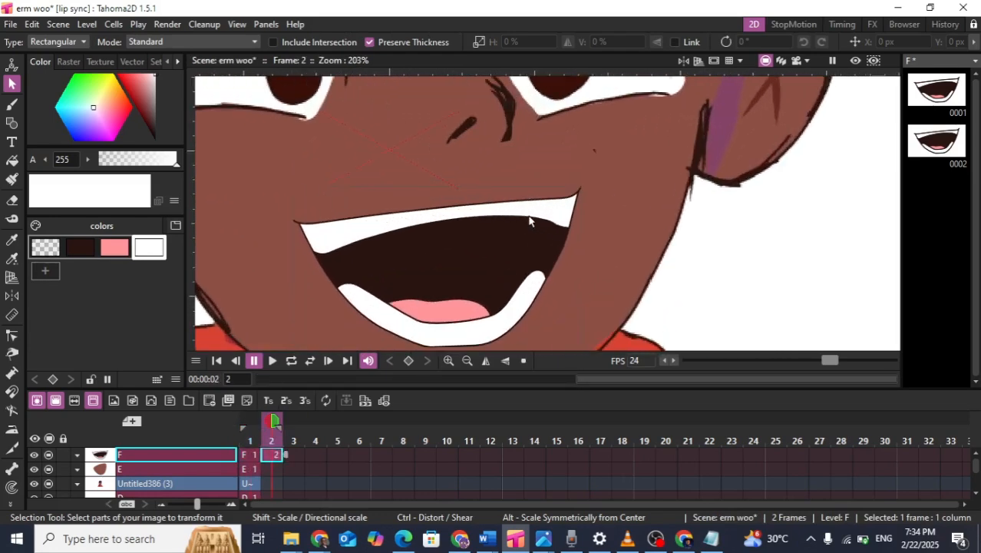
pyautogui.press('m')
pyautogui.moveTo(449, 201)
pyautogui.mouseDown()
pyautogui.moveTo(467, 239)
pyautogui.moveTo(468, 230)
pyautogui.mouseUp()
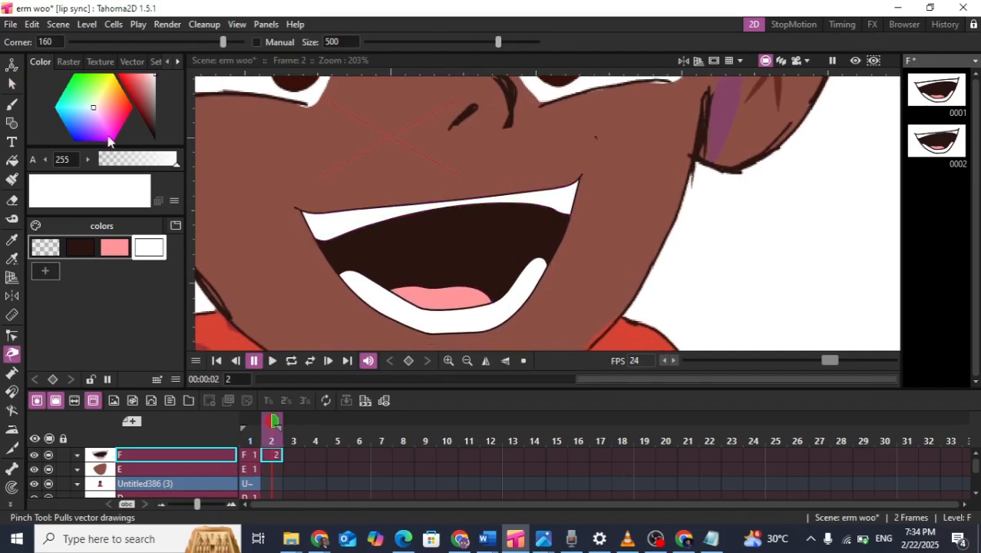
# Select the whole frame 2 mouth, narrow it from both sides and rotate it slightly clockwise
pyautogui.click(13, 84)
pyautogui.click(437, 252)
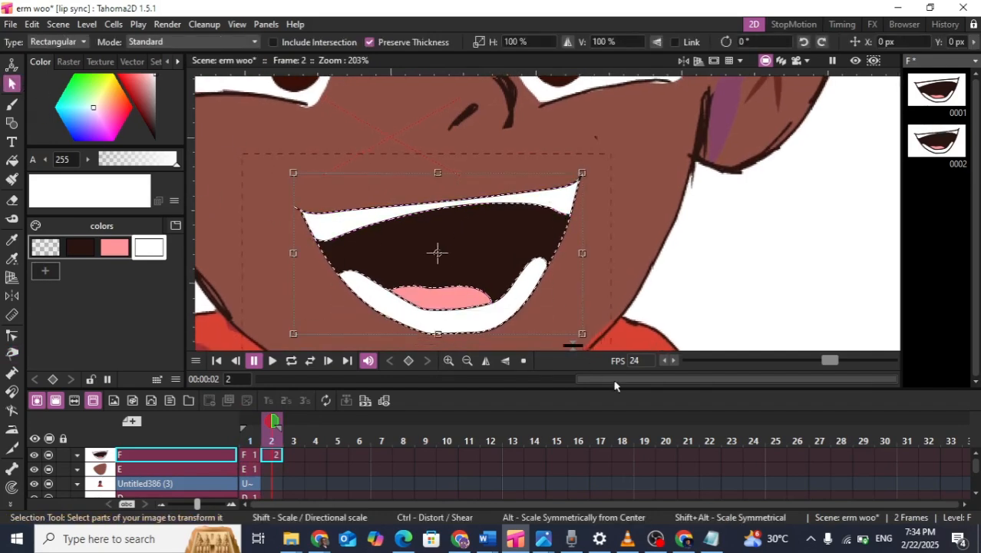
pyautogui.moveTo(296, 256); pyautogui.dragTo(319, 254)
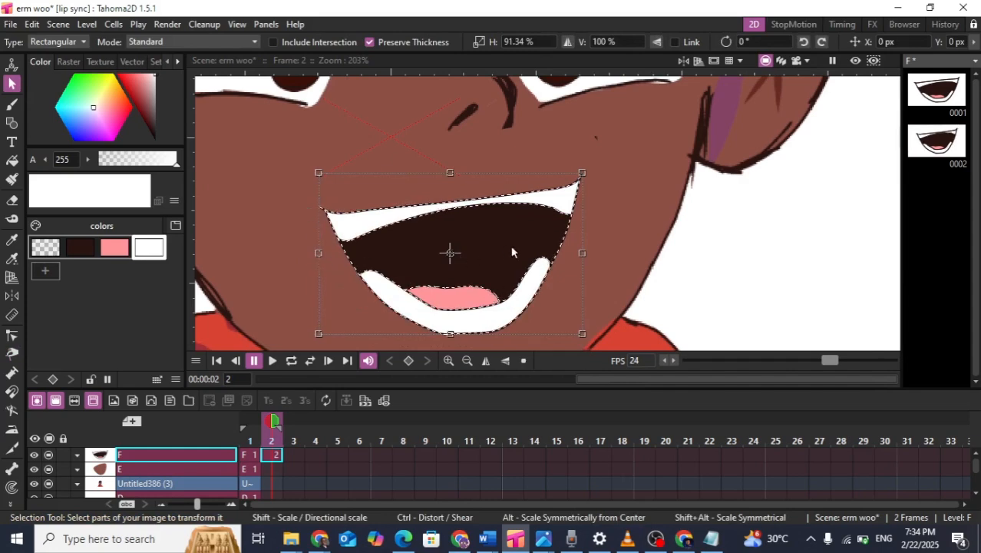
pyautogui.moveTo(581, 254); pyautogui.dragTo(573, 252)
pyautogui.moveTo(580, 169); pyautogui.dragTo(586, 177)
pyautogui.click(611, 221)
# Pinch the upper lip and upper teeth lines further down on frame 2 and compare with the browser reference chart
pyautogui.press('m')
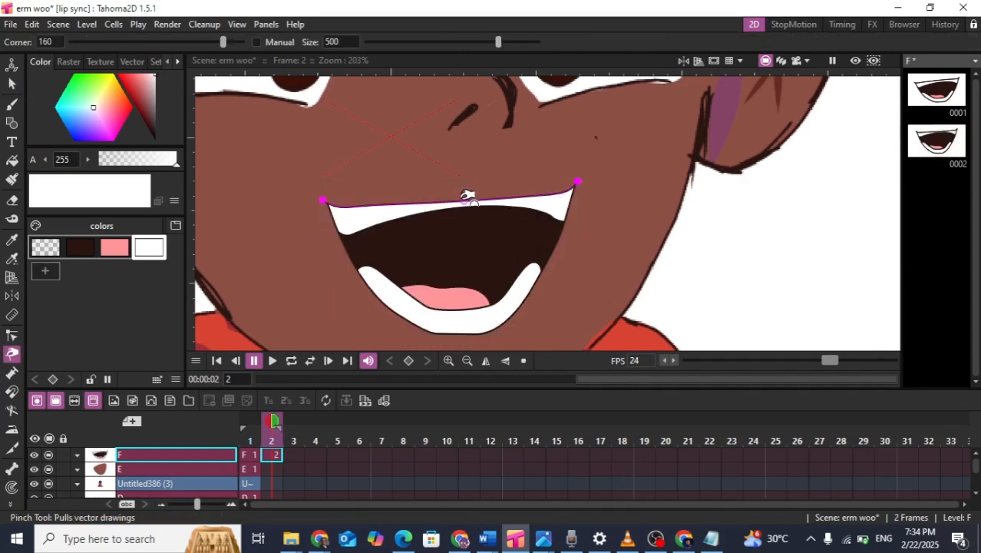
pyautogui.moveTo(469, 198)
pyautogui.mouseDown()
pyautogui.moveTo(484, 235)
pyautogui.moveTo(460, 237)
pyautogui.mouseUp()
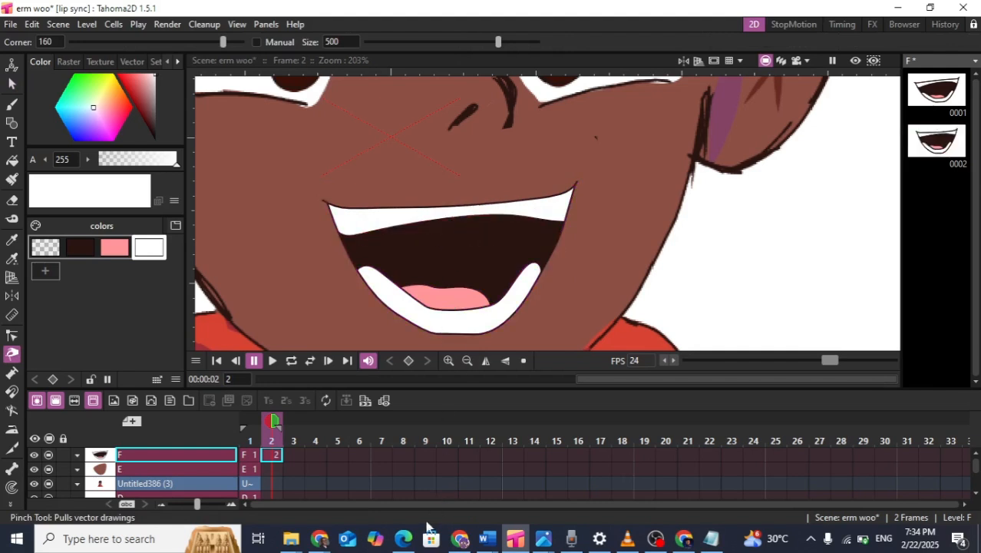
pyautogui.click(460, 539)
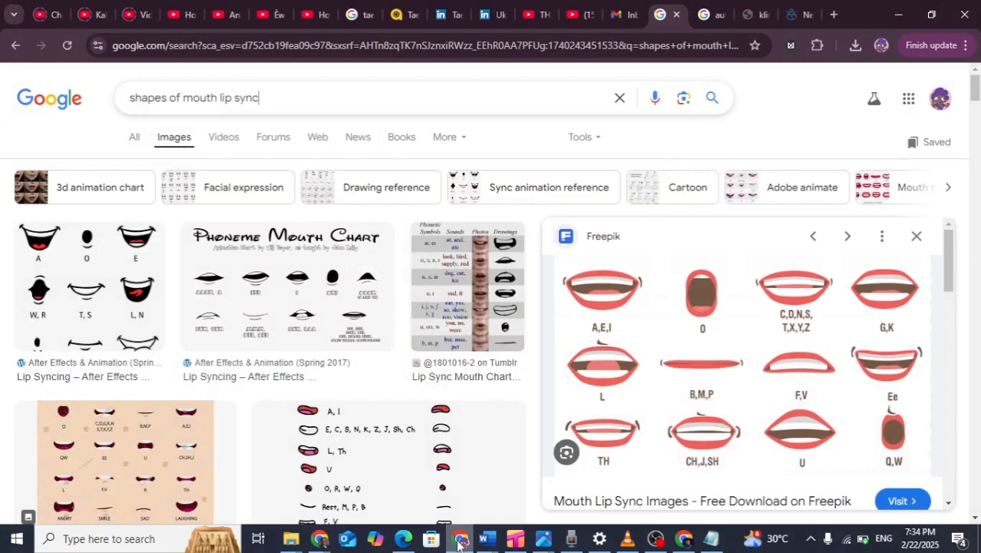
pyautogui.click(458, 542)
# Move the frame 2 tongue slightly to the right and refill it with the pink style
pyautogui.scroll(4, 449, 307)
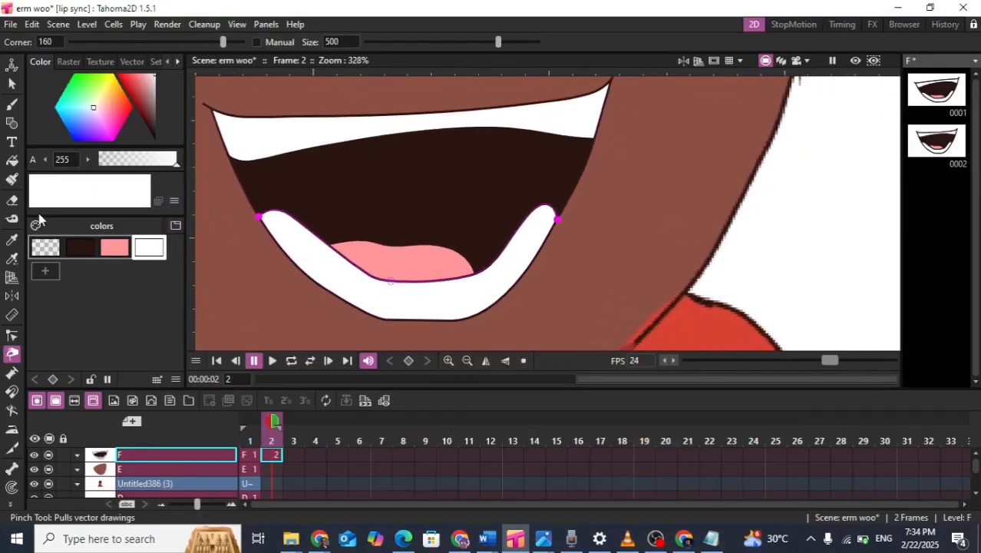
pyautogui.click(9, 82)
pyautogui.click(442, 256)
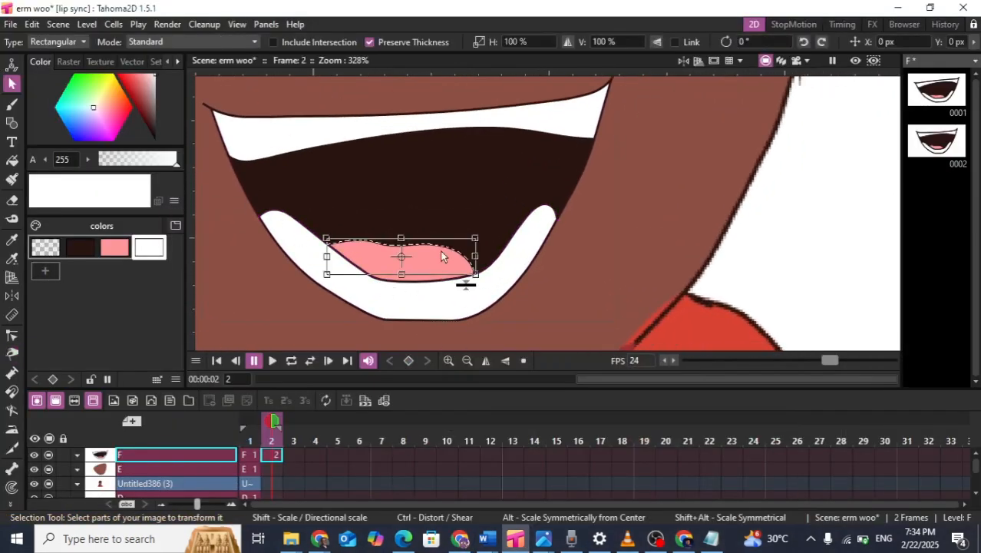
pyautogui.moveTo(461, 255)
pyautogui.mouseDown()
pyautogui.moveTo(472, 255)
pyautogui.moveTo(483, 222)
pyautogui.moveTo(477, 255)
pyautogui.mouseUp()
pyautogui.click(505, 259)
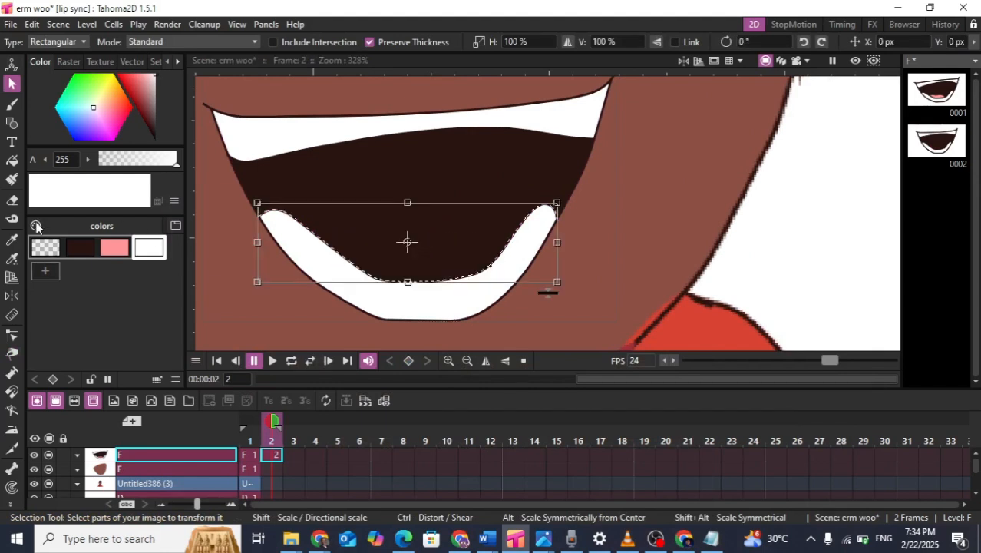
pyautogui.click(11, 161)
pyautogui.click(114, 248)
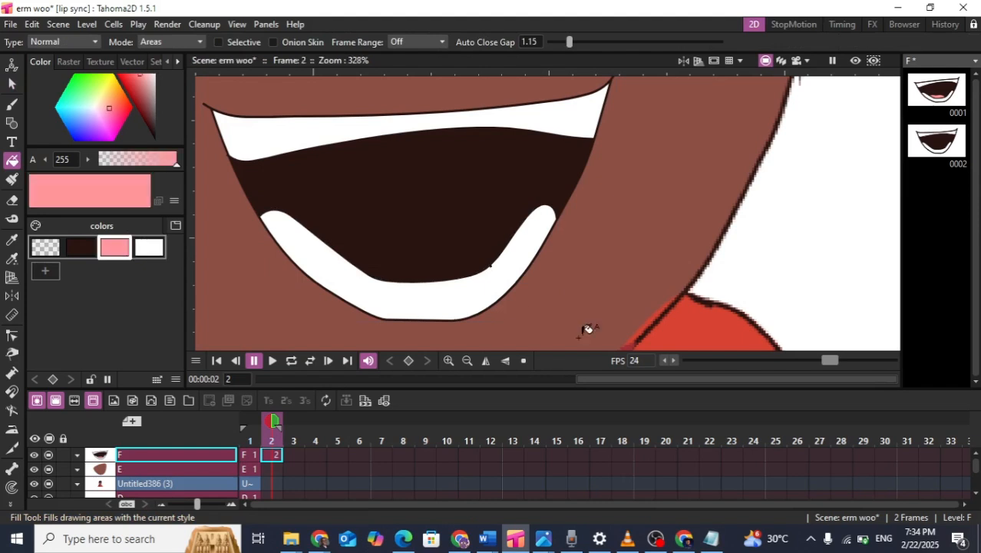
pyautogui.click(427, 258)
pyautogui.scroll(-2, 435, 255)
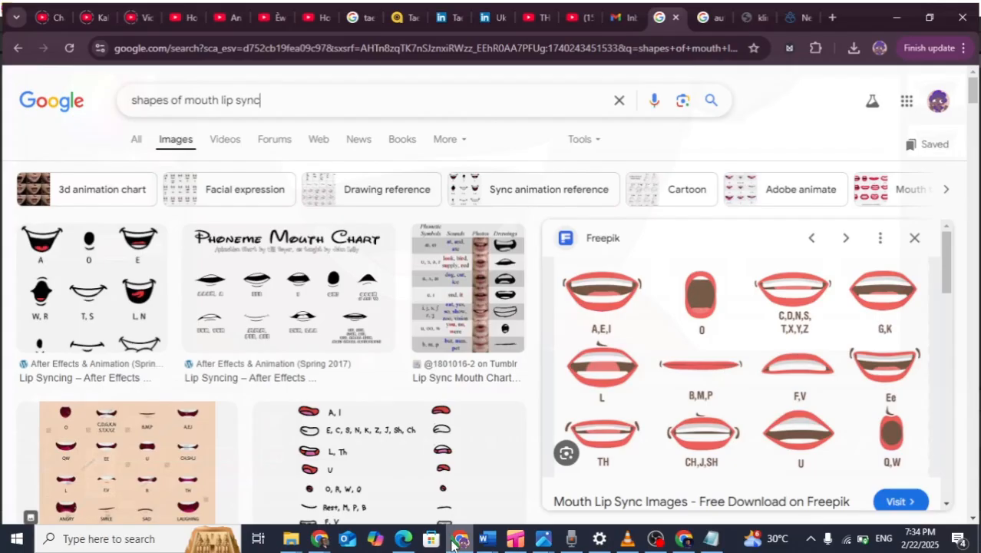
# Check the reference chart and pinch the lower edge of the frame 2 upper teeth slightly downward
pyautogui.click(459, 539)
pyautogui.click(459, 539)
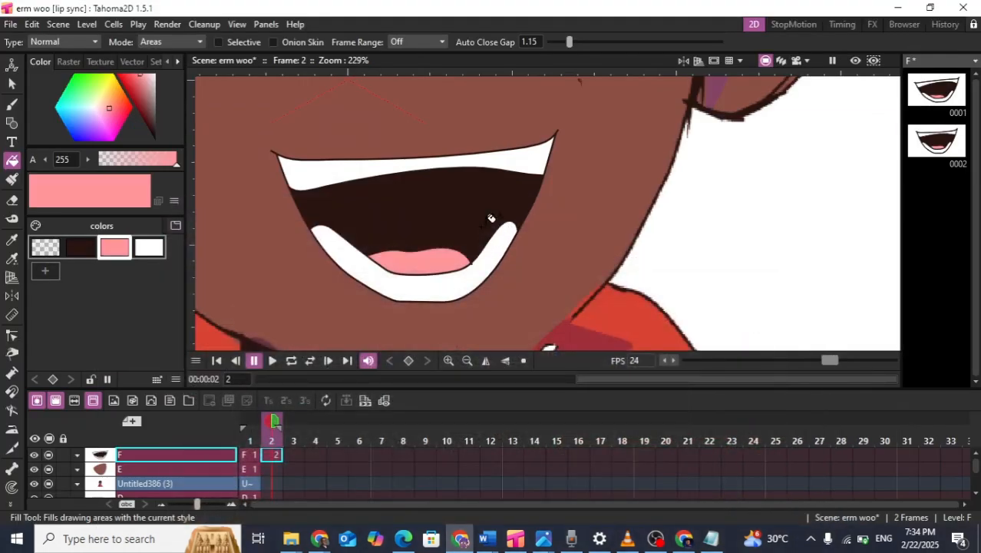
pyautogui.scroll(-2, 490, 219)
pyautogui.scroll(3, 442, 227)
pyautogui.press('m')
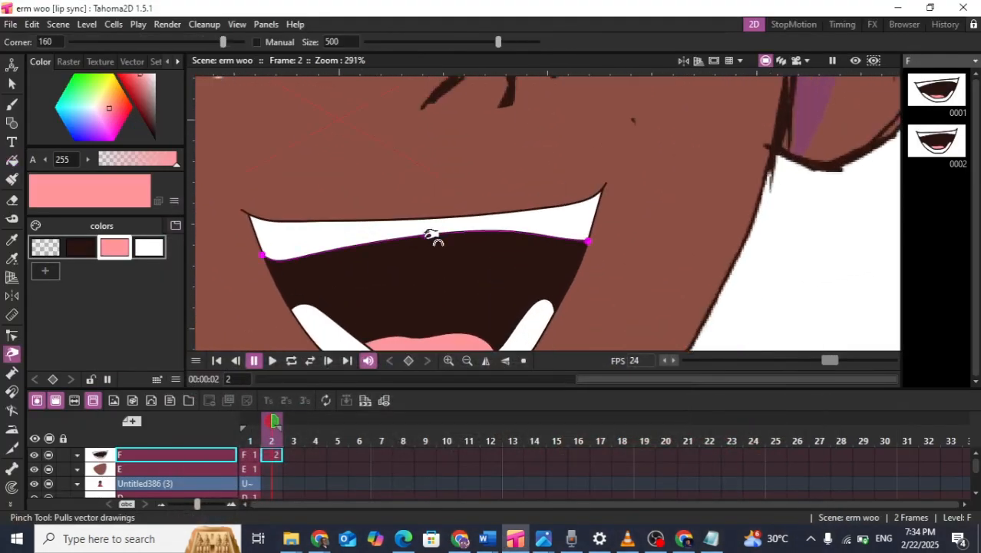
pyautogui.moveTo(434, 235)
pyautogui.mouseDown()
pyautogui.moveTo(434, 250)
pyautogui.moveTo(411, 255)
pyautogui.moveTo(424, 245)
pyautogui.mouseUp()
pyautogui.scroll(-3, 426, 247)
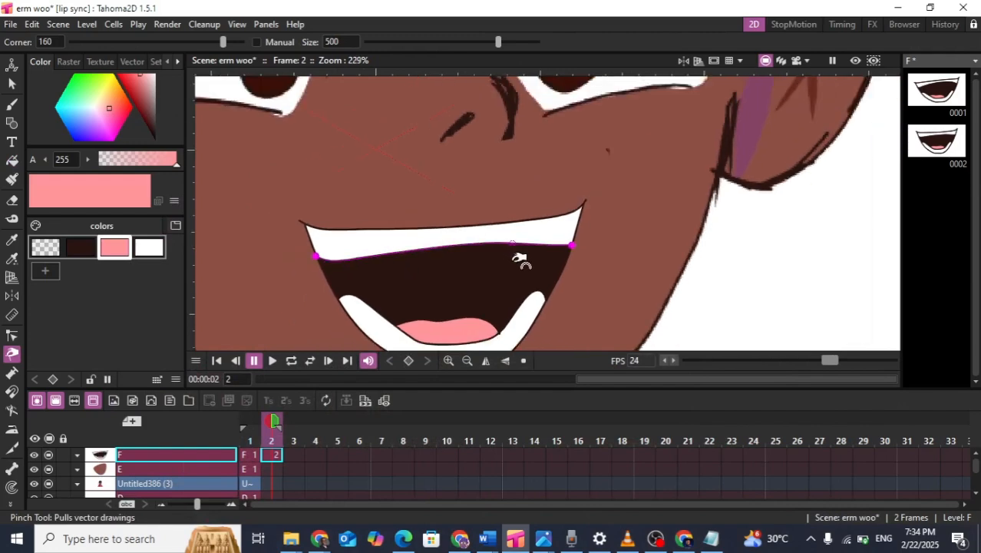
# Pinch the left edge of the frame 2 mouth slightly outward and refill its interior with the dark brown style
pyautogui.scroll(2, 484, 288)
pyautogui.scroll(1, 476, 286)
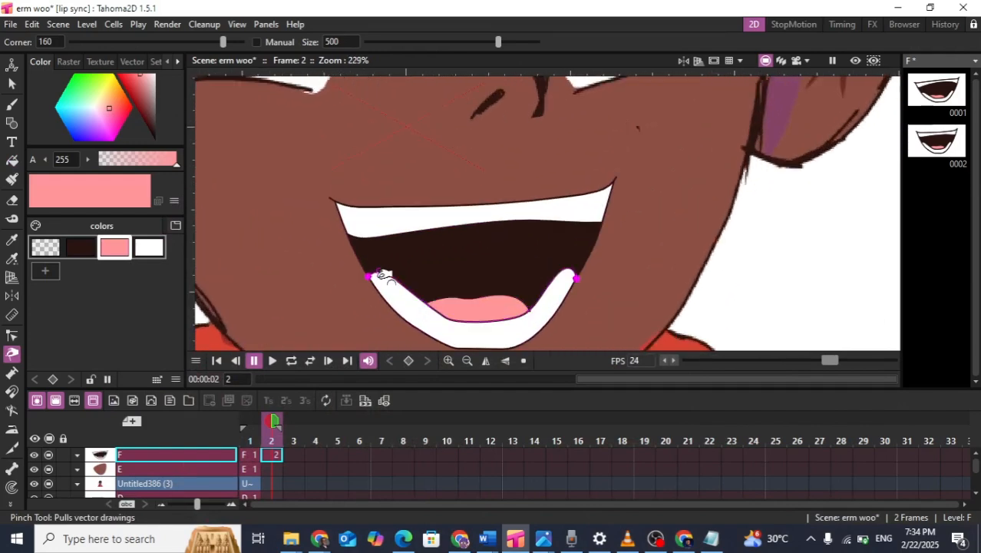
pyautogui.moveTo(372, 260); pyautogui.dragTo(362, 257)
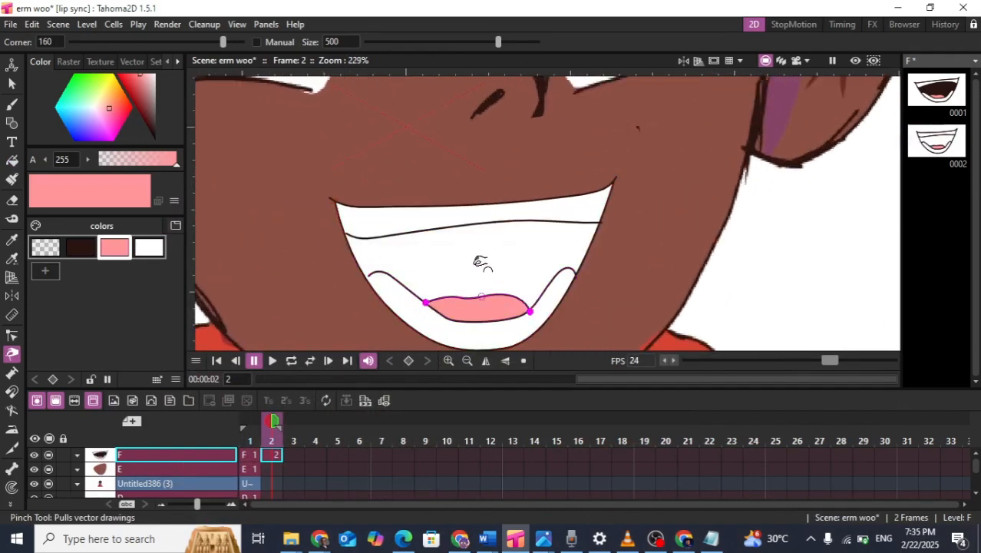
pyautogui.click(12, 160)
pyautogui.click(82, 249)
pyautogui.click(445, 273)
pyautogui.scroll(-5, 445, 274)
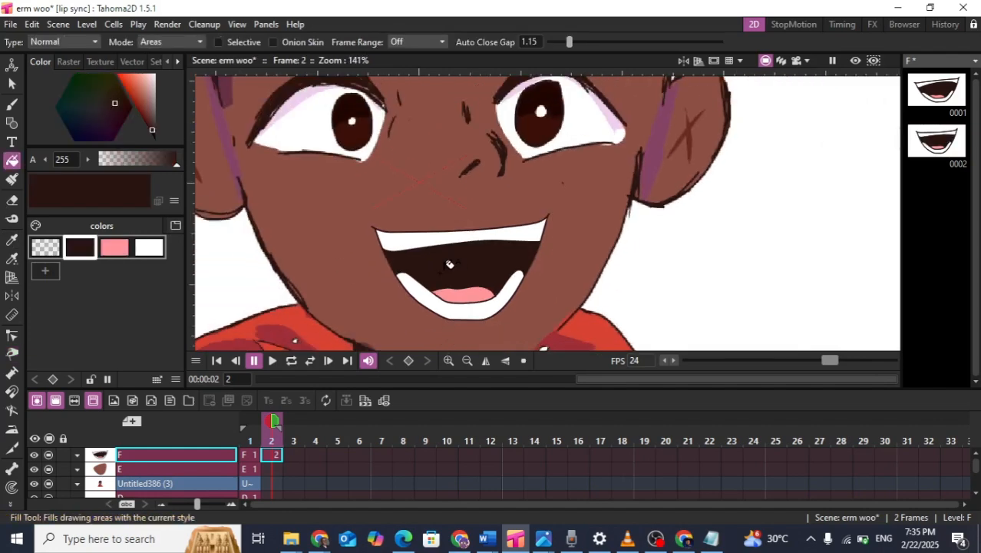
# Compare the mouths on frames 1 and 2 and pinch the upper lip line of the frame 1 mouth slightly upward
pyautogui.click(256, 459)
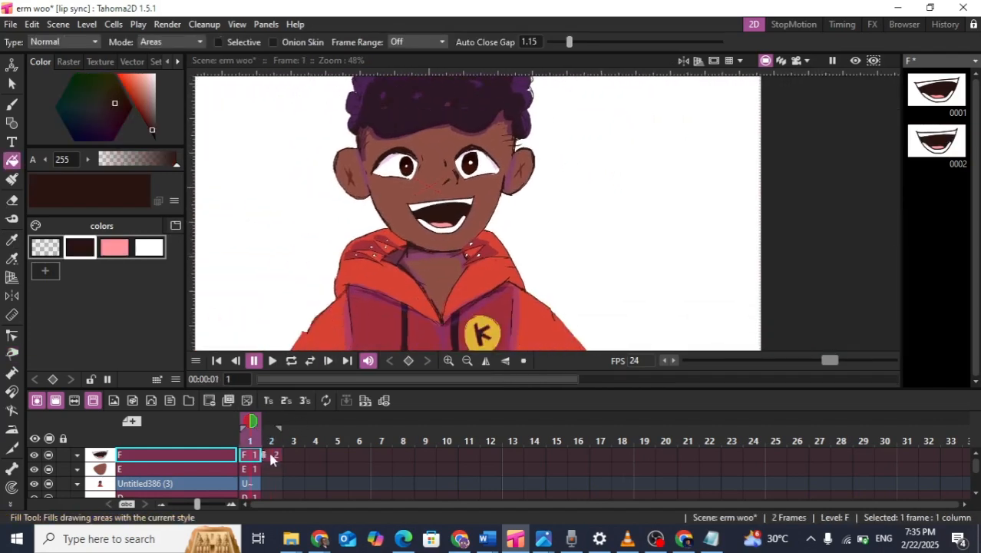
pyautogui.click(272, 459)
pyautogui.scroll(4, 486, 228)
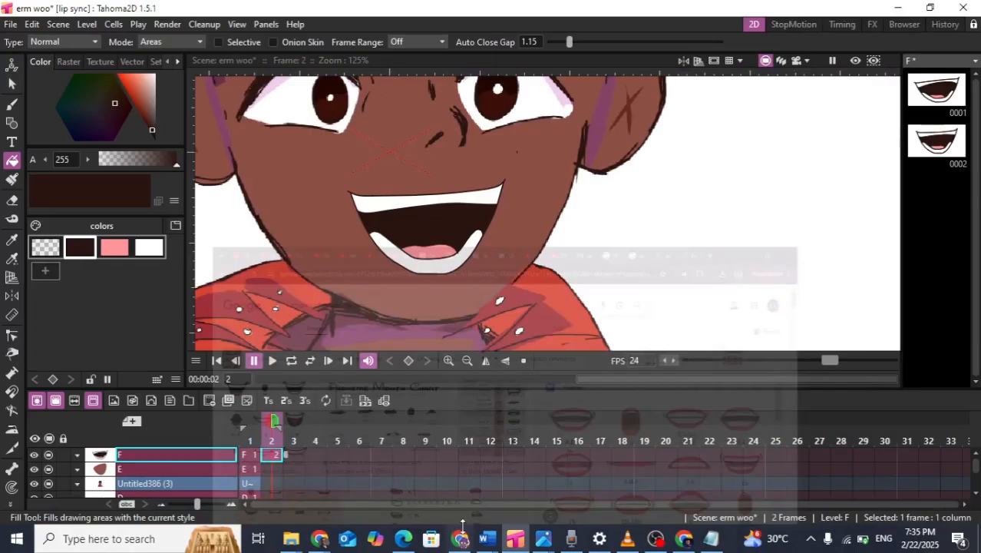
pyautogui.scroll(1, 499, 205)
pyautogui.scroll(1, 499, 205)
pyautogui.click(250, 455)
pyautogui.scroll(4, 400, 253)
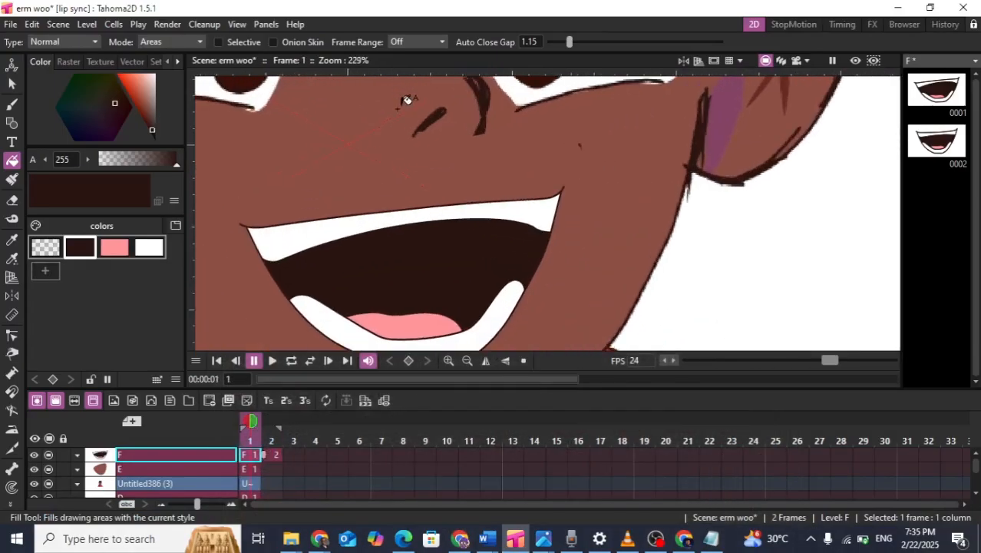
pyautogui.press('m')
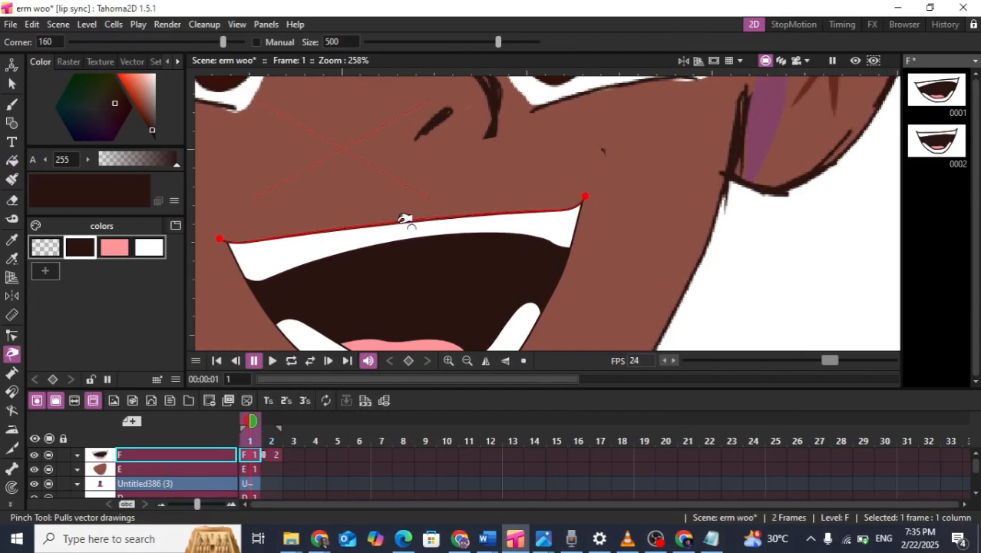
pyautogui.moveTo(405, 219); pyautogui.dragTo(411, 214)
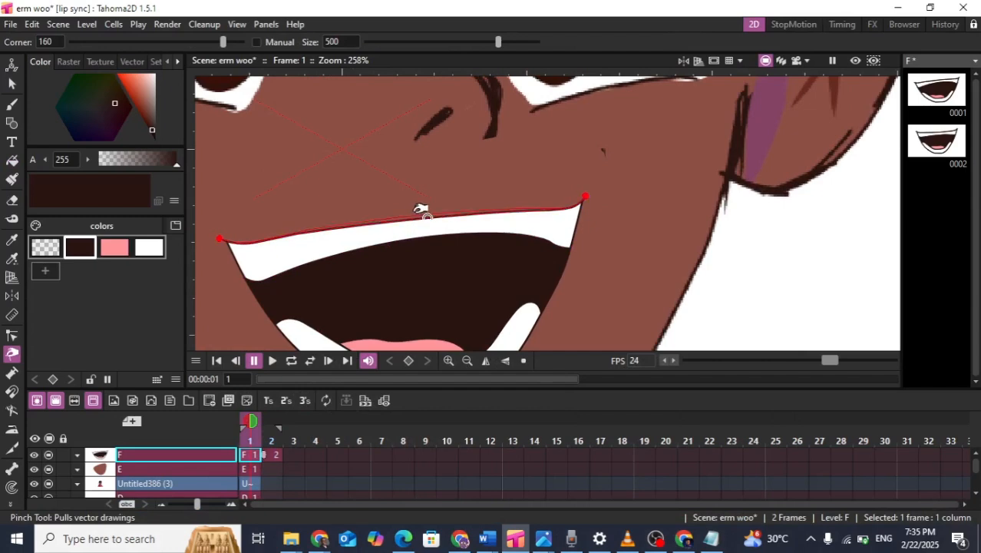
pyautogui.scroll(-3, 672, 283)
pyautogui.scroll(-3, 672, 283)
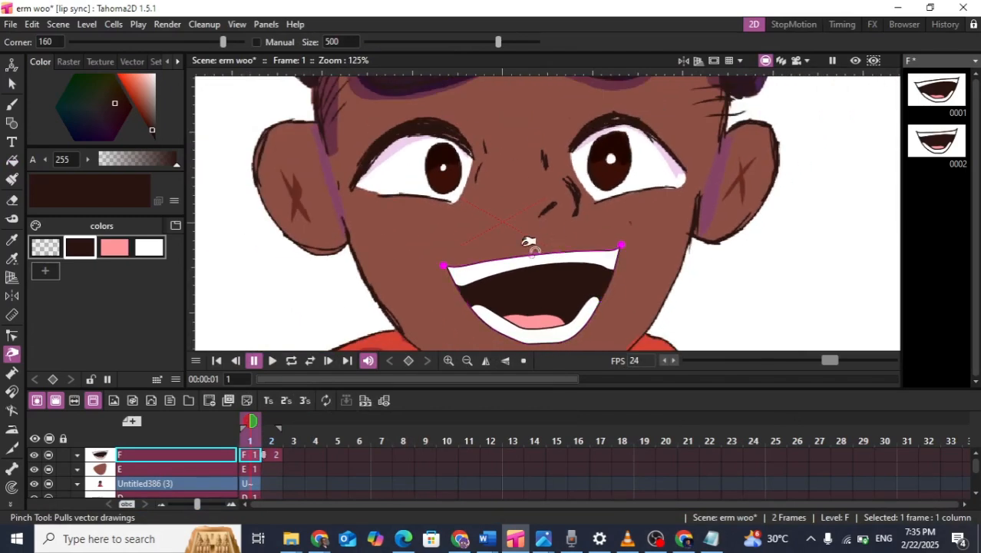
# Fine-tune the frame 1 mouth outline with small pinches and refill its tongue with the pink style
pyautogui.moveTo(543, 259); pyautogui.dragTo(541, 263)
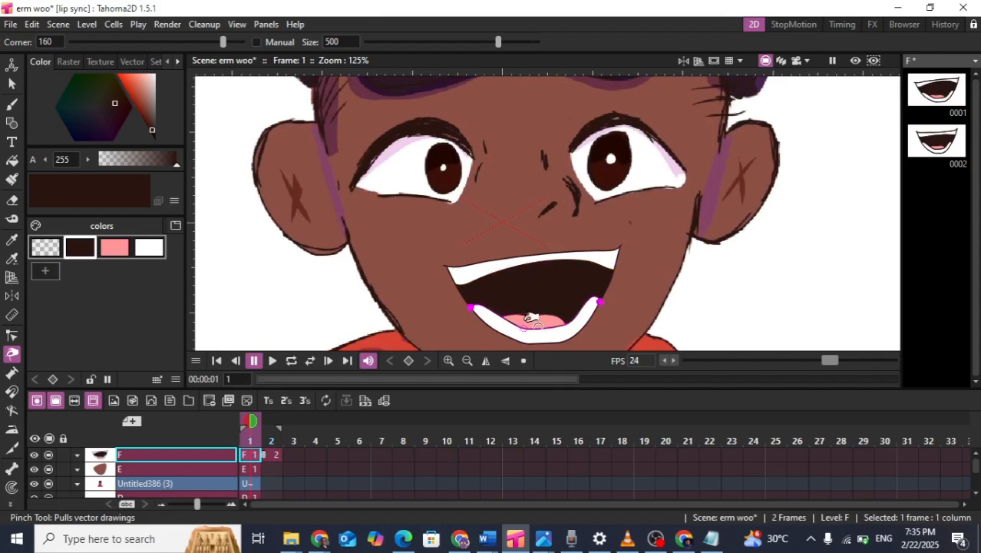
pyautogui.moveTo(525, 305)
pyautogui.mouseDown()
pyautogui.moveTo(511, 270)
pyautogui.moveTo(515, 293)
pyautogui.mouseUp()
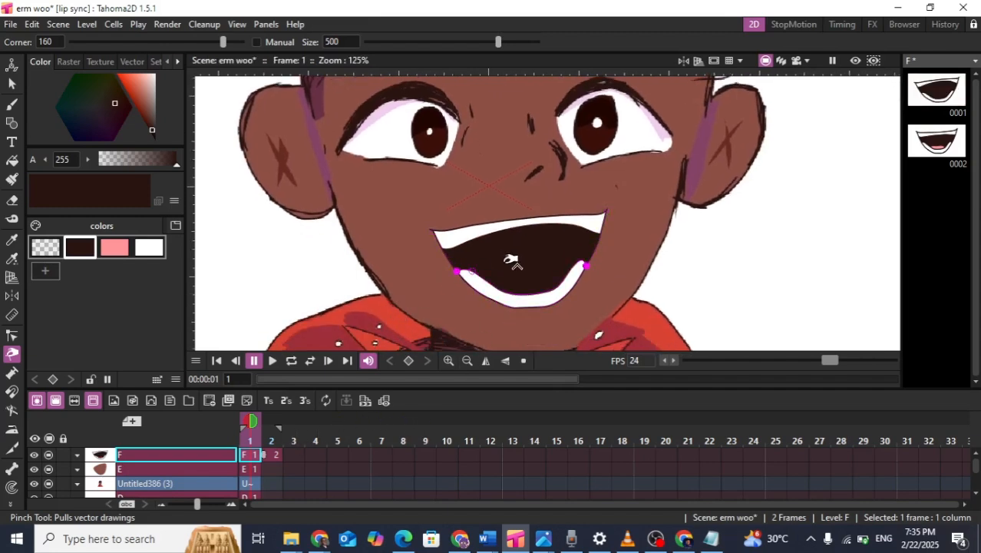
pyautogui.click(11, 160)
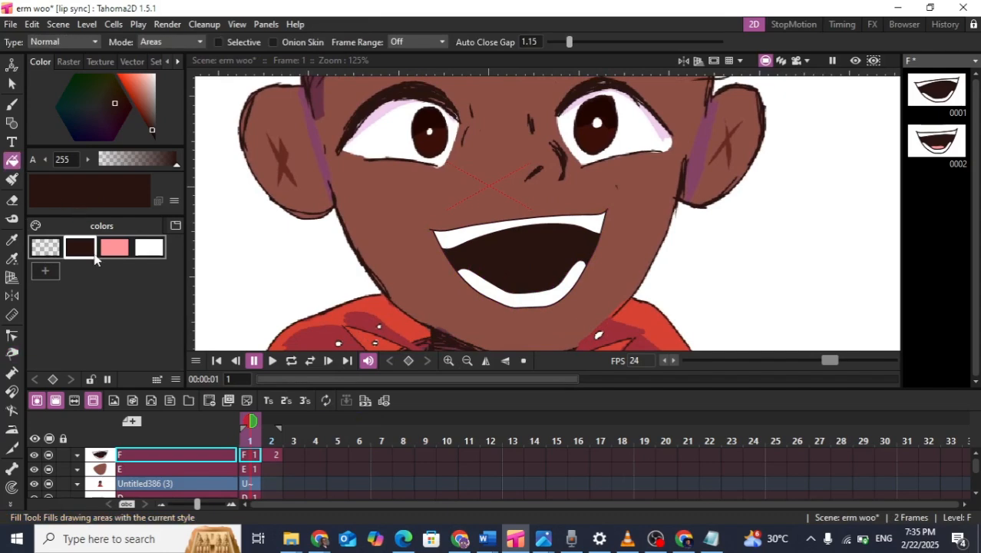
pyautogui.click(114, 247)
pyautogui.click(527, 264)
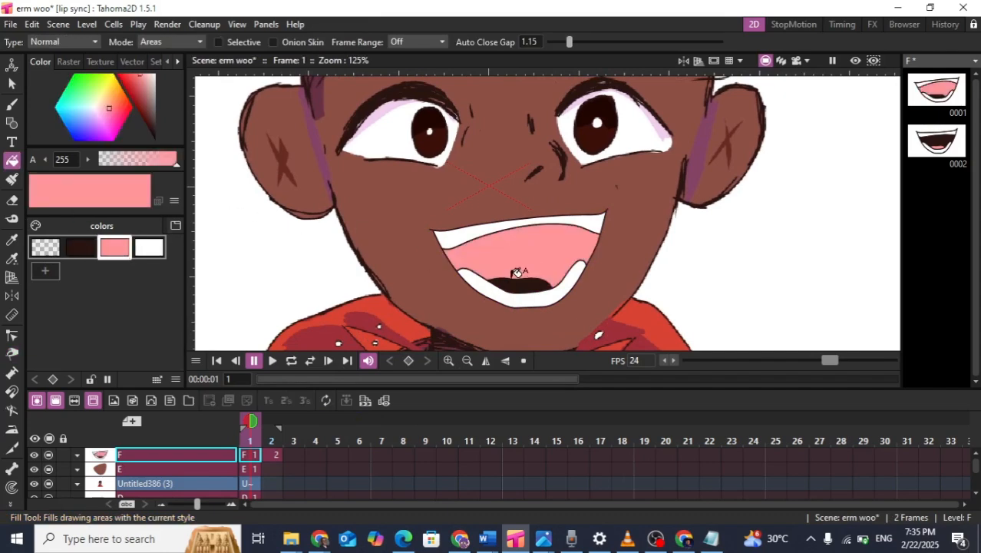
pyautogui.hotkey('ctrl', 'z')
pyautogui.click(523, 281)
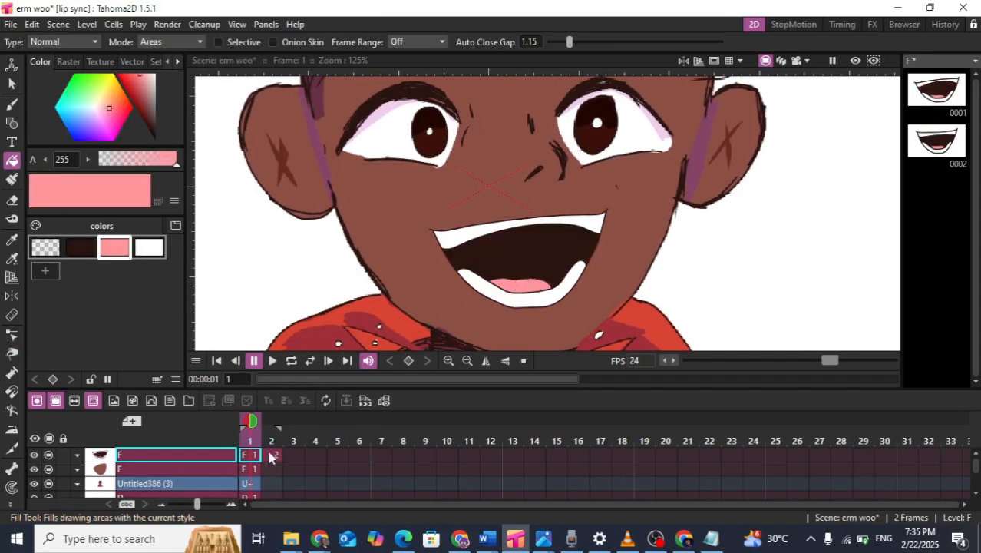
# Examine the frame 2 mouth and compare it with the mouth shape reference chart in the browser
pyautogui.press('.')
pyautogui.scroll(-3, 511, 226)
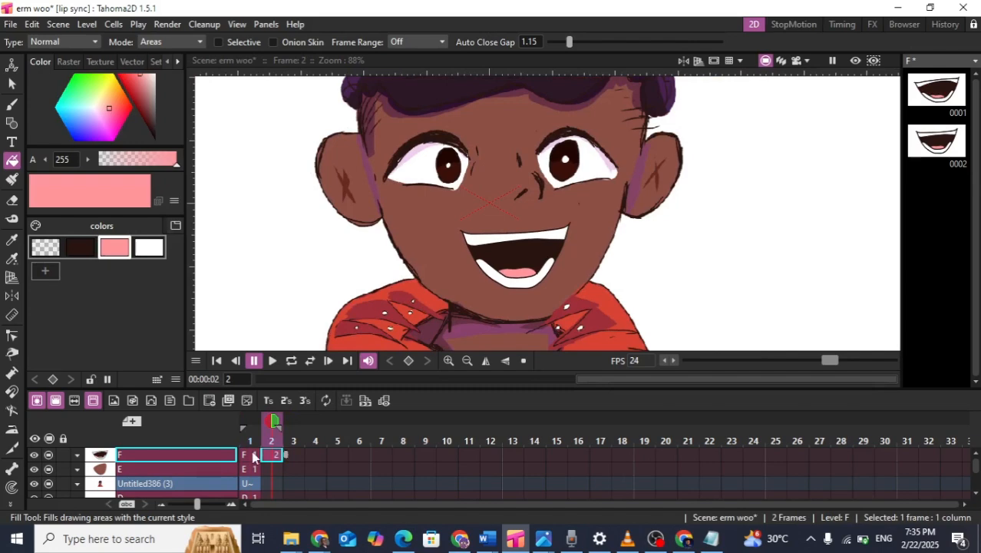
pyautogui.scroll(2, 381, 256)
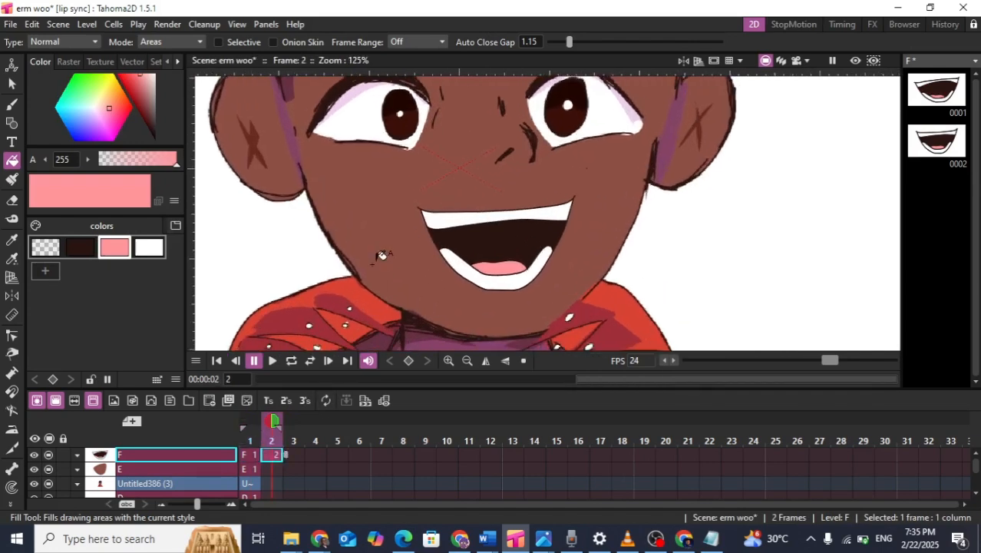
pyautogui.click(461, 538)
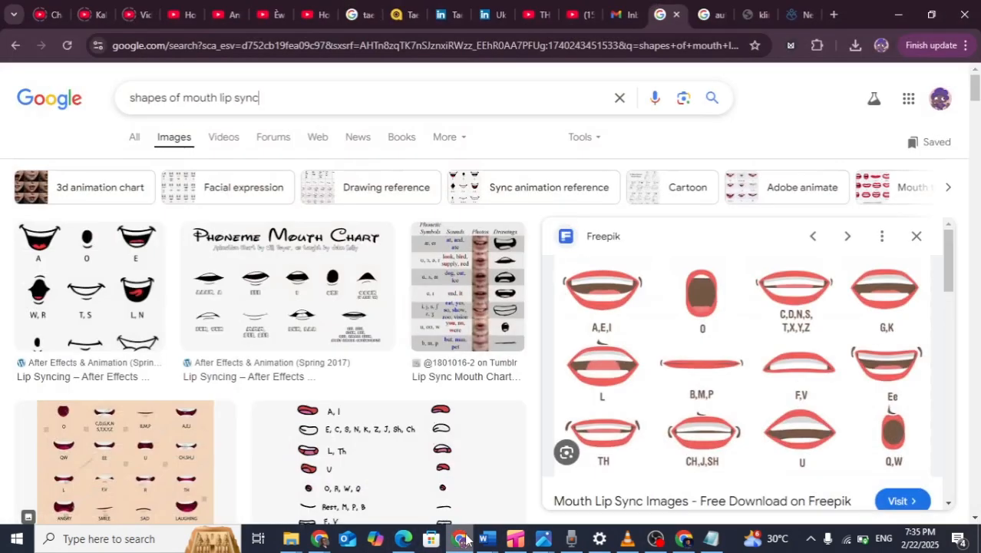
pyautogui.click(897, 14)
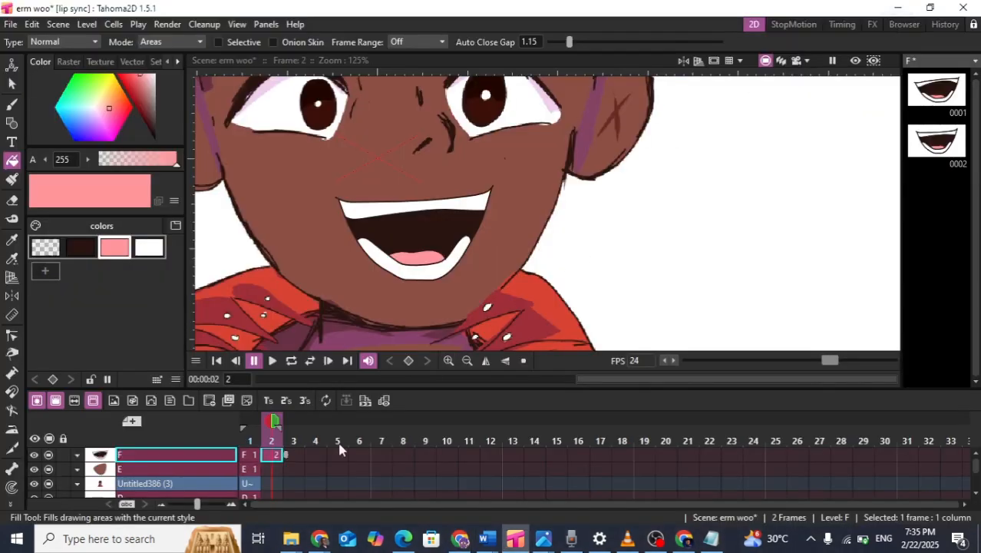
# Create an empty third drawing by pasting a copy of the frame 2 mouth onto frame 3 and deleting its artwork
pyautogui.click(12, 83)
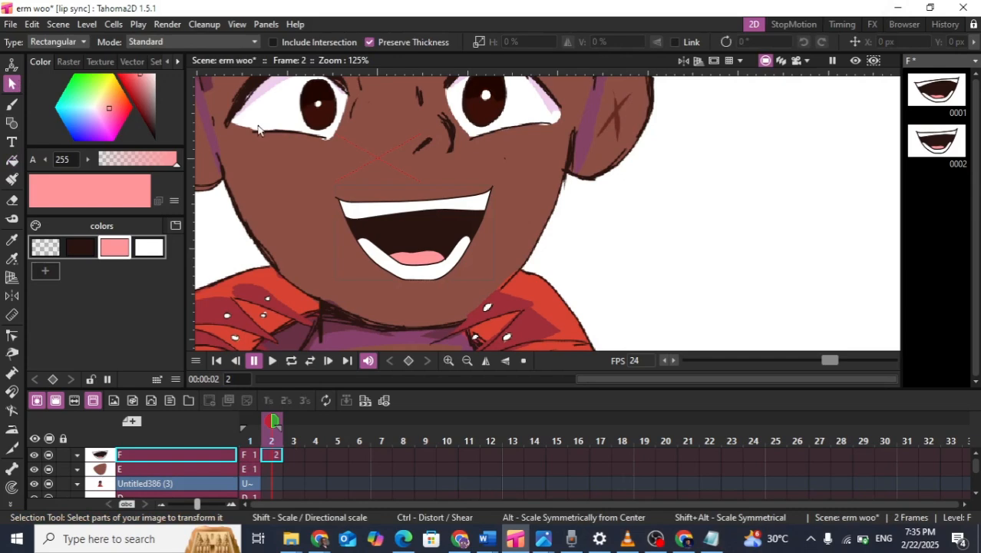
pyautogui.hotkey('ctrl', 'a')
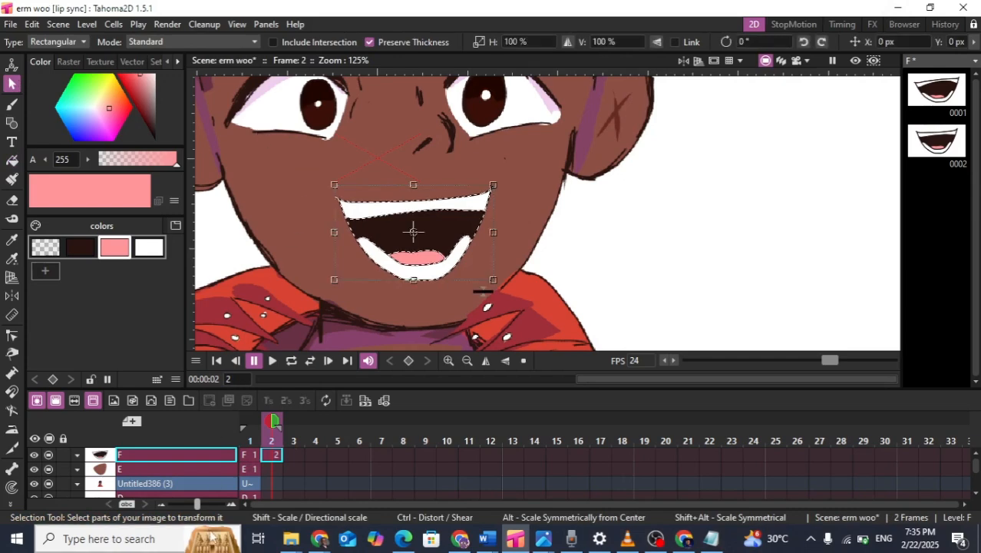
pyautogui.click(293, 454)
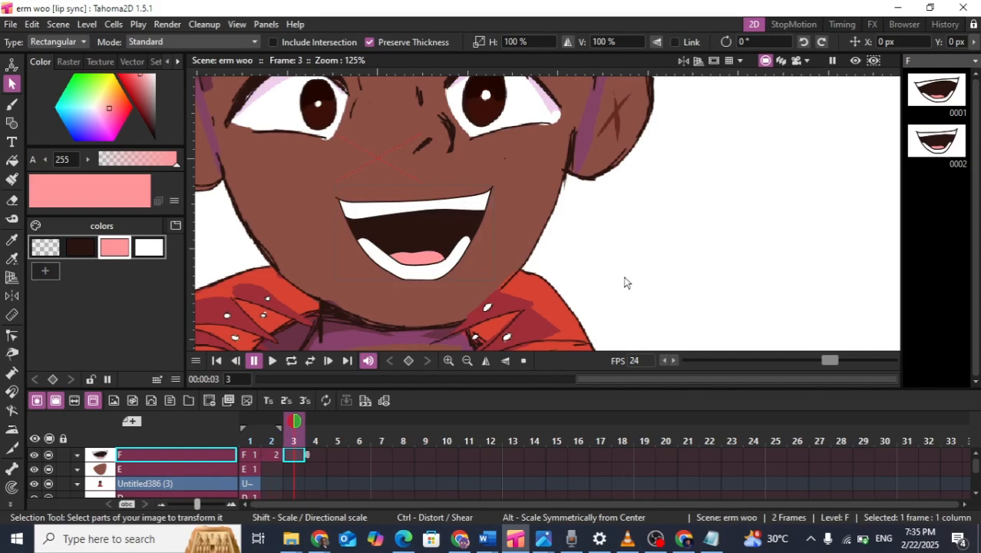
pyautogui.hotkey('ctrl', 'v')
pyautogui.click(603, 196)
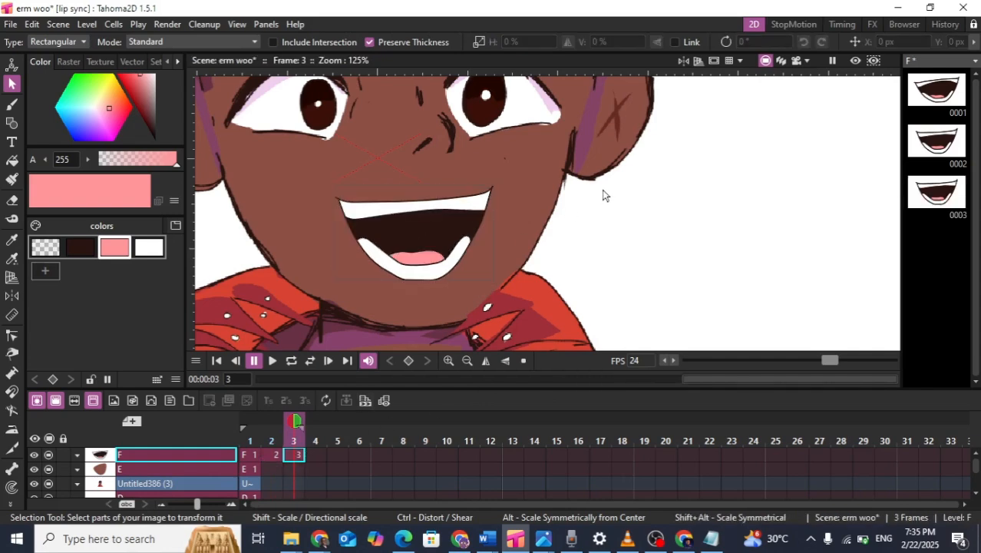
pyautogui.moveTo(327, 169); pyautogui.dragTo(560, 343)
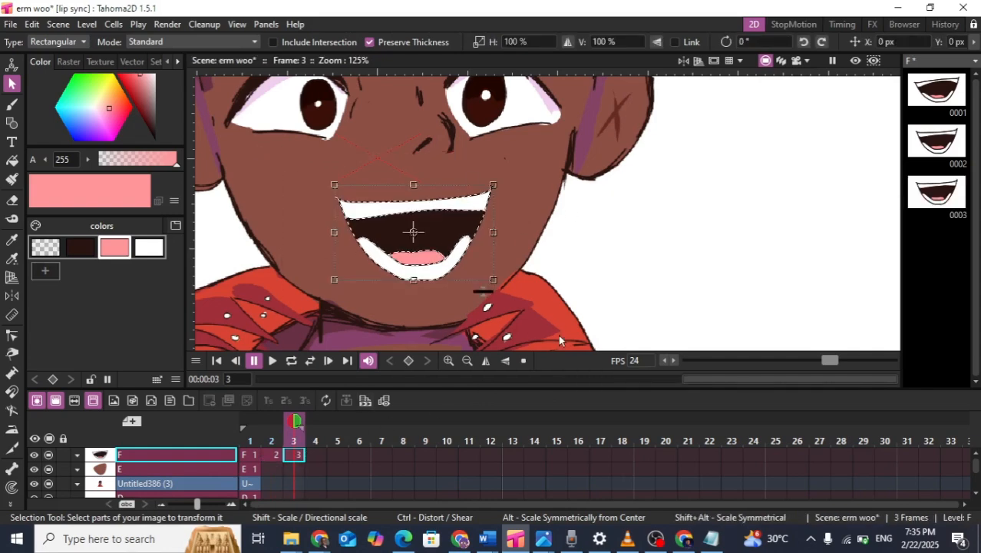
pyautogui.press('Delete')
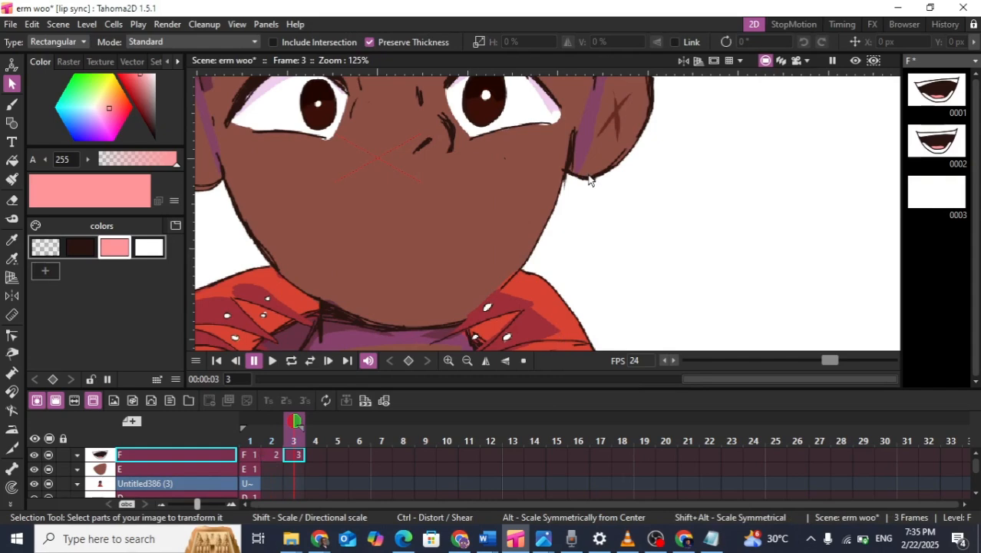
# Review the phoneme slots in the Lip Sync settings and the O mouth shape in the browser's reference chart
pyautogui.hotkey('alt', 'l')
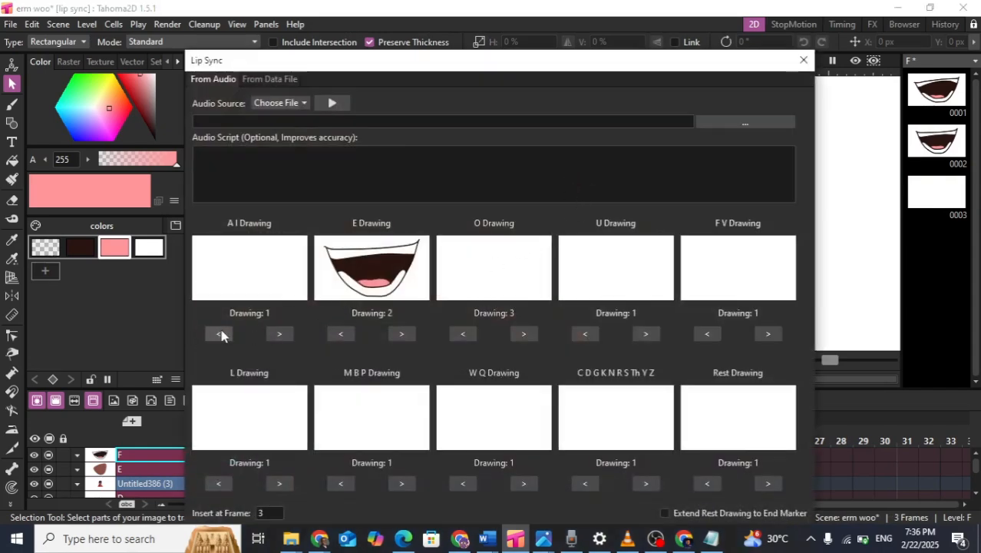
pyautogui.click(269, 335)
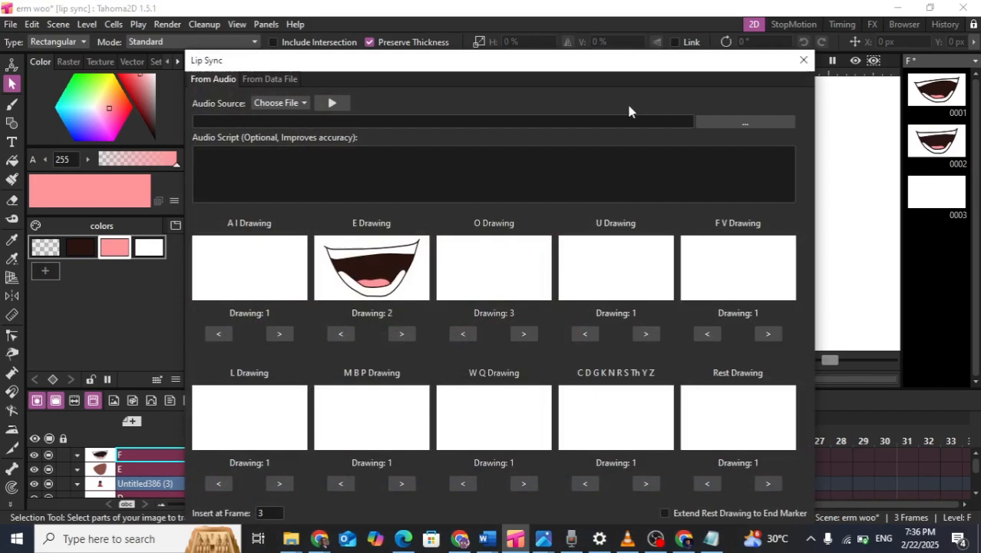
pyautogui.click(799, 68)
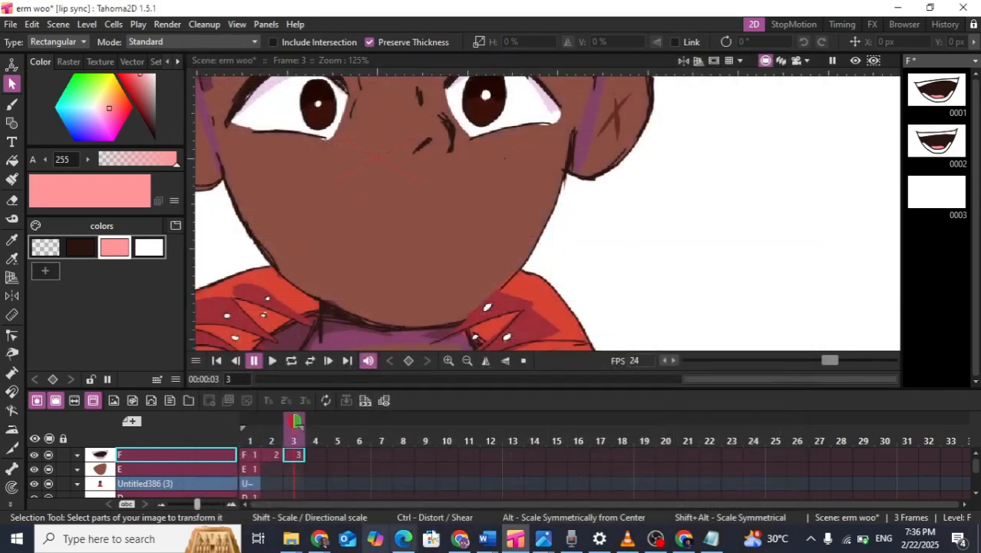
pyautogui.click(461, 538)
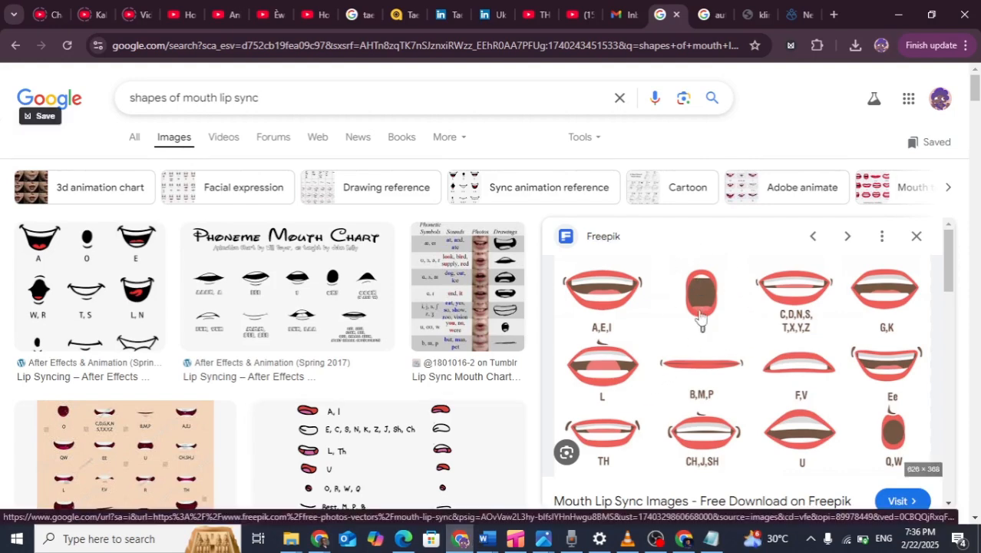
pyautogui.click(513, 538)
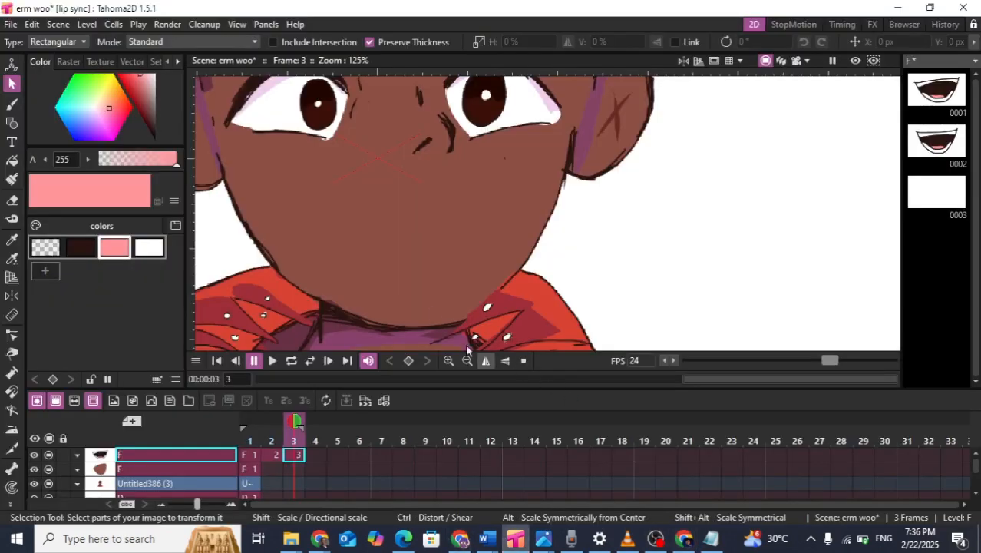
# Draw a tall dark brown ellipse on frame 3 in the mouth area of the face as the O mouth outline
pyautogui.click(11, 123)
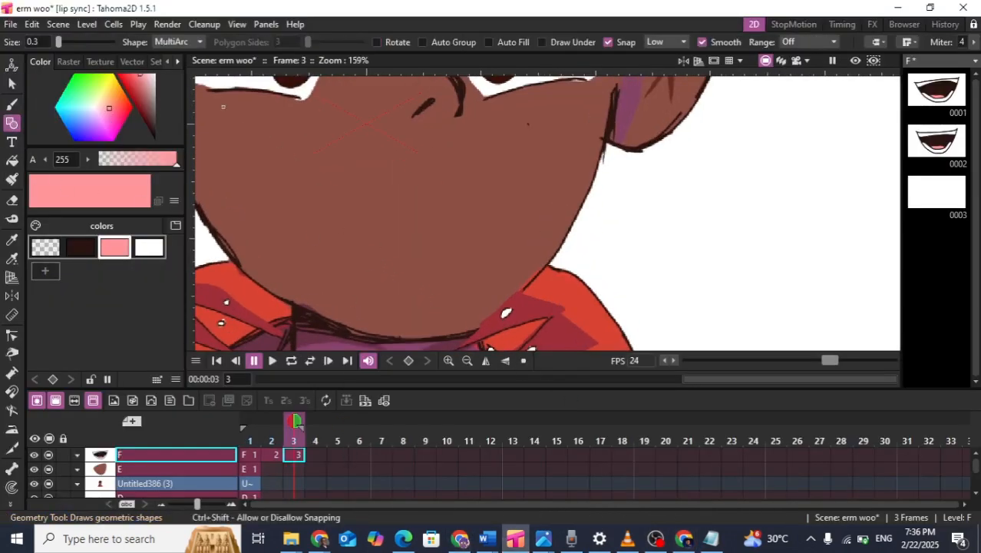
pyautogui.click(171, 42)
pyautogui.click(172, 79)
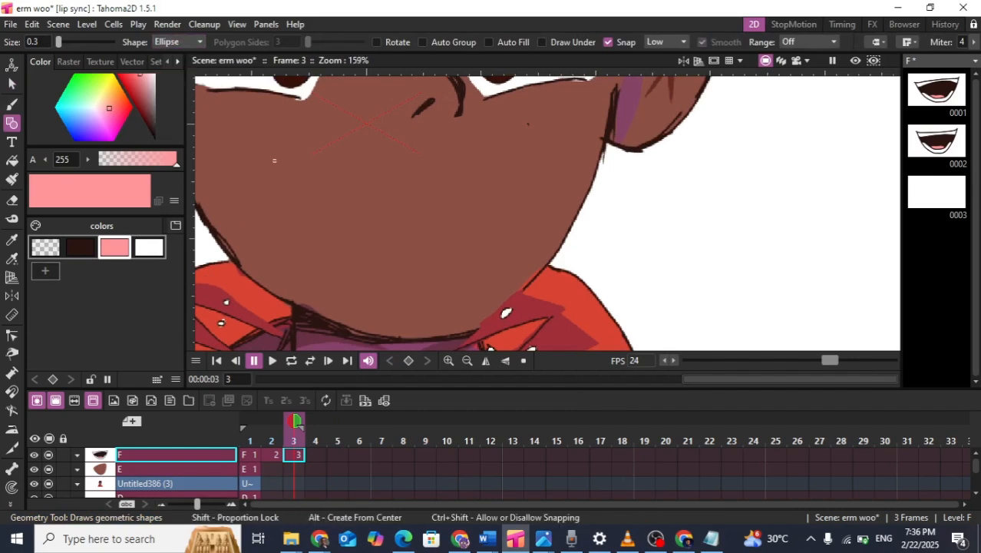
pyautogui.click(79, 246)
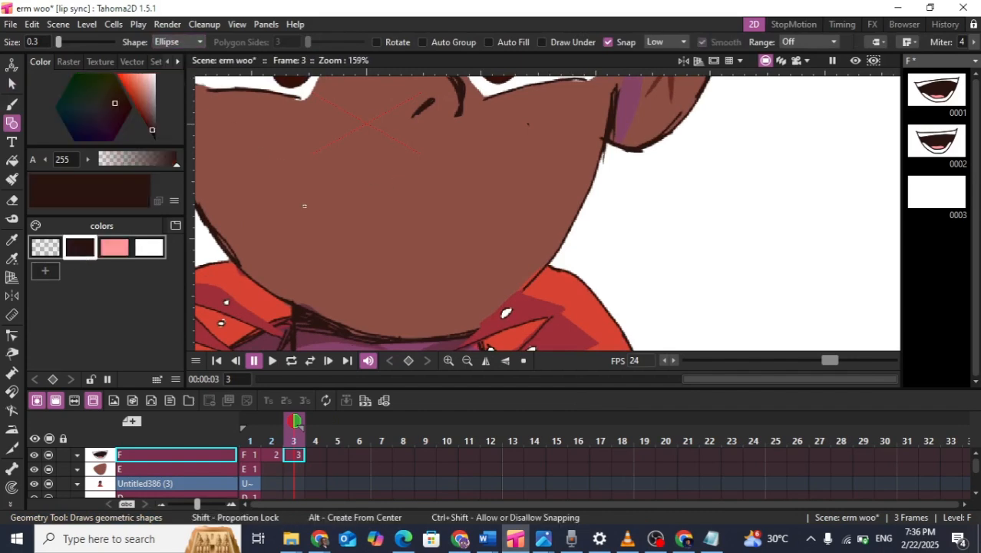
pyautogui.moveTo(426, 222); pyautogui.dragTo(479, 305)
pyautogui.scroll(5, 401, 197)
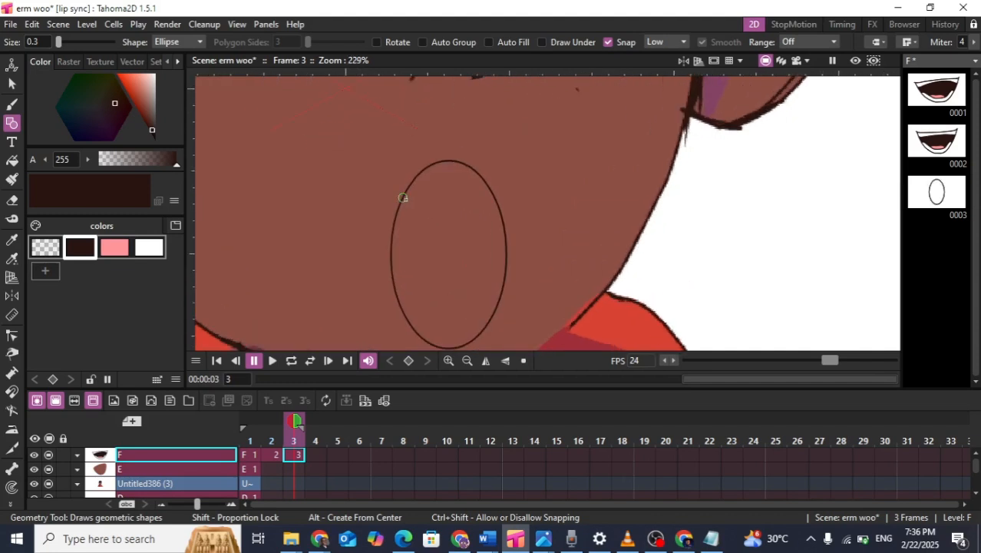
# Draw an arched upper teeth line across the upper part of the ellipse with MultiArc and pinch its crest slightly to the right
pyautogui.click(172, 46)
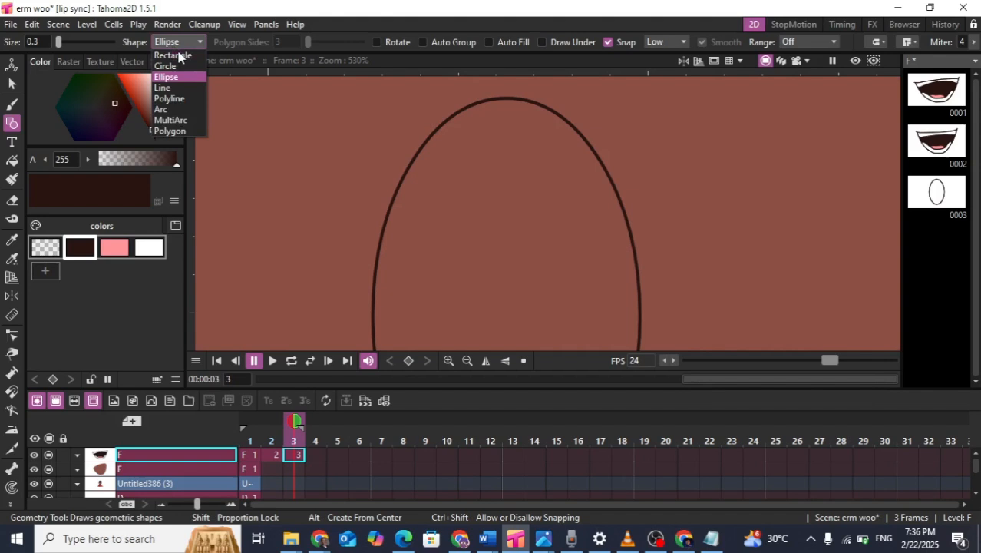
pyautogui.click(181, 117)
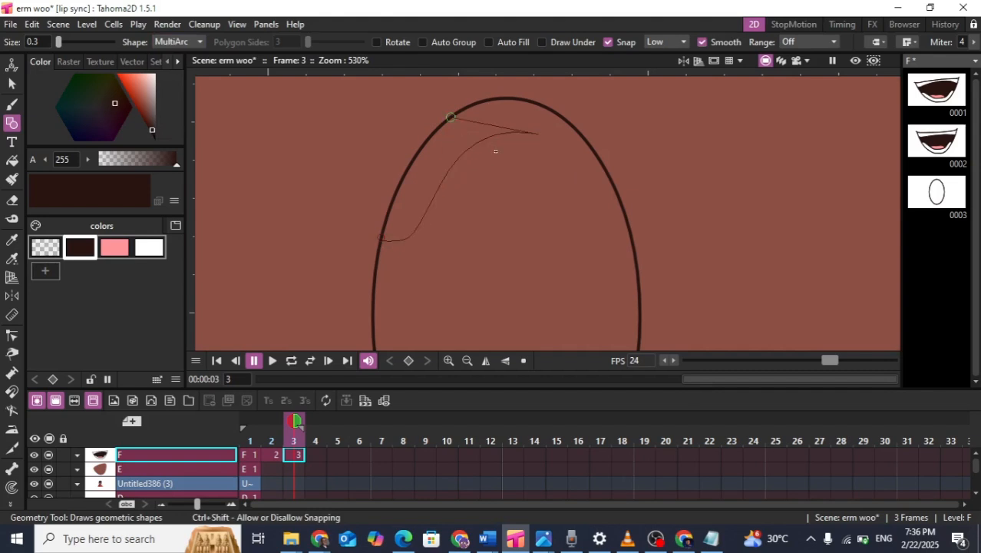
pyautogui.click(622, 231)
pyautogui.doubleClick(601, 230)
pyautogui.scroll(-5, 624, 249)
pyautogui.scroll(4, 587, 232)
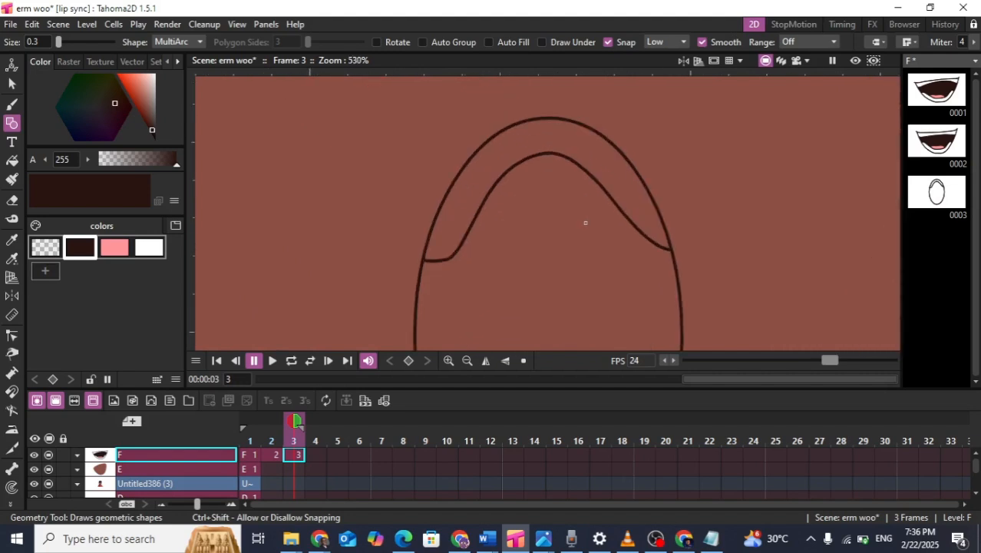
pyautogui.press('m')
pyautogui.moveTo(584, 161); pyautogui.dragTo(596, 159)
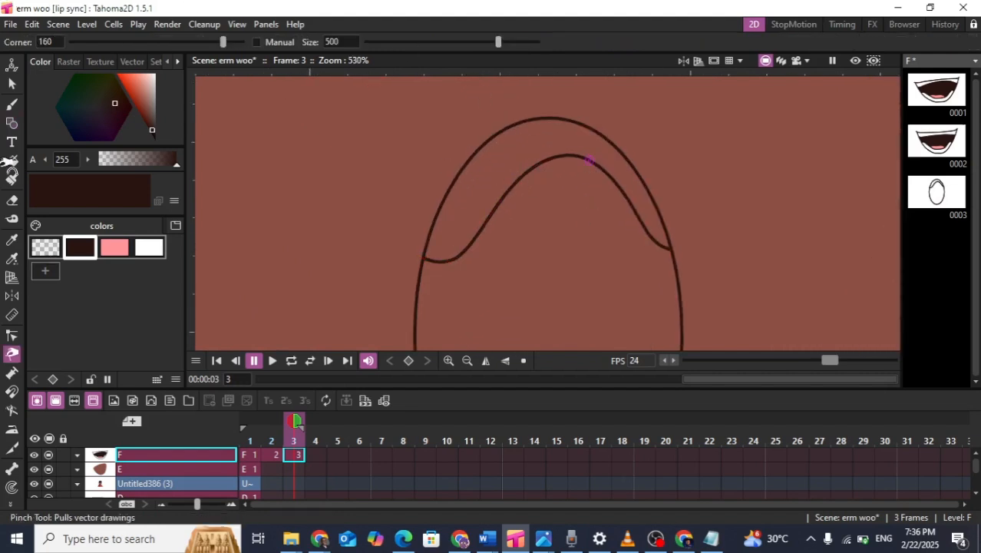
# Draw a wavy tongue line across the lower part of the frame 3 ellipse with the MultiArc shape
pyautogui.scroll(-5, 412, 145)
pyautogui.scroll(3, 537, 149)
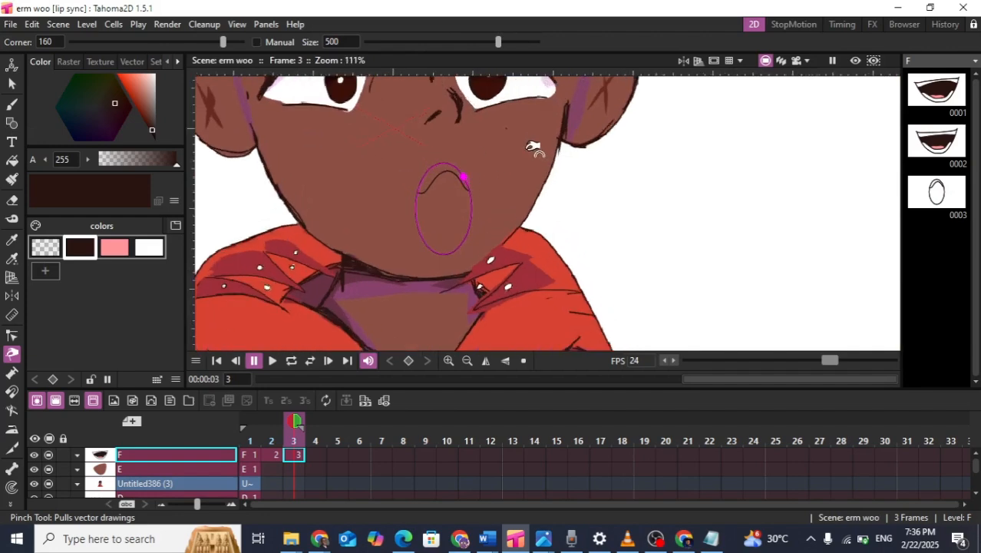
pyautogui.click(12, 123)
pyautogui.click(12, 123)
pyautogui.scroll(4, 434, 253)
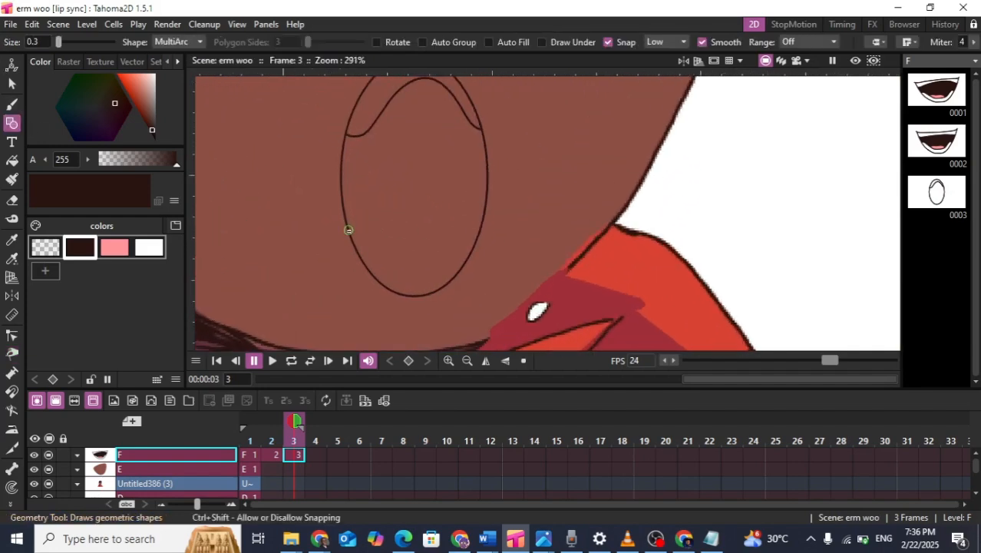
pyautogui.click(349, 232)
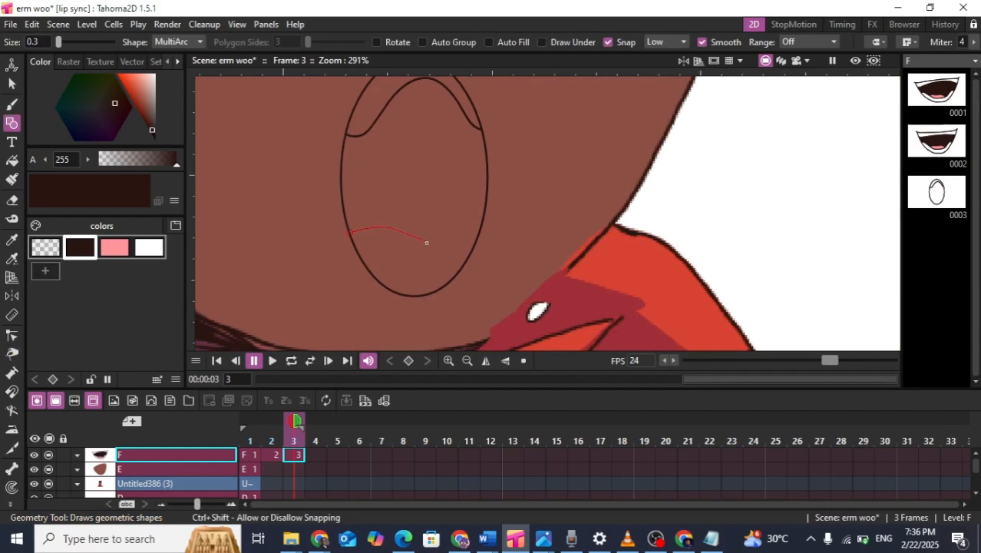
pyautogui.doubleClick(461, 222)
# Fill the frame 3 mouth interior with dark brown, the tongue with pink and the upper teeth with white
pyautogui.click(13, 160)
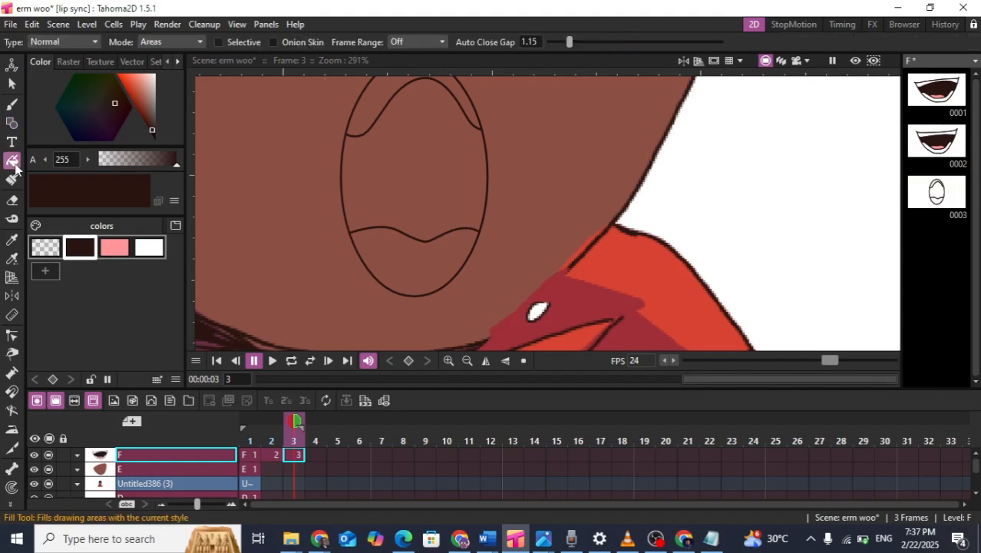
pyautogui.click(416, 167)
pyautogui.click(121, 250)
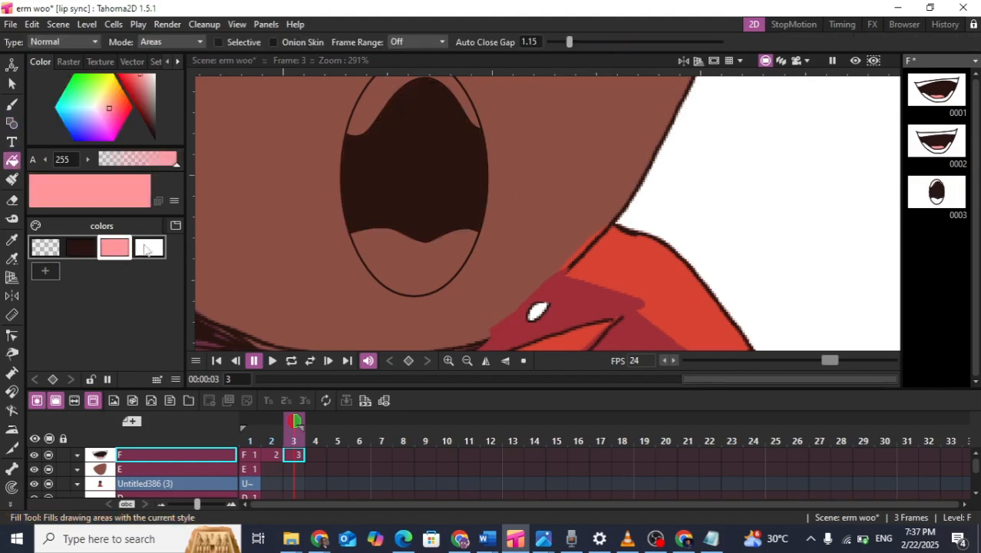
pyautogui.click(398, 248)
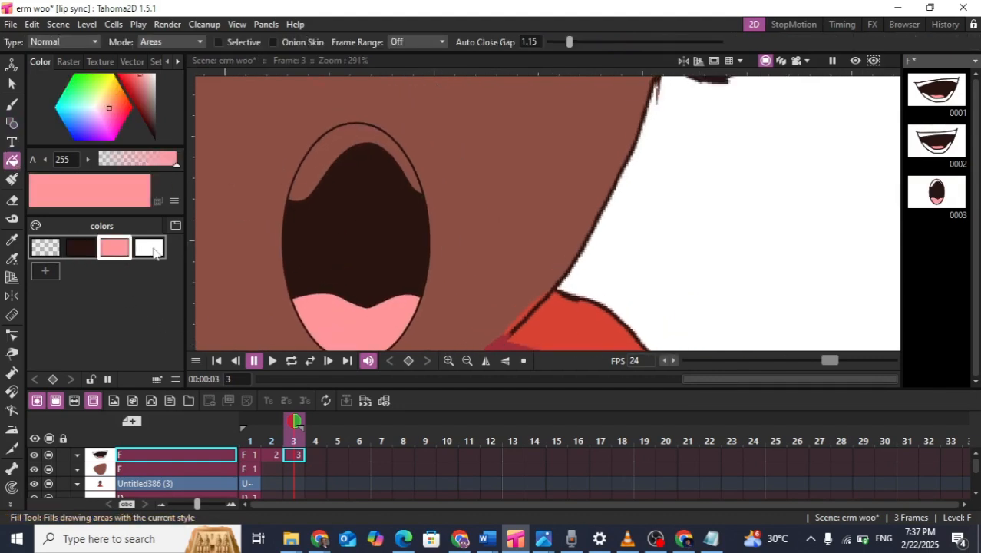
pyautogui.click(149, 248)
pyautogui.click(323, 172)
pyautogui.scroll(-8, 323, 177)
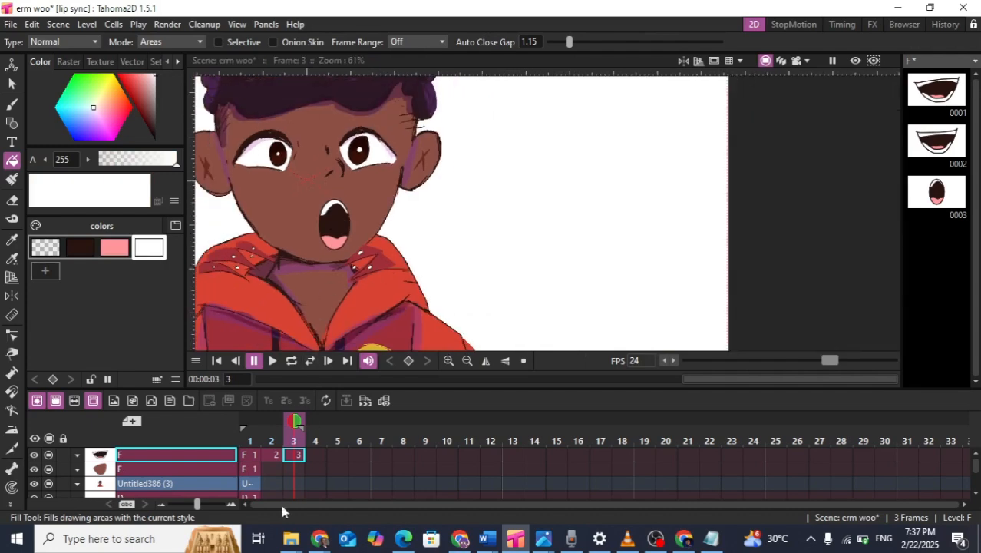
# Check the phoneme slots in the Lip Sync dialog and the U mouth shape in the browser's reference chart
pyautogui.click(262, 453)
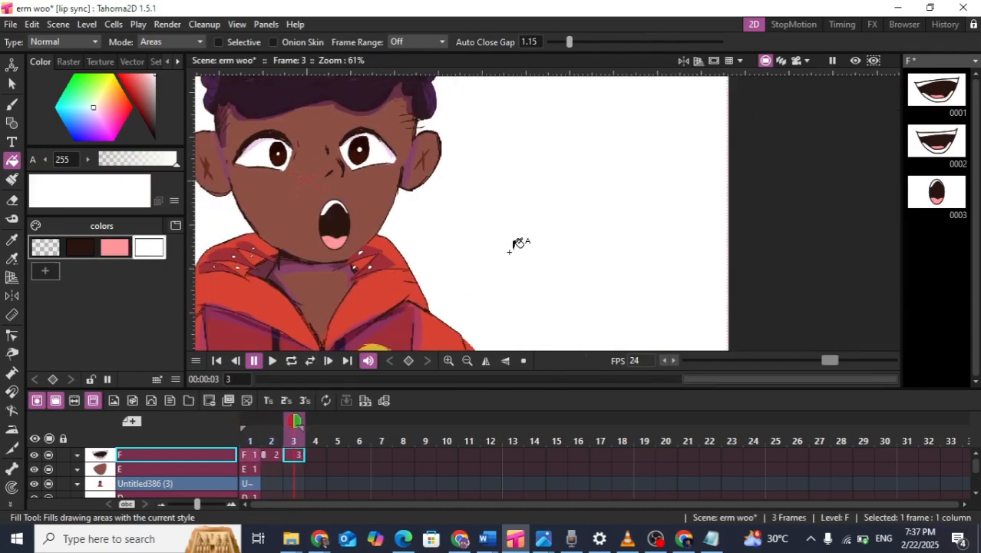
pyautogui.hotkey('alt', 'l')
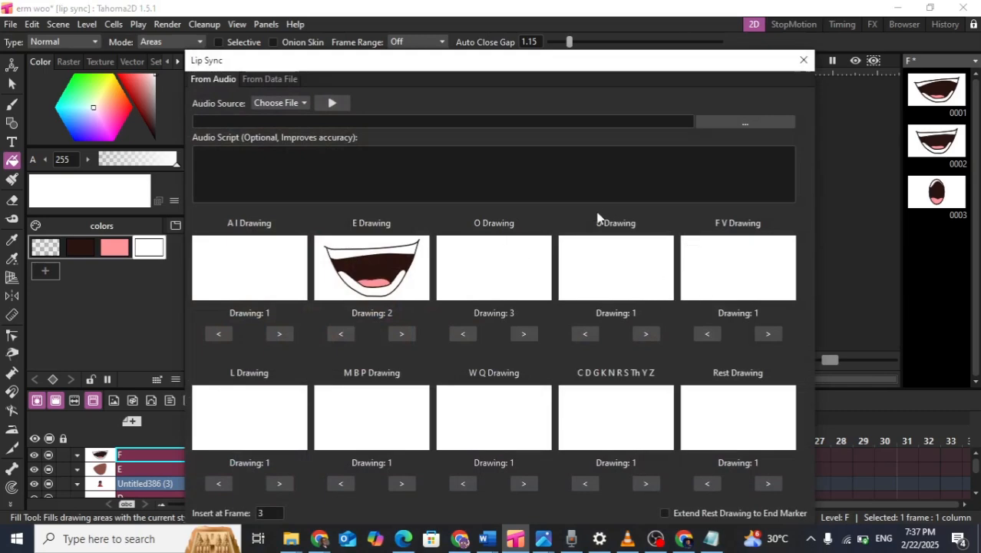
pyautogui.click(804, 60)
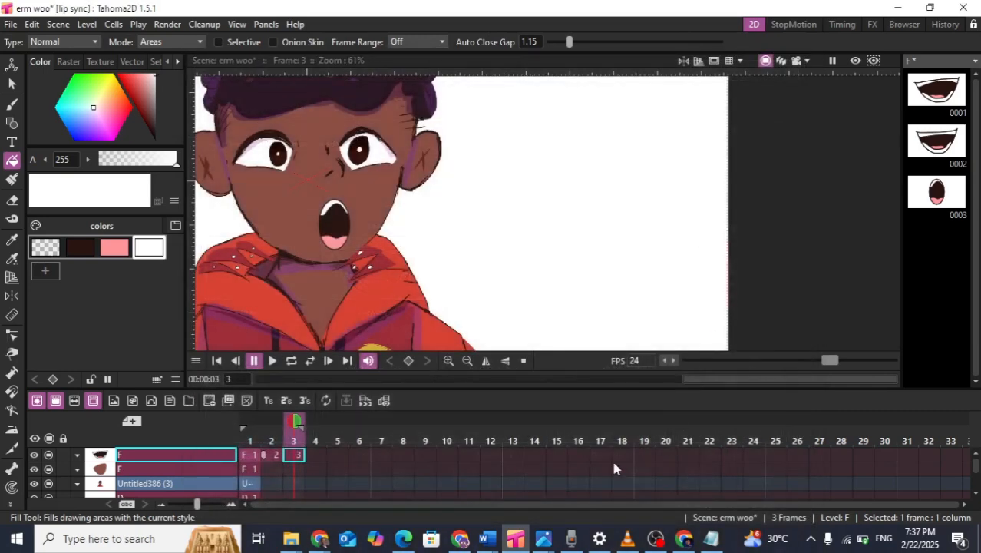
pyautogui.click(460, 539)
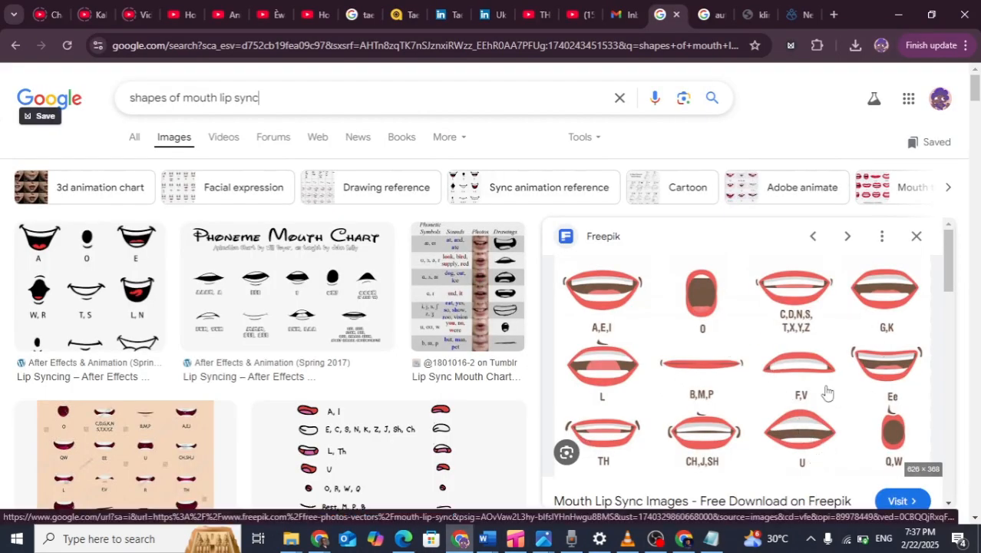
pyautogui.click(903, 17)
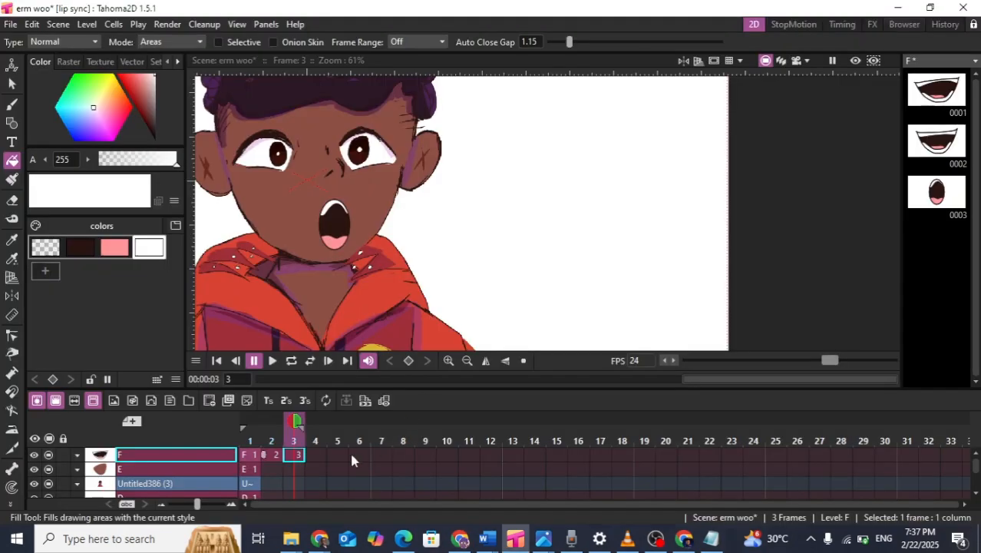
# Copy the O mouth from frame 3 and paste it into frame 4 of level F as a new drawing
pyautogui.click(274, 454)
pyautogui.scroll(2, 329, 169)
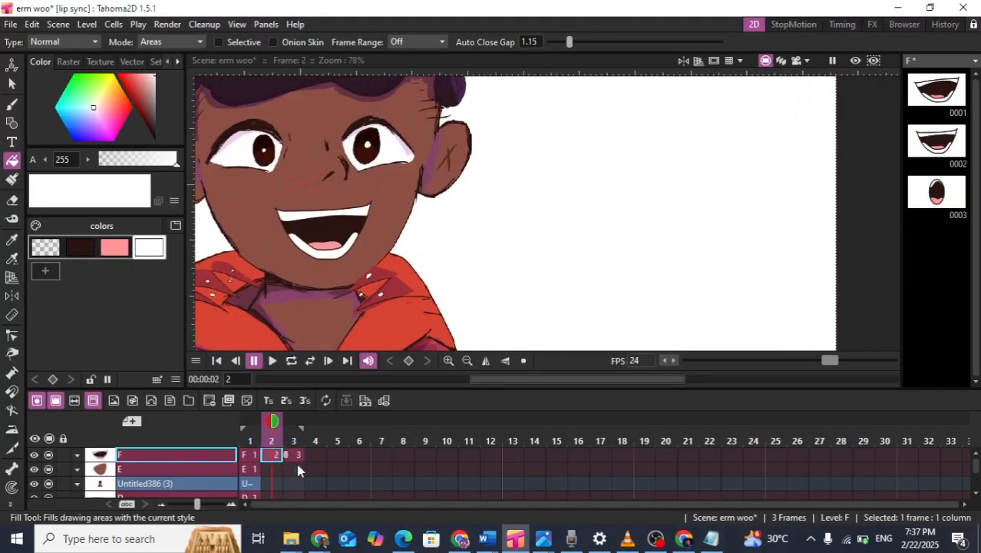
pyautogui.click(296, 459)
pyautogui.scroll(1, 337, 331)
pyautogui.click(11, 83)
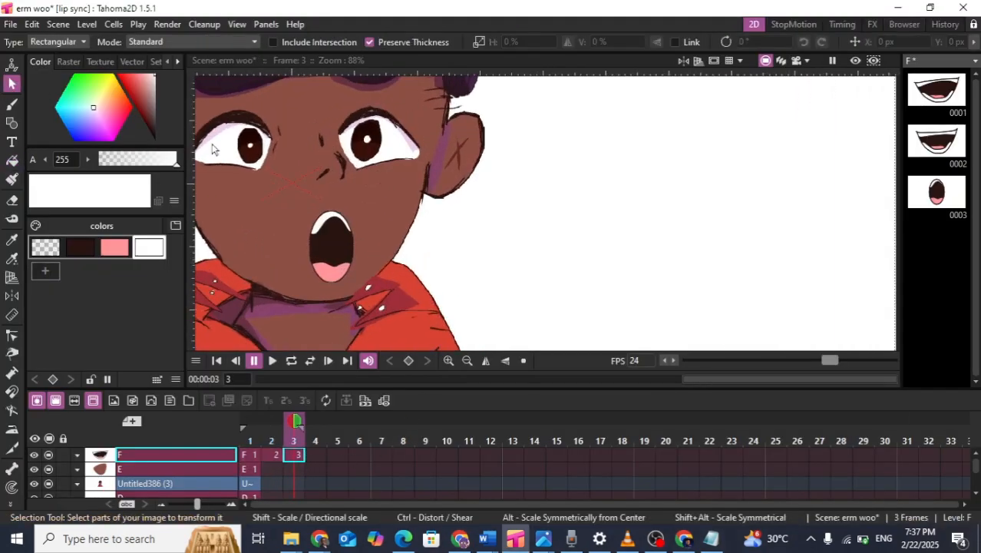
pyautogui.moveTo(230, 184); pyautogui.dragTo(368, 302)
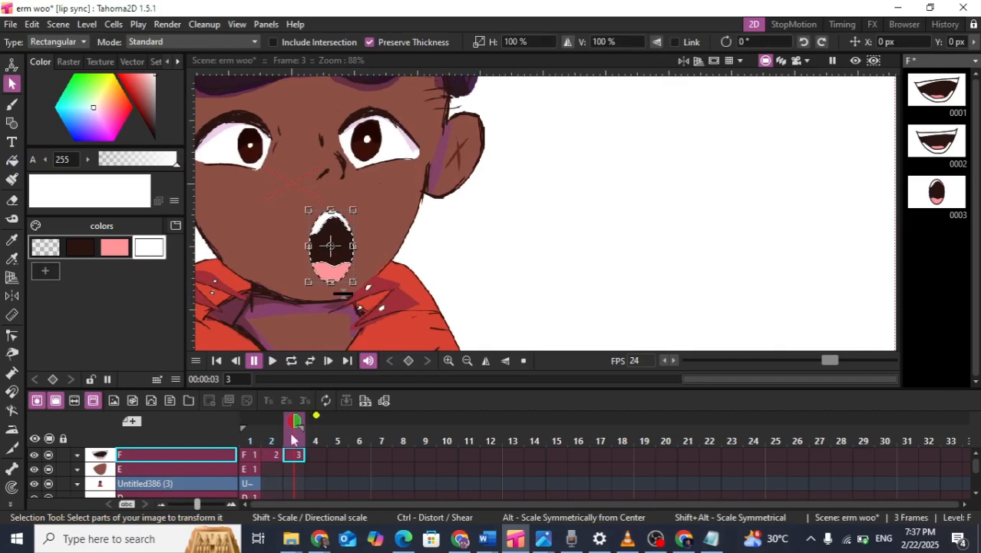
pyautogui.click(315, 455)
pyautogui.hotkey('ctrl', 'v')
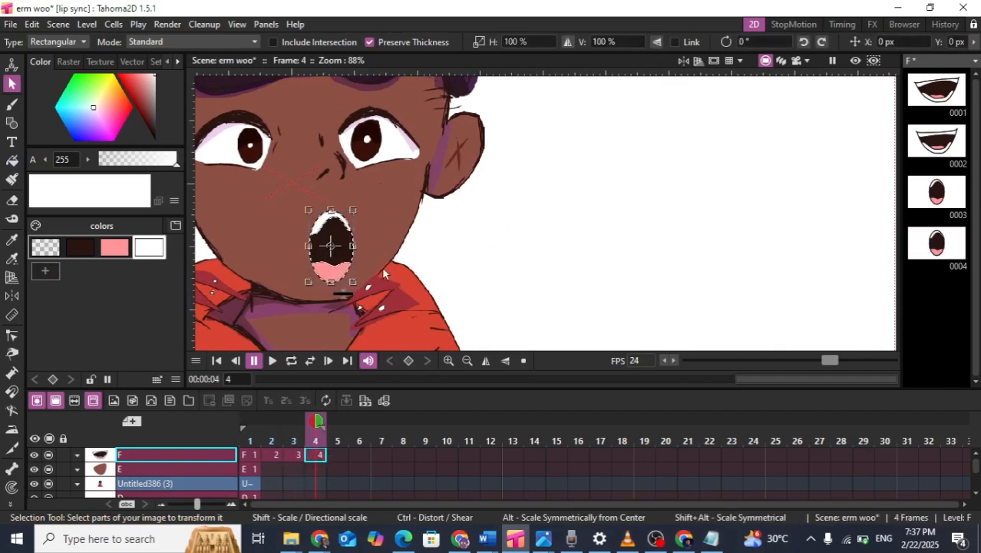
# Stretch the frame 4 mouth horizontally to about 184% and flatten it vertically to about 81% to form a wide oval
pyautogui.scroll(2, 321, 245)
pyautogui.moveTo(289, 236); pyautogui.dragTo(236, 236)
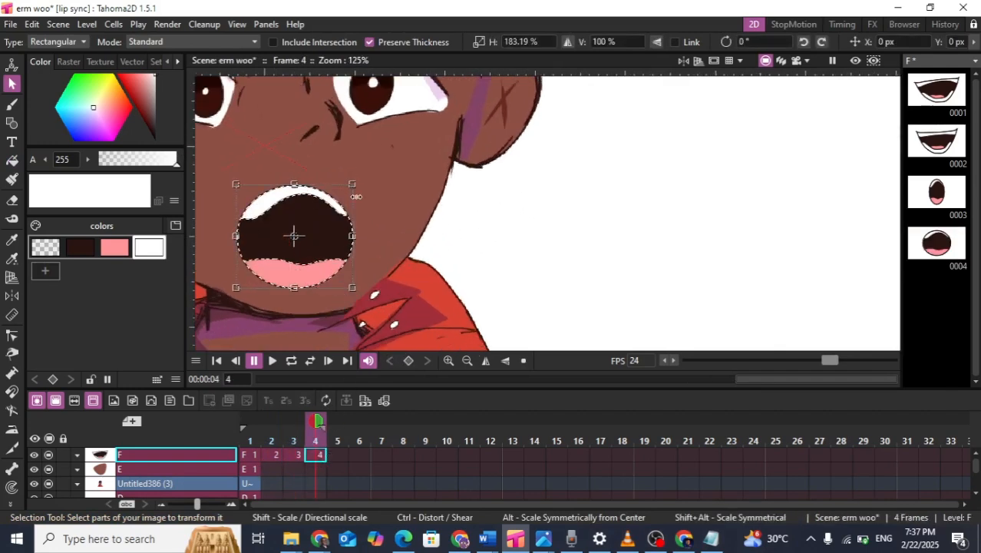
pyautogui.moveTo(296, 184); pyautogui.dragTo(296, 203)
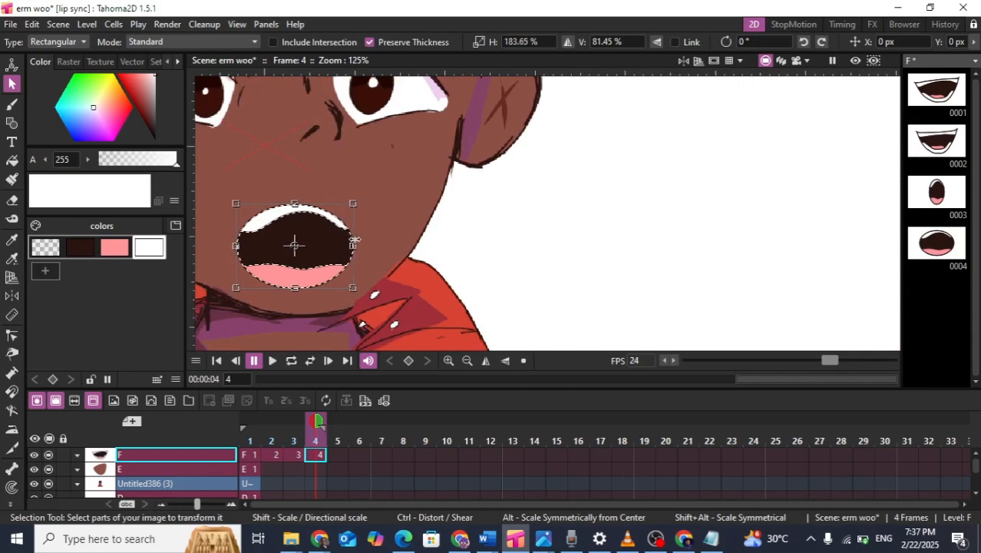
pyautogui.moveTo(353, 246); pyautogui.dragTo(358, 245)
pyautogui.moveTo(235, 248)
pyautogui.mouseDown()
pyautogui.moveTo(218, 247)
pyautogui.moveTo(238, 247)
pyautogui.mouseUp()
pyautogui.click(336, 165)
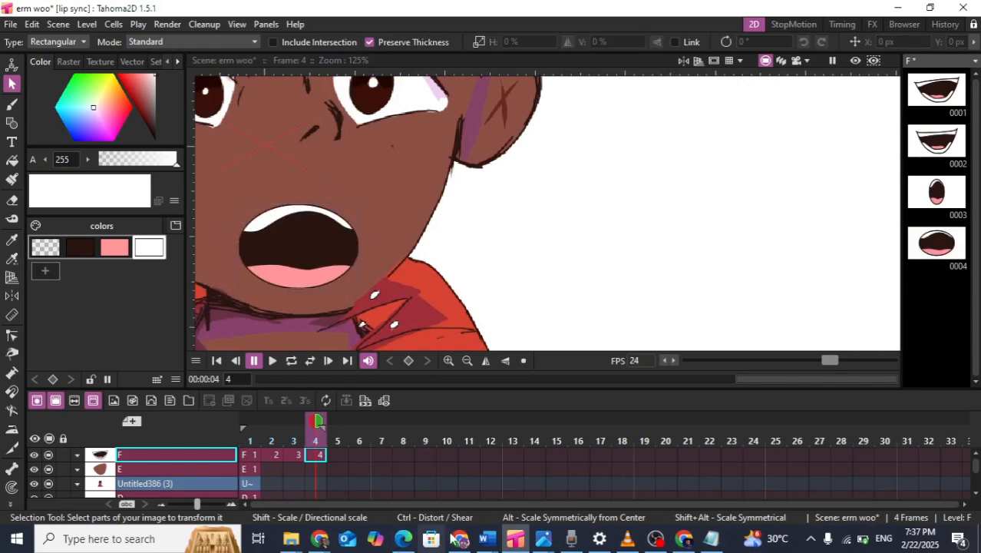
# Save the scene and delete the tongue line from the frame 4 mouth
pyautogui.click(457, 539)
pyautogui.click(457, 539)
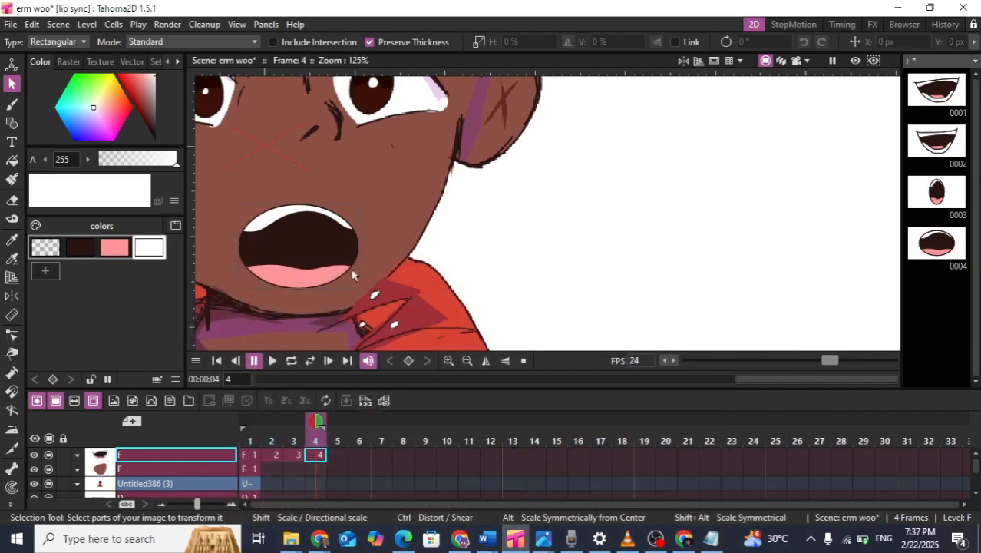
pyautogui.click(334, 272)
pyautogui.hotkey('ctrl', 's')
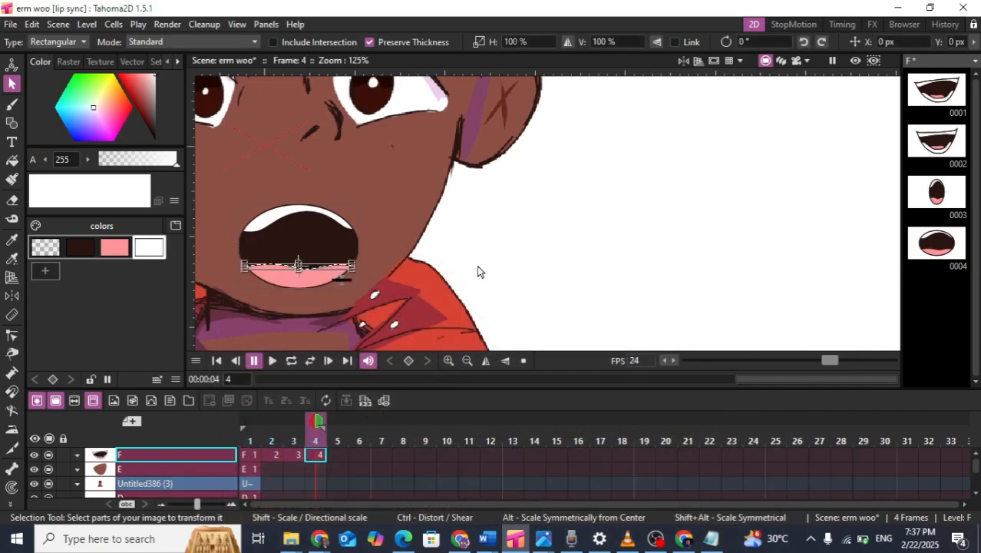
pyautogui.scroll(5, 375, 246)
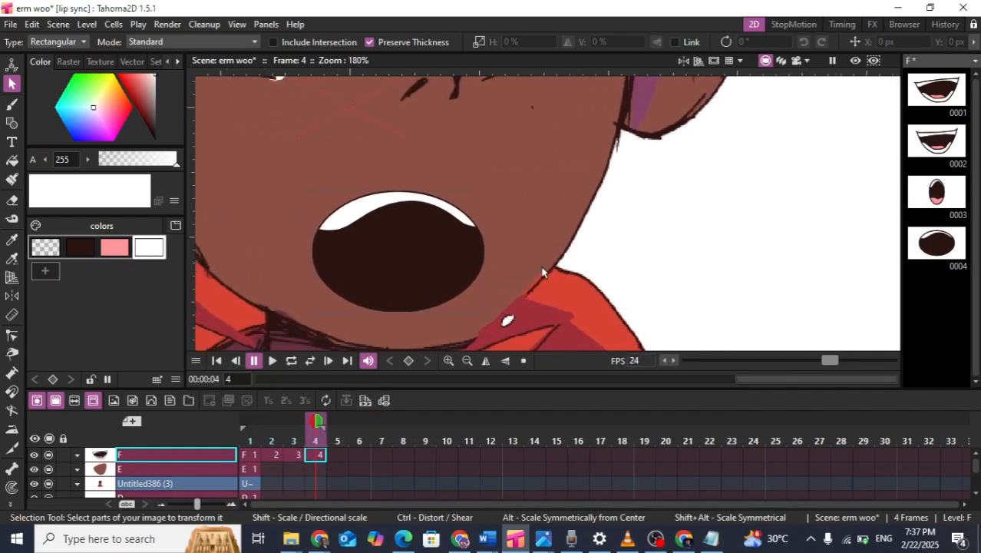
# Pinch the crest of the upper teeth line in frame 4 slightly downward to thicken the teeth
pyautogui.press('m')
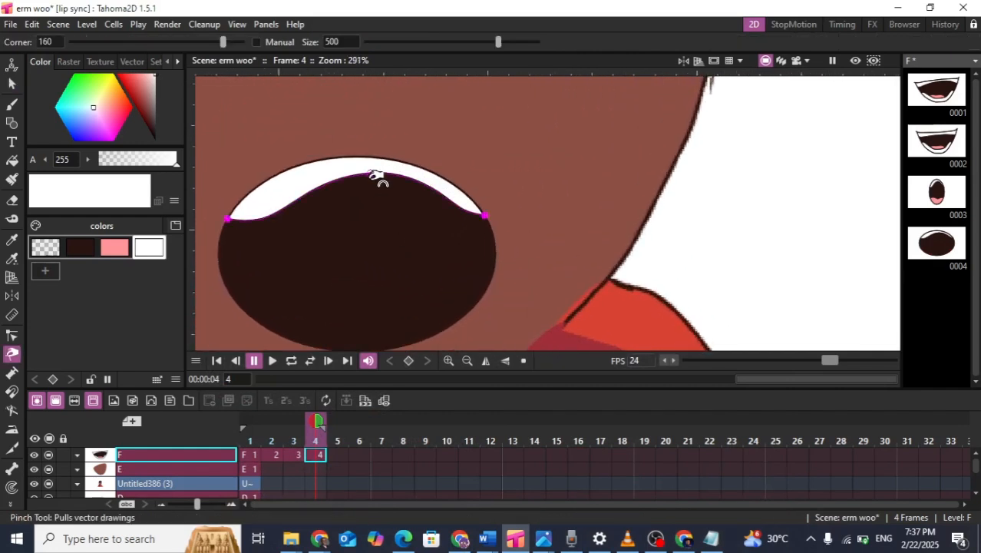
pyautogui.moveTo(376, 176)
pyautogui.mouseDown()
pyautogui.moveTo(352, 201)
pyautogui.moveTo(368, 214)
pyautogui.moveTo(353, 202)
pyautogui.moveTo(365, 190)
pyautogui.mouseUp()
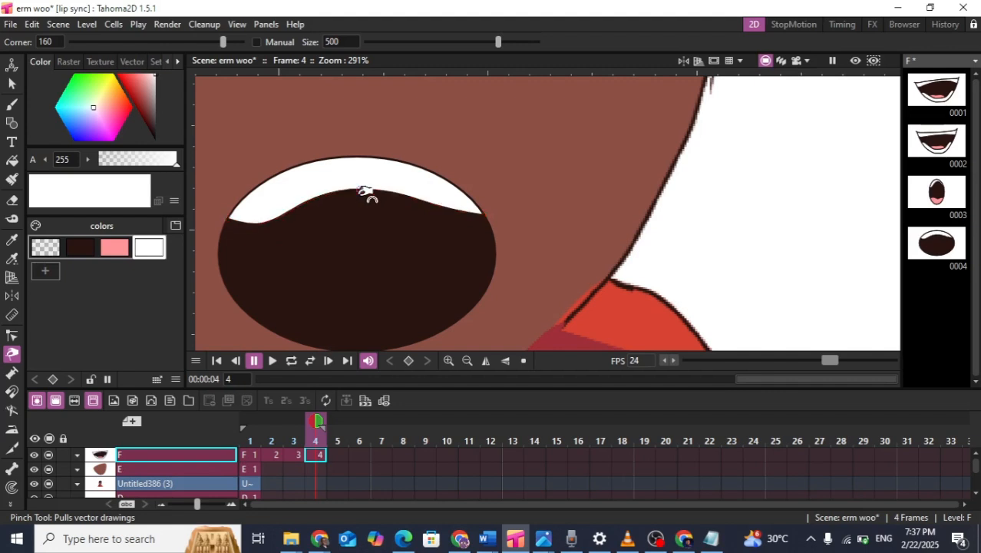
pyautogui.click(12, 105)
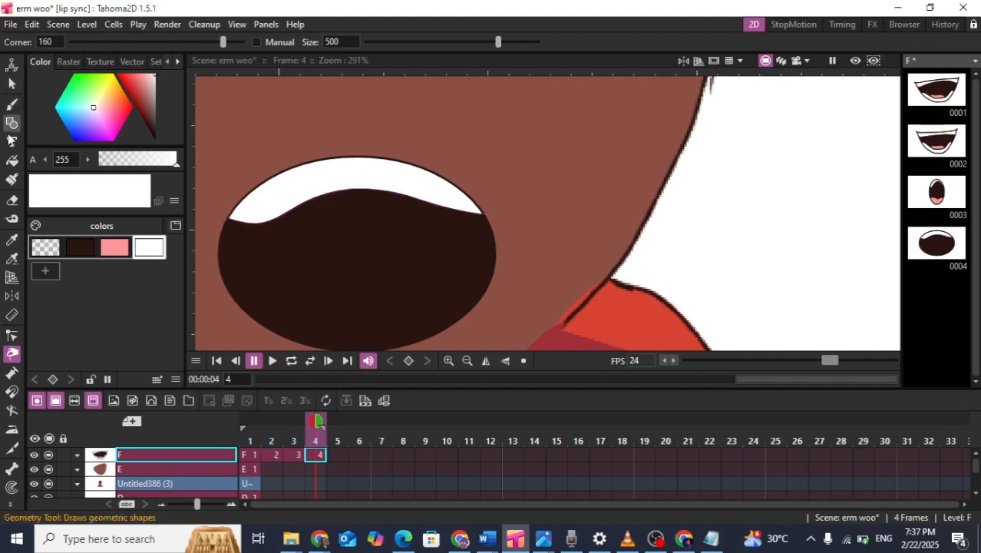
# Draw a wavy lower teeth line across the lower part of the frame 4 oval with the MultiArc shape
pyautogui.click(12, 123)
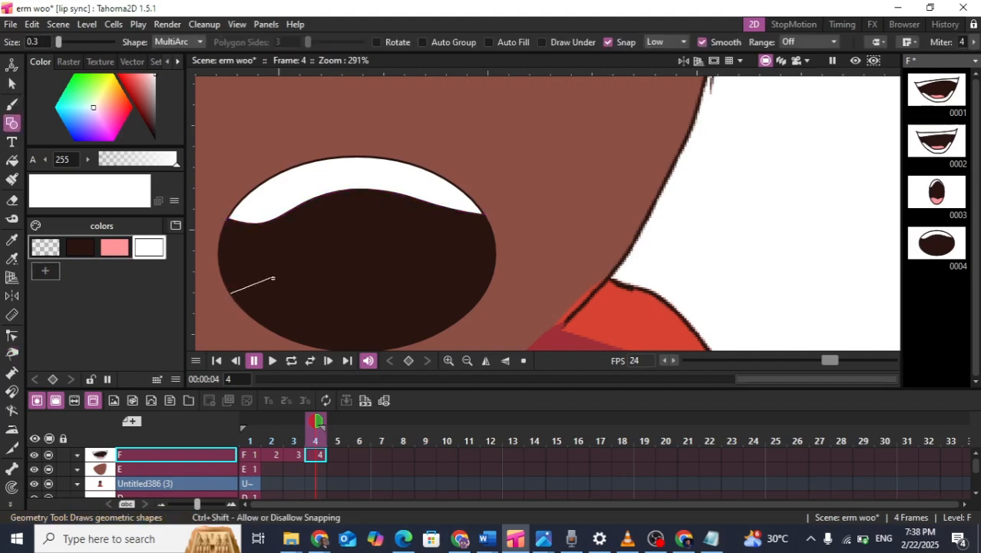
pyautogui.click(273, 278)
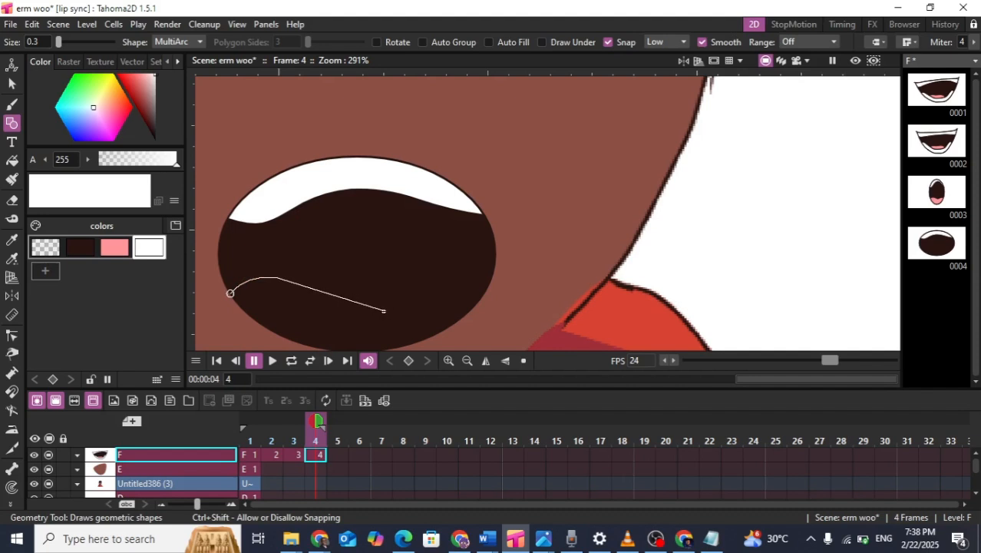
pyautogui.click(388, 308)
pyautogui.click(326, 318)
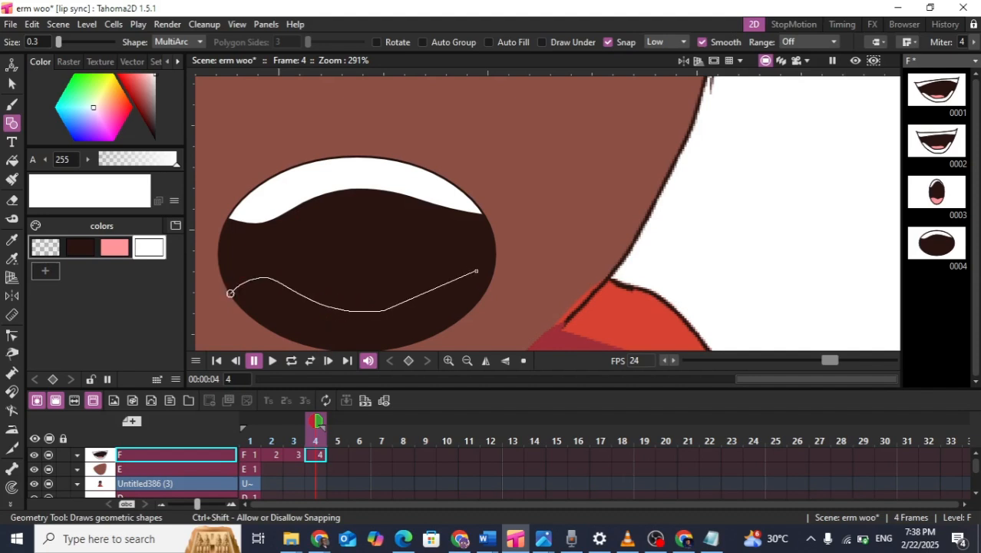
pyautogui.click(477, 271)
pyautogui.click(471, 274)
pyautogui.click(491, 275)
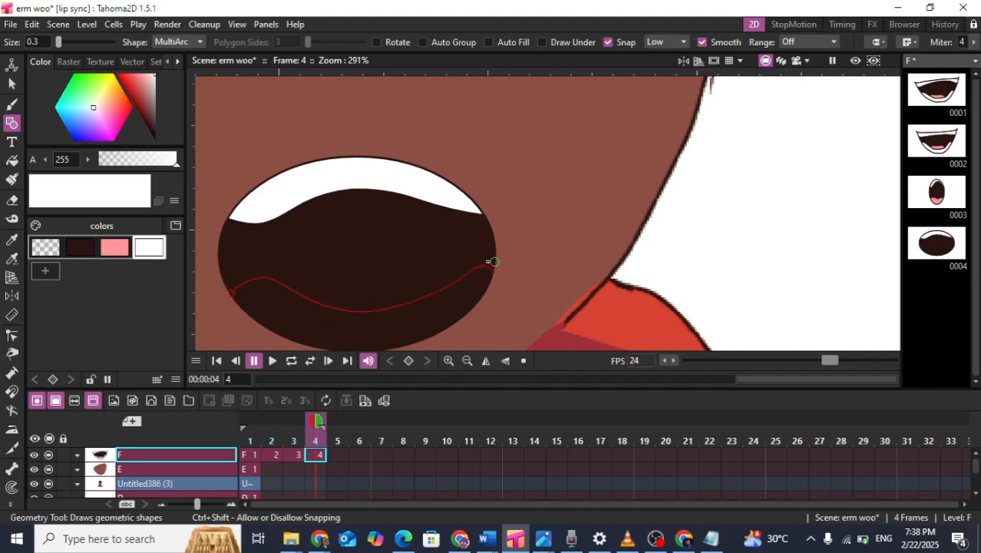
pyautogui.doubleClick(489, 259)
# Fill the area below the new line in the frame 4 mouth with white as the lower teeth
pyautogui.click(11, 159)
pyautogui.click(270, 294)
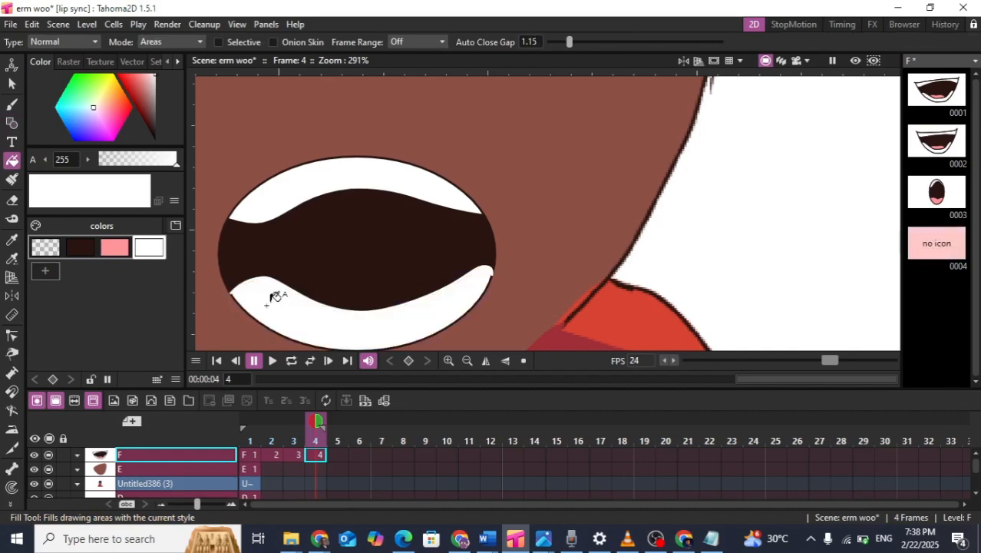
pyautogui.scroll(-5, 368, 227)
pyautogui.scroll(-2, 368, 226)
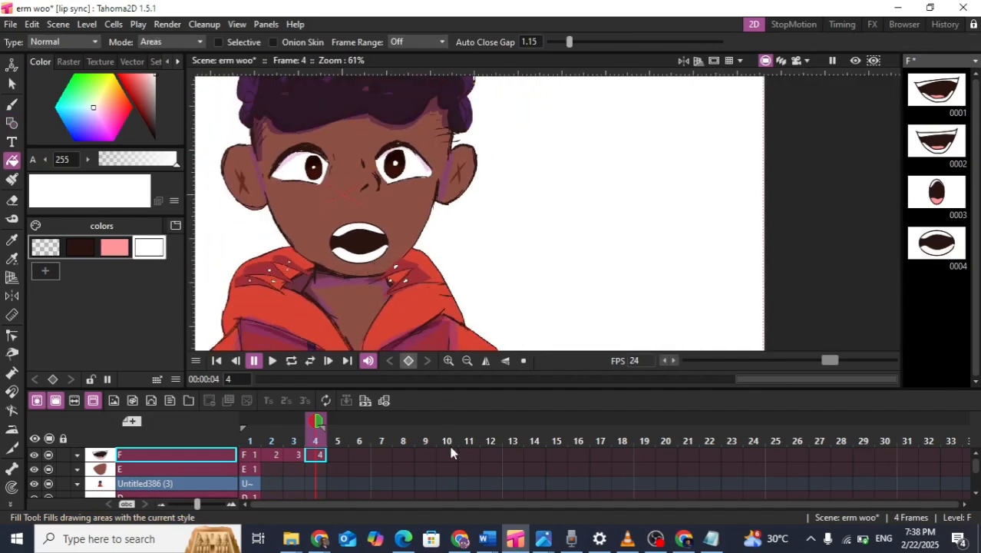
# Compare the mouth with the reference chart and recolor its lower teeth line dark brown
pyautogui.click(462, 540)
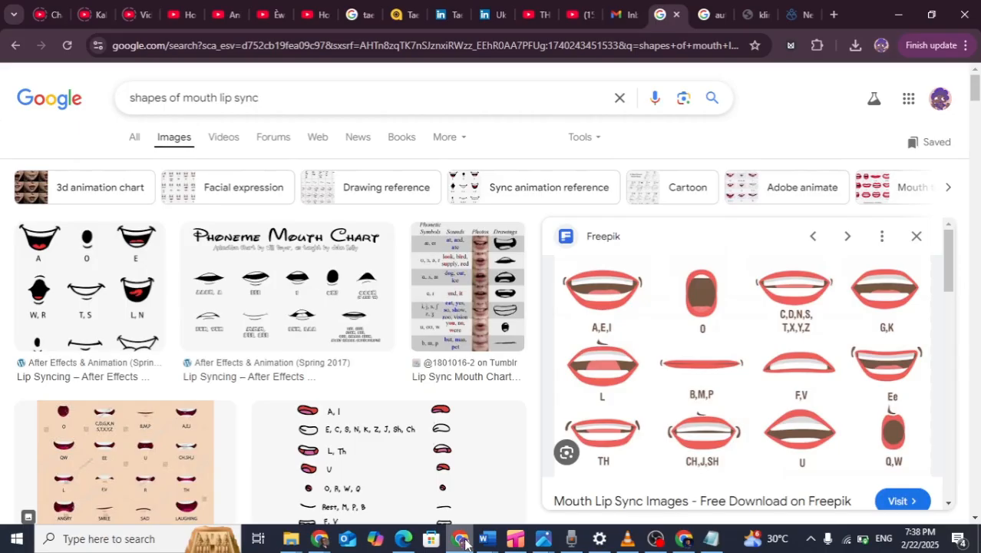
pyautogui.click(466, 542)
pyautogui.scroll(9, 315, 236)
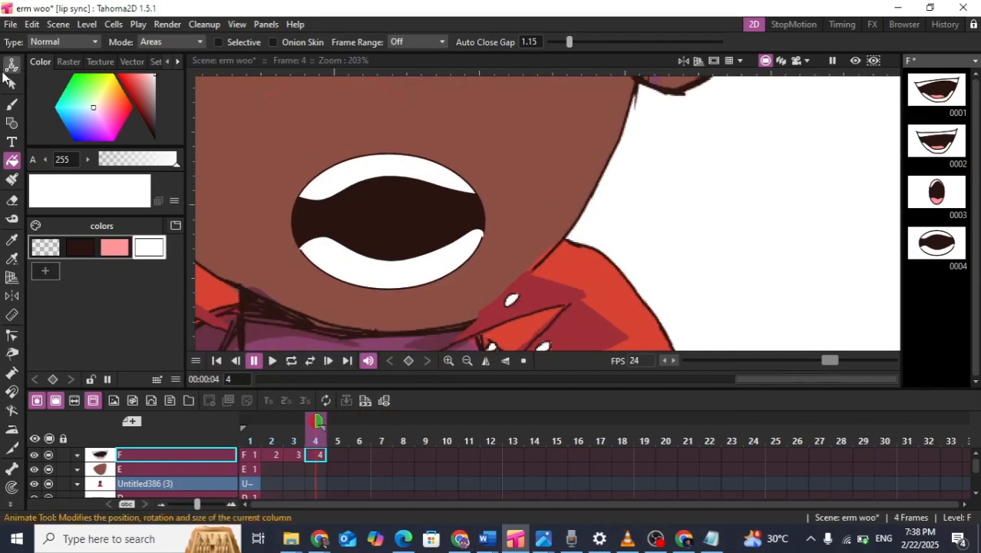
pyautogui.click(11, 83)
pyautogui.moveTo(298, 229); pyautogui.dragTo(482, 261)
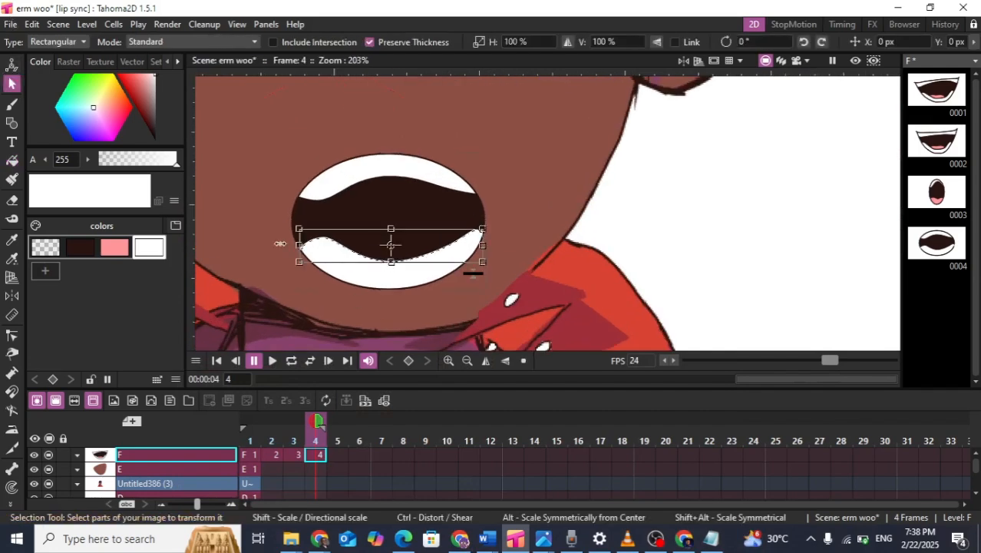
pyautogui.click(81, 247)
# Review the mouth drawings on frames 1 to 4, then check the Lip Sync phoneme slots and the reference chart for the next shape
pyautogui.click(255, 455)
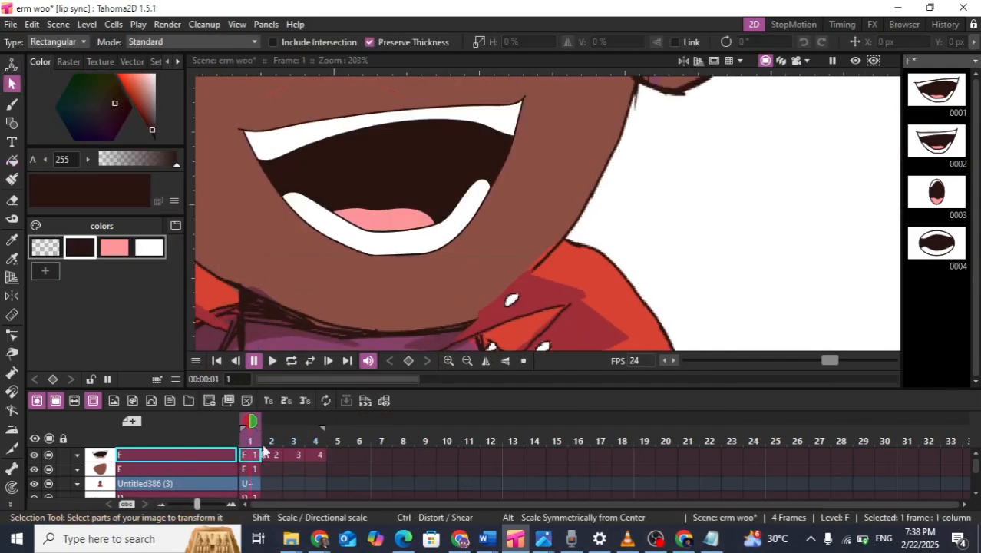
pyautogui.click(276, 454)
pyautogui.click(292, 455)
pyautogui.click(317, 455)
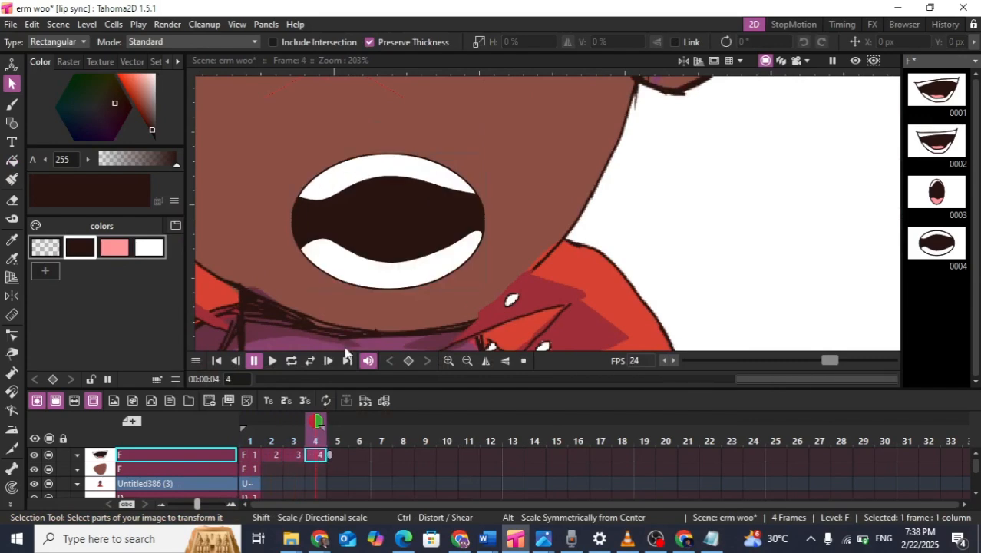
pyautogui.scroll(-5, 391, 264)
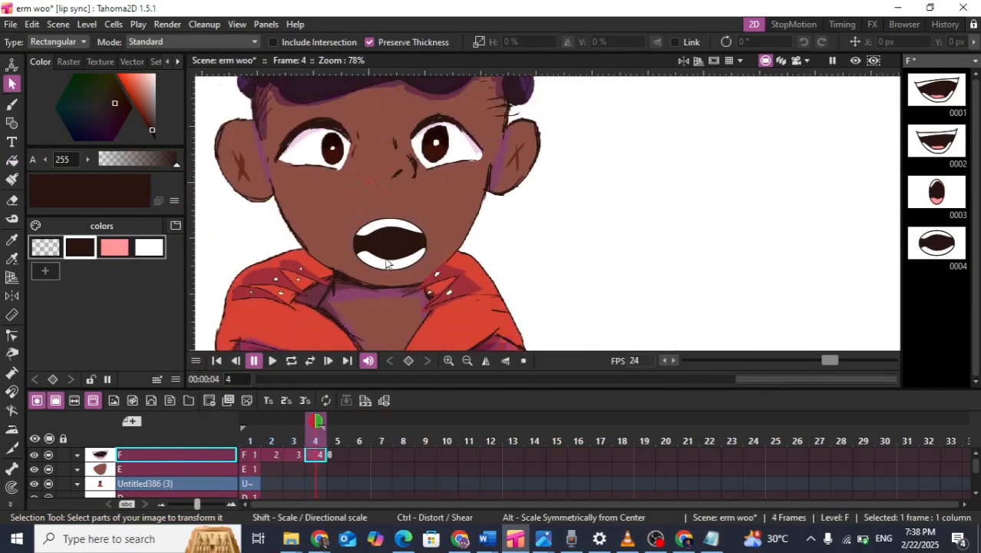
pyautogui.hotkey('alt', 'l')
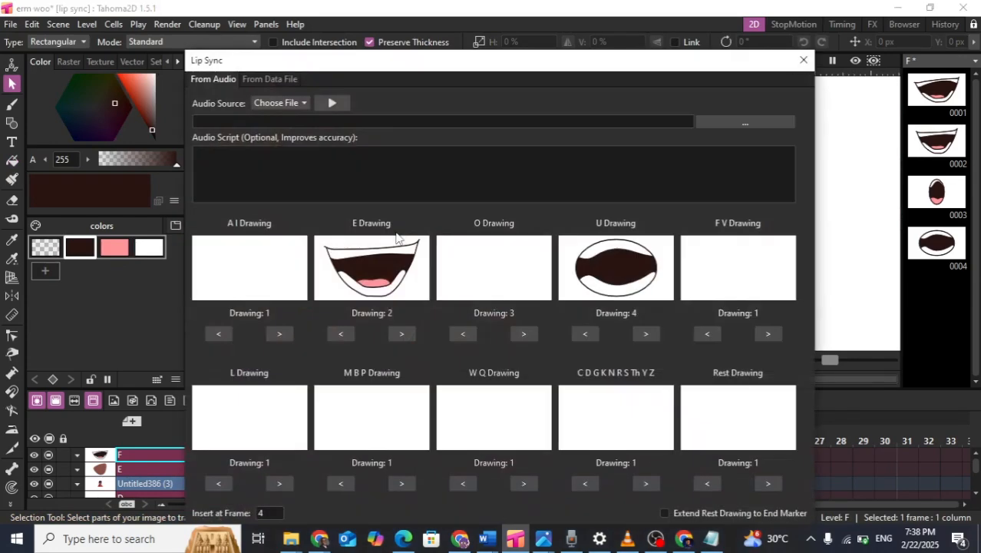
pyautogui.click(803, 60)
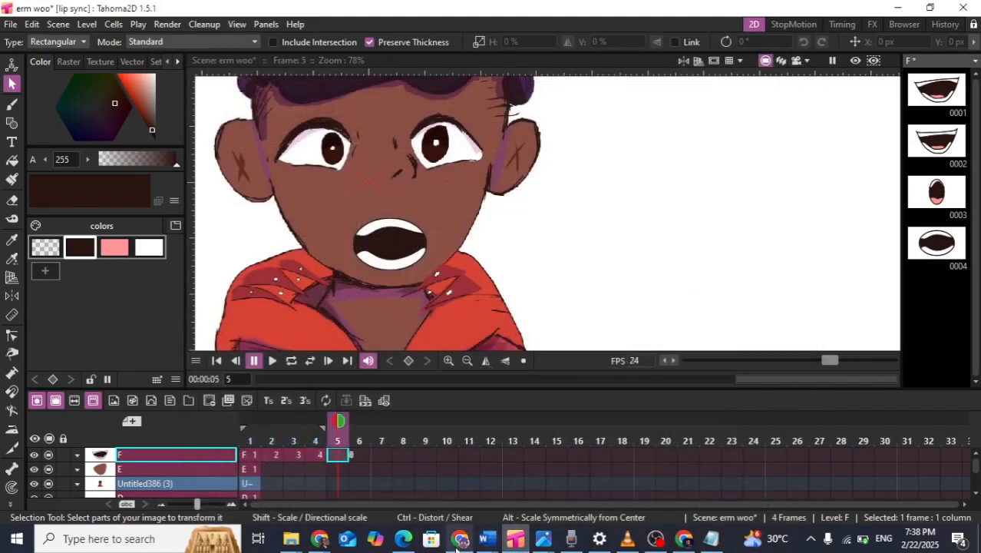
pyautogui.hotkey('alt', 'Tab')
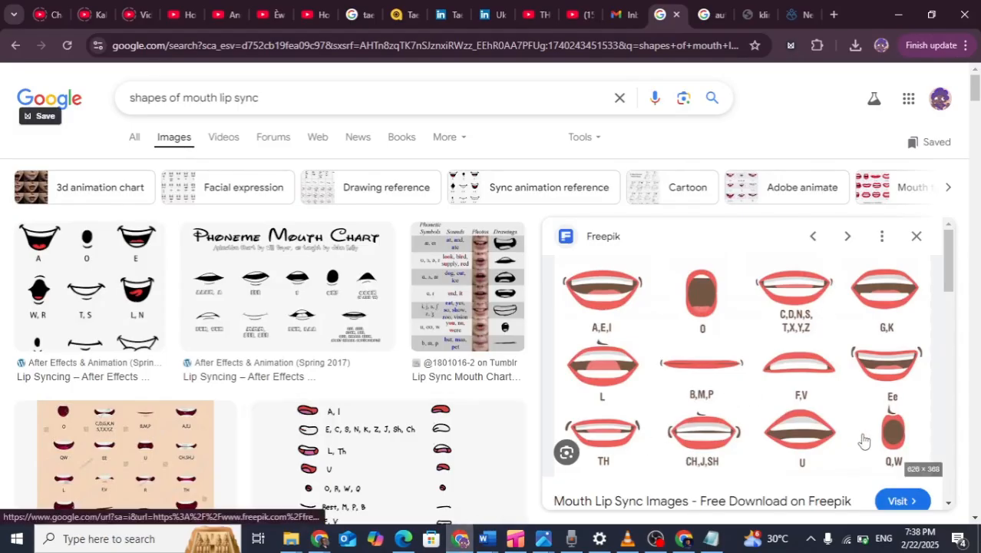
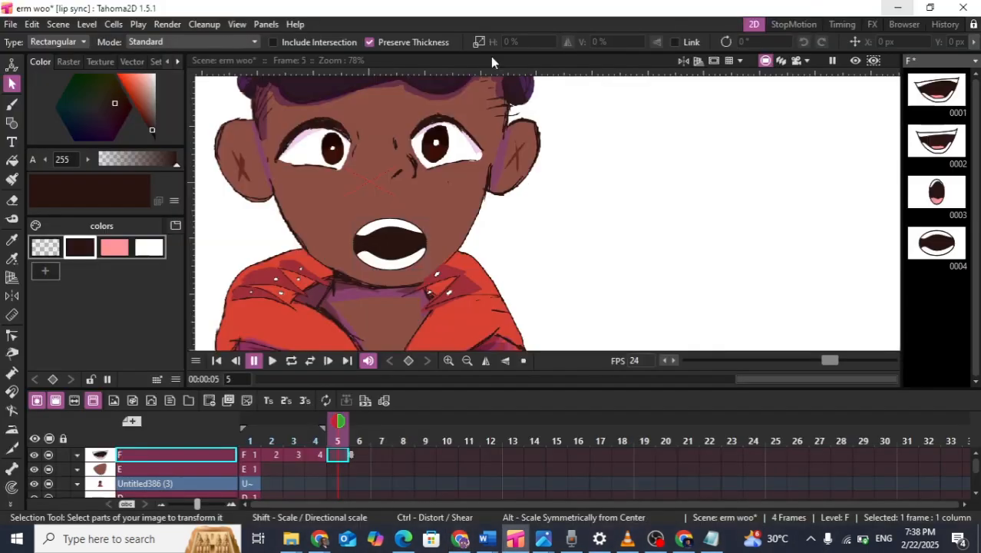
pyautogui.click(898, 14)
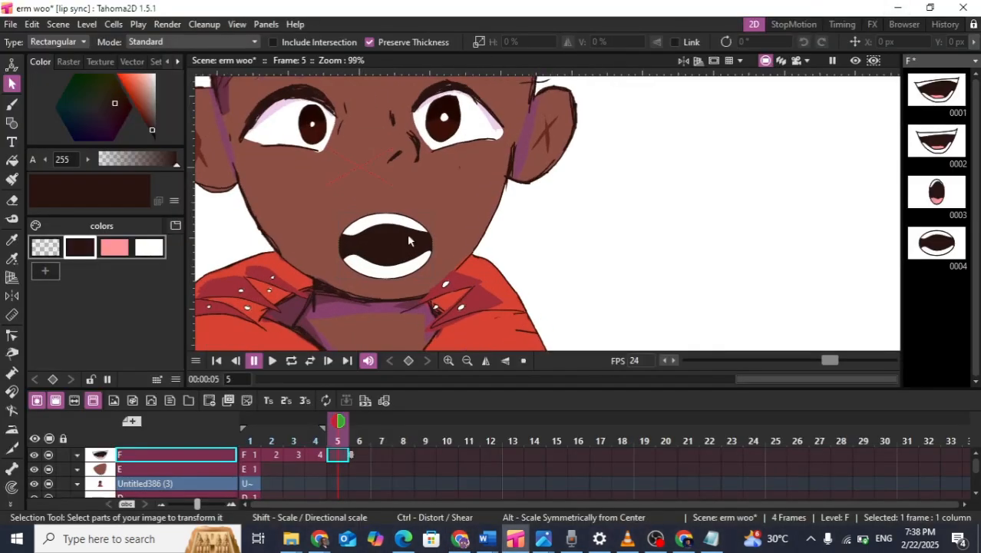
# Draw a gently rising, wavy lip line on frame 5 with the MultiArc shape and save the scene
pyautogui.scroll(4, 407, 234)
pyautogui.scroll(-3, 314, 224)
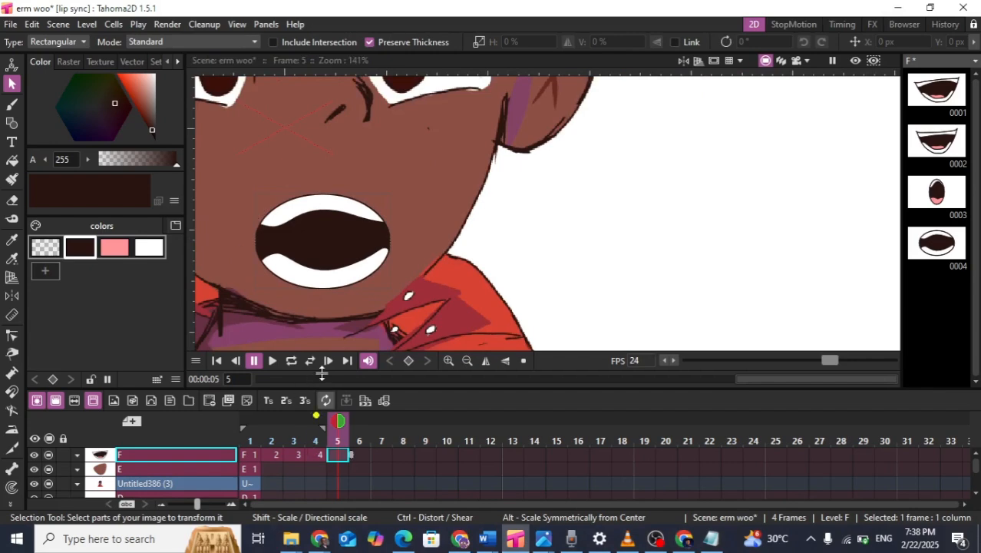
pyautogui.click(12, 122)
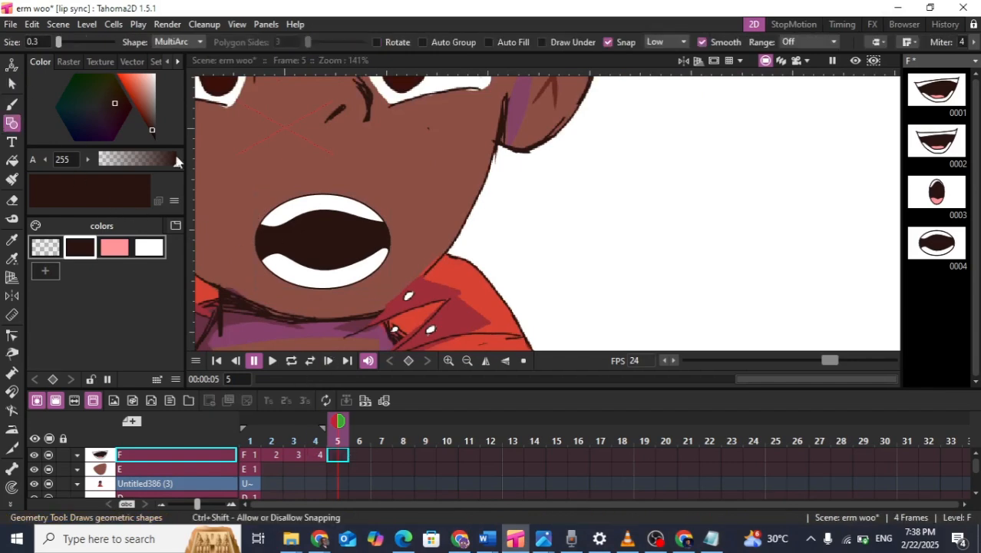
pyautogui.click(237, 229)
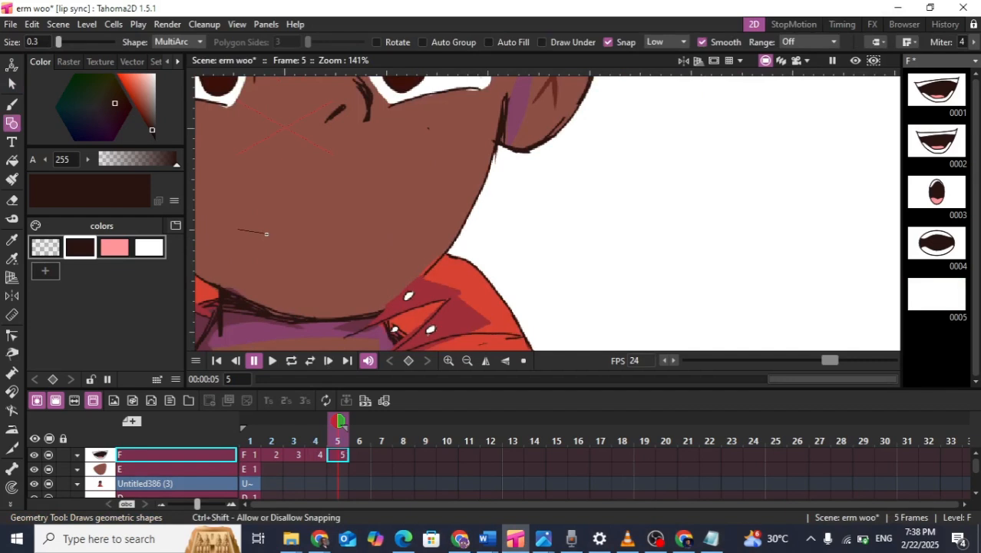
pyautogui.hotkey('ctrl', 's')
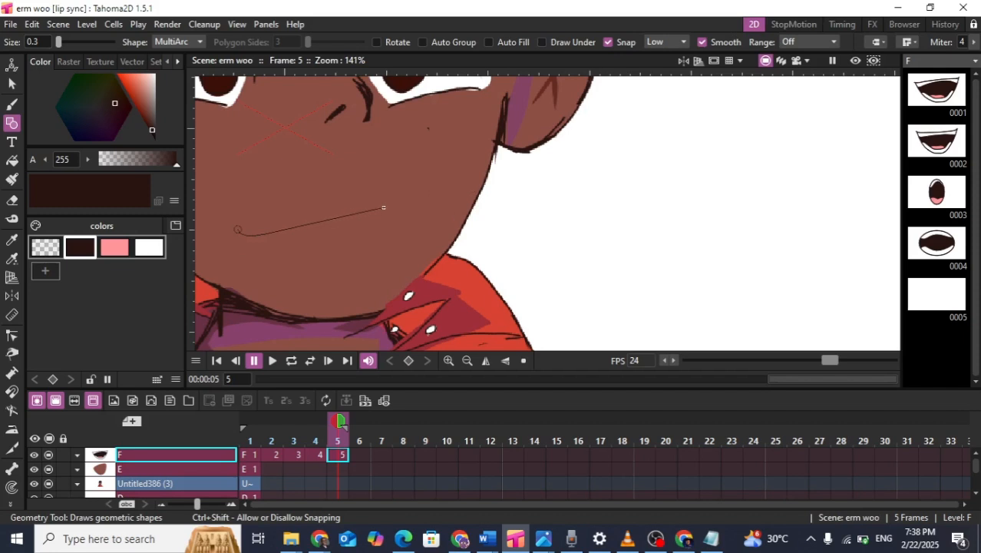
pyautogui.click(408, 218)
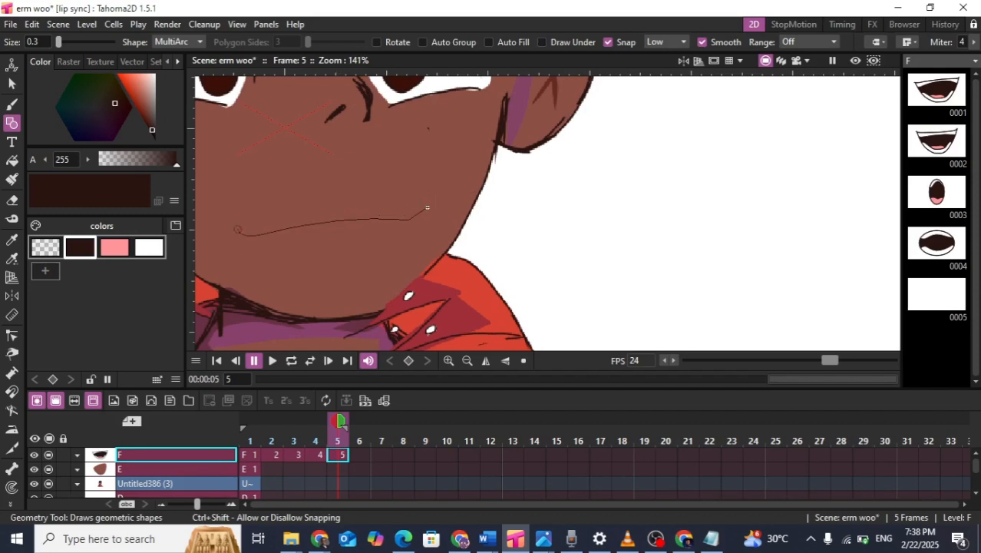
pyautogui.doubleClick(430, 221)
# Close off a thin teeth strip beneath the frame 5 lip line and add short curved strokes hanging below it
pyautogui.scroll(2, 285, 247)
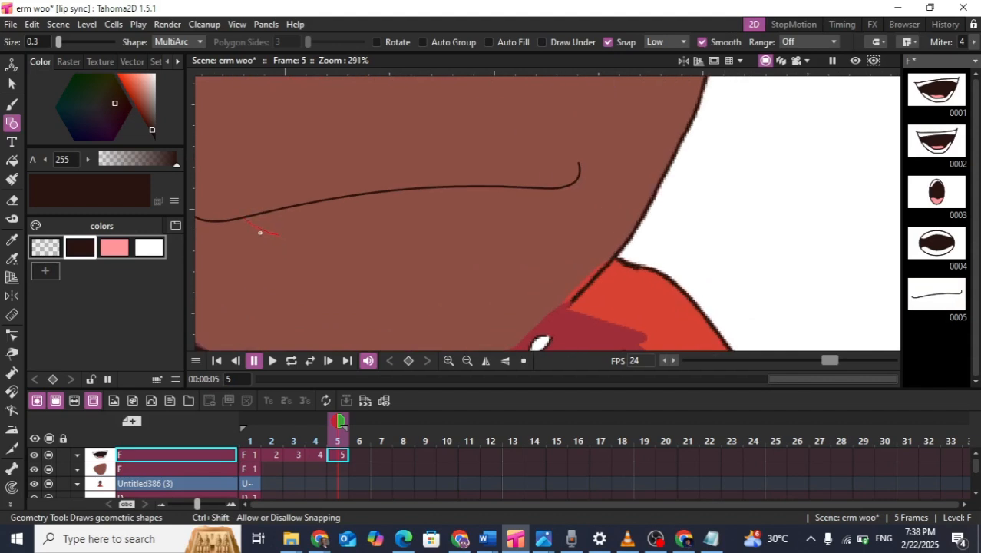
pyautogui.click(259, 232)
pyautogui.click(534, 208)
pyautogui.click(422, 211)
pyautogui.doubleClick(538, 199)
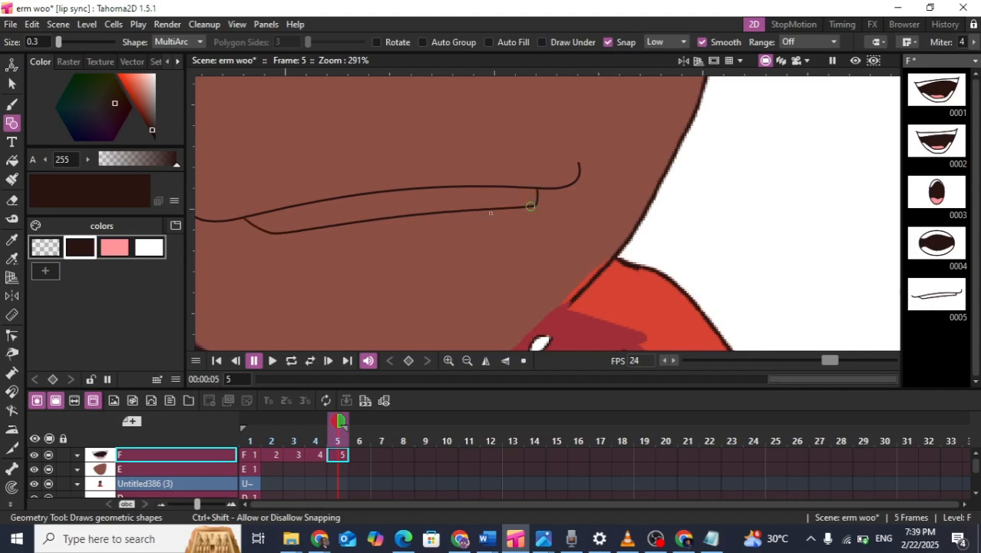
pyautogui.doubleClick(244, 248)
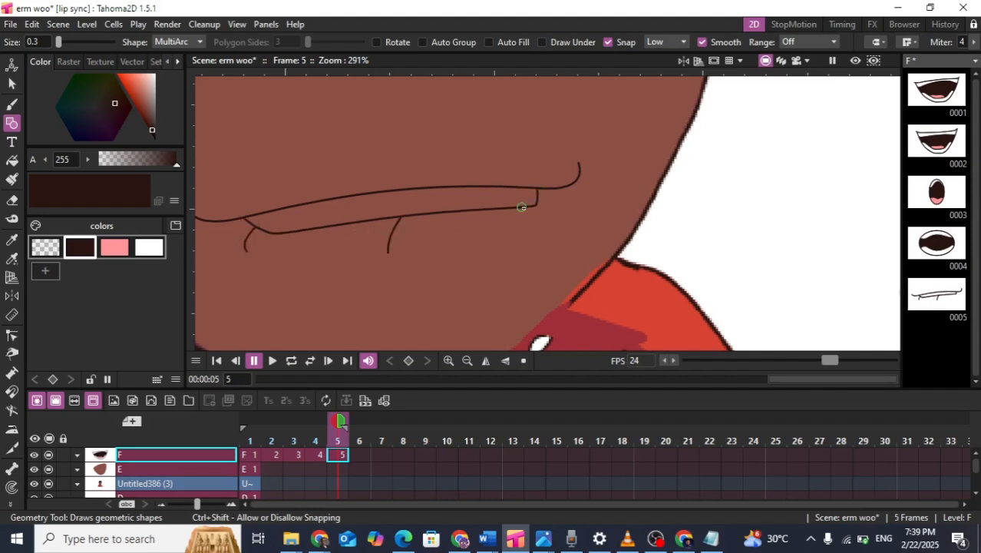
pyautogui.scroll(-6, 553, 217)
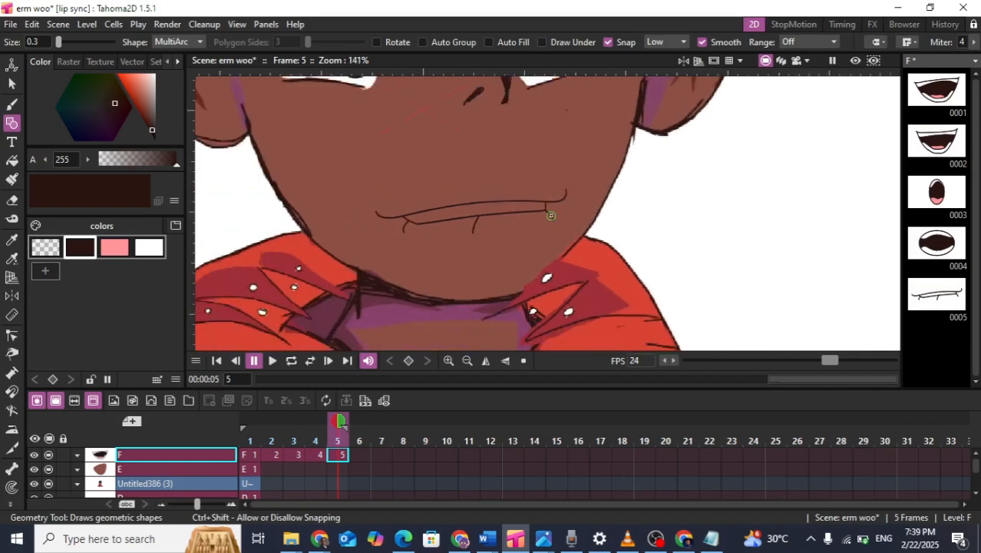
# Select the whole frame 5 mouth and move it slightly up and toward the left of the face
pyautogui.click(11, 85)
pyautogui.click(12, 85)
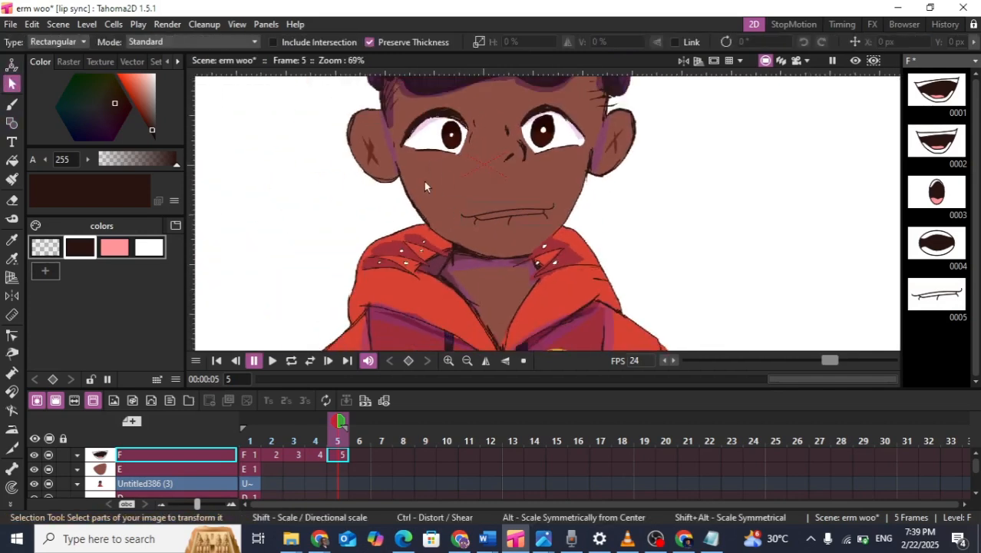
pyautogui.moveTo(425, 186); pyautogui.dragTo(630, 311)
pyautogui.moveTo(529, 214)
pyautogui.mouseDown()
pyautogui.moveTo(516, 190)
pyautogui.moveTo(521, 201)
pyautogui.mouseUp()
pyautogui.click(581, 204)
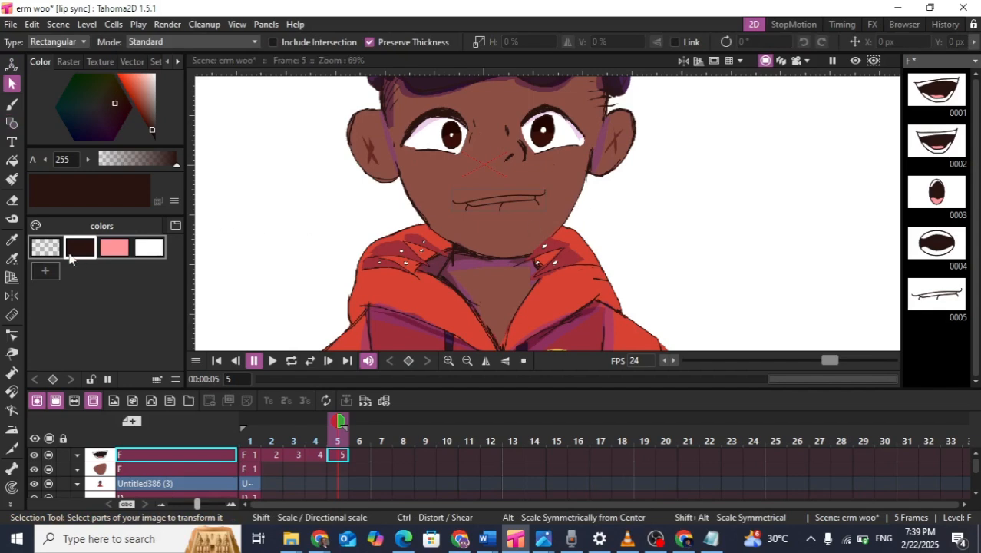
# Fill the thin strip between the two lip lines of the frame 5 mouth with white as teeth
pyautogui.click(11, 159)
pyautogui.click(149, 246)
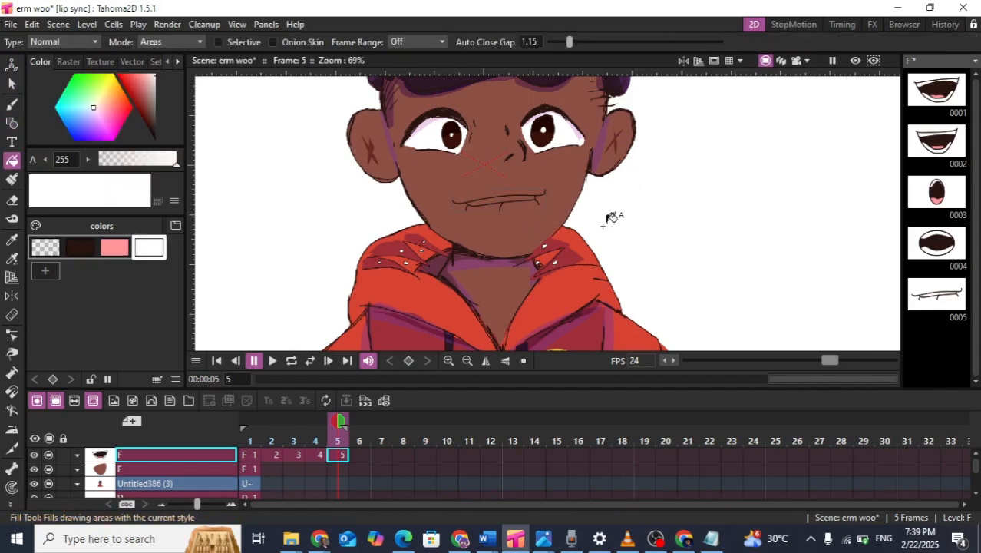
pyautogui.scroll(3, 538, 217)
pyautogui.scroll(1, 427, 178)
pyautogui.scroll(5, 479, 181)
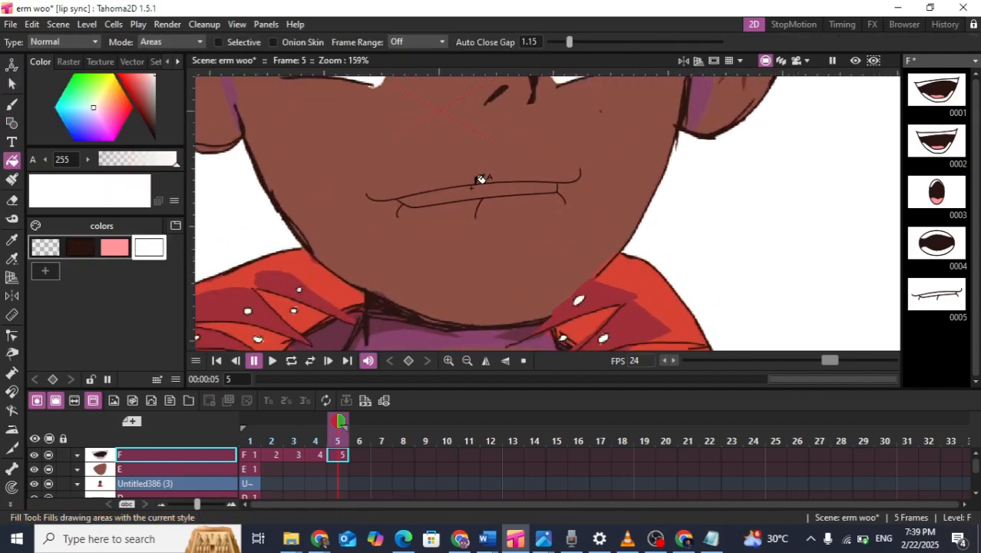
pyautogui.click(460, 190)
pyautogui.scroll(-9, 460, 189)
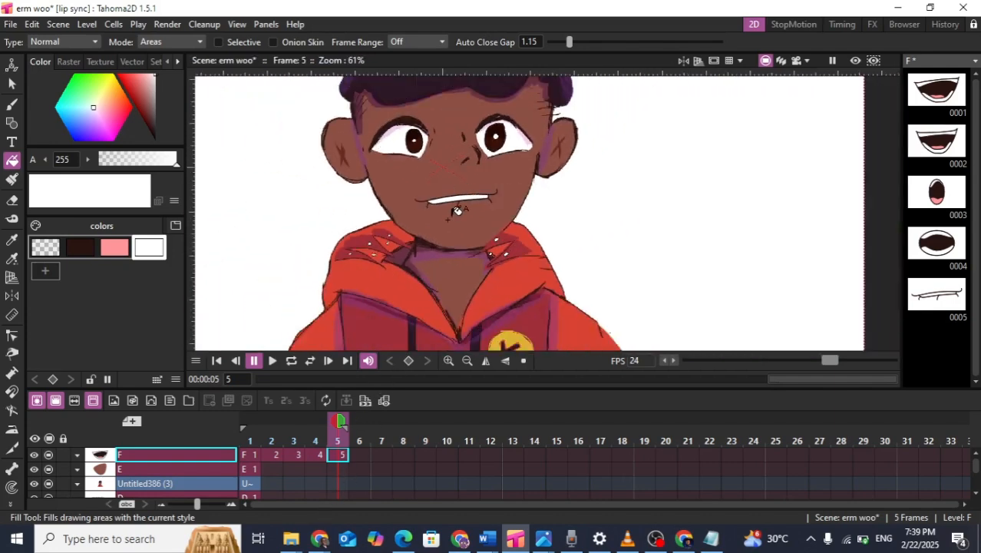
# Check the Lip Sync phoneme slots, the L shape on the reference chart, and the existing mouths on frames 4 and 2
pyautogui.hotkey('alt', 'l')
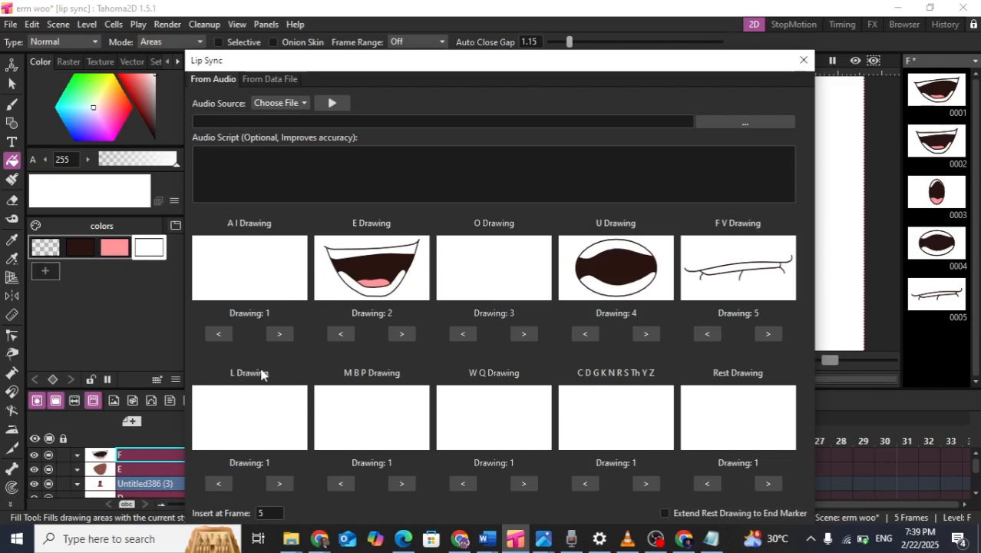
pyautogui.click(804, 60)
pyautogui.click(300, 454)
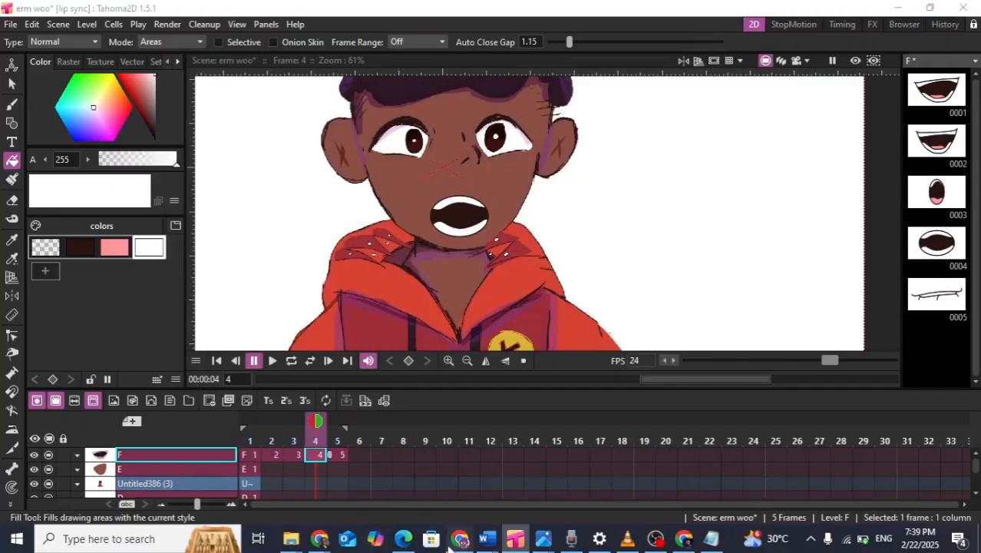
pyautogui.click(460, 539)
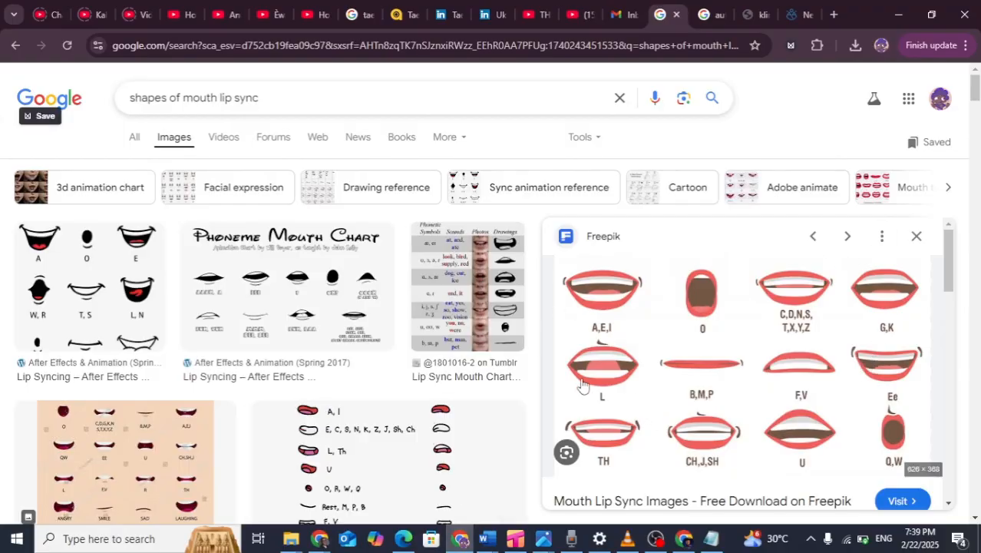
pyautogui.click(903, 10)
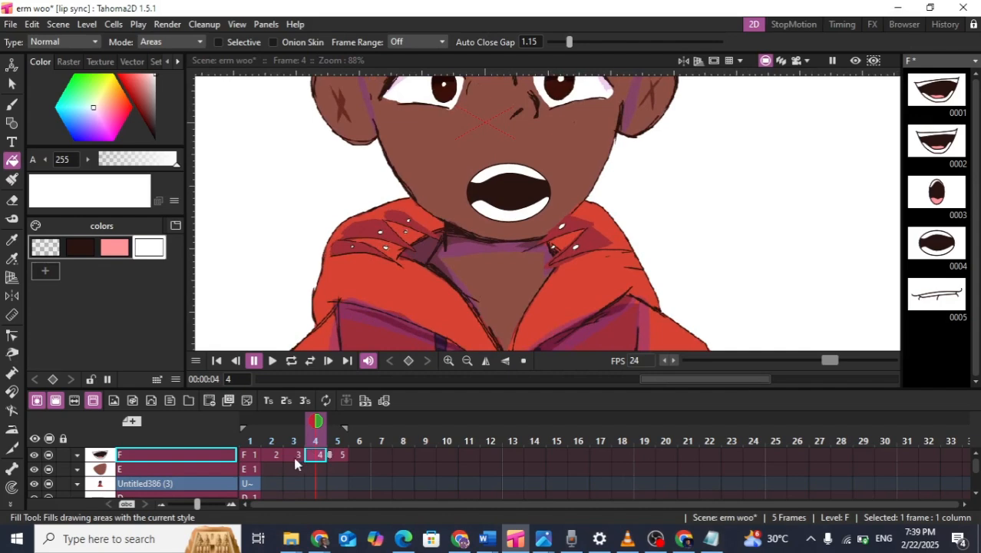
pyautogui.click(269, 459)
pyautogui.scroll(3, 520, 201)
pyautogui.moveTo(516, 199); pyautogui.dragTo(424, 294)
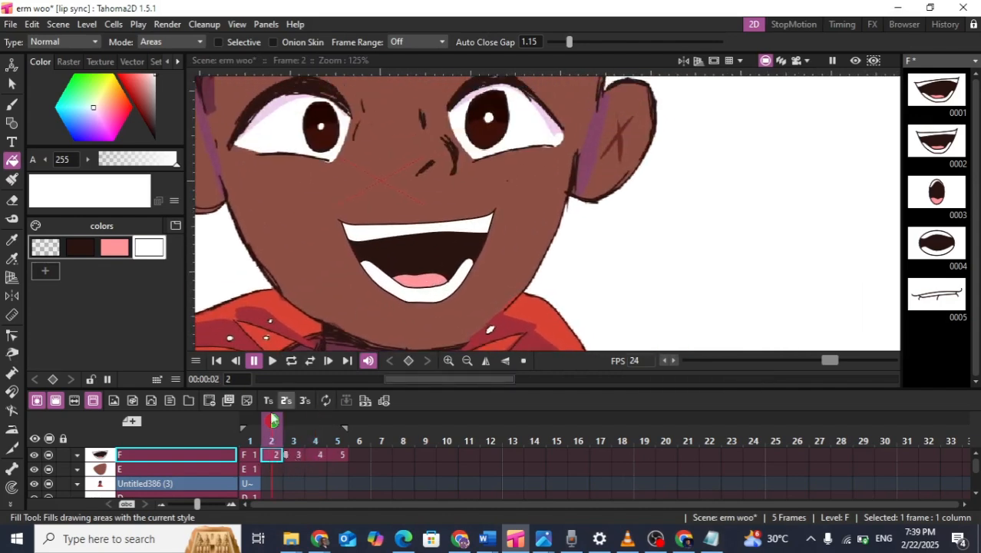
# Copy the entire open mouth drawing from frame 1 into frame 6 of level F
pyautogui.click(255, 458)
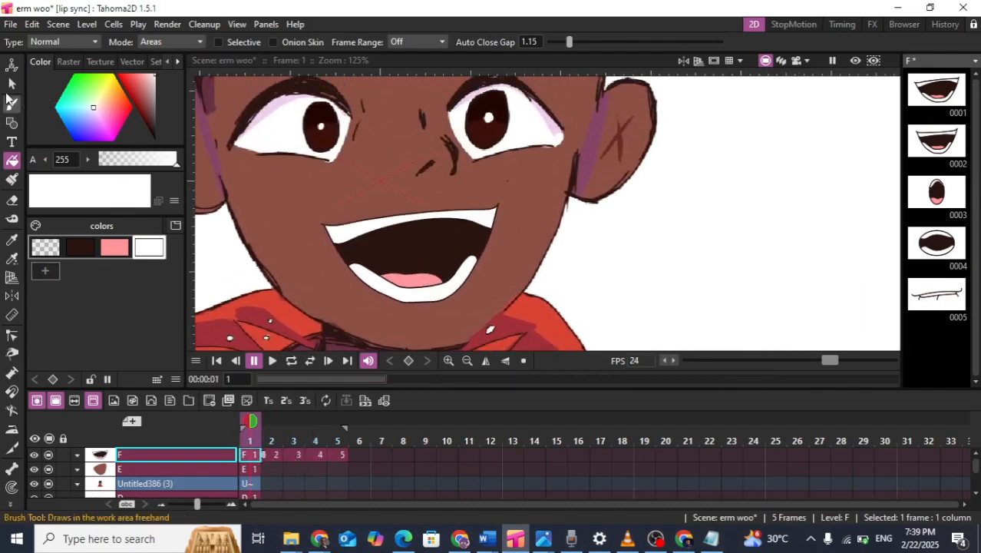
pyautogui.click(12, 83)
pyautogui.moveTo(288, 178); pyautogui.dragTo(563, 350)
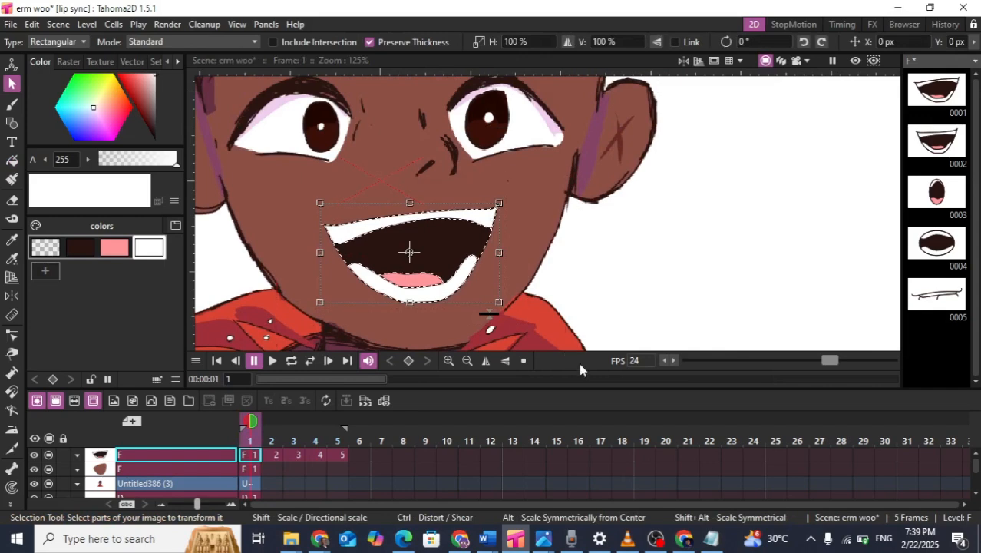
pyautogui.click(358, 453)
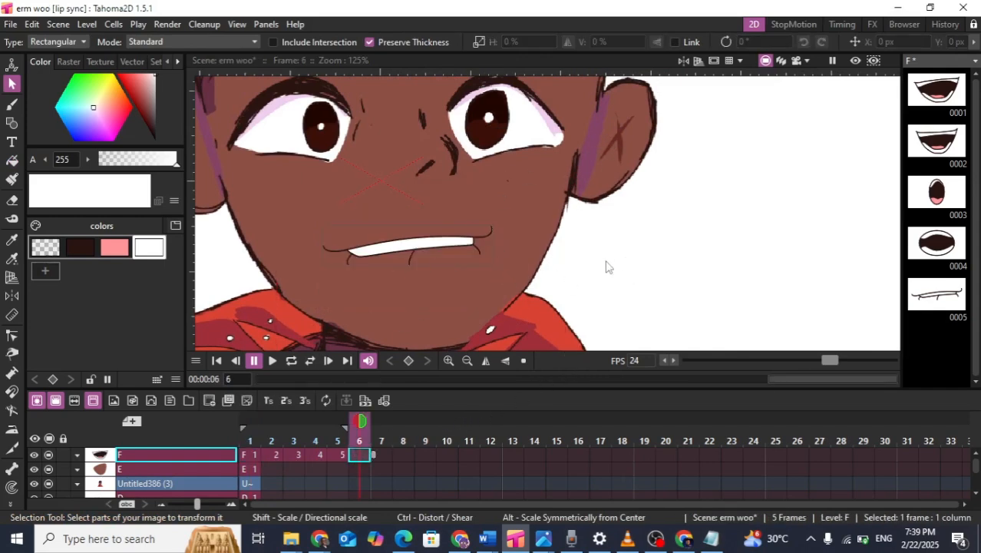
pyautogui.hotkey('ctrl', 'v')
pyautogui.scroll(-2, 568, 223)
pyautogui.scroll(4, 570, 213)
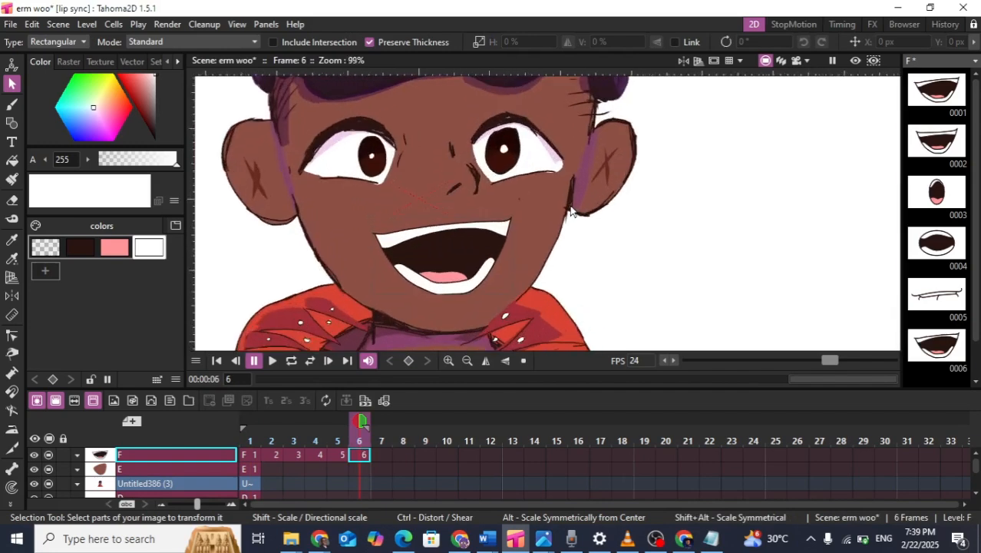
# Flatten the upper teeth line of the frame 6 mouth by pulling it slightly down with the Pinch tool
pyautogui.scroll(5, 455, 243)
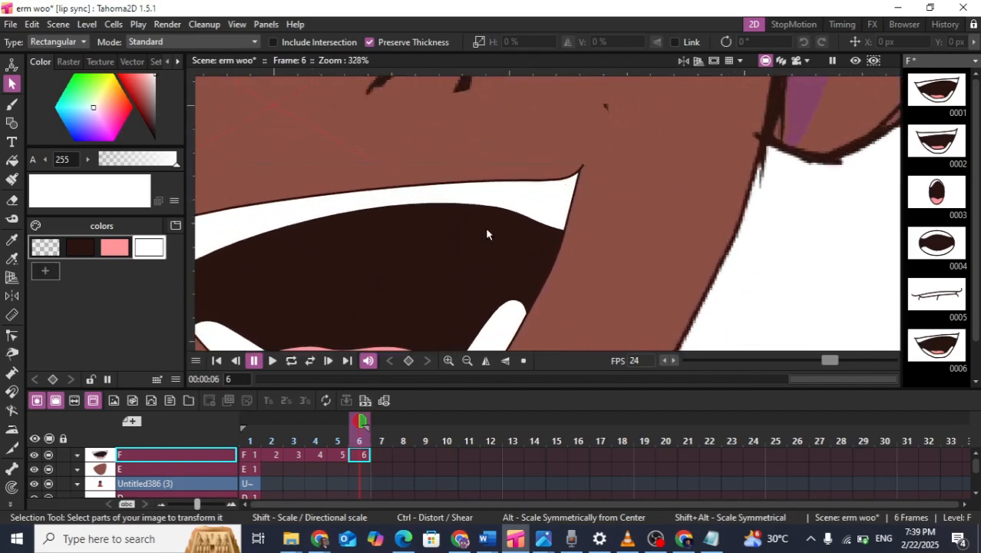
pyautogui.press('m')
pyautogui.moveTo(418, 218)
pyautogui.mouseDown()
pyautogui.moveTo(383, 215)
pyautogui.moveTo(362, 248)
pyautogui.mouseUp()
pyautogui.moveTo(437, 217); pyautogui.dragTo(498, 123)
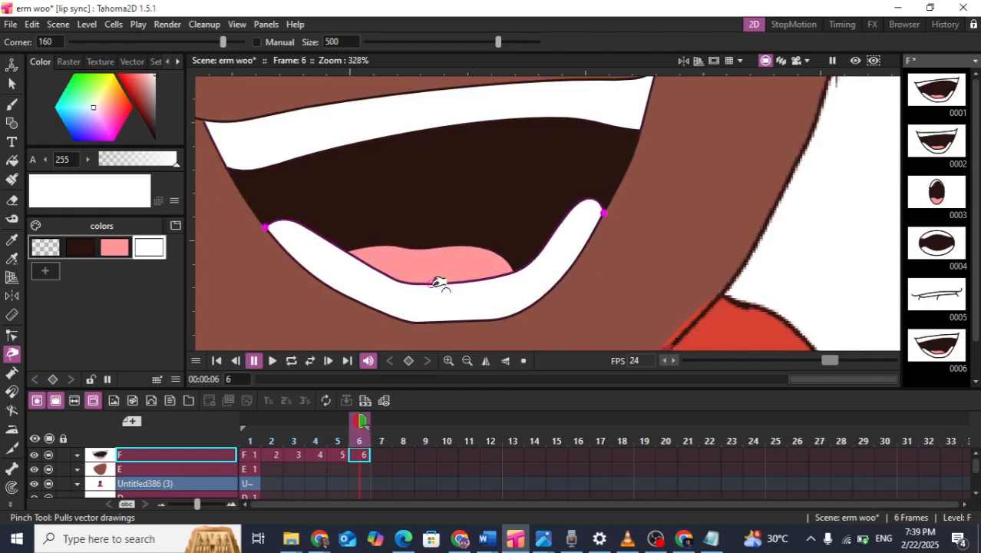
# Delete the tongue from the frame 6 mouth and pull the lower teeth edge slightly upward with the Pinch tool
pyautogui.click(12, 83)
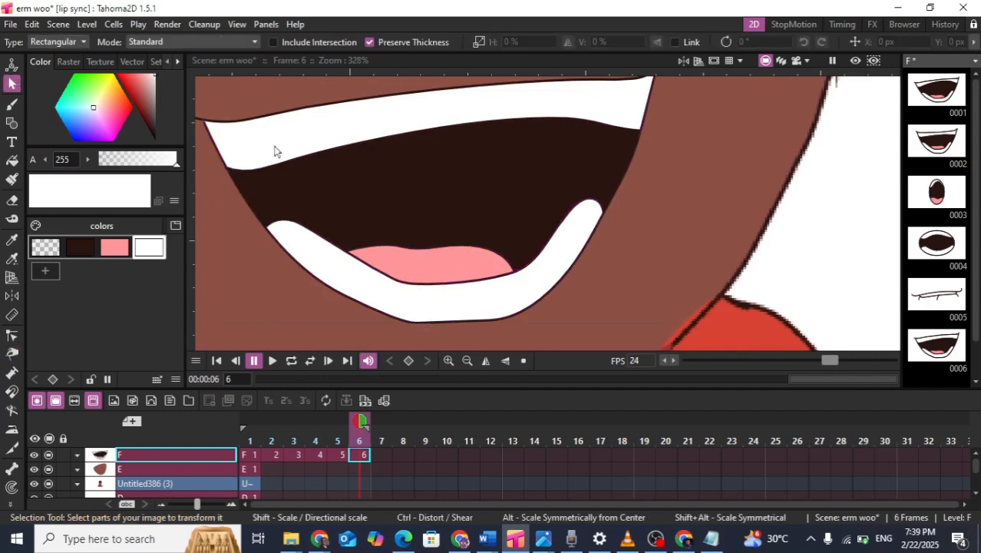
pyautogui.click(422, 254)
pyautogui.press('Delete')
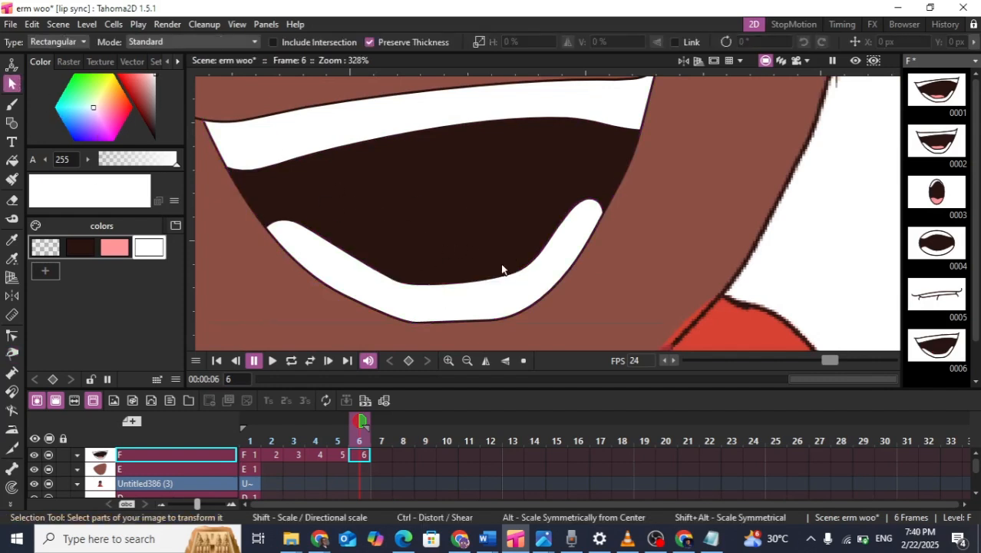
pyautogui.press('m')
pyautogui.moveTo(471, 277)
pyautogui.mouseDown()
pyautogui.moveTo(470, 247)
pyautogui.moveTo(503, 212)
pyautogui.moveTo(473, 263)
pyautogui.moveTo(478, 273)
pyautogui.mouseUp()
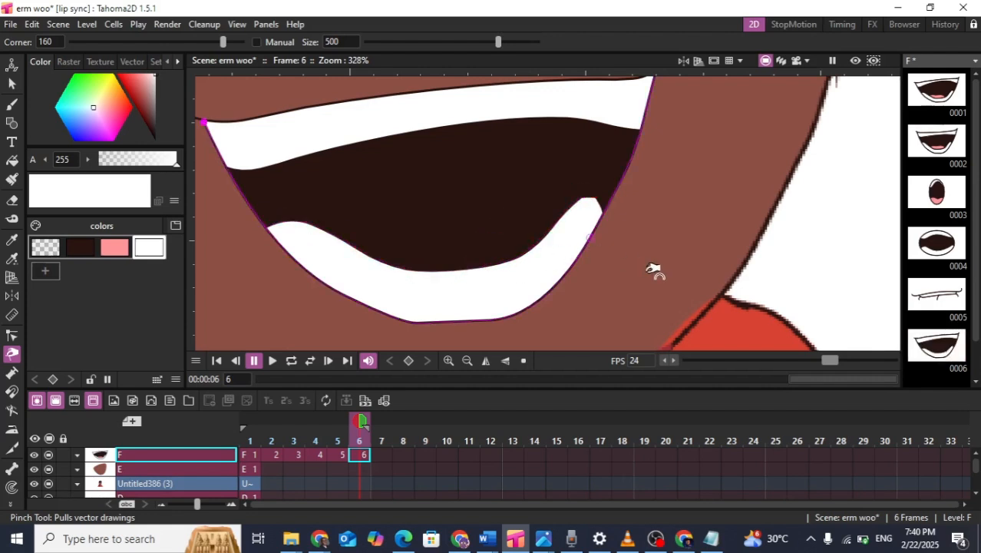
# Draw two curved, nearly vertical MultiArc lines joining the upper and lower teeth as the tongue's sides on frame 6
pyautogui.click(12, 122)
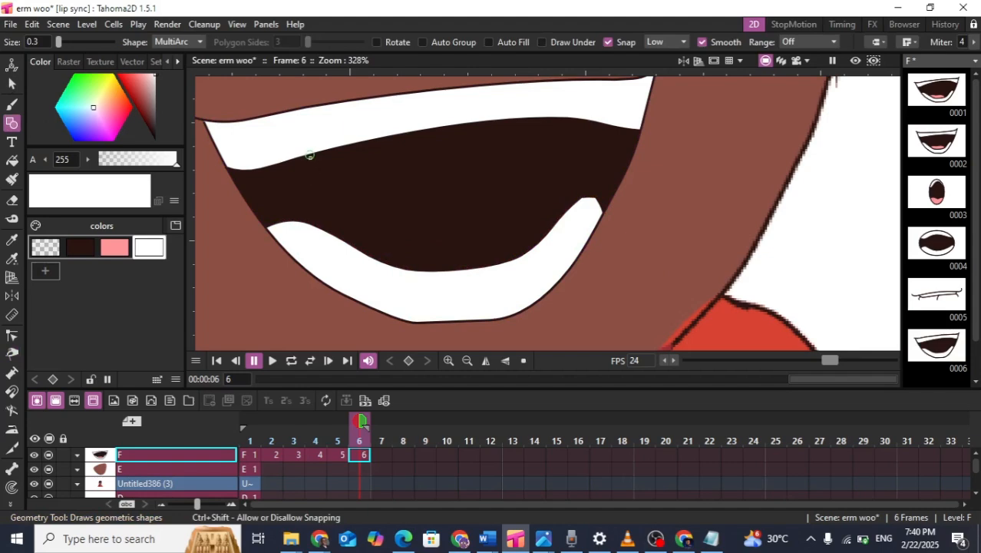
pyautogui.click(304, 219)
pyautogui.click(570, 209)
pyautogui.click(579, 172)
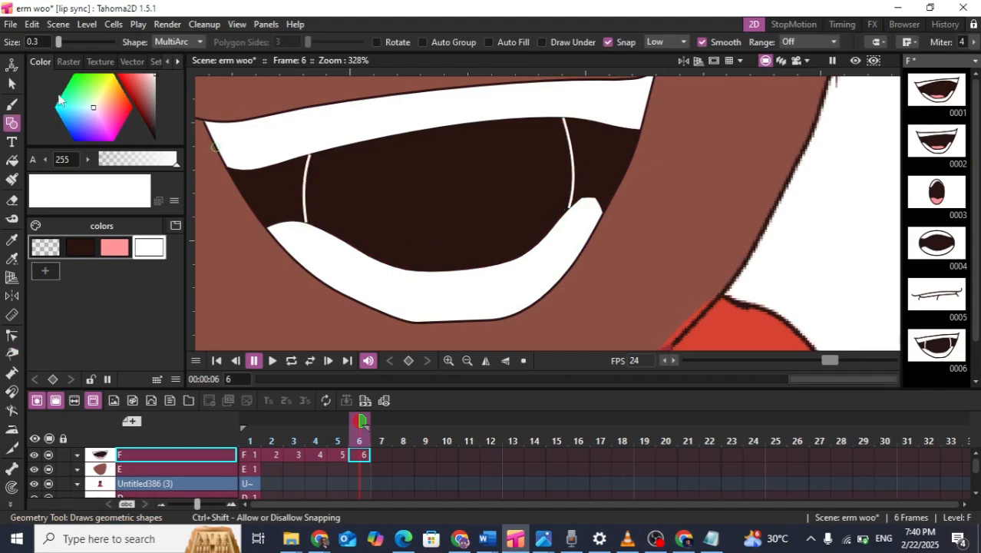
# Fill the area between the two side lines of the frame 6 mouth with pink as a raised tongue
pyautogui.click(11, 160)
pyautogui.click(115, 246)
pyautogui.click(384, 201)
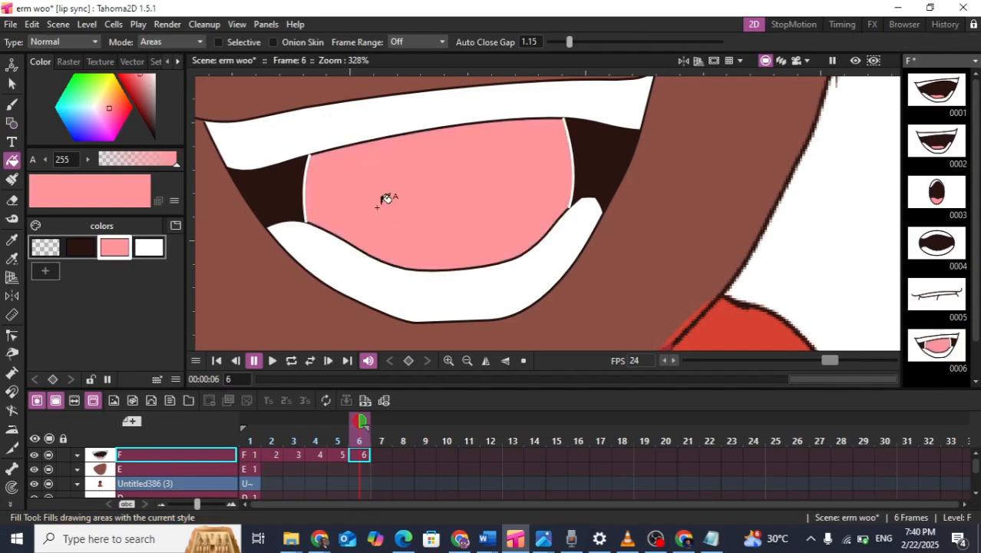
pyautogui.scroll(-5, 386, 184)
pyautogui.scroll(4, 386, 180)
# Recolor both white side lines of the frame 6 tongue dark brown
pyautogui.press('s')
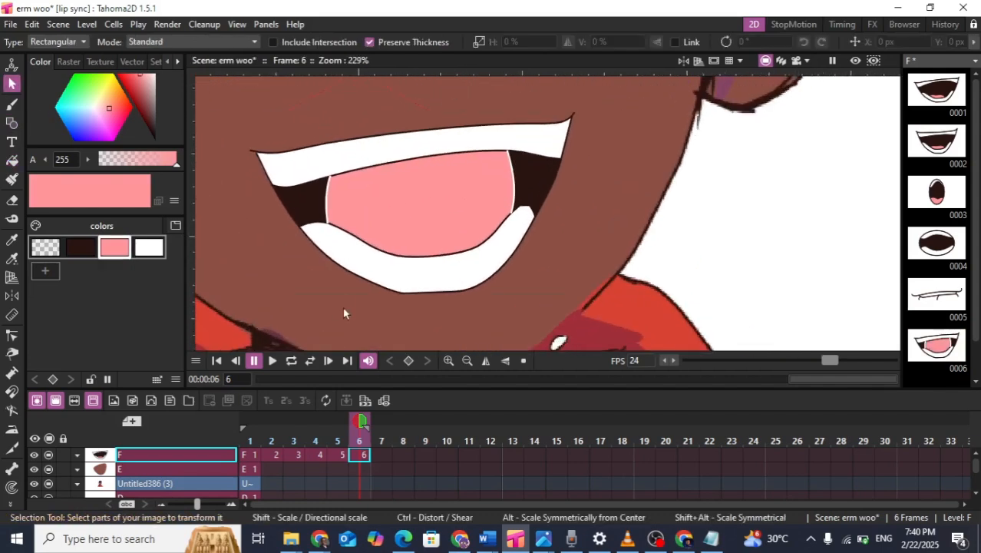
pyautogui.click(325, 200)
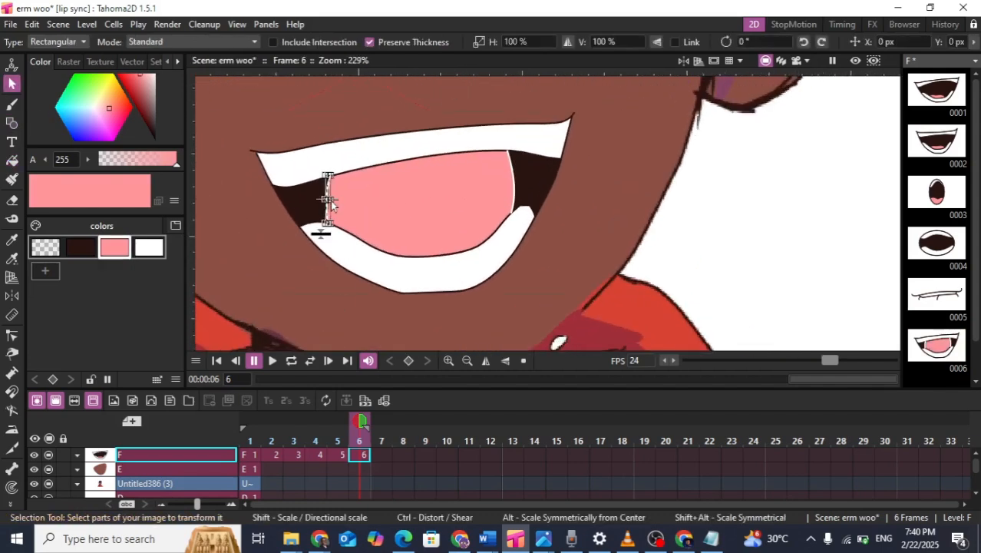
pyautogui.click(82, 247)
pyautogui.click(504, 205)
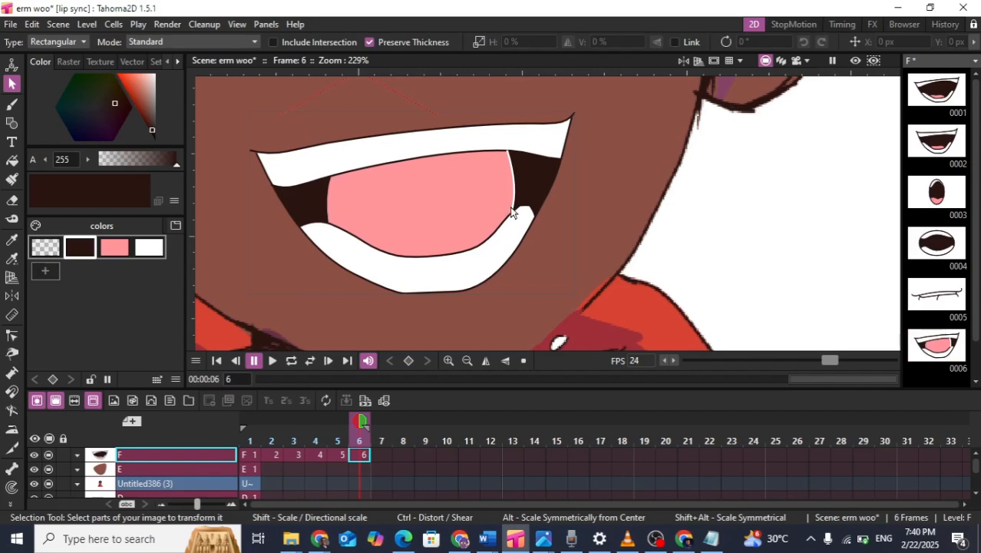
pyautogui.click(513, 208)
pyautogui.click(469, 236)
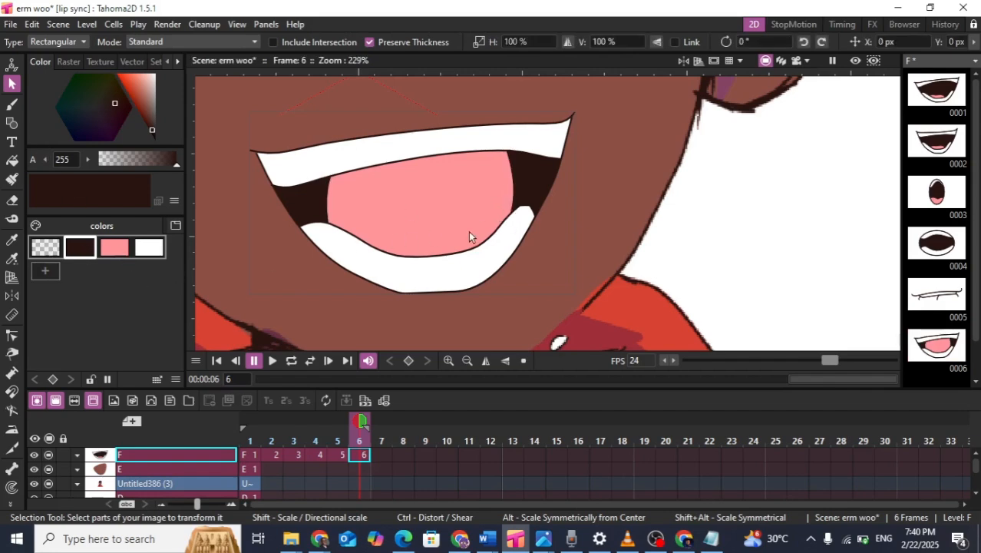
# Shift the tongue's left side line in the frame 6 mouth inward toward the mouth's center
pyautogui.scroll(-8, 714, 252)
pyautogui.scroll(4, 687, 255)
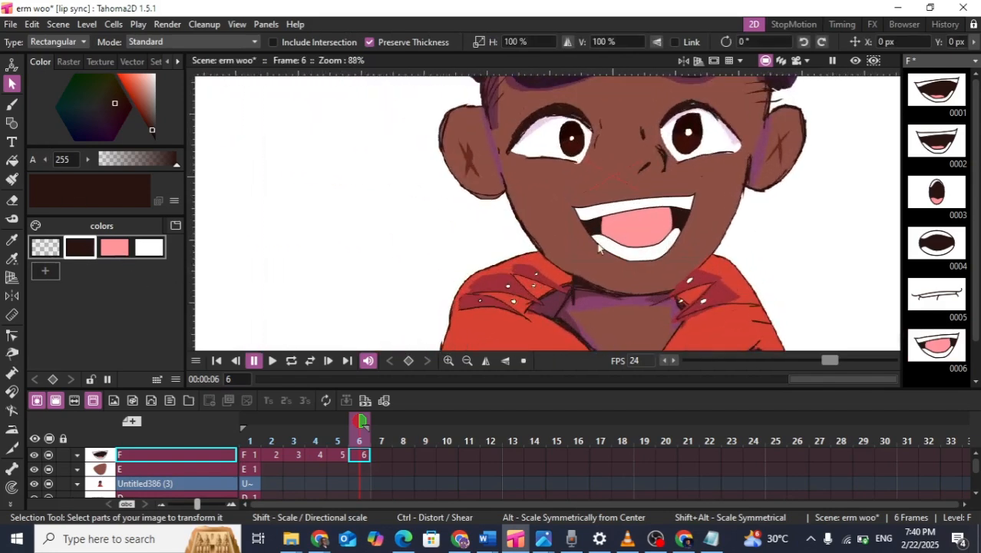
pyautogui.scroll(8, 668, 226)
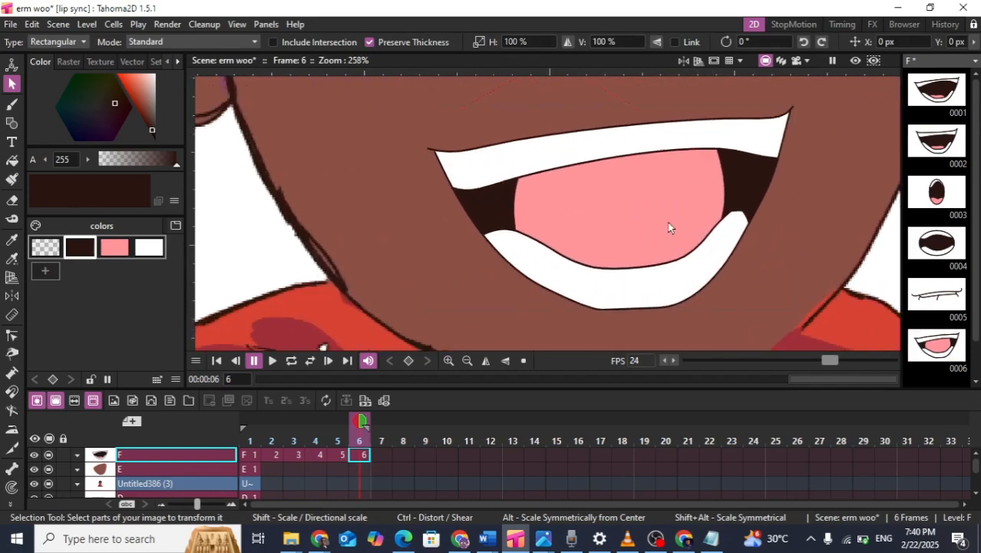
pyautogui.click(461, 222)
pyautogui.scroll(2, 465, 222)
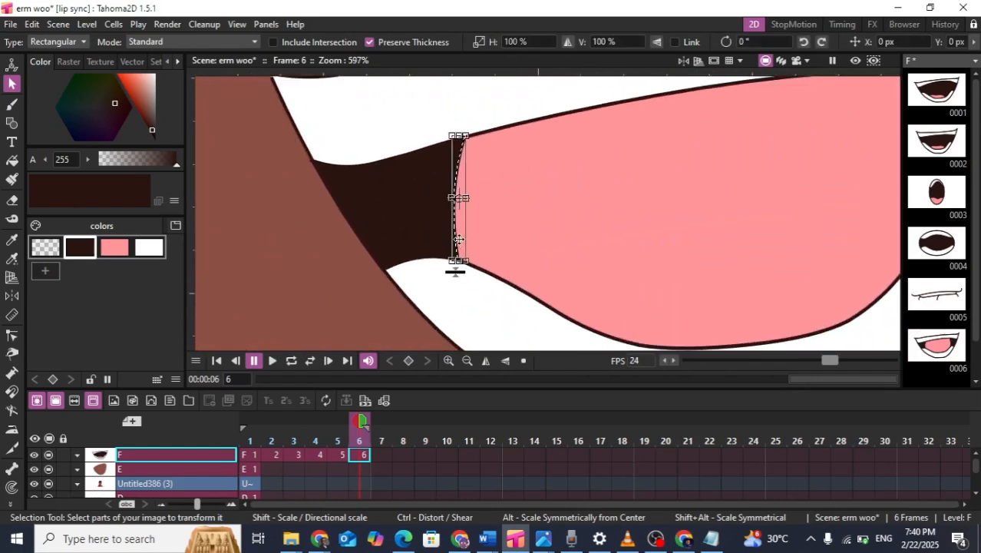
pyautogui.moveTo(459, 239)
pyautogui.mouseDown()
pyautogui.moveTo(521, 246)
pyautogui.moveTo(520, 292)
pyautogui.mouseUp()
pyautogui.click(614, 258)
# Move the frame 6 tongue's right side line inward about 23 px and stretch it to 156.76% height to meet the lower teeth
pyautogui.scroll(-2, 717, 219)
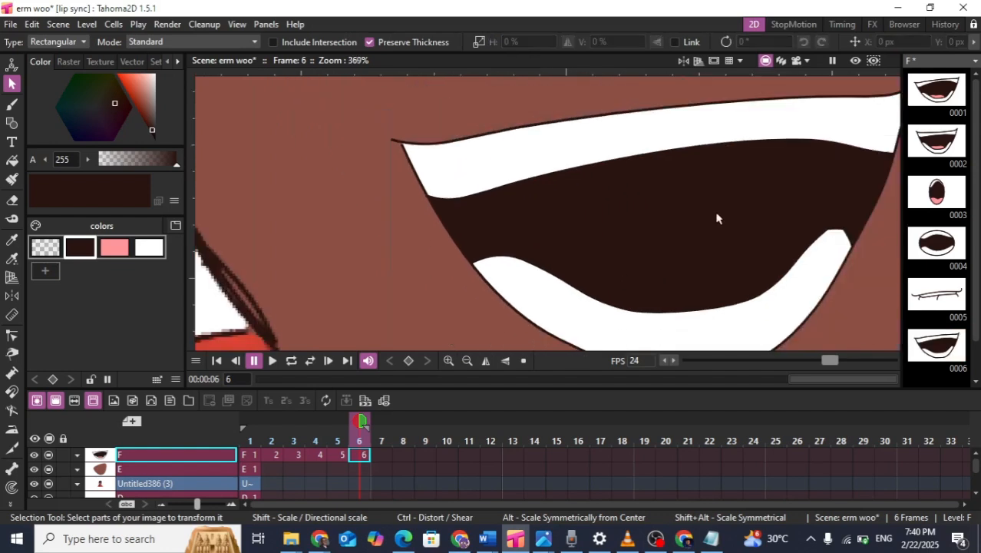
pyautogui.scroll(1, 718, 219)
pyautogui.click(815, 188)
pyautogui.moveTo(815, 211); pyautogui.dragTo(747, 214)
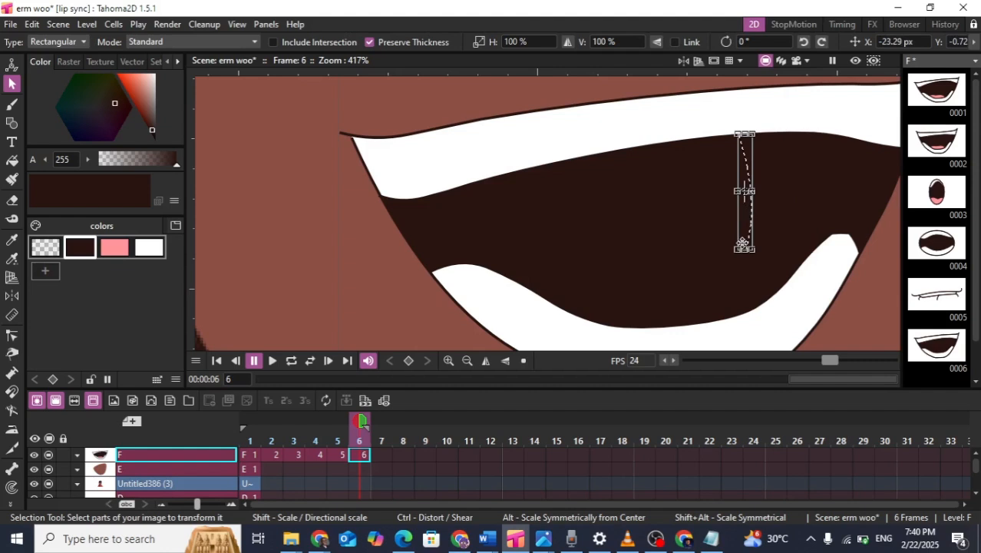
pyautogui.moveTo(744, 250); pyautogui.dragTo(745, 314)
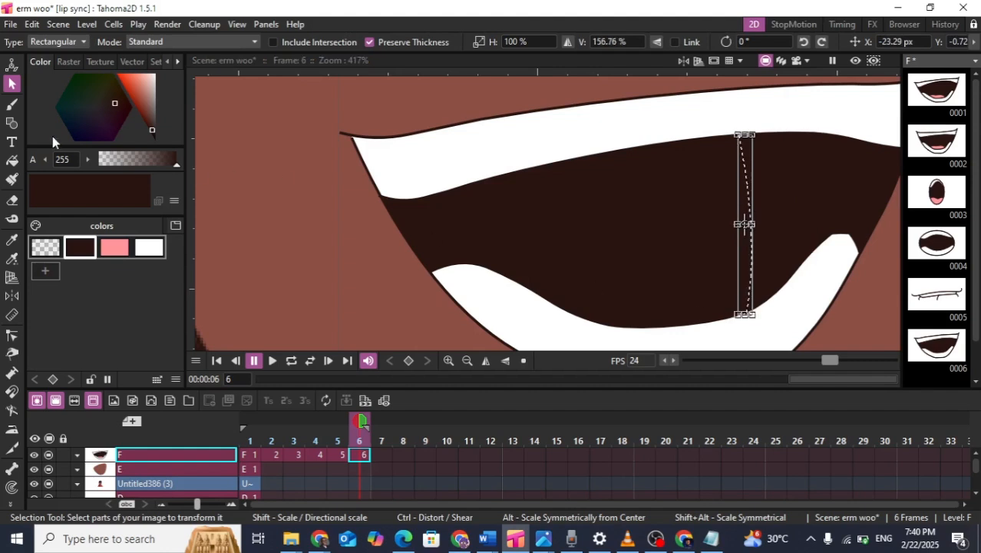
# Fill the area between the two repositioned side lines of the frame 6 mouth with pink as a narrower tongue
pyautogui.click(13, 162)
pyautogui.click(115, 247)
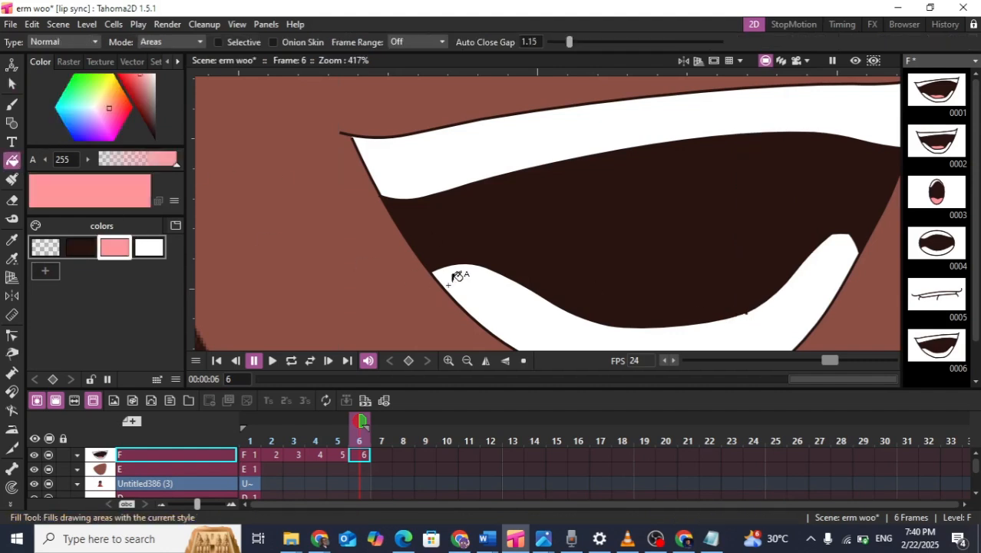
pyautogui.click(632, 231)
pyautogui.scroll(-10, 632, 226)
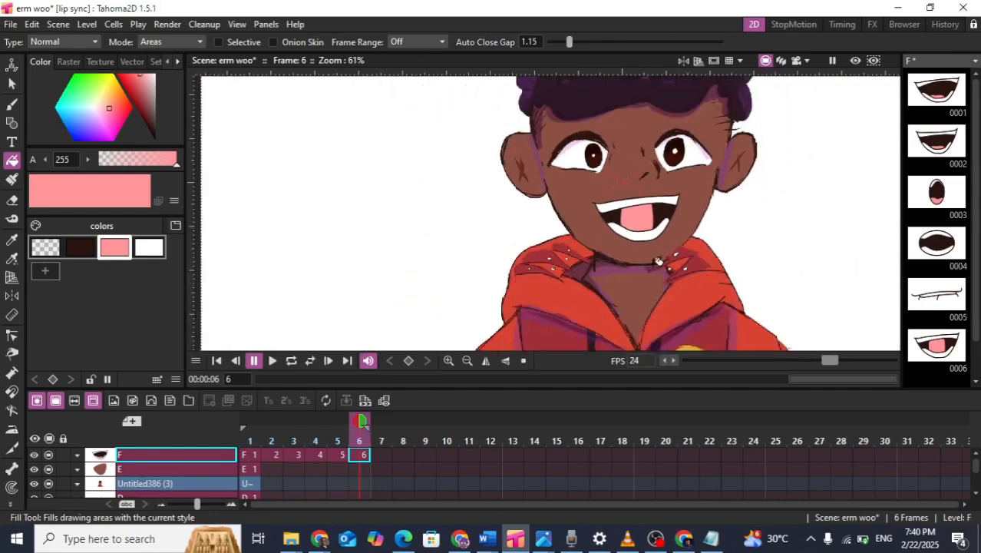
# Check the L mouth in the browser's lip sync reference chart, return to Tahoma2D, and save the scene
pyautogui.click(461, 540)
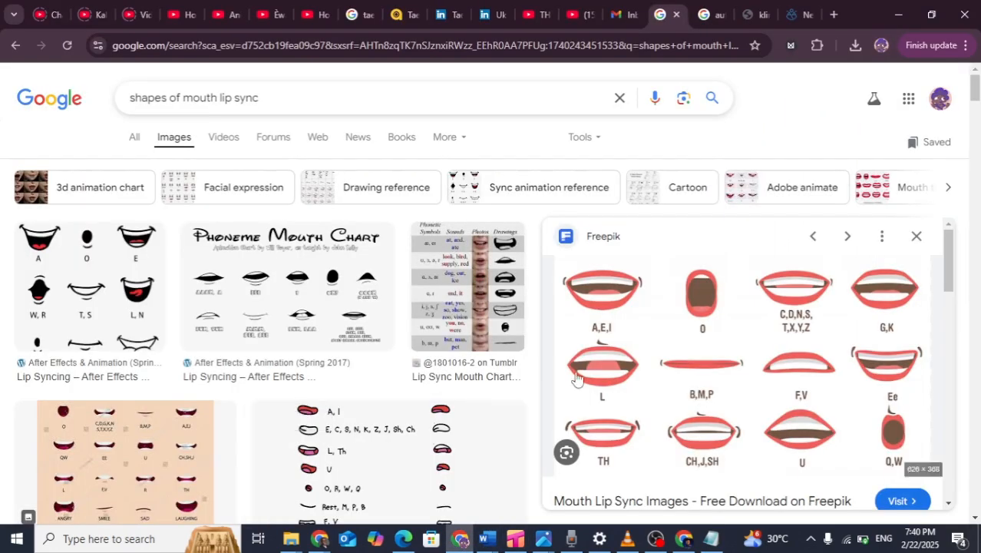
pyautogui.click(899, 14)
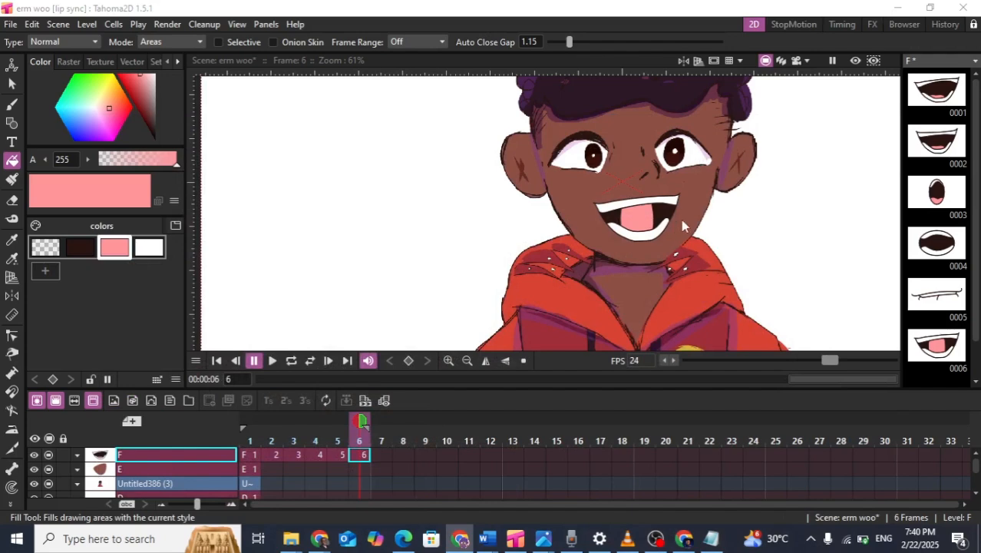
pyautogui.scroll(3, 681, 225)
pyautogui.hotkey('ctrl', 's')
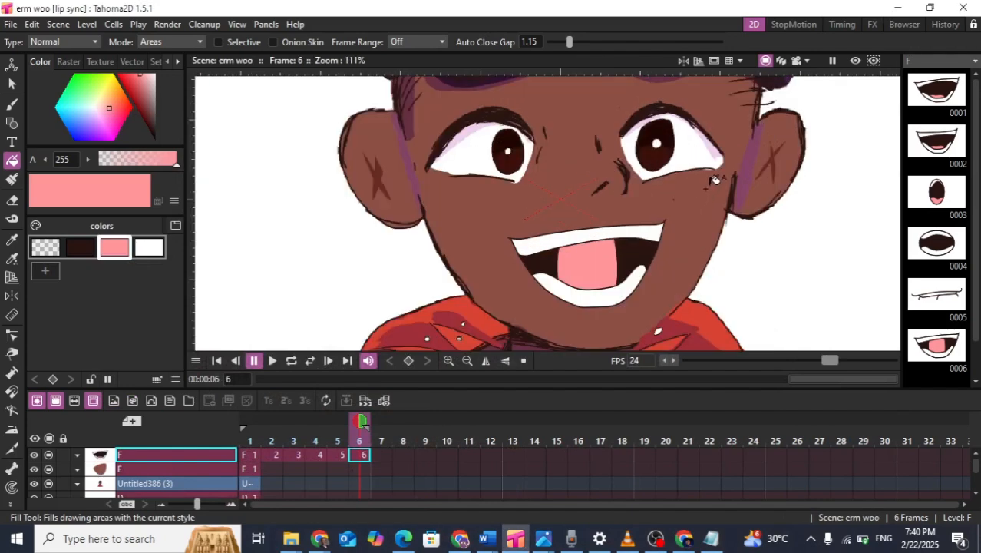
# Check the Lip Sync phoneme slots for the M B P drawing and copy the whole frame 5 mouth into frame 7
pyautogui.hotkey('alt', 'l')
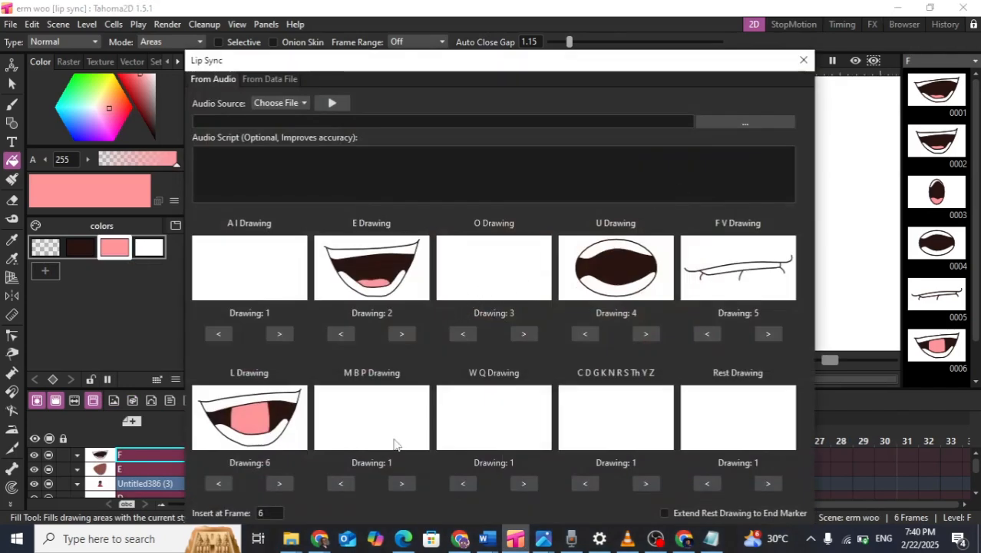
pyautogui.click(803, 60)
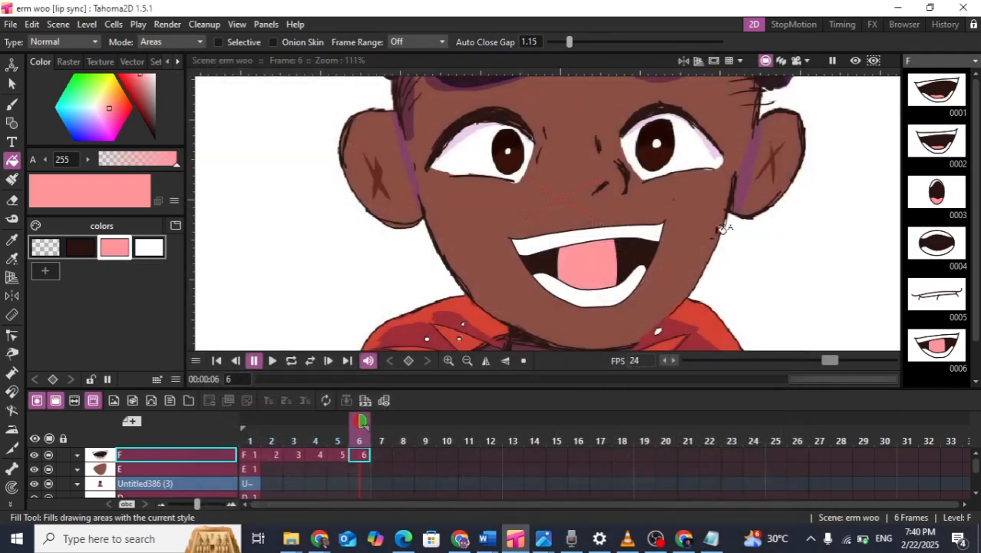
pyautogui.click(337, 459)
pyautogui.scroll(2, 537, 209)
pyautogui.moveTo(537, 209); pyautogui.dragTo(467, 170)
pyautogui.click(11, 83)
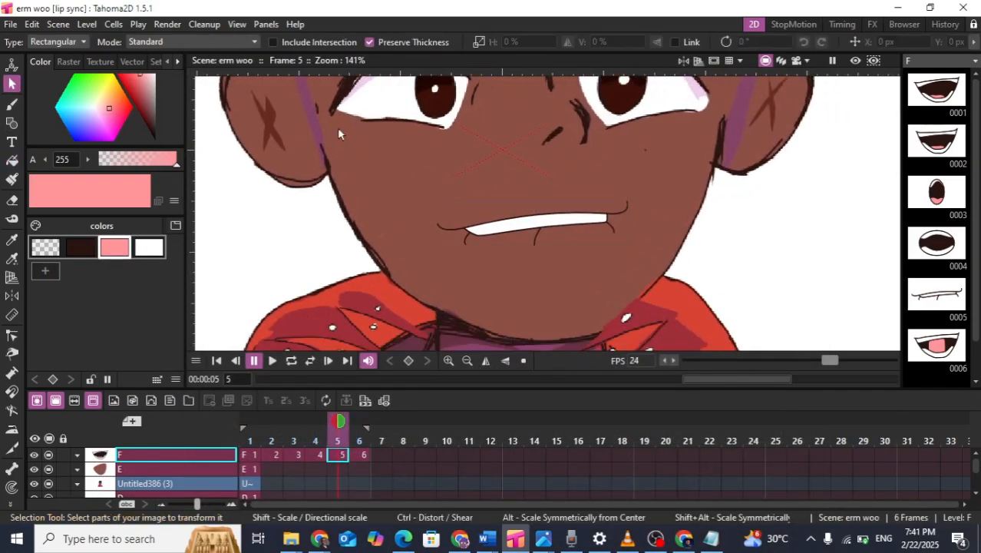
pyautogui.moveTo(337, 126); pyautogui.dragTo(689, 323)
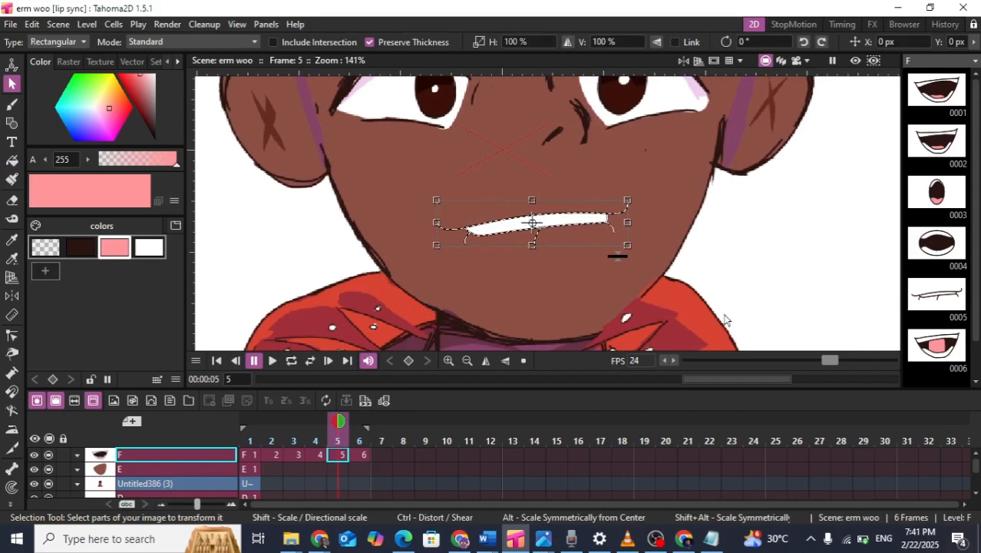
pyautogui.click(383, 458)
pyautogui.hotkey('ctrl', 'v')
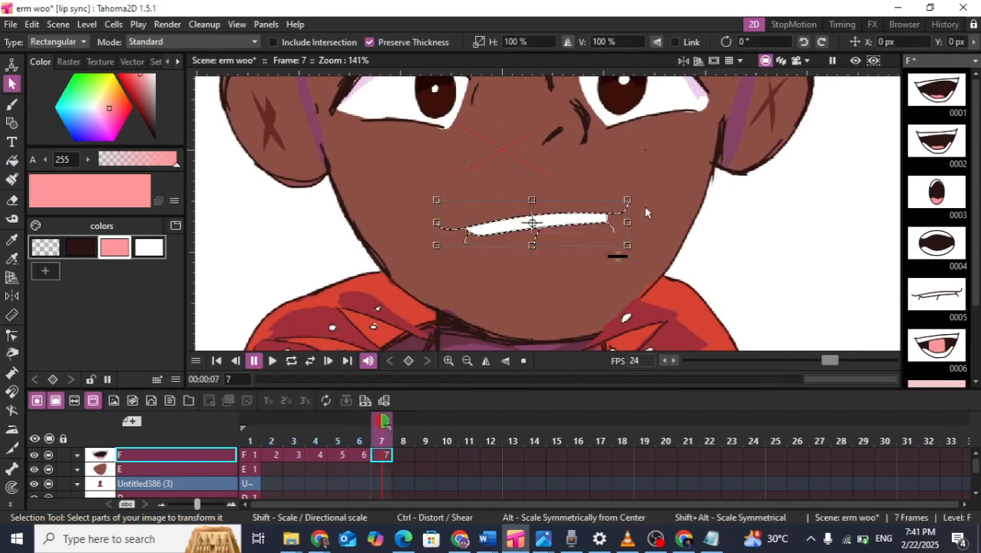
# Delete the lower teeth line and the three short strokes beneath it on frame 7, keeping only the upper mouth line
pyautogui.scroll(4, 526, 247)
pyautogui.click(552, 231)
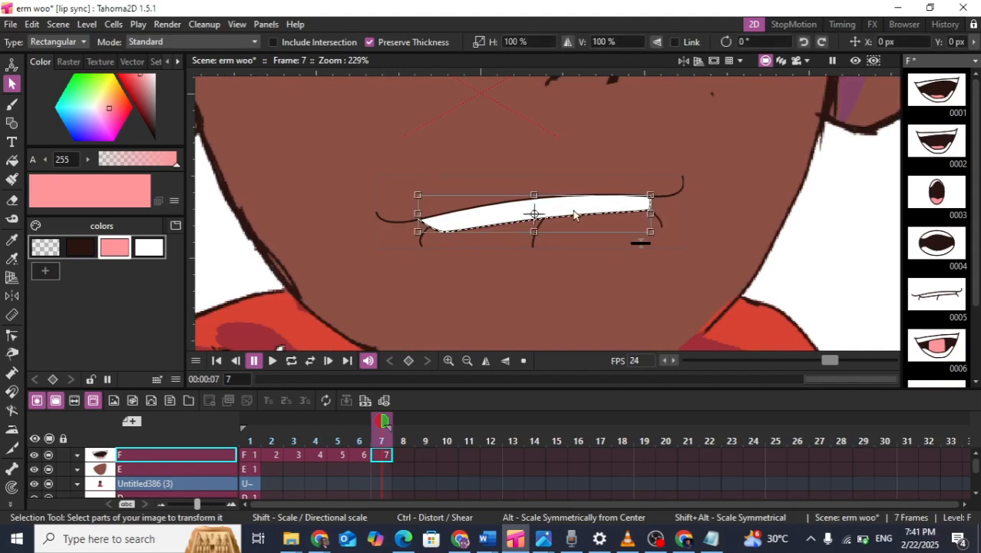
pyautogui.press('Delete')
pyautogui.click(538, 234)
pyautogui.press('Delete')
pyautogui.click(421, 239)
pyautogui.press('Delete')
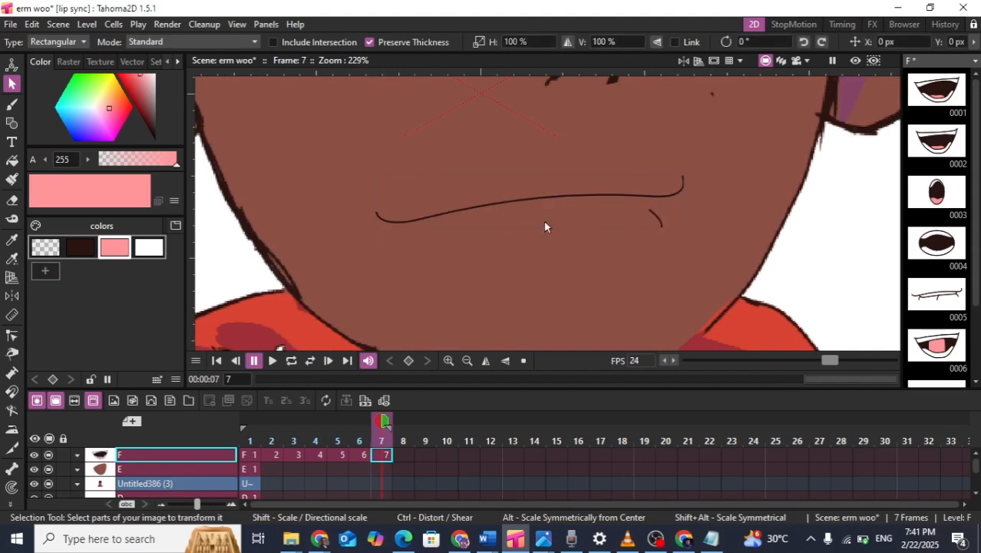
pyautogui.click(659, 221)
pyautogui.press('Delete')
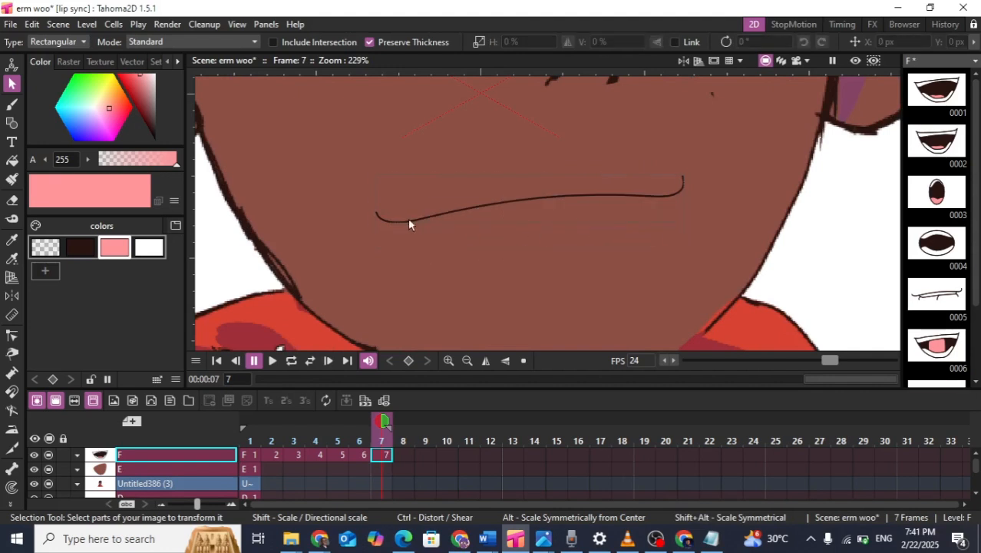
# Scale the frame 7 mouth line to 62.43% width and 140.75% height and reposition it under the nose
pyautogui.click(399, 218)
pyautogui.moveTo(377, 221)
pyautogui.mouseDown()
pyautogui.moveTo(491, 222)
pyautogui.moveTo(522, 182)
pyautogui.moveTo(498, 185)
pyautogui.mouseUp()
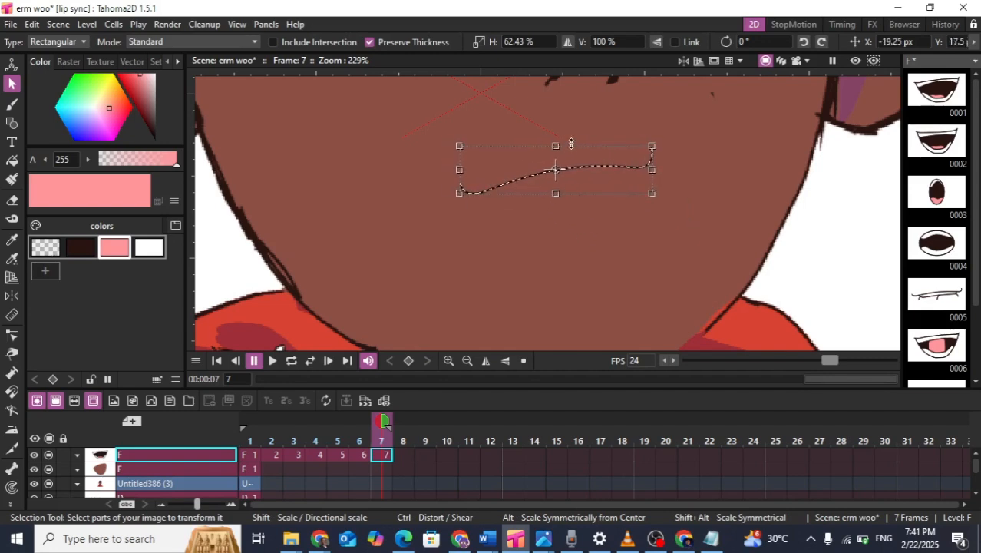
pyautogui.moveTo(571, 144); pyautogui.dragTo(572, 126)
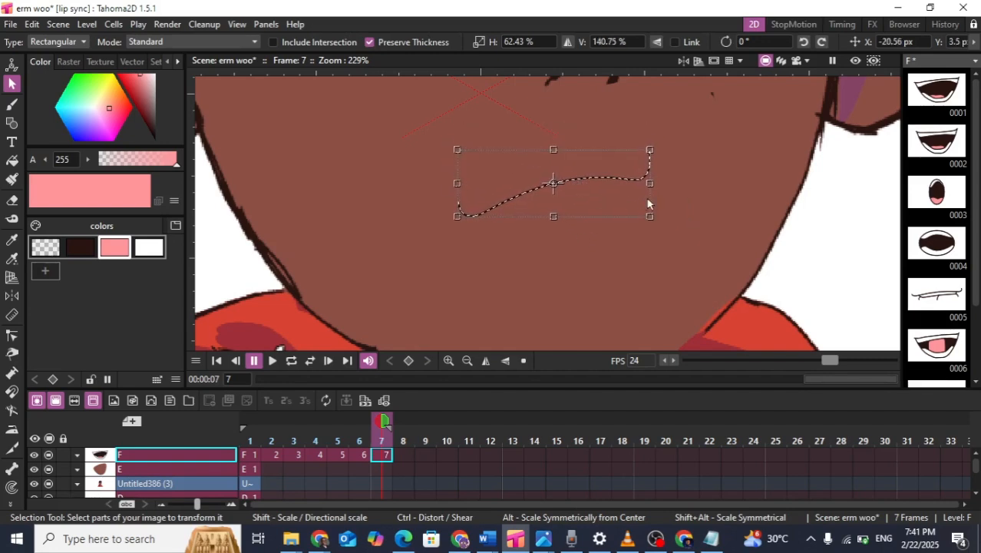
pyautogui.click(697, 226)
pyautogui.scroll(-7, 696, 235)
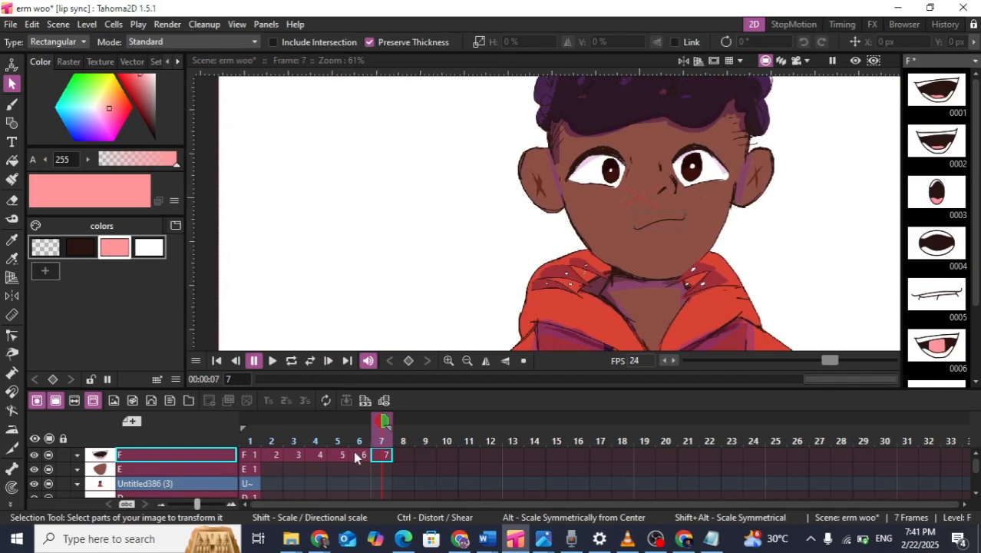
# Review the mouths on frames 5 to 7, then examine the Lip Sync slots and the browser chart's Q, W mouth shape
pyautogui.click(354, 453)
pyautogui.click(339, 454)
pyautogui.click(385, 455)
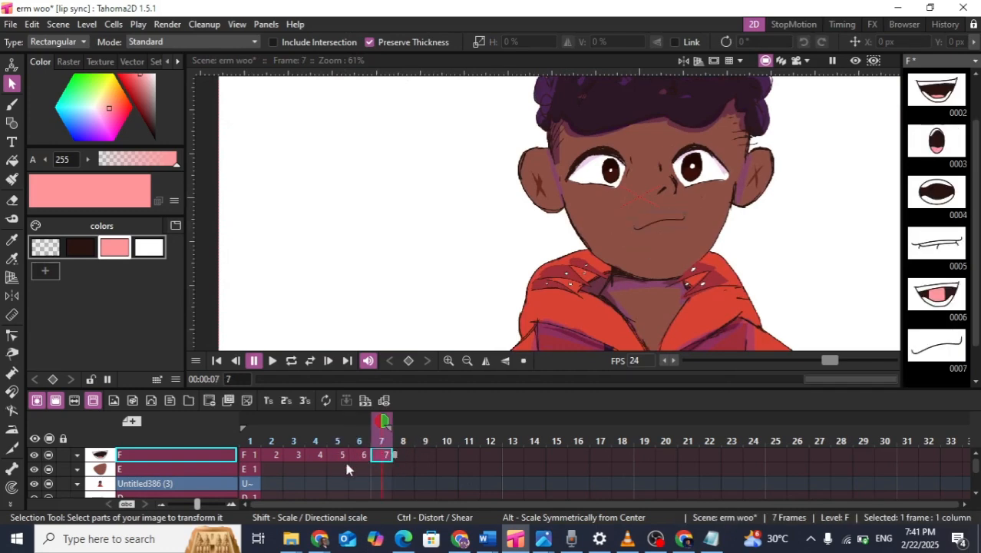
pyautogui.hotkey('alt', 'l')
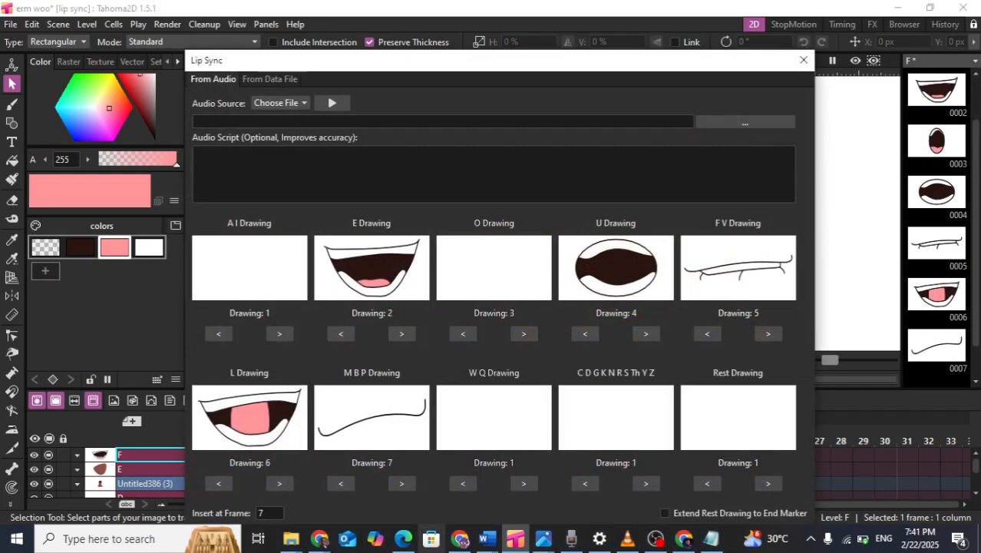
pyautogui.click(459, 540)
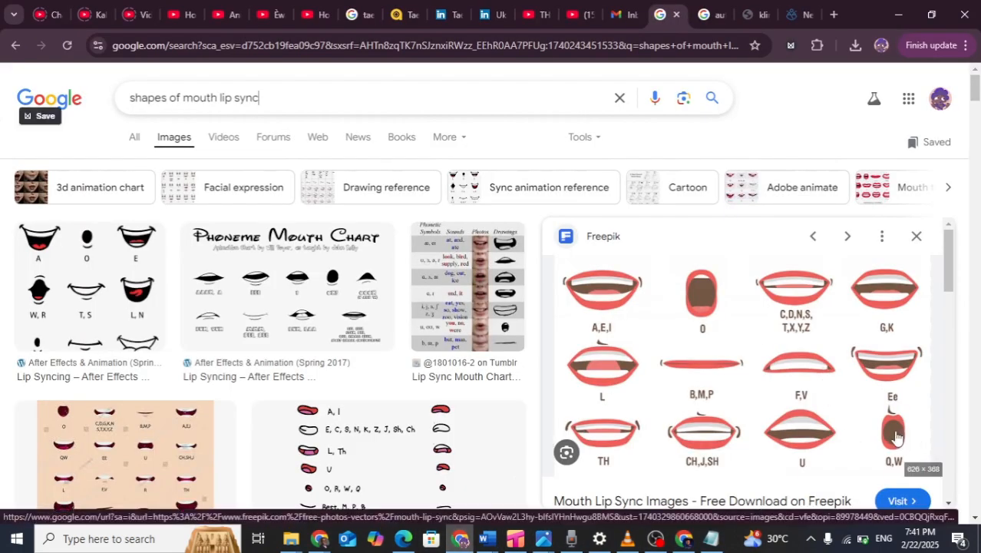
pyautogui.click(897, 15)
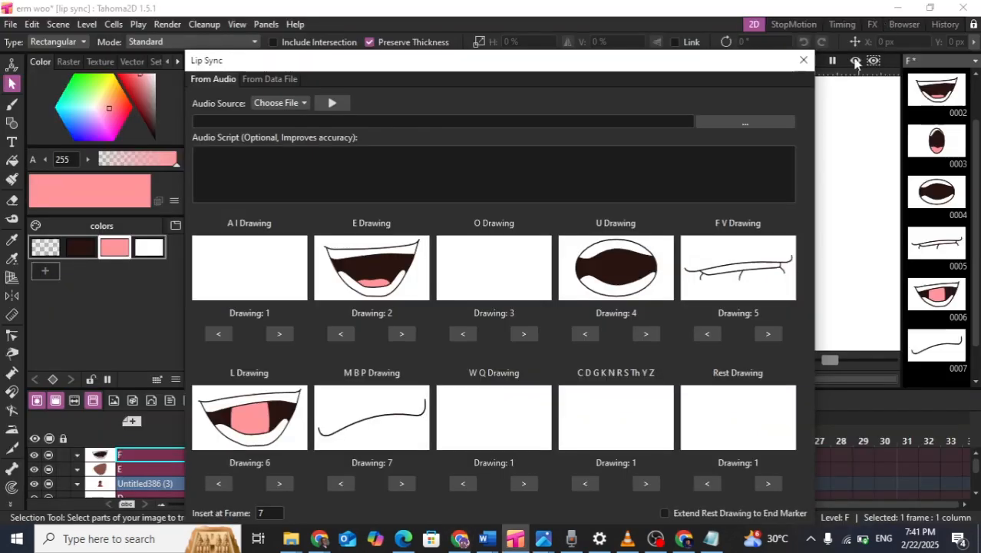
pyautogui.click(803, 60)
# Copy the round frame 3 mouth into frame 8 and shift it slightly left on the face
pyautogui.click(317, 455)
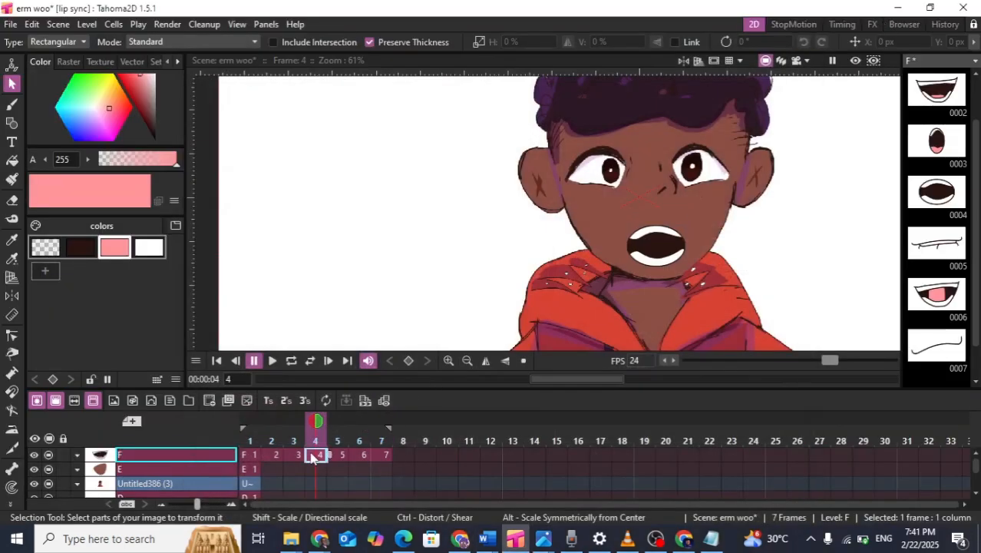
pyautogui.click(293, 455)
pyautogui.scroll(2, 537, 215)
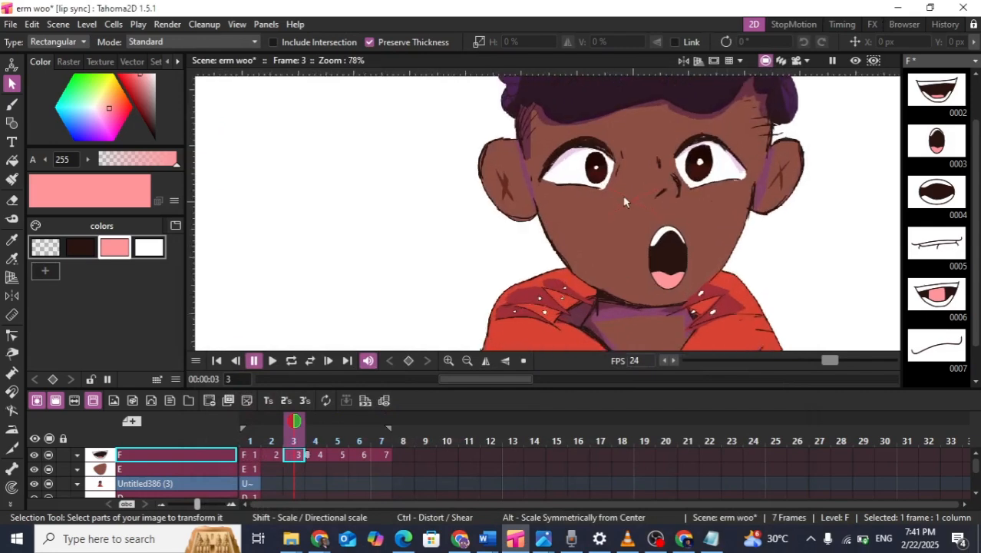
pyautogui.moveTo(527, 173); pyautogui.dragTo(645, 326)
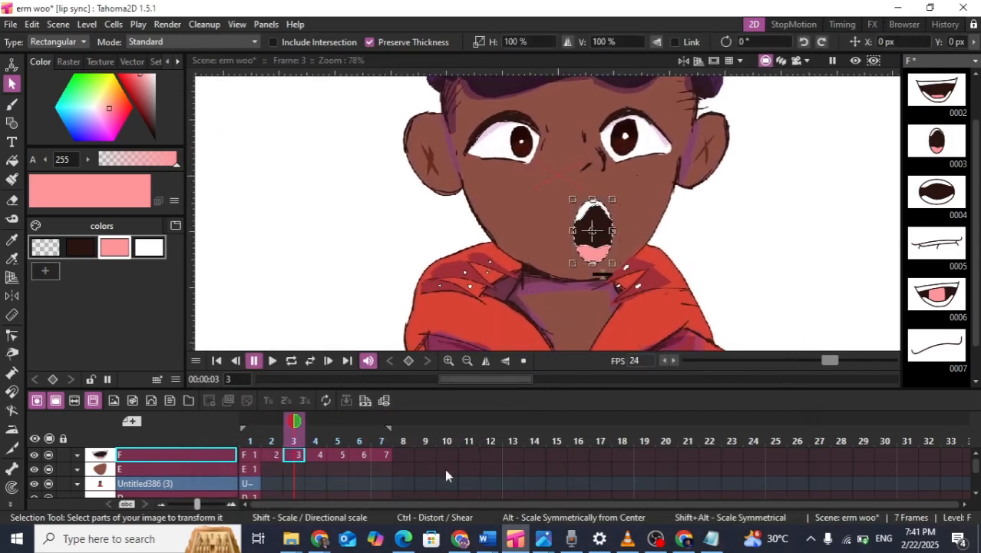
pyautogui.click(403, 455)
pyautogui.hotkey('ctrl', 'v')
pyautogui.scroll(3, 595, 230)
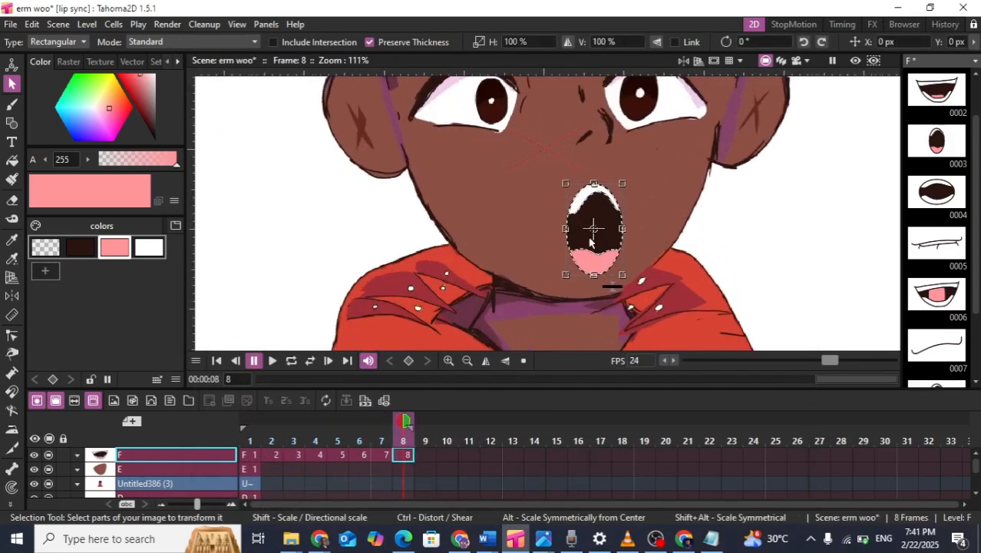
pyautogui.scroll(1, 588, 262)
pyautogui.moveTo(593, 254); pyautogui.dragTo(563, 254)
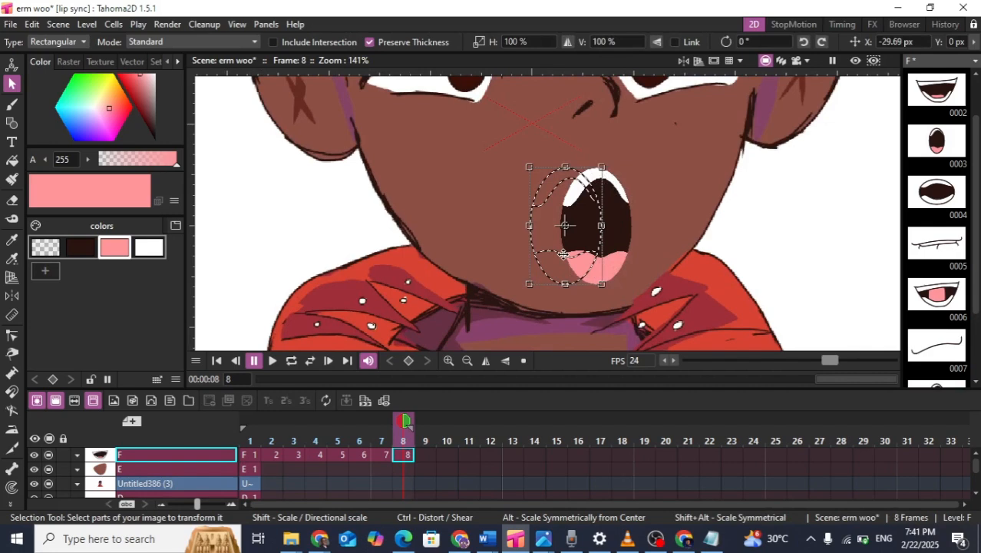
pyautogui.click(629, 235)
# Delete the upper teeth and tongue lines from the frame 8 mouth, leaving a plain dark oval
pyautogui.click(580, 193)
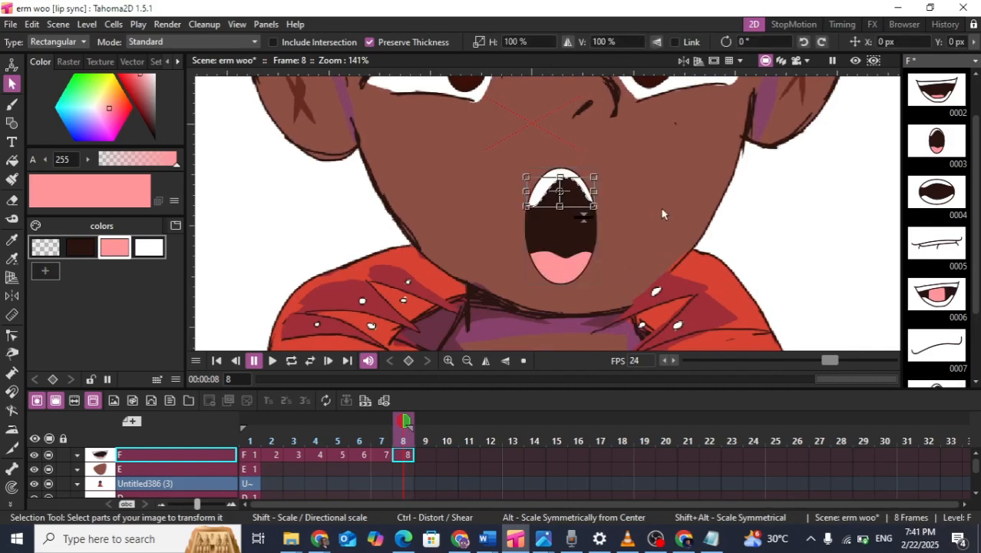
pyautogui.scroll(3, 663, 214)
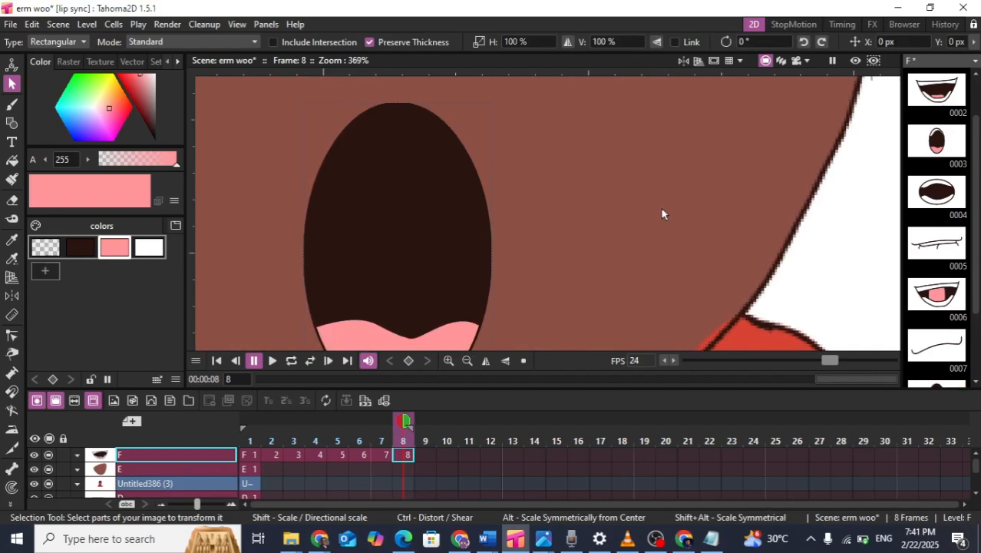
pyautogui.scroll(-1, 663, 214)
pyautogui.click(511, 295)
pyautogui.press('Delete')
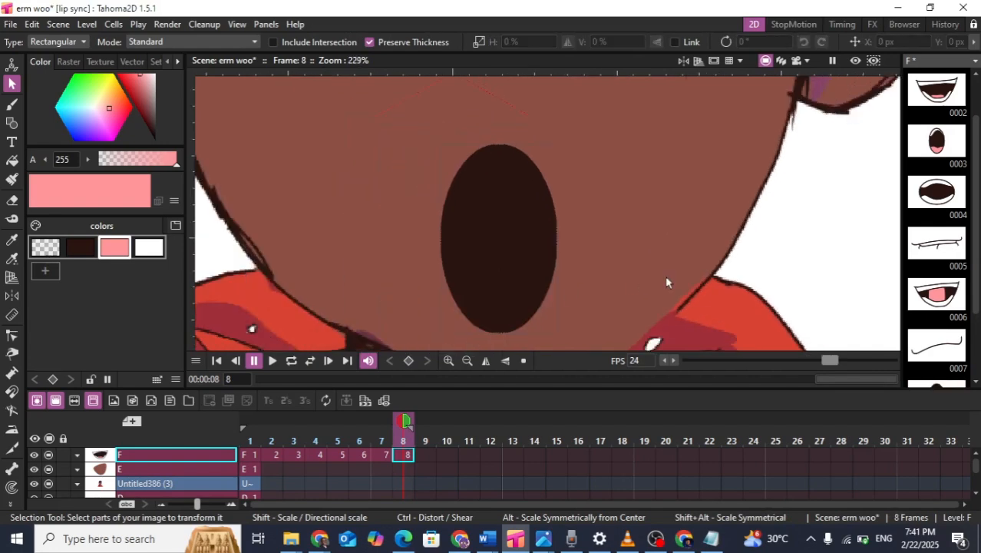
pyautogui.scroll(-6, 666, 283)
pyautogui.scroll(3, 624, 296)
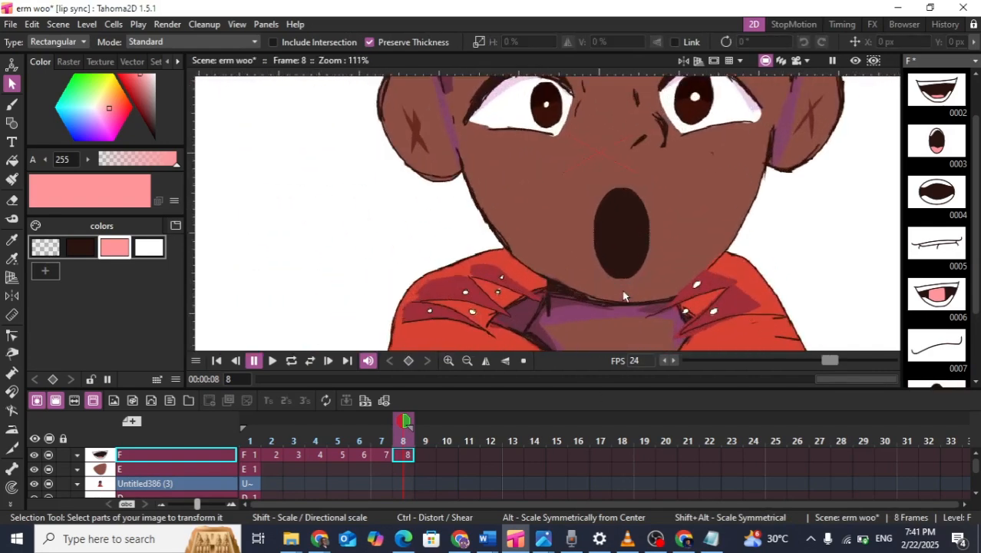
# Nudge the dark oval mouth on frame 8 slightly right and up so it sits centred under the nose
pyautogui.click(636, 264)
pyautogui.moveTo(636, 265); pyautogui.dragTo(644, 262)
pyautogui.click(668, 269)
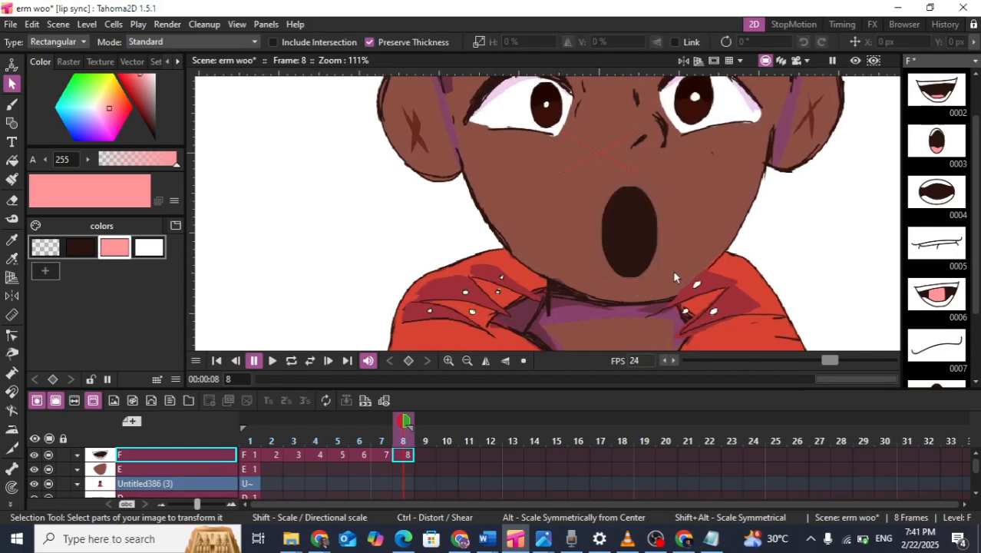
pyautogui.scroll(-4, 673, 269)
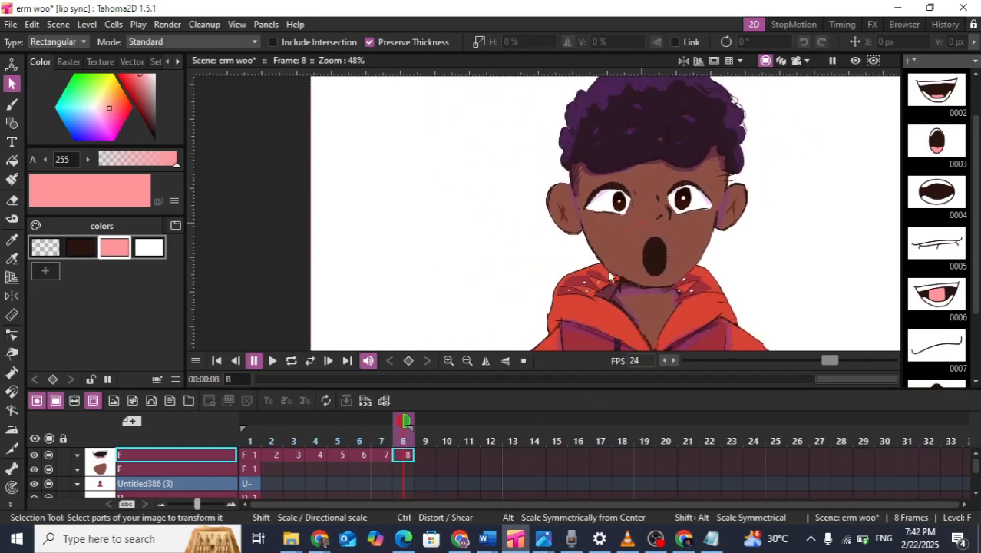
# Check the Lip Sync slots and the browser chart's C, D, N, S mouth shape, and copy the frame 6 mouth into frame 9
pyautogui.hotkey('alt', 'l')
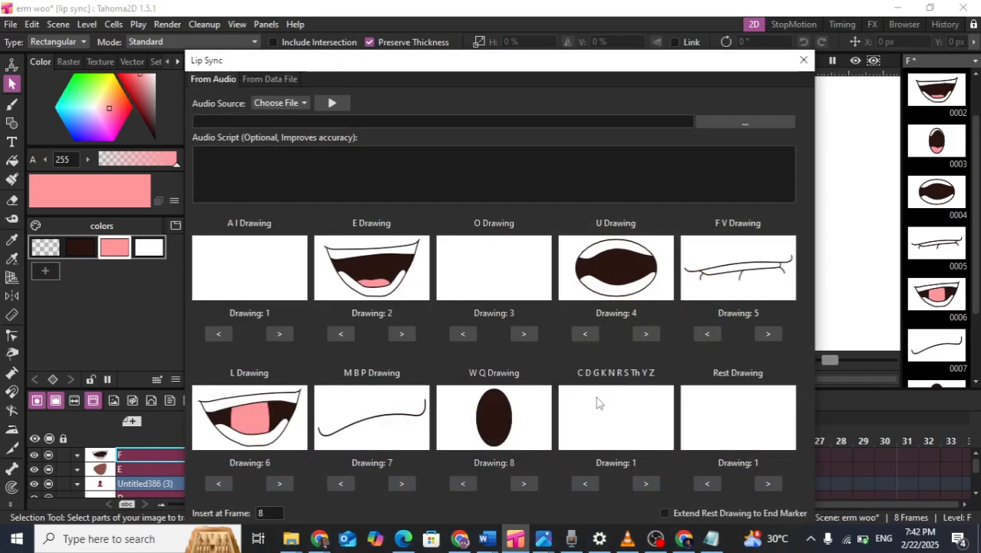
pyautogui.click(805, 60)
pyautogui.click(460, 538)
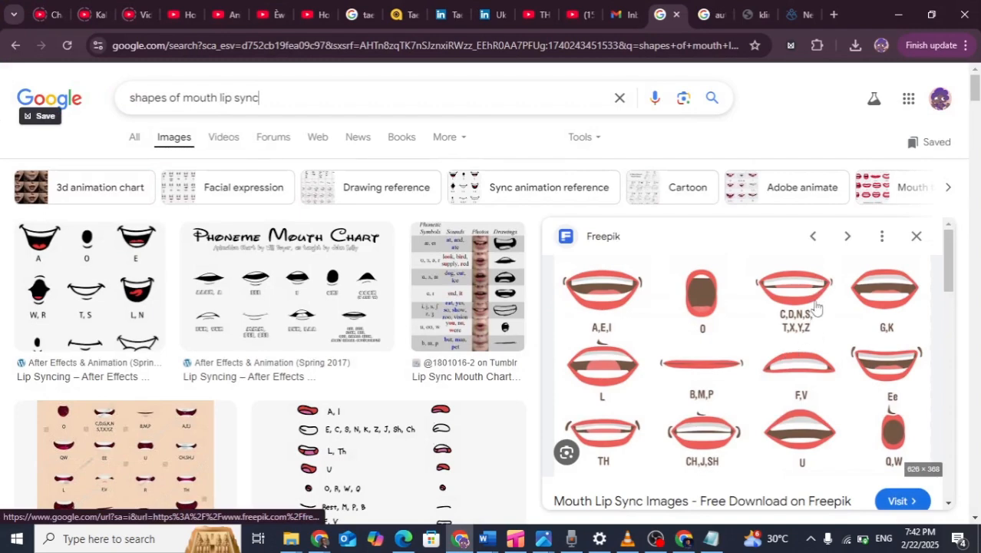
pyautogui.click(898, 14)
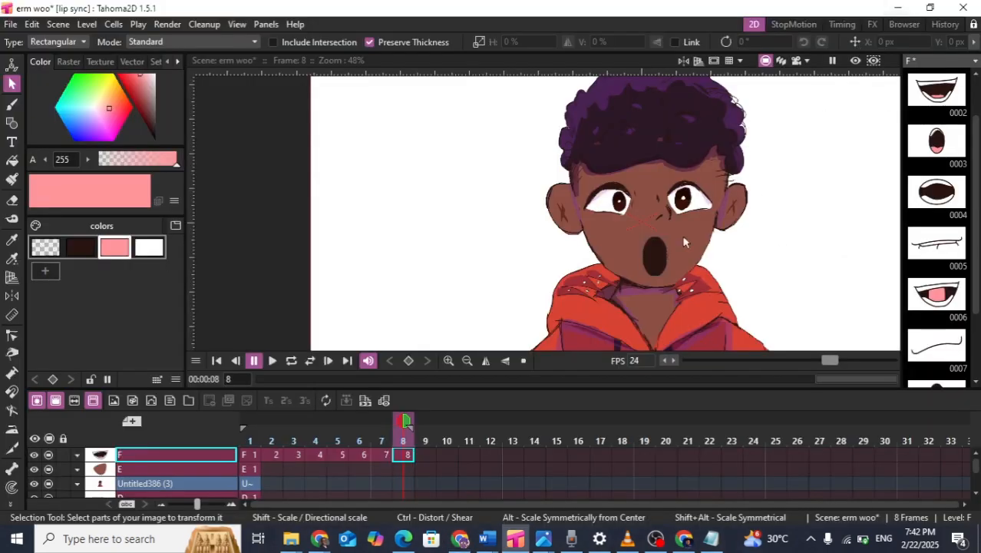
pyautogui.click(357, 456)
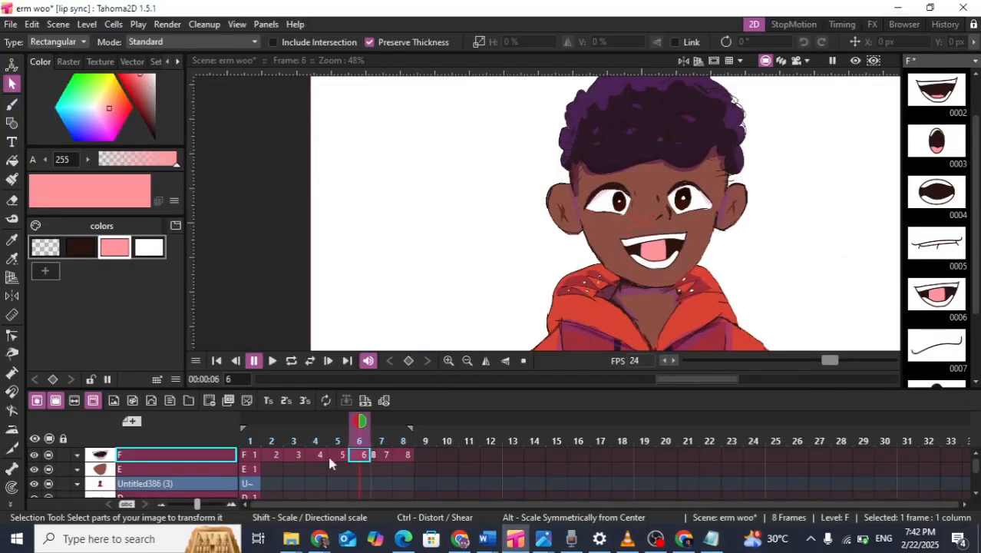
pyautogui.scroll(4, 614, 255)
pyautogui.moveTo(524, 157); pyautogui.dragTo(755, 328)
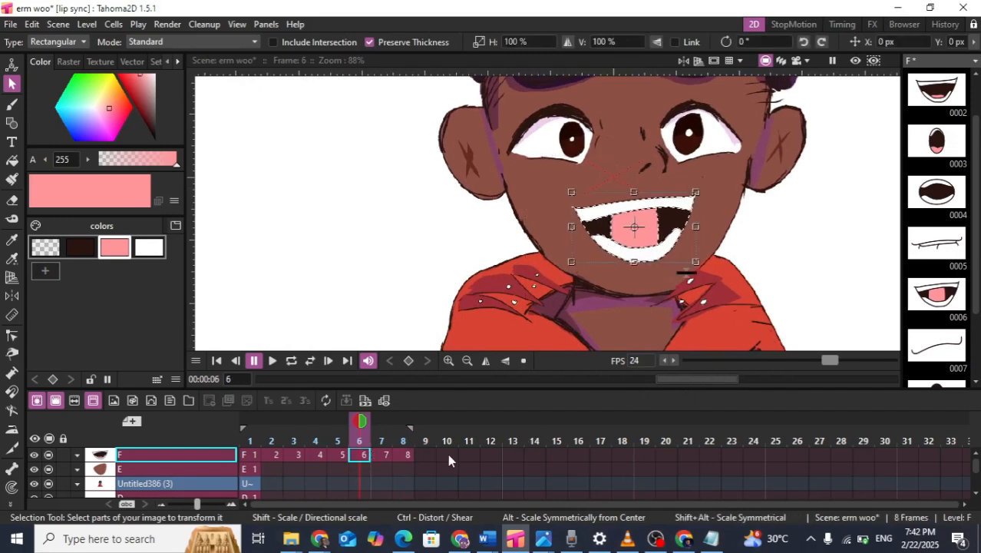
pyautogui.click(432, 455)
pyautogui.hotkey('ctrl', 'v')
pyautogui.scroll(3, 682, 223)
pyautogui.click(758, 215)
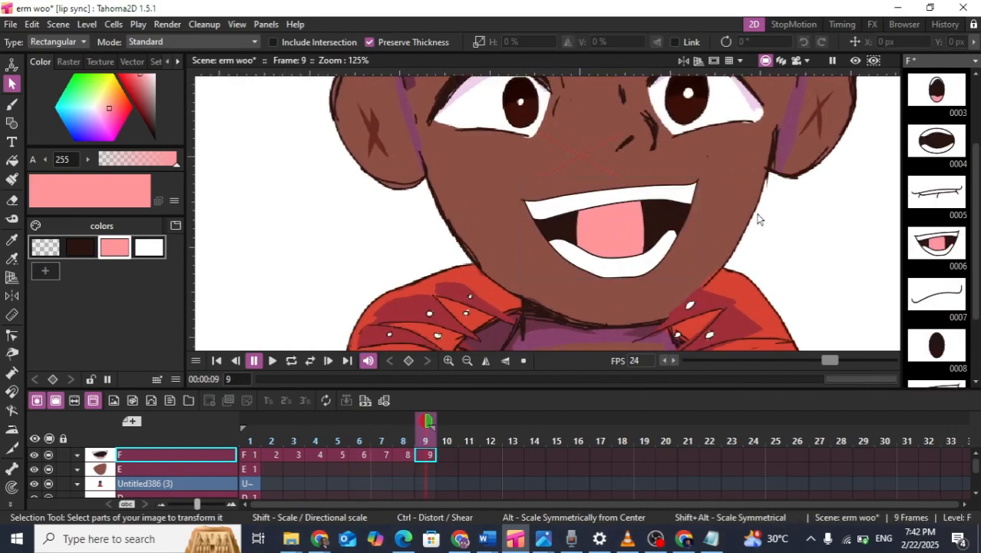
# Widen the frame 9 tongue by moving its right edge line outward about 17 px and its left edge line outward toward the mouth corner
pyautogui.scroll(6, 641, 231)
pyautogui.click(637, 230)
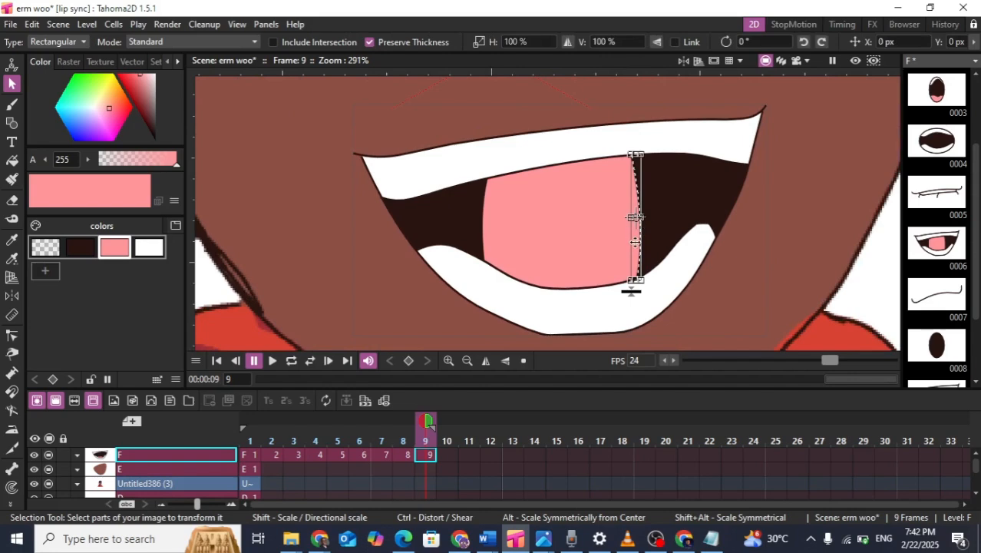
pyautogui.moveTo(637, 253); pyautogui.dragTo(670, 253)
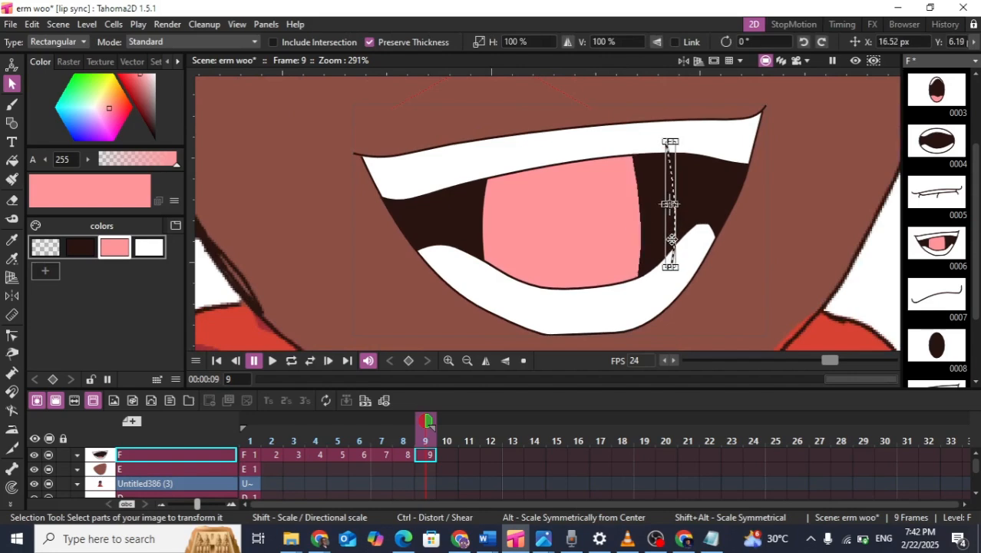
pyautogui.scroll(2, 440, 269)
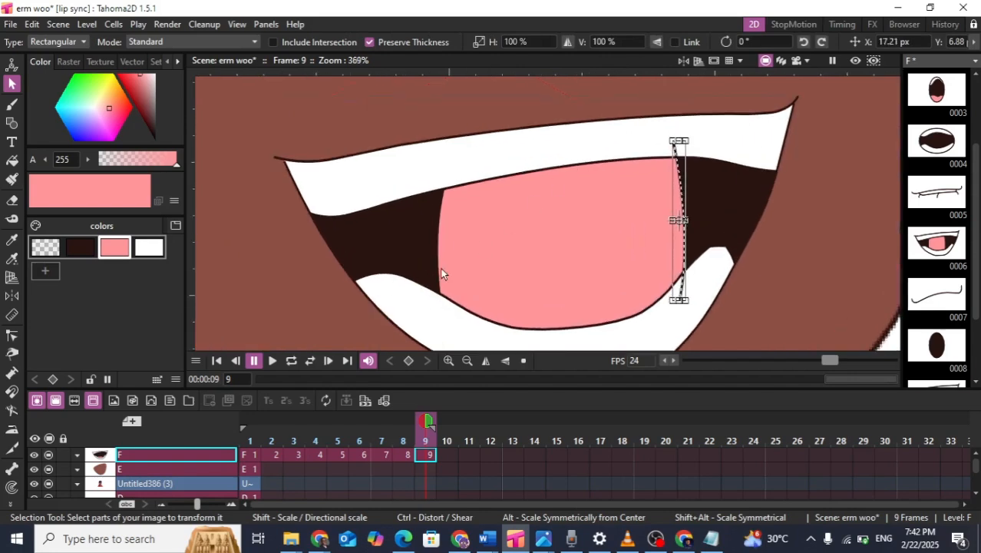
pyautogui.click(440, 274)
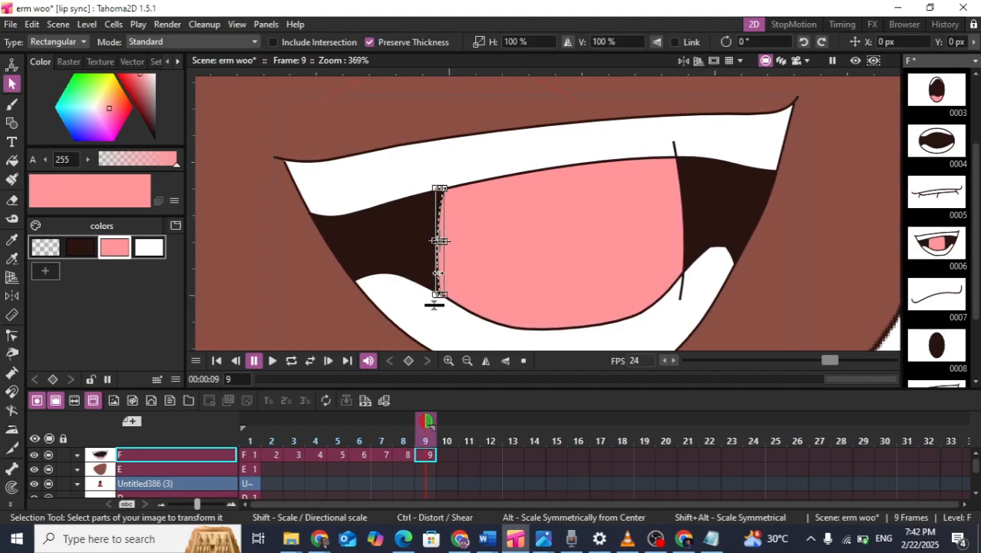
pyautogui.moveTo(440, 277)
pyautogui.mouseDown()
pyautogui.moveTo(407, 273)
pyautogui.moveTo(406, 286)
pyautogui.moveTo(408, 278)
pyautogui.mouseUp()
pyautogui.click(435, 249)
pyautogui.click(410, 187)
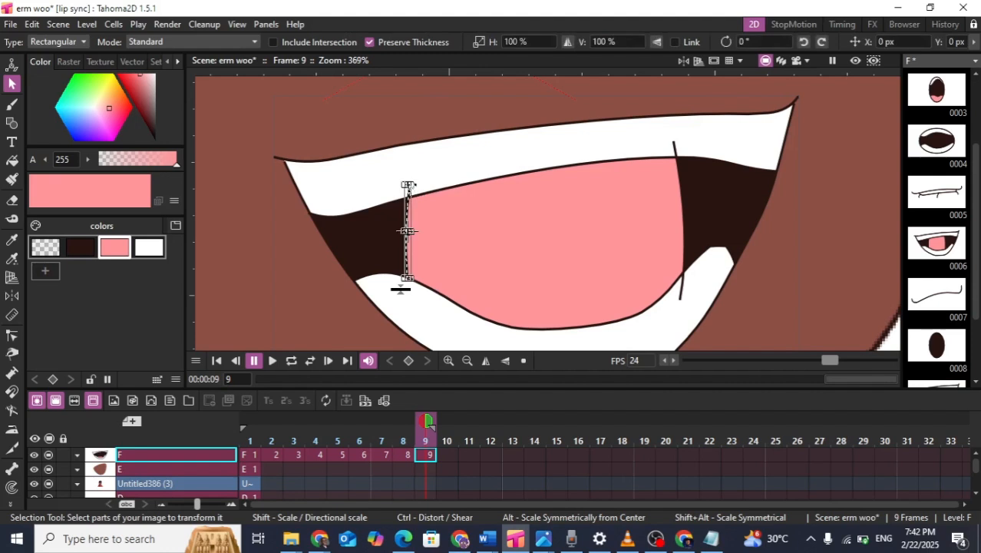
# Shorten the tongue's left edge line so its upper end meets the lower edge of the upper teeth
pyautogui.scroll(3, 407, 185)
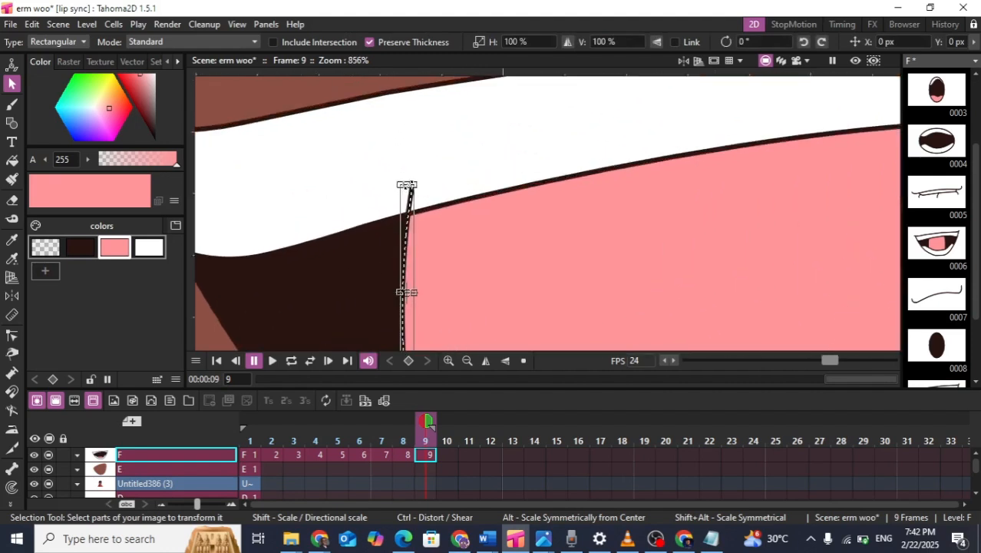
pyautogui.moveTo(407, 184); pyautogui.dragTo(407, 209)
pyautogui.click(460, 251)
pyautogui.scroll(-3, 602, 281)
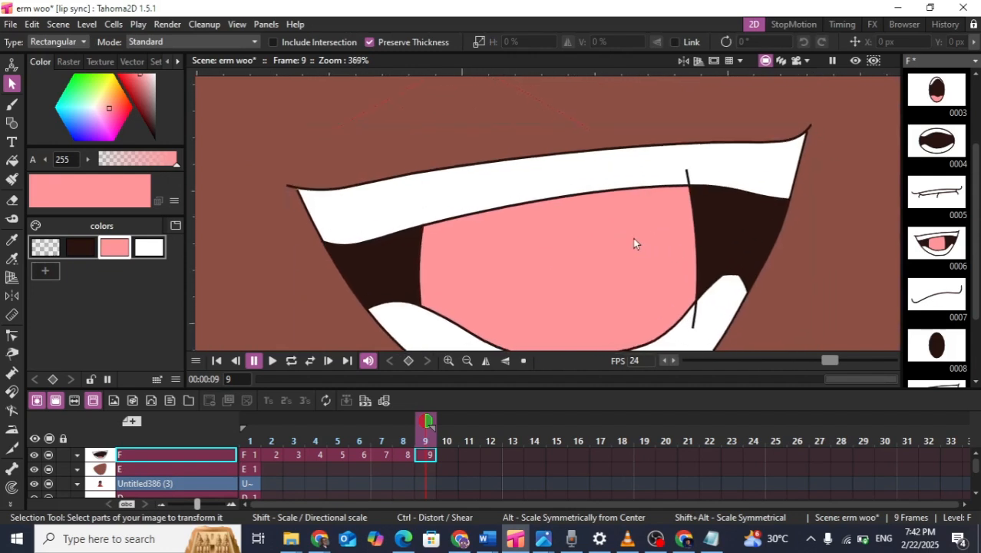
# Save the scene and scale the tongue's right edge line to 87.09% height so it ends at the upper teeth
pyautogui.click(690, 328)
pyautogui.hotkey('ctrl', 's')
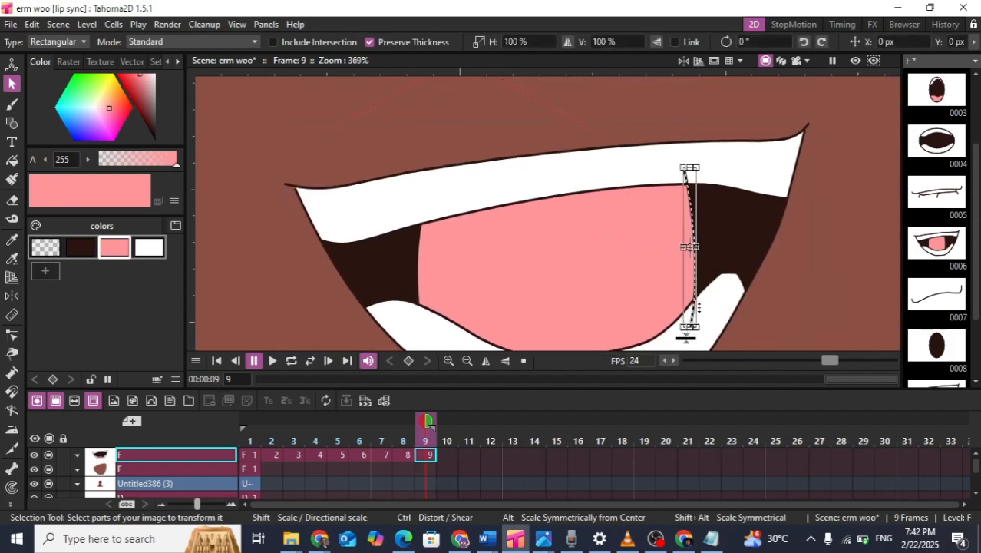
pyautogui.click(771, 251)
pyautogui.scroll(1, 767, 256)
pyautogui.moveTo(731, 256); pyautogui.dragTo(633, 221)
pyautogui.click(598, 215)
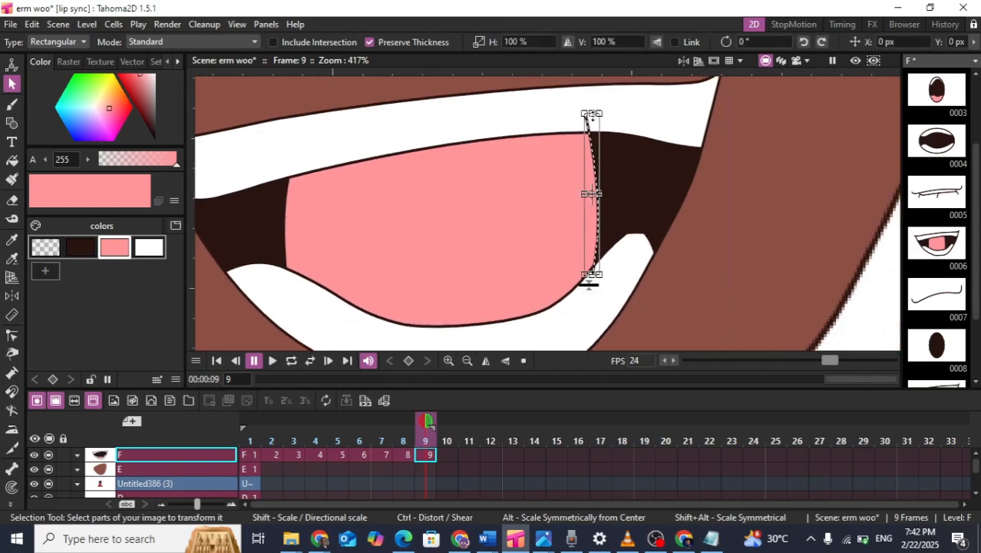
pyautogui.moveTo(593, 117); pyautogui.dragTo(593, 134)
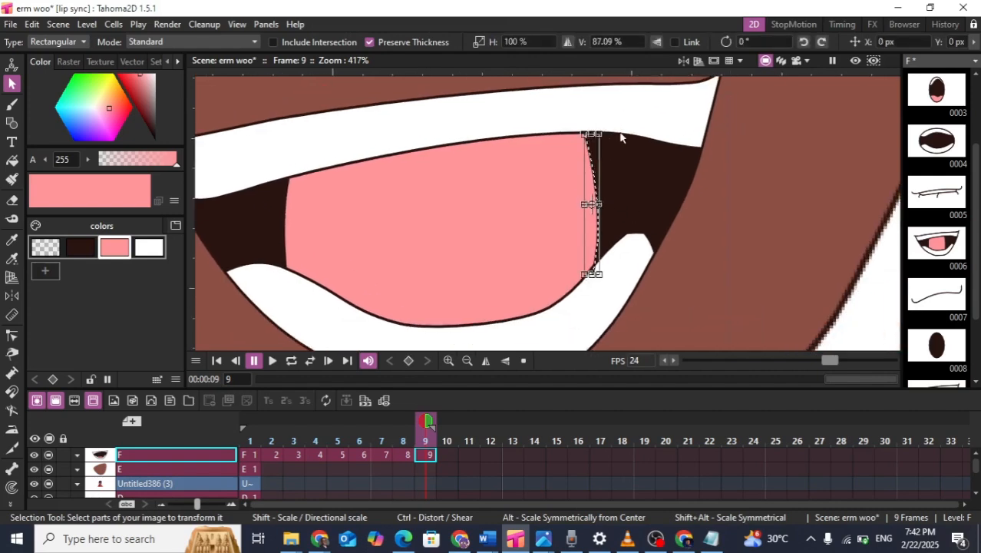
pyautogui.scroll(-4, 639, 167)
pyautogui.click(758, 219)
pyautogui.scroll(-3, 733, 219)
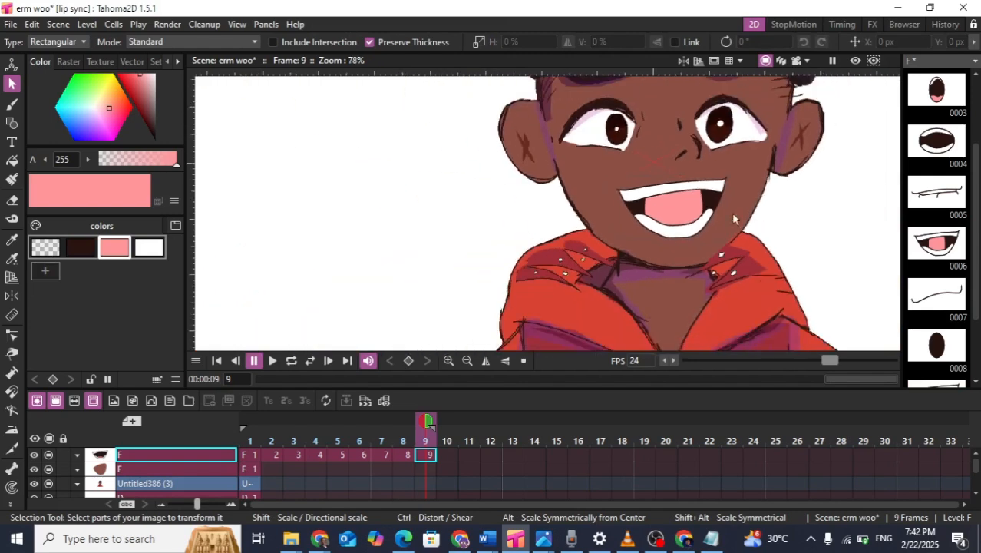
# Flatten the whole frame 9 mouth by reducing its height and raise it slightly on the face
pyautogui.scroll(3, 734, 219)
pyautogui.moveTo(519, 132); pyautogui.dragTo(842, 307)
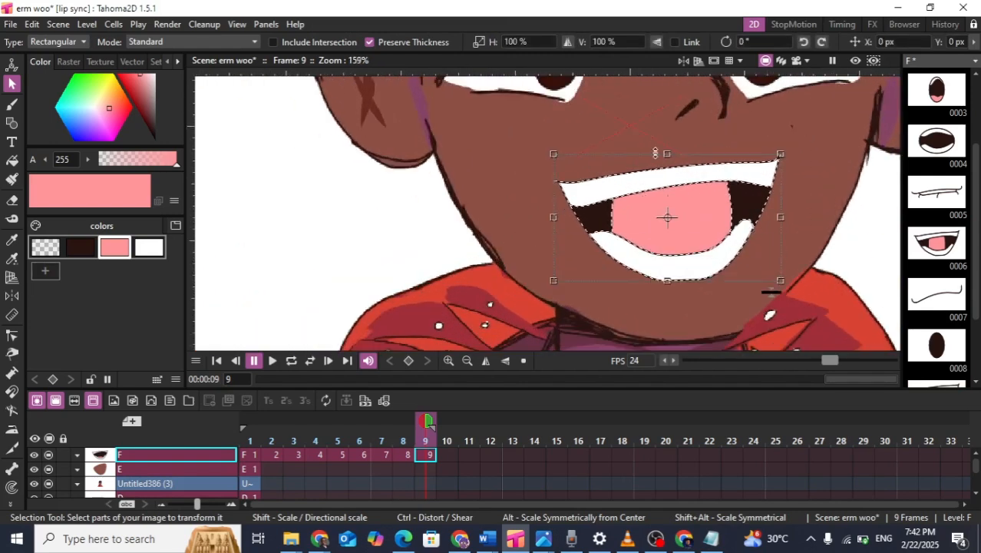
pyautogui.moveTo(666, 153)
pyautogui.mouseDown()
pyautogui.moveTo(666, 189)
pyautogui.moveTo(668, 159)
pyautogui.moveTo(667, 173)
pyautogui.mouseUp()
pyautogui.click(816, 272)
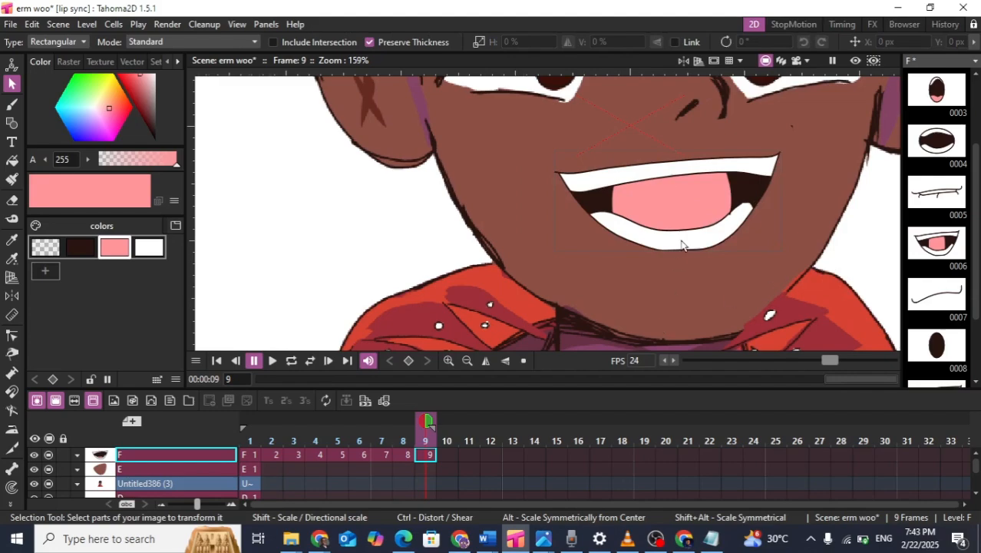
pyautogui.scroll(-3, 682, 245)
# Check the Lip Sync slots and the mouths on frames 6 to 8, and copy the frame 7 mouth line into frame 10
pyautogui.hotkey('alt', 'l')
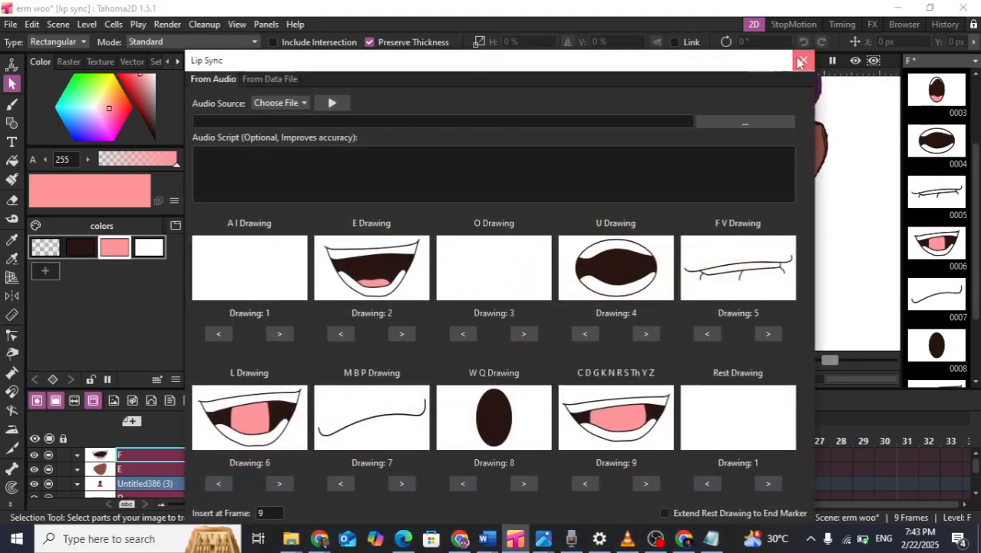
pyautogui.click(804, 59)
pyautogui.click(398, 456)
pyautogui.click(381, 455)
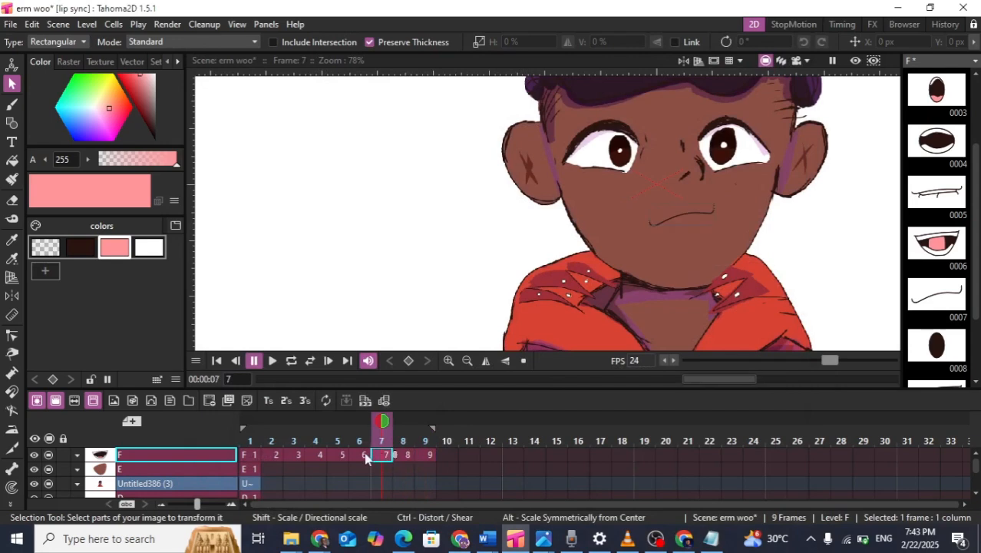
pyautogui.click(363, 455)
pyautogui.click(381, 455)
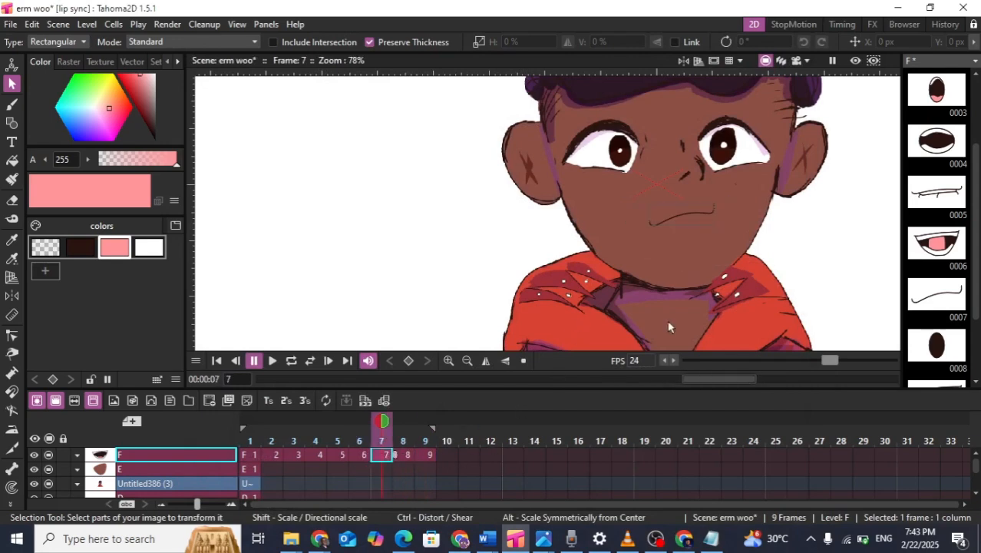
pyautogui.scroll(4, 516, 174)
pyautogui.moveTo(516, 174); pyautogui.dragTo(764, 293)
pyautogui.click(454, 453)
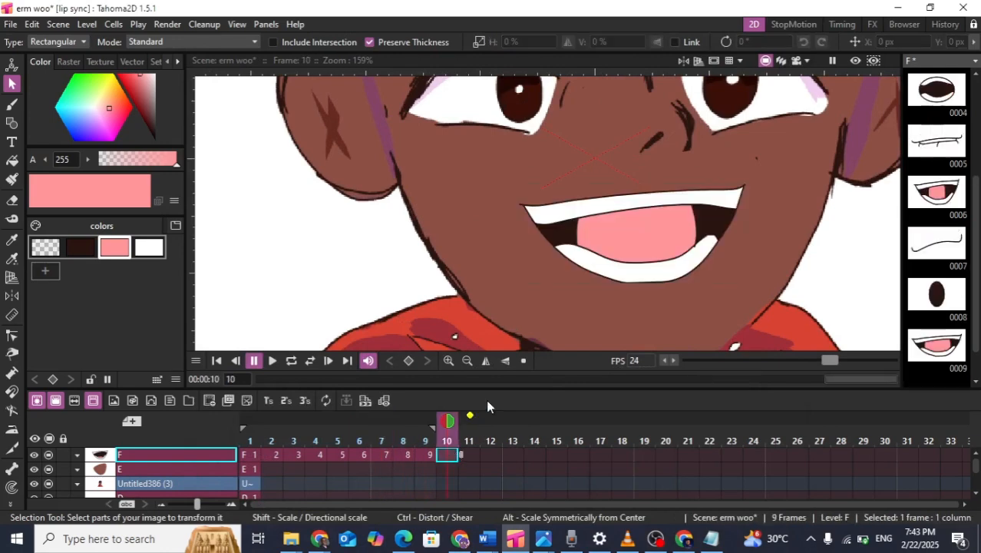
pyautogui.hotkey('ctrl', 'v')
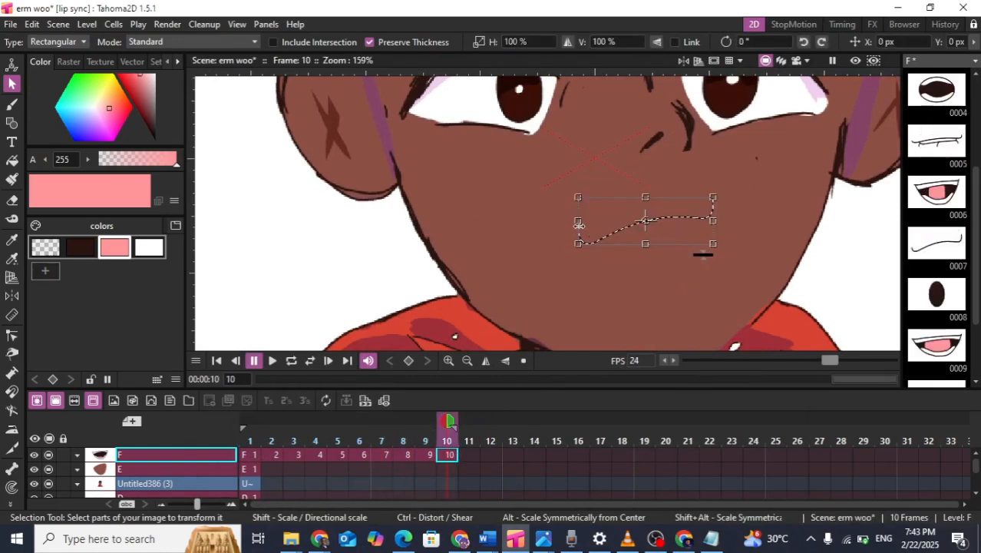
# Stretch the frame 10 mouth line to 152.02% width and rotate it level to form a closed resting smile
pyautogui.moveTo(579, 224); pyautogui.dragTo(507, 225)
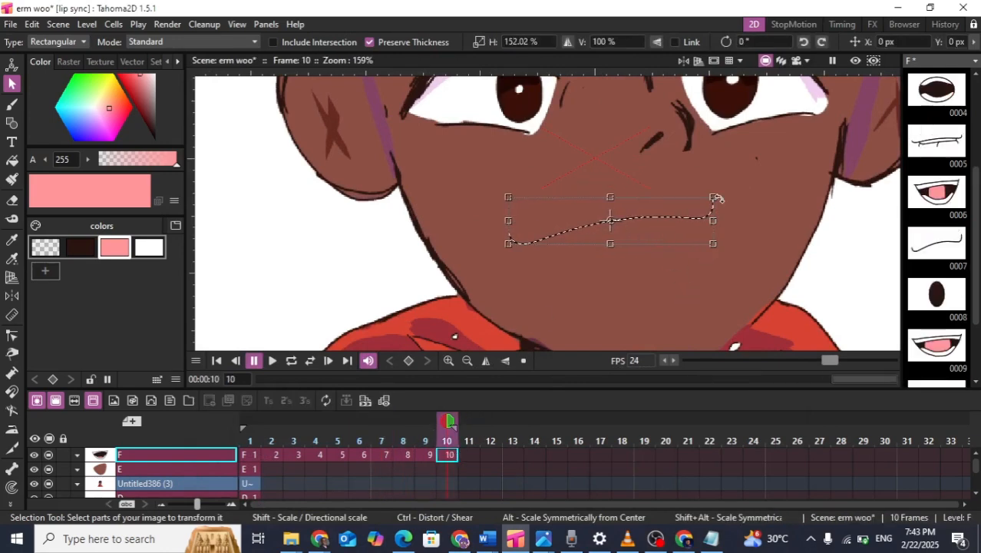
pyautogui.moveTo(714, 225)
pyautogui.mouseDown()
pyautogui.moveTo(742, 201)
pyautogui.moveTo(711, 233)
pyautogui.moveTo(715, 248)
pyautogui.moveTo(712, 240)
pyautogui.mouseUp()
pyautogui.click(814, 242)
pyautogui.scroll(-10, 753, 201)
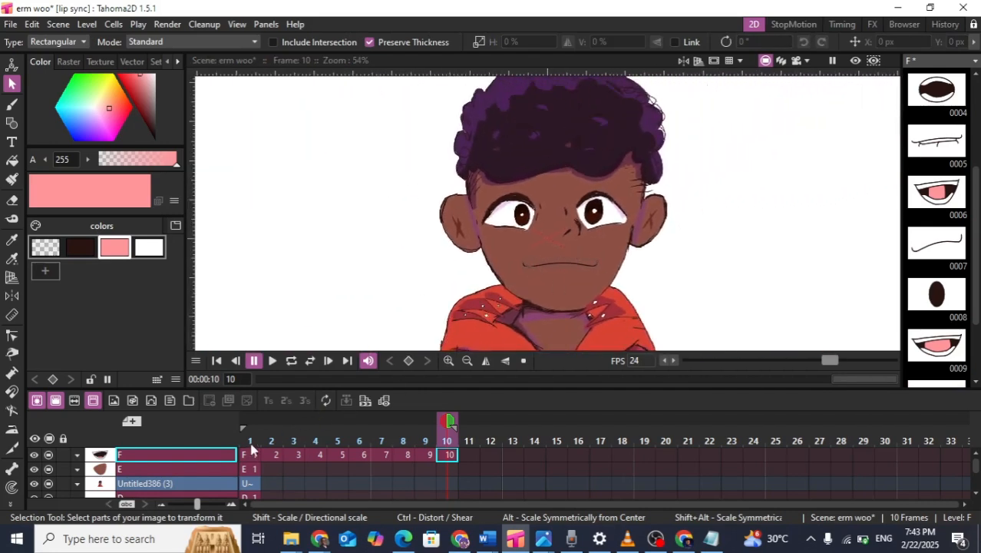
# Review the finished mouth drawings on frames 1, 3, 5 and 8 of the mouth level
pyautogui.click(256, 453)
pyautogui.click(296, 453)
pyautogui.click(336, 453)
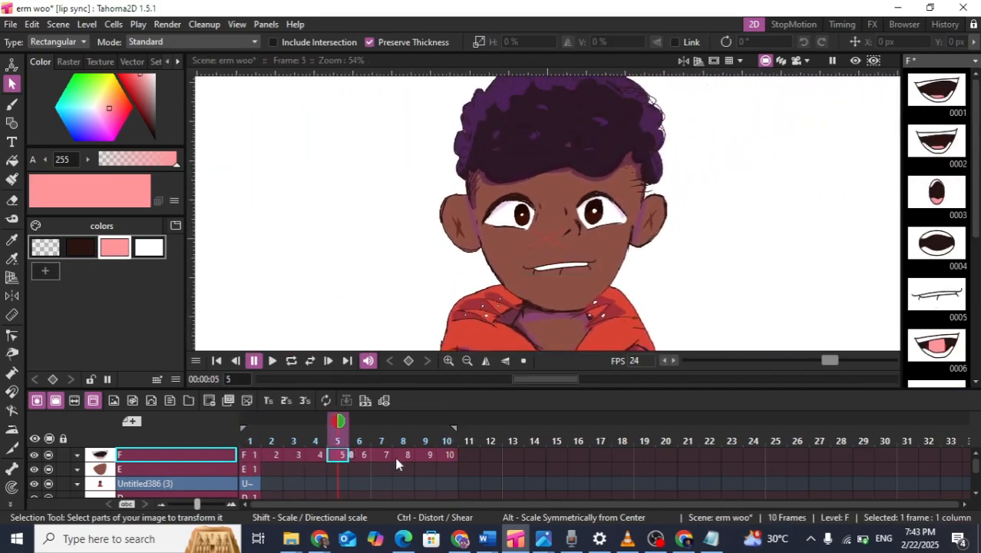
pyautogui.click(404, 454)
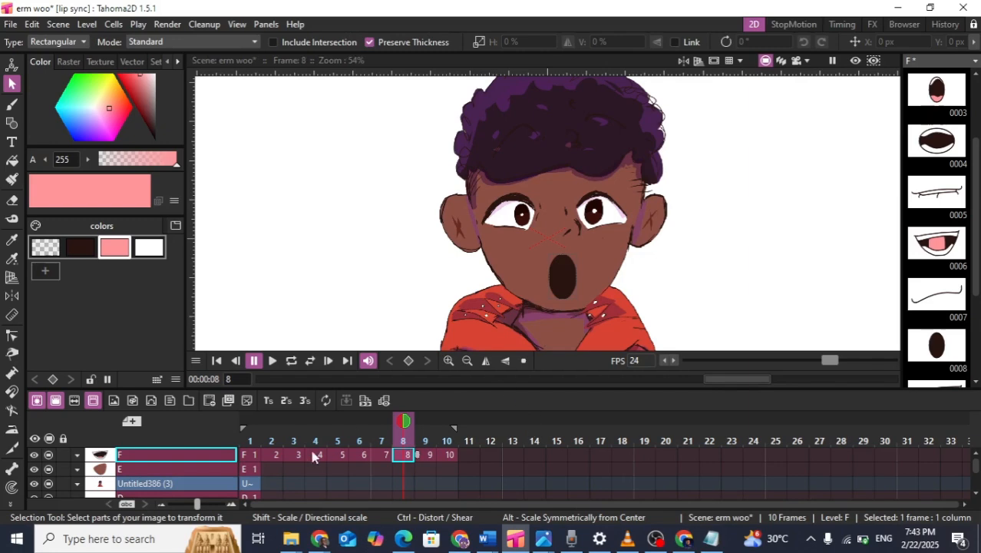
pyautogui.click(248, 454)
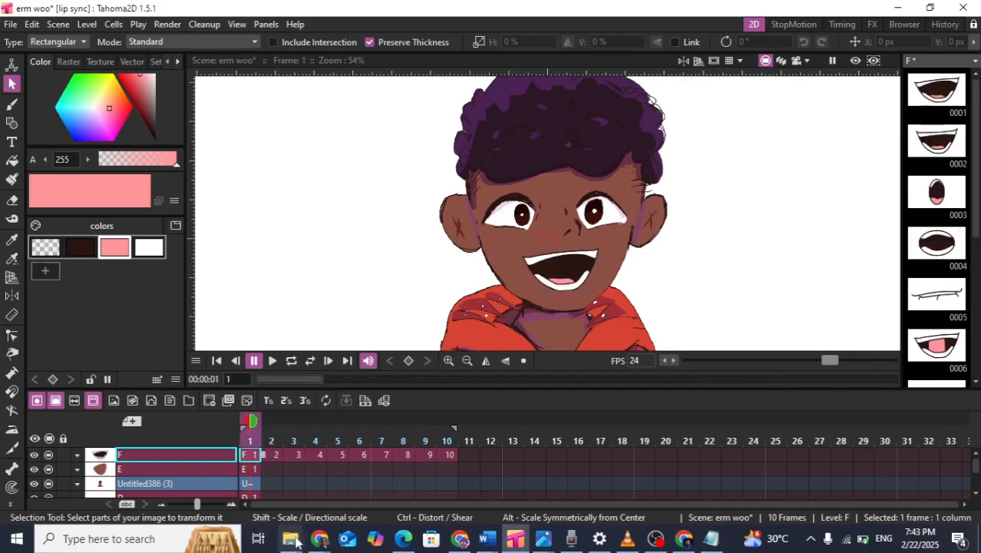
# Switch to File Explorer, open the Downloads folder and find the ttsmaker speech audio file
pyautogui.moveTo(292, 540)
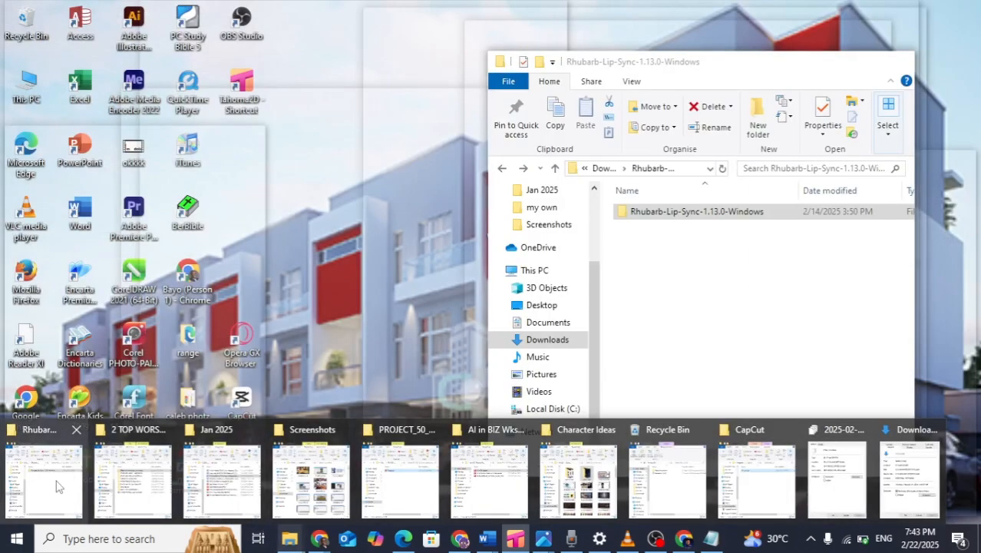
pyautogui.click(58, 486)
pyautogui.click(541, 339)
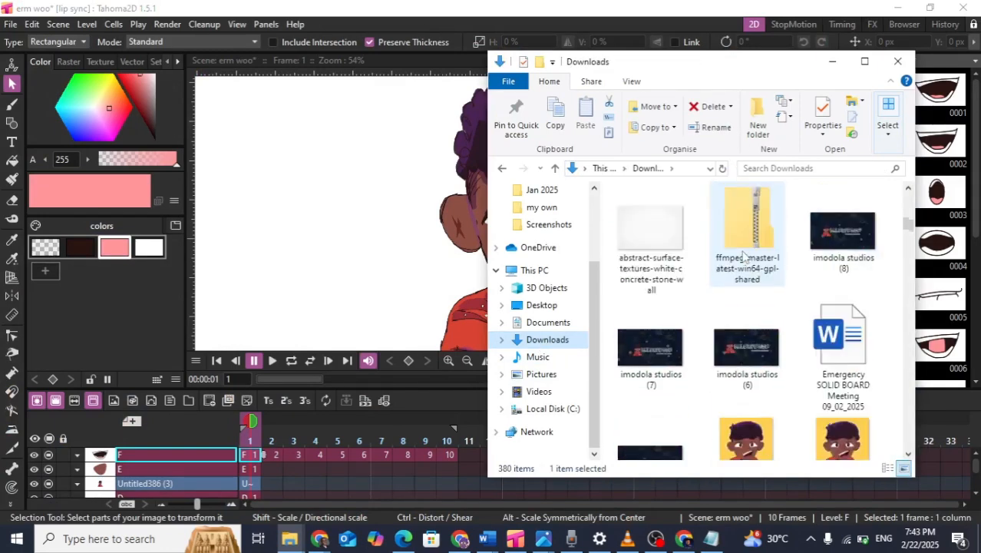
pyautogui.scroll(-3, 738, 278)
pyautogui.scroll(4, 738, 278)
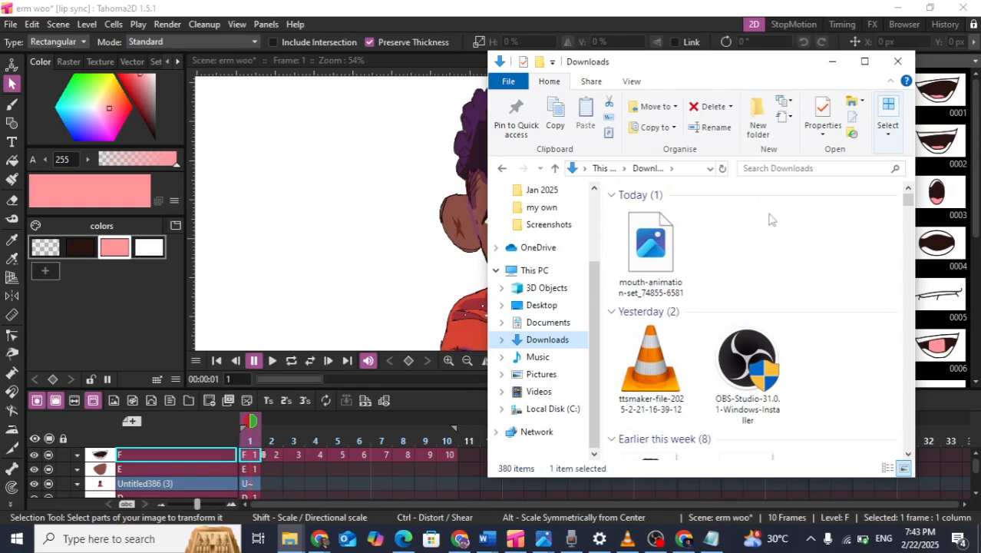
pyautogui.scroll(-3, 707, 374)
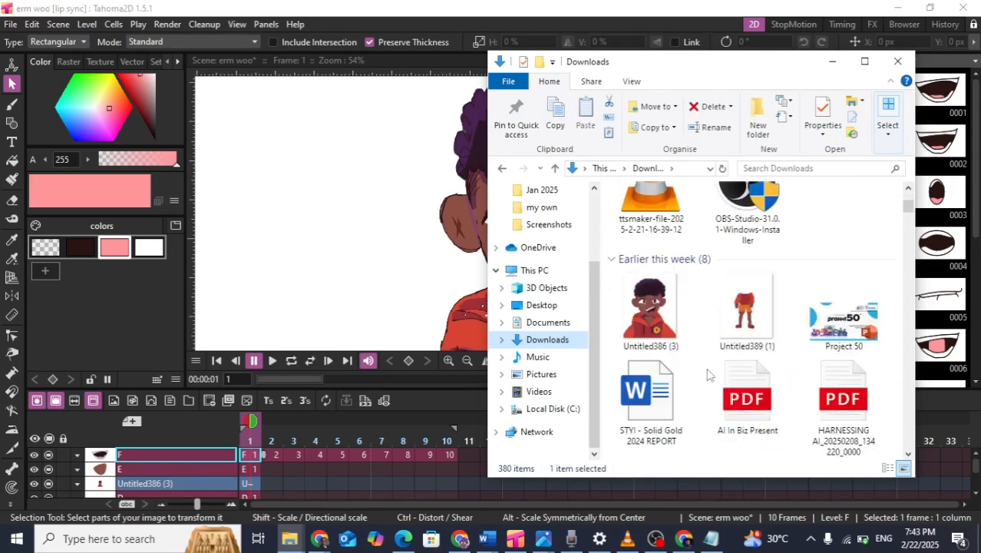
pyautogui.scroll(3, 708, 374)
pyautogui.scroll(-3, 787, 419)
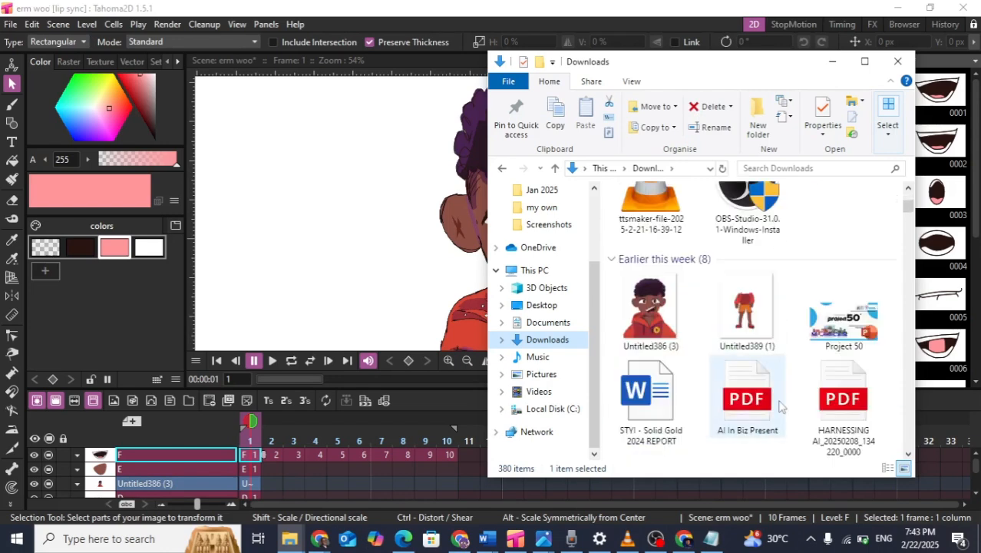
pyautogui.scroll(2, 780, 407)
pyautogui.click(665, 346)
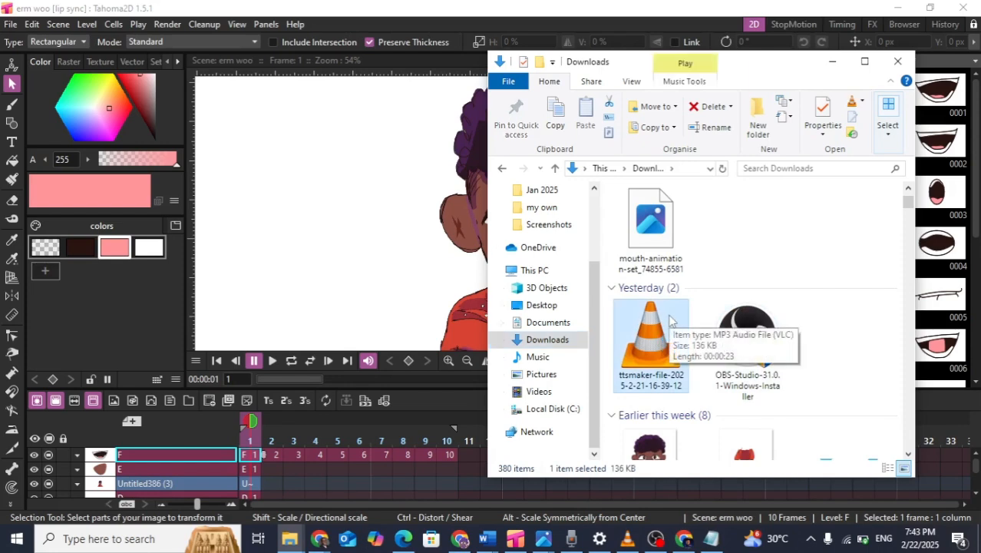
pyautogui.moveTo(668, 325); pyautogui.dragTo(250, 470)
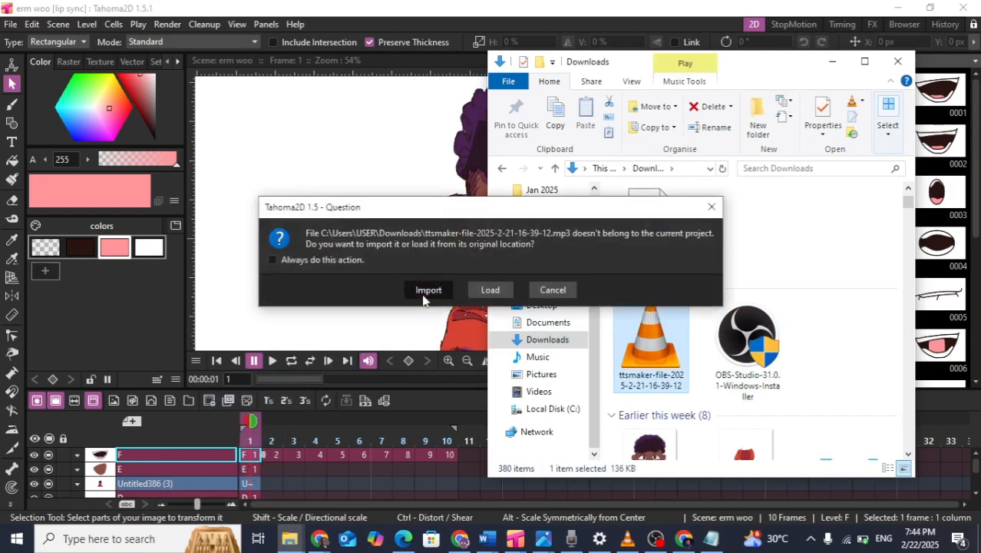
pyautogui.click(424, 291)
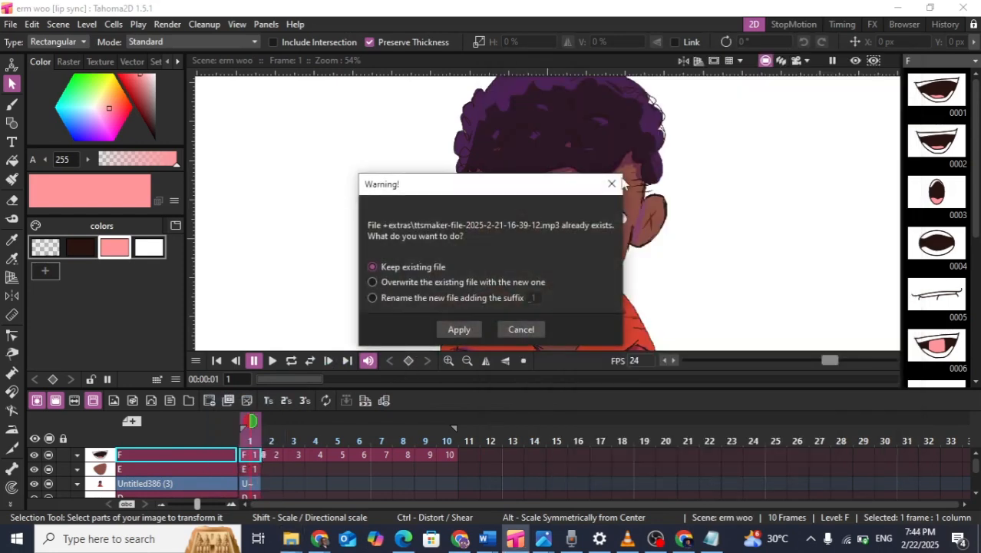
pyautogui.click(459, 329)
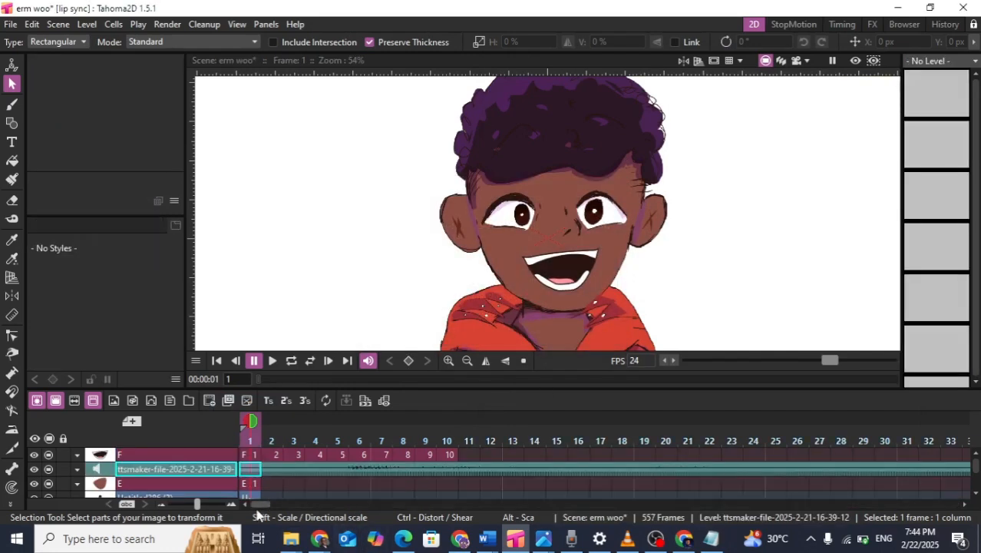
# Preview the Column 4 audio in Lip Sync and apply it as the source for mouth level F from frame 1, using drawings 1 to 10
pyautogui.moveTo(261, 504); pyautogui.dragTo(231, 473)
pyautogui.click(256, 455)
pyautogui.scroll(5, 603, 274)
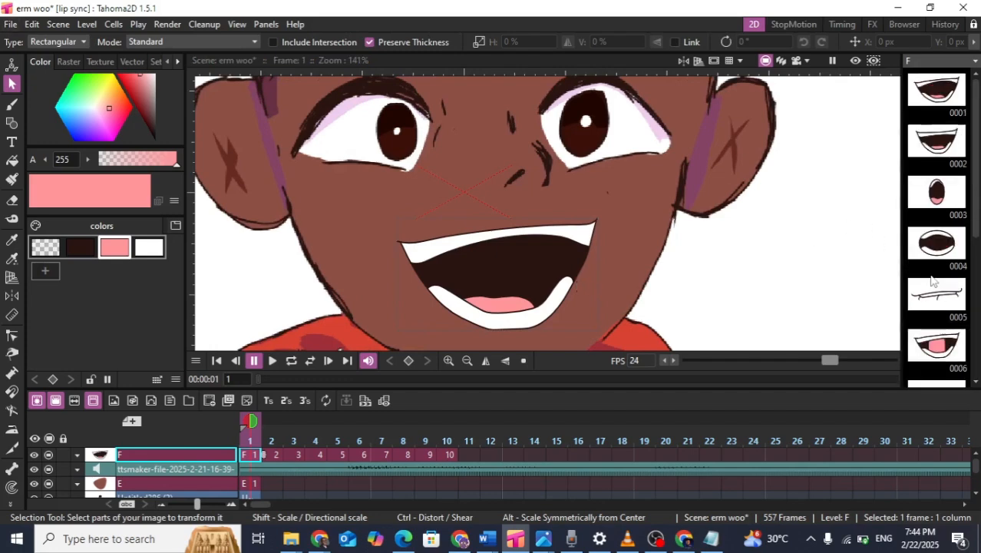
pyautogui.hotkey('alt', 'l')
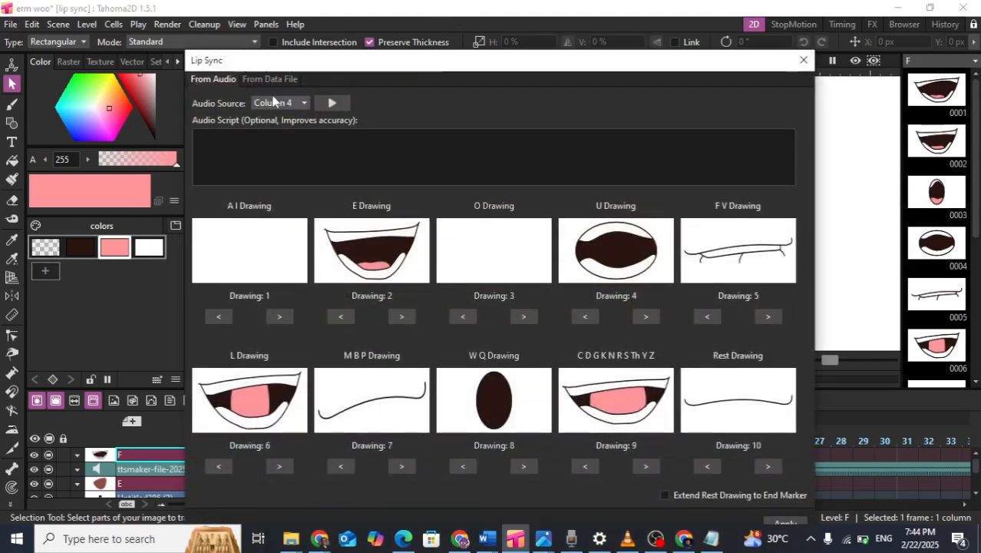
pyautogui.click(277, 102)
pyautogui.click(361, 109)
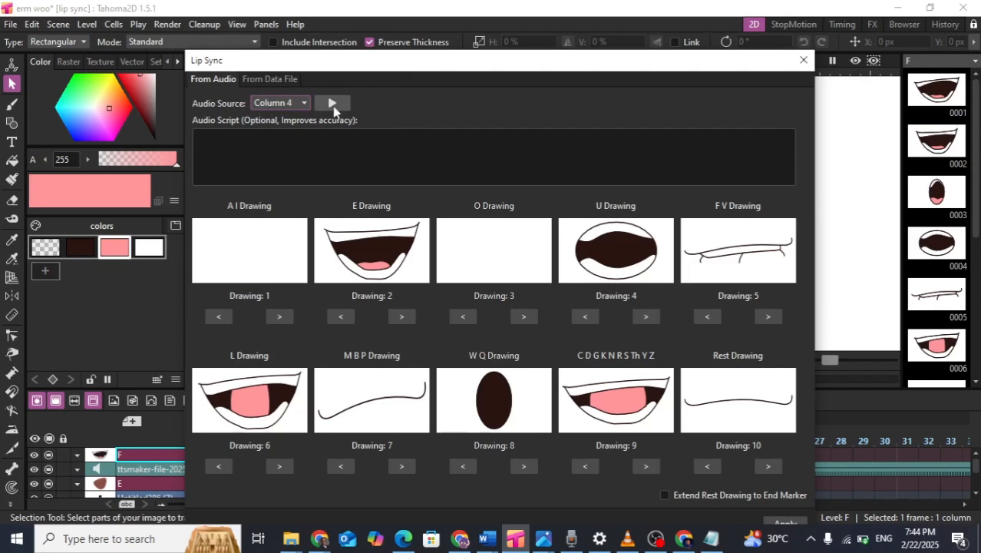
pyautogui.click(336, 105)
pyautogui.click(337, 107)
pyautogui.moveTo(733, 67); pyautogui.dragTo(716, 33)
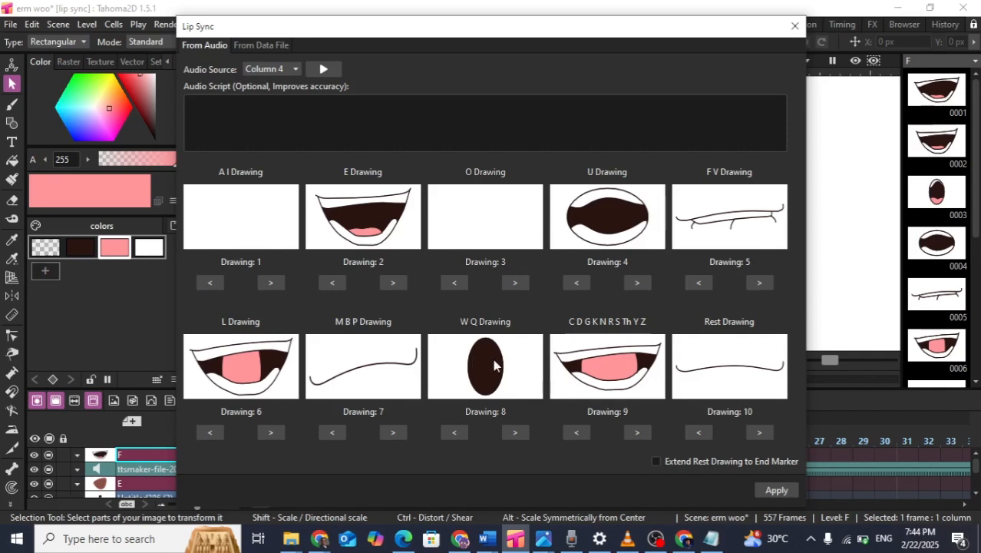
pyautogui.click(778, 490)
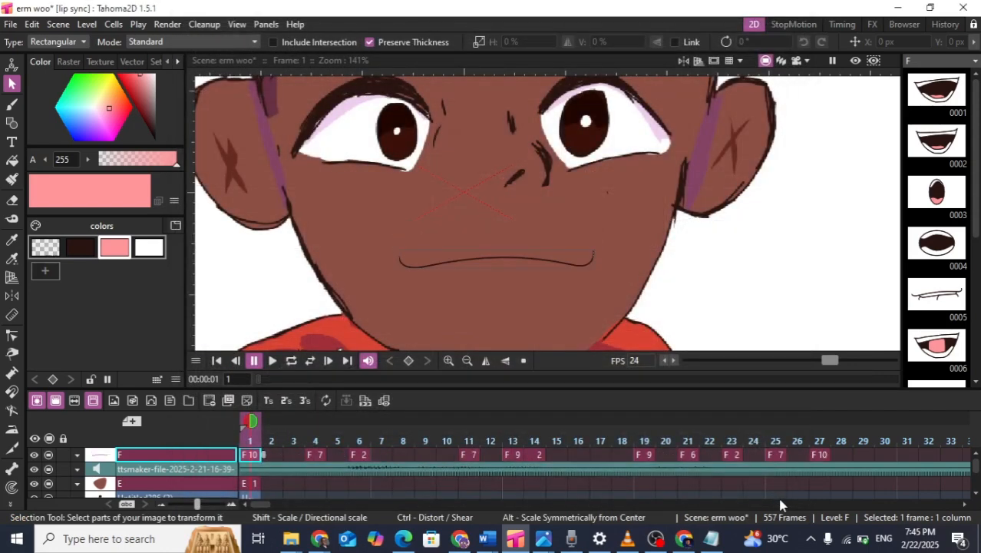
# Play back the lip-synced scene with its audio, stop it partway and examine the character's mouth up close
pyautogui.scroll(-4, 440, 228)
pyautogui.scroll(3, 440, 228)
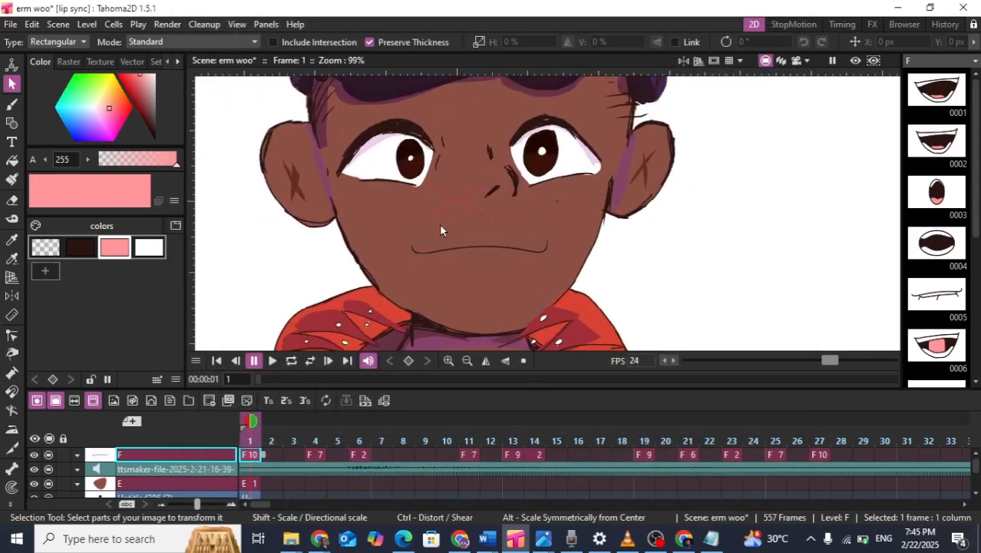
pyautogui.scroll(1, 480, 254)
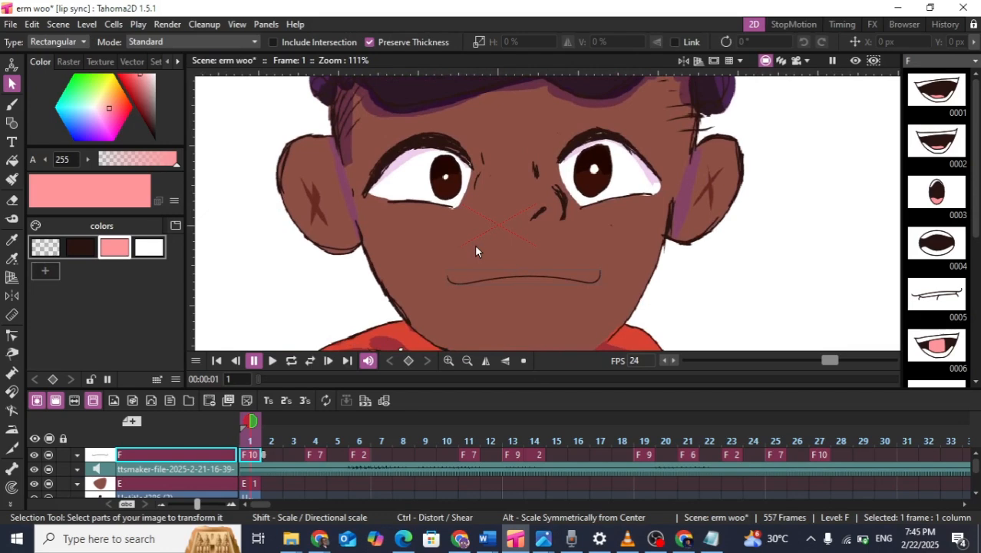
pyautogui.press('l')
pyautogui.scroll(-4, 507, 303)
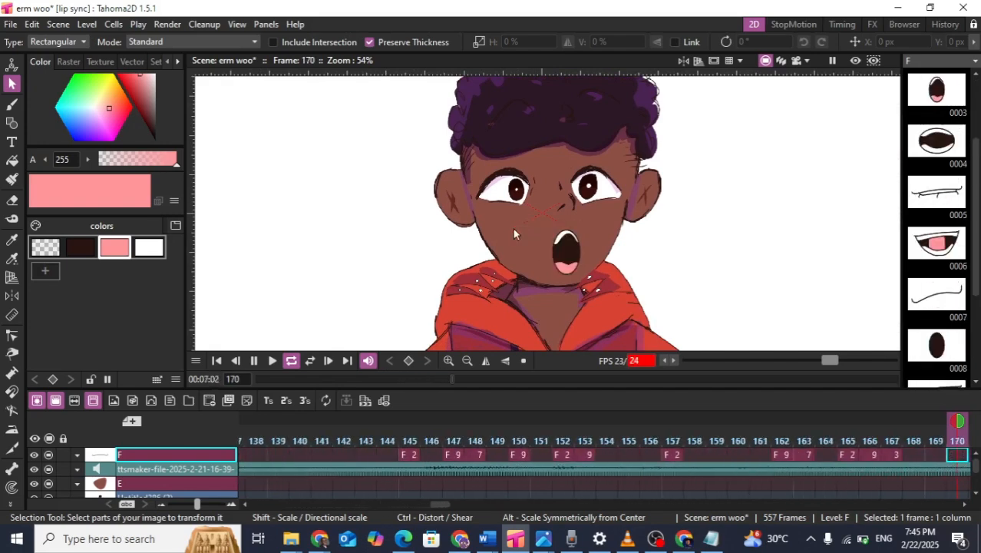
pyautogui.press('p')
pyautogui.scroll(4, 514, 230)
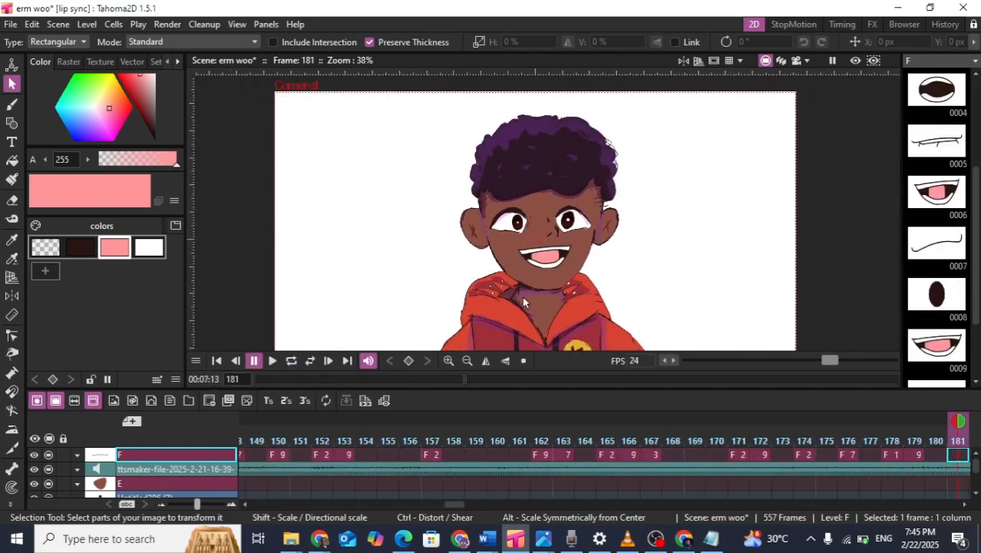
pyautogui.scroll(4, 507, 241)
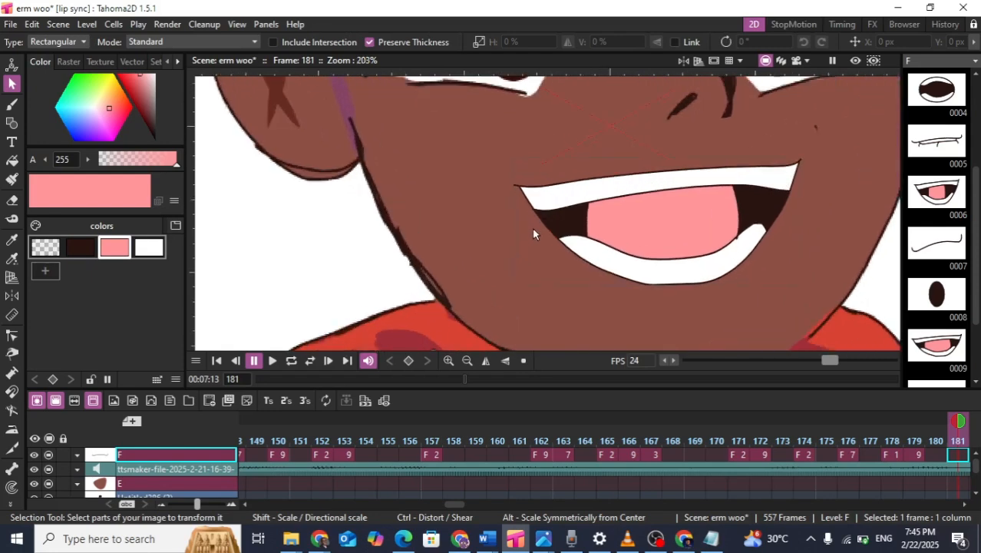
pyautogui.scroll(-3, 432, 258)
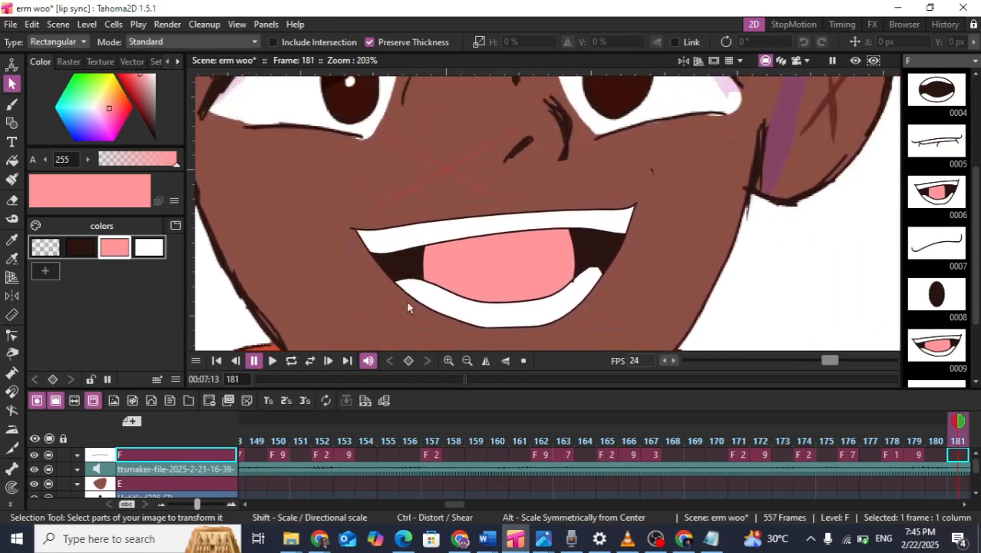
pyautogui.click(656, 538)
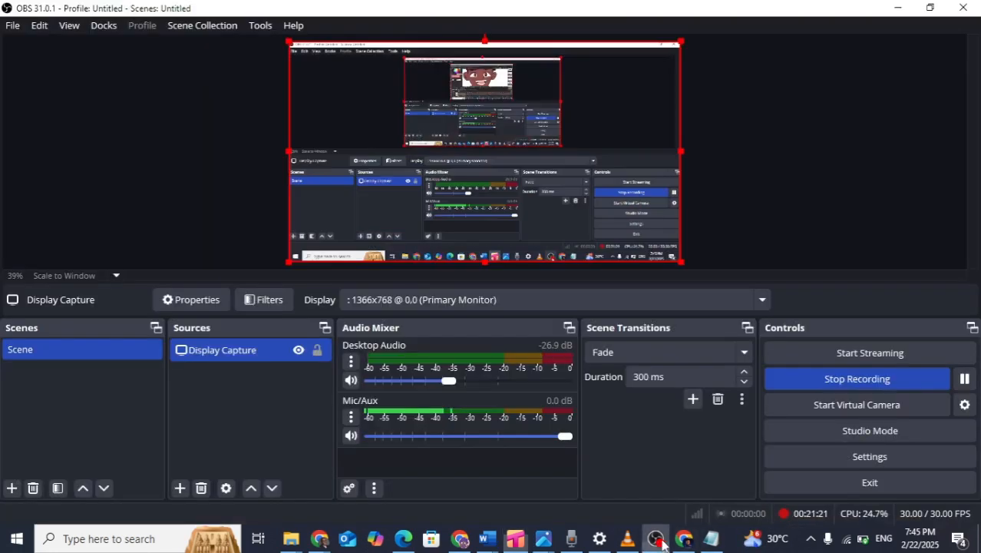